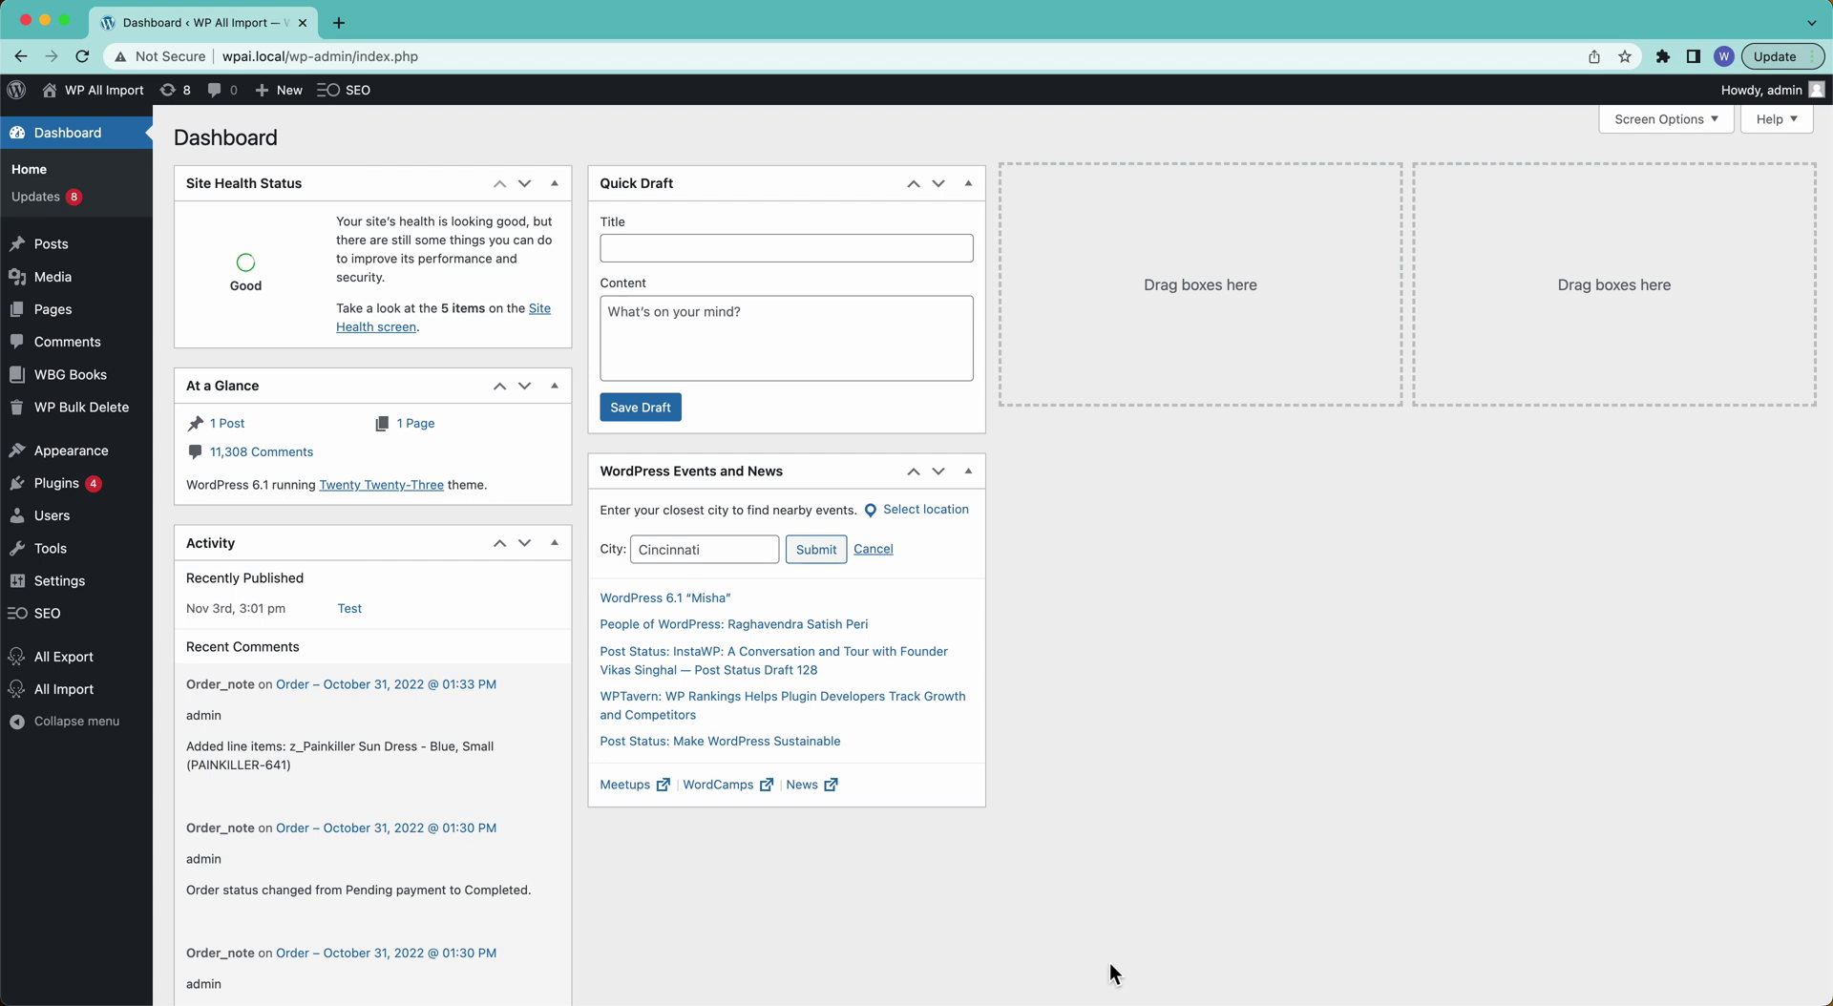
Start a new import and download its data file from the published Google Sheets CSV URL.
mouse_move(86, 387)
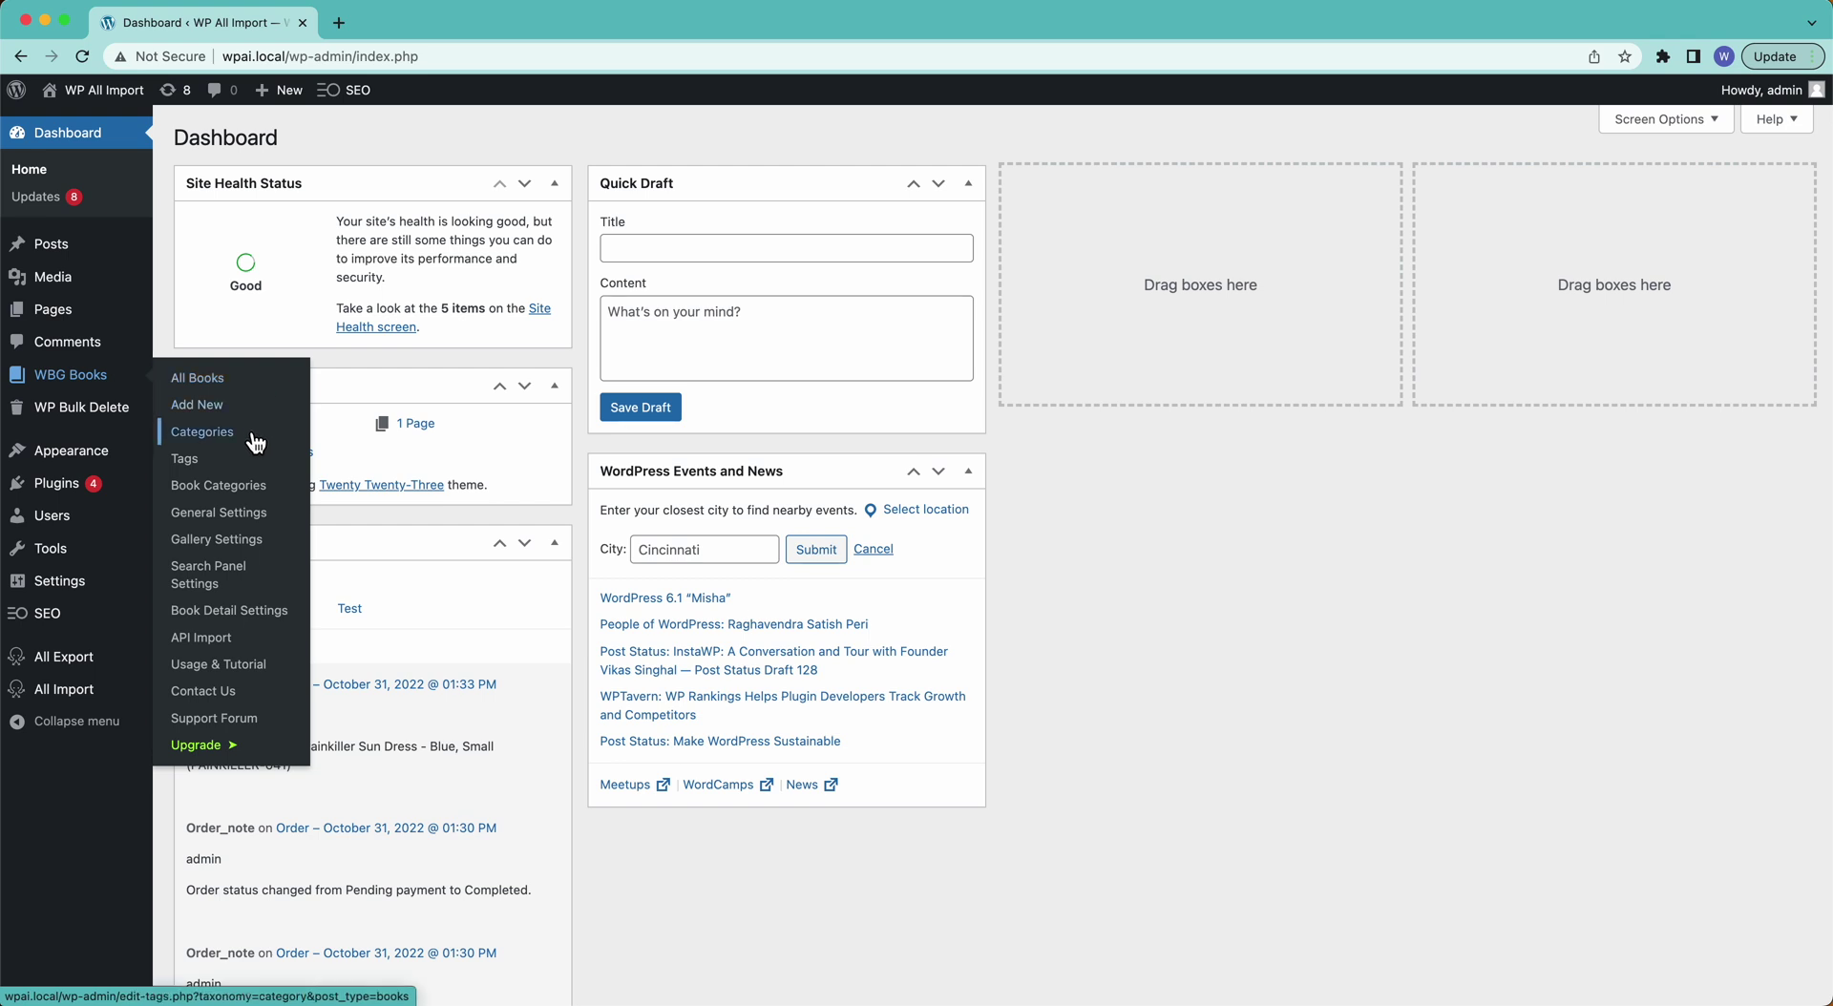
mouse_move(75, 697)
click(209, 705)
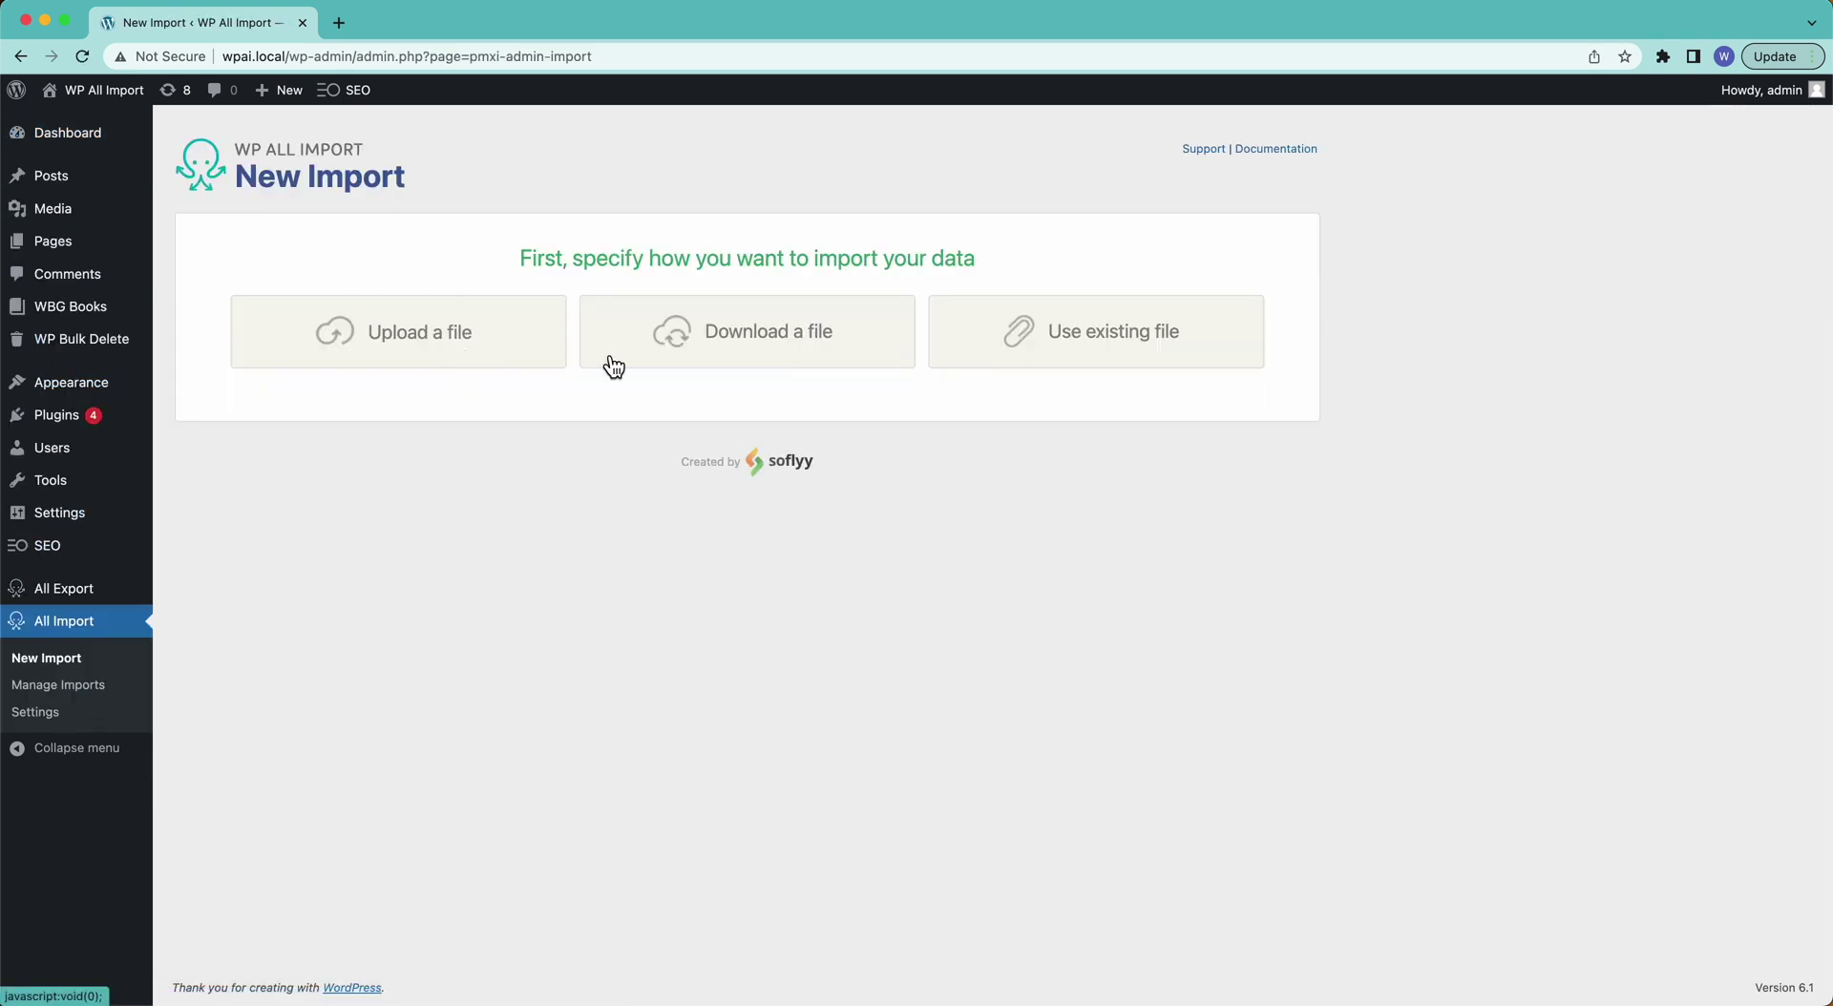
click(872, 366)
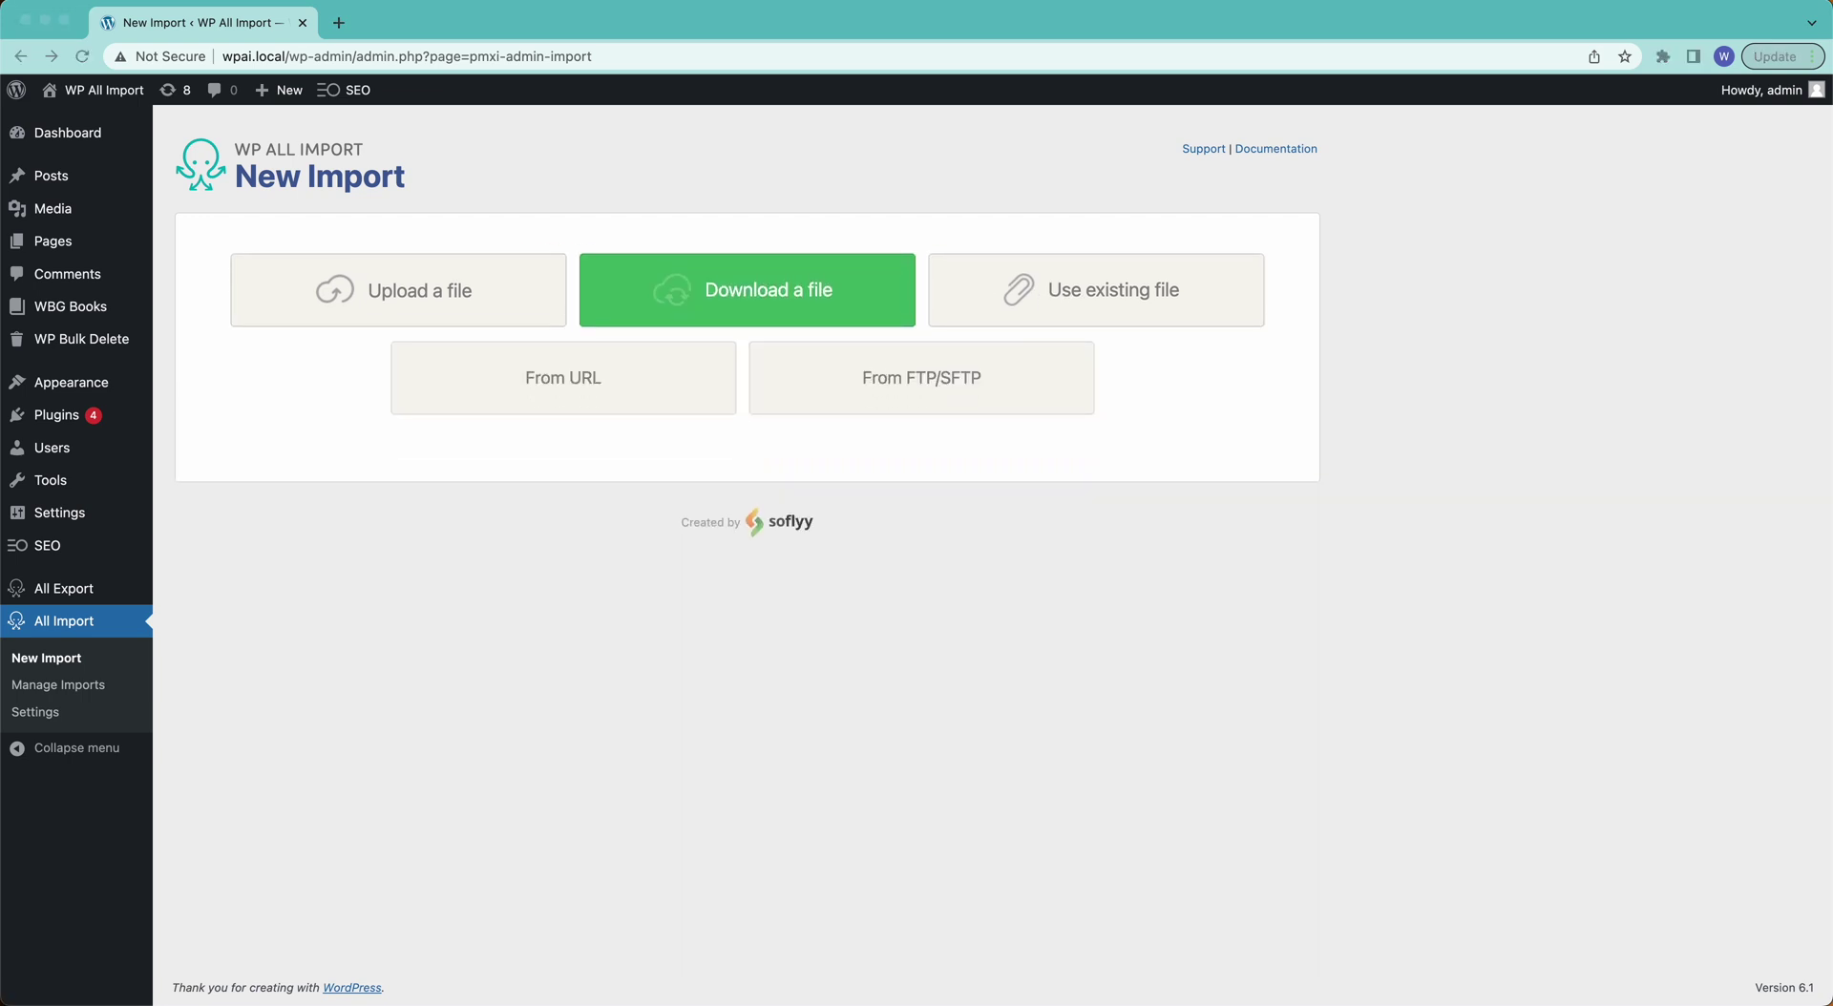
click(615, 392)
click(490, 468)
text(https://docs.google.com/spreadsheets/d/e/2PACX-1vRP9wieg6_9QSiVYibeEQIX7McEe44gQvmMhc60AZ7WPbEEbL8FRBs4IUQ8Q09wgotYmzbQiqtQMalj/pub?output=csv)
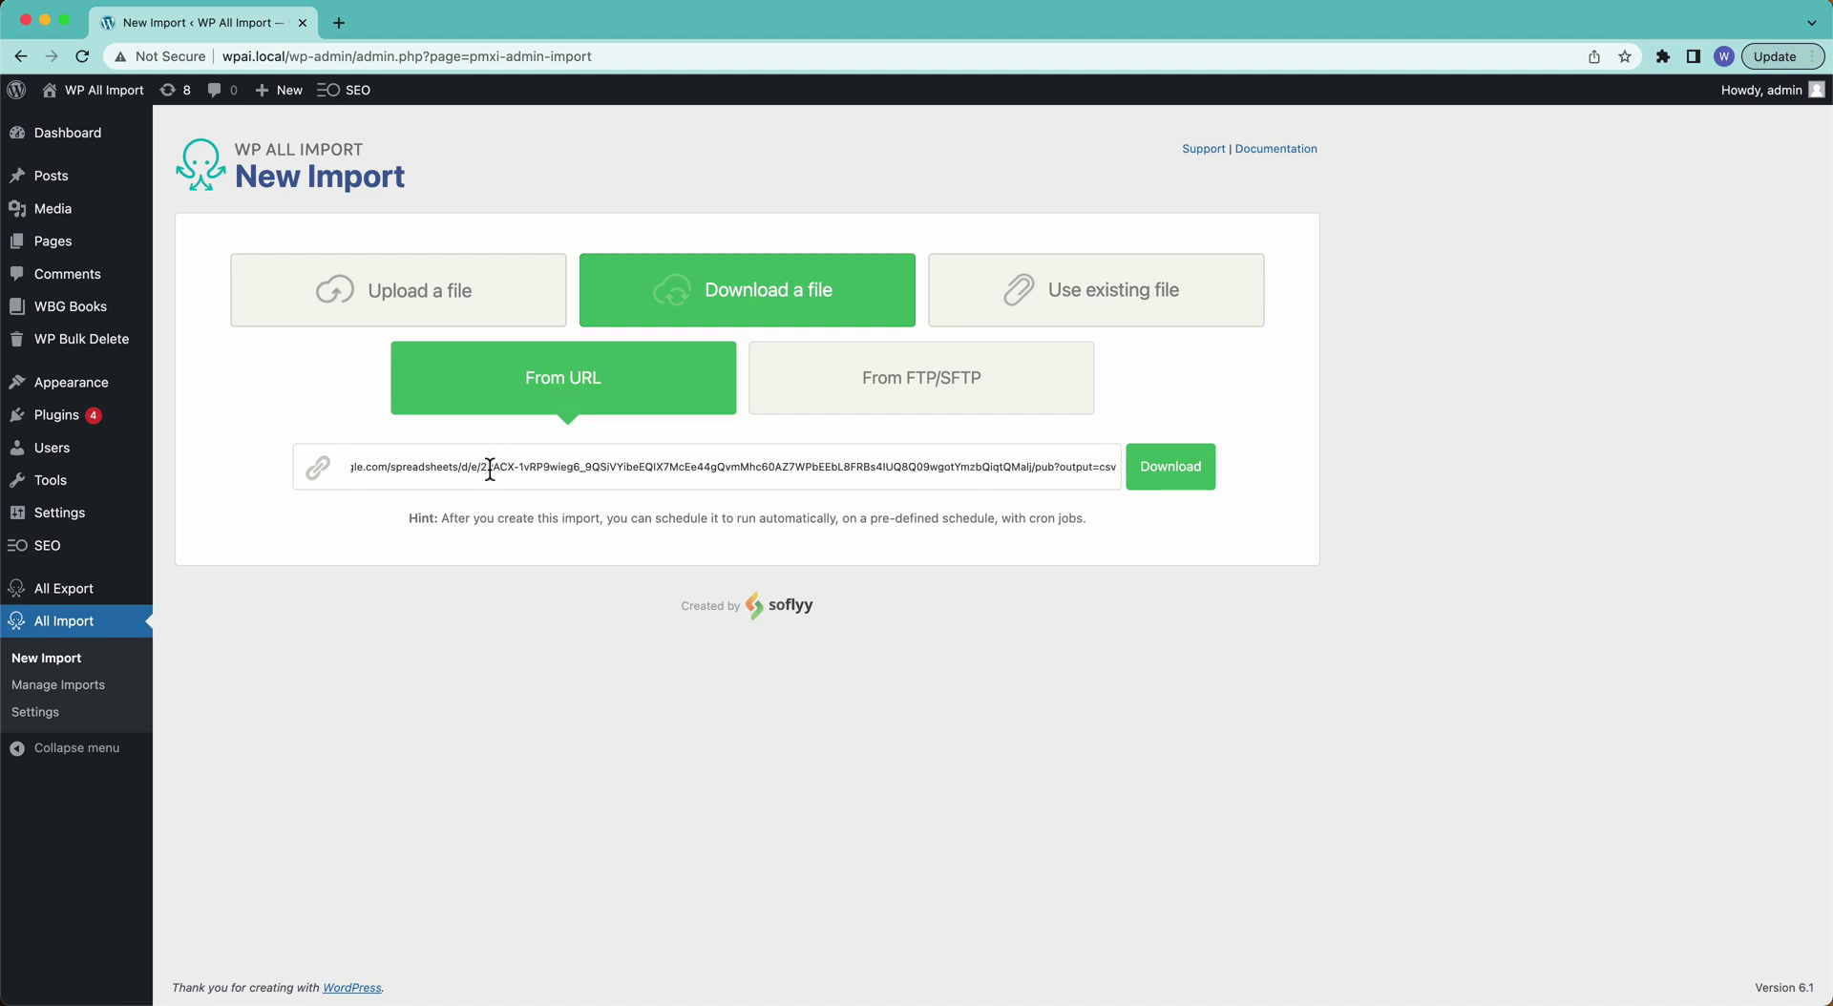
click(1196, 489)
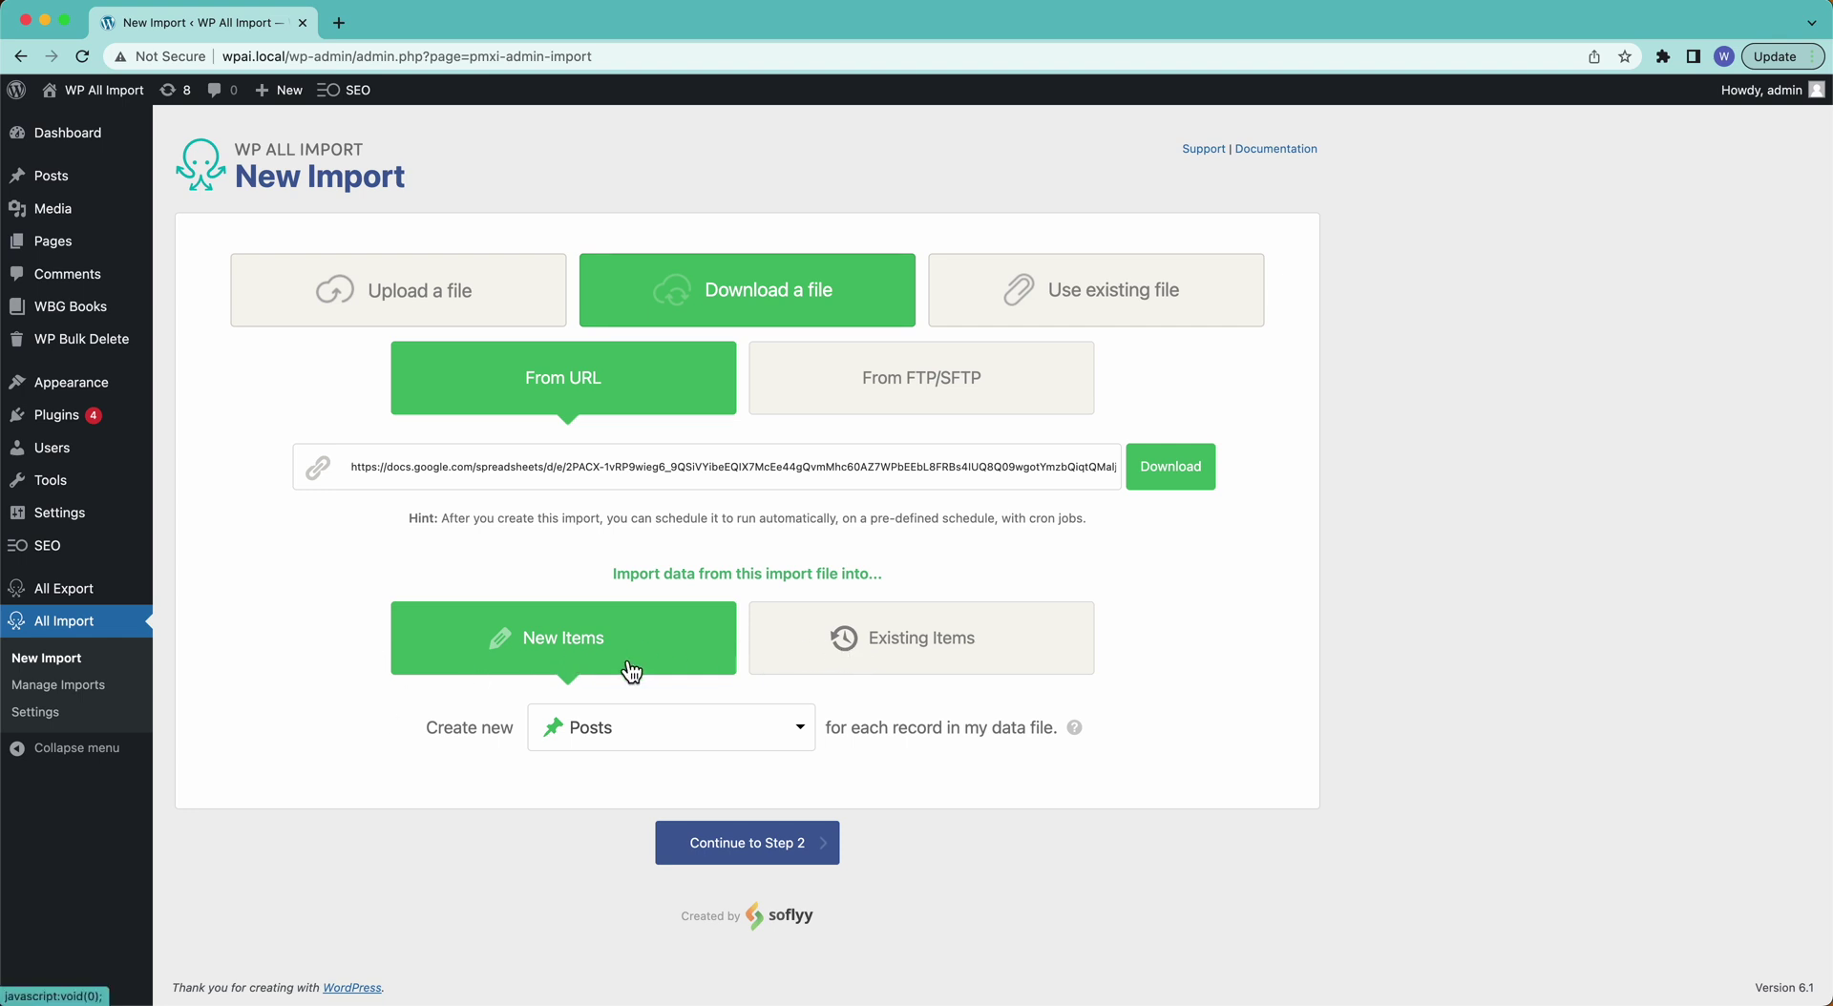
Set the import to create new Books for each record and continue to step 2.
click(609, 740)
scroll(611, 741, down, 3)
click(611, 802)
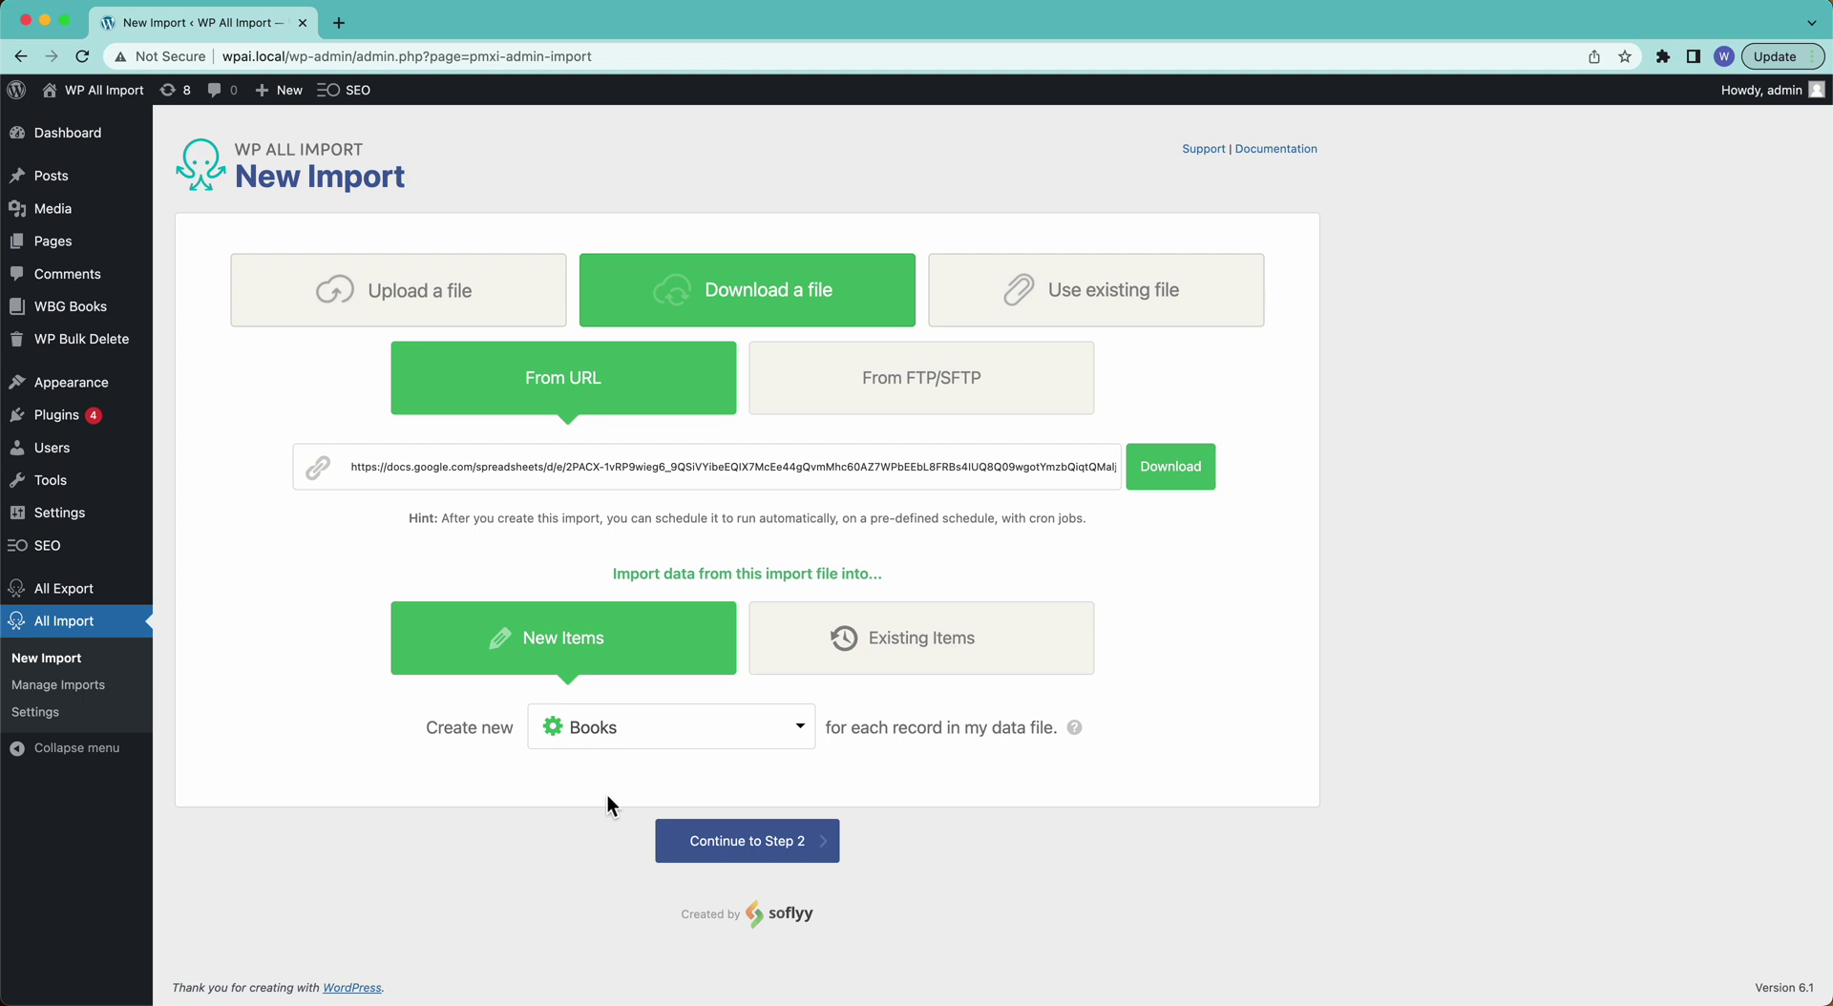
click(683, 735)
scroll(683, 921, down, 3)
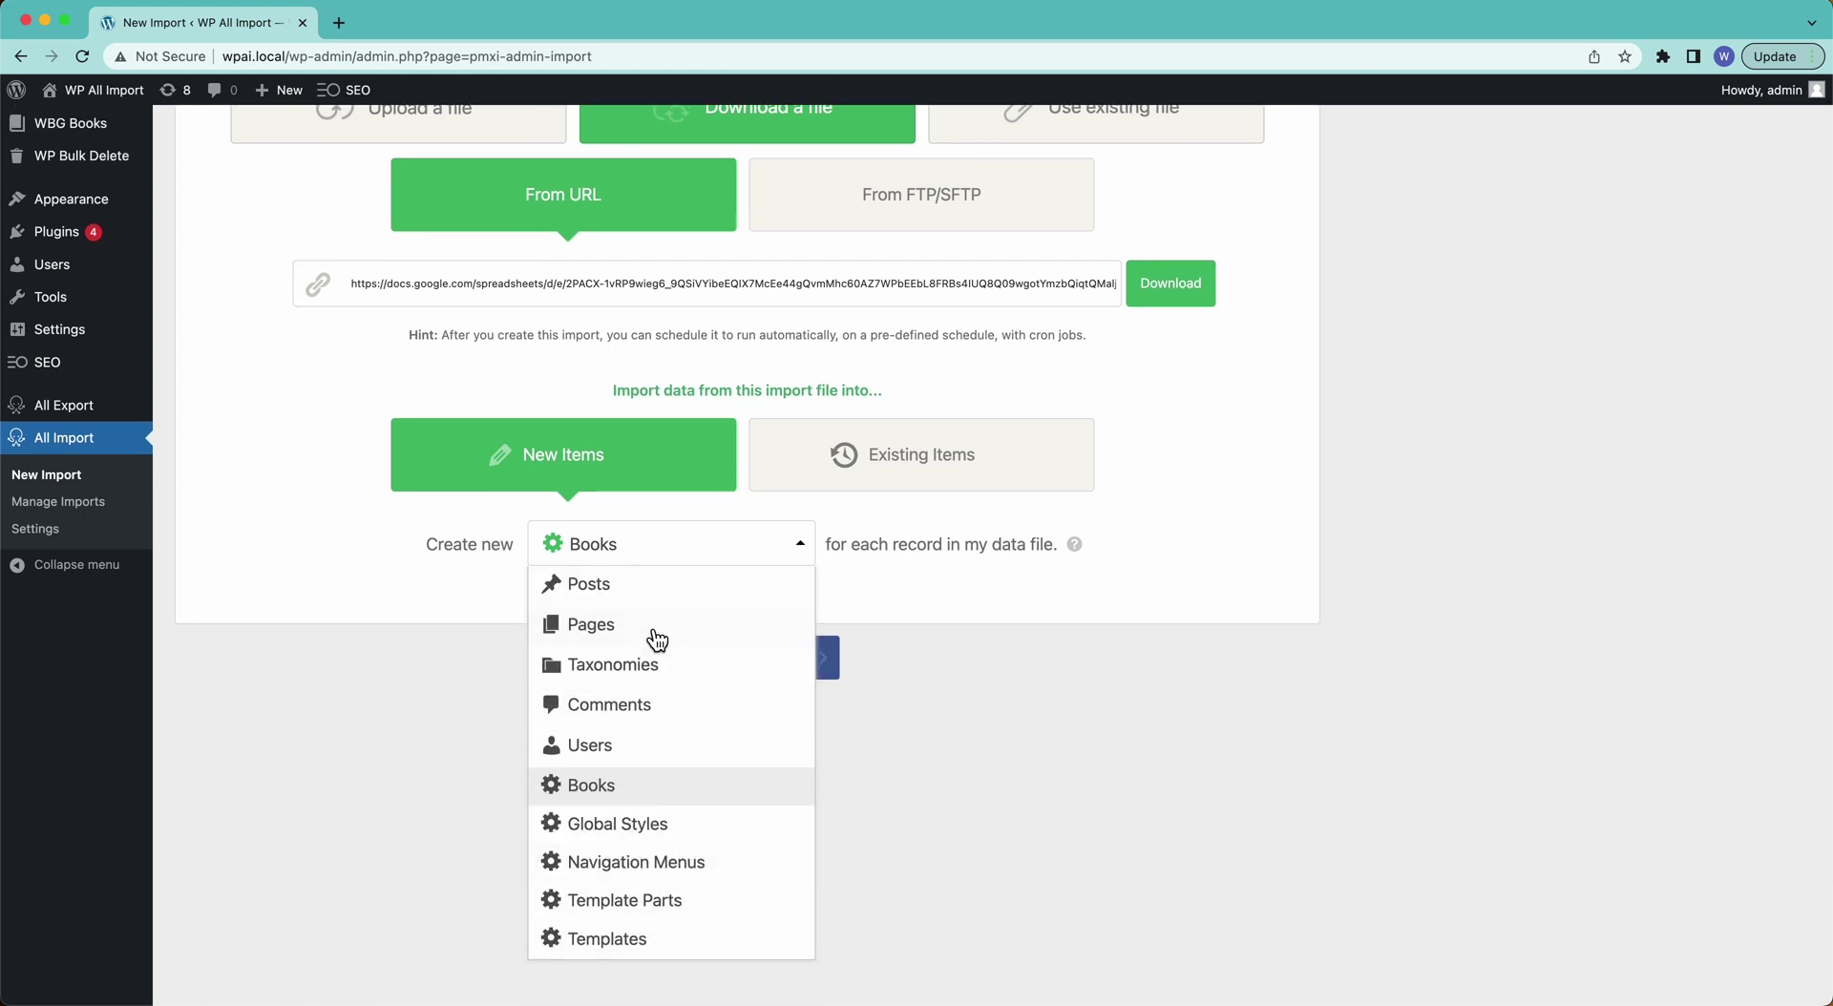
click(639, 800)
click(740, 846)
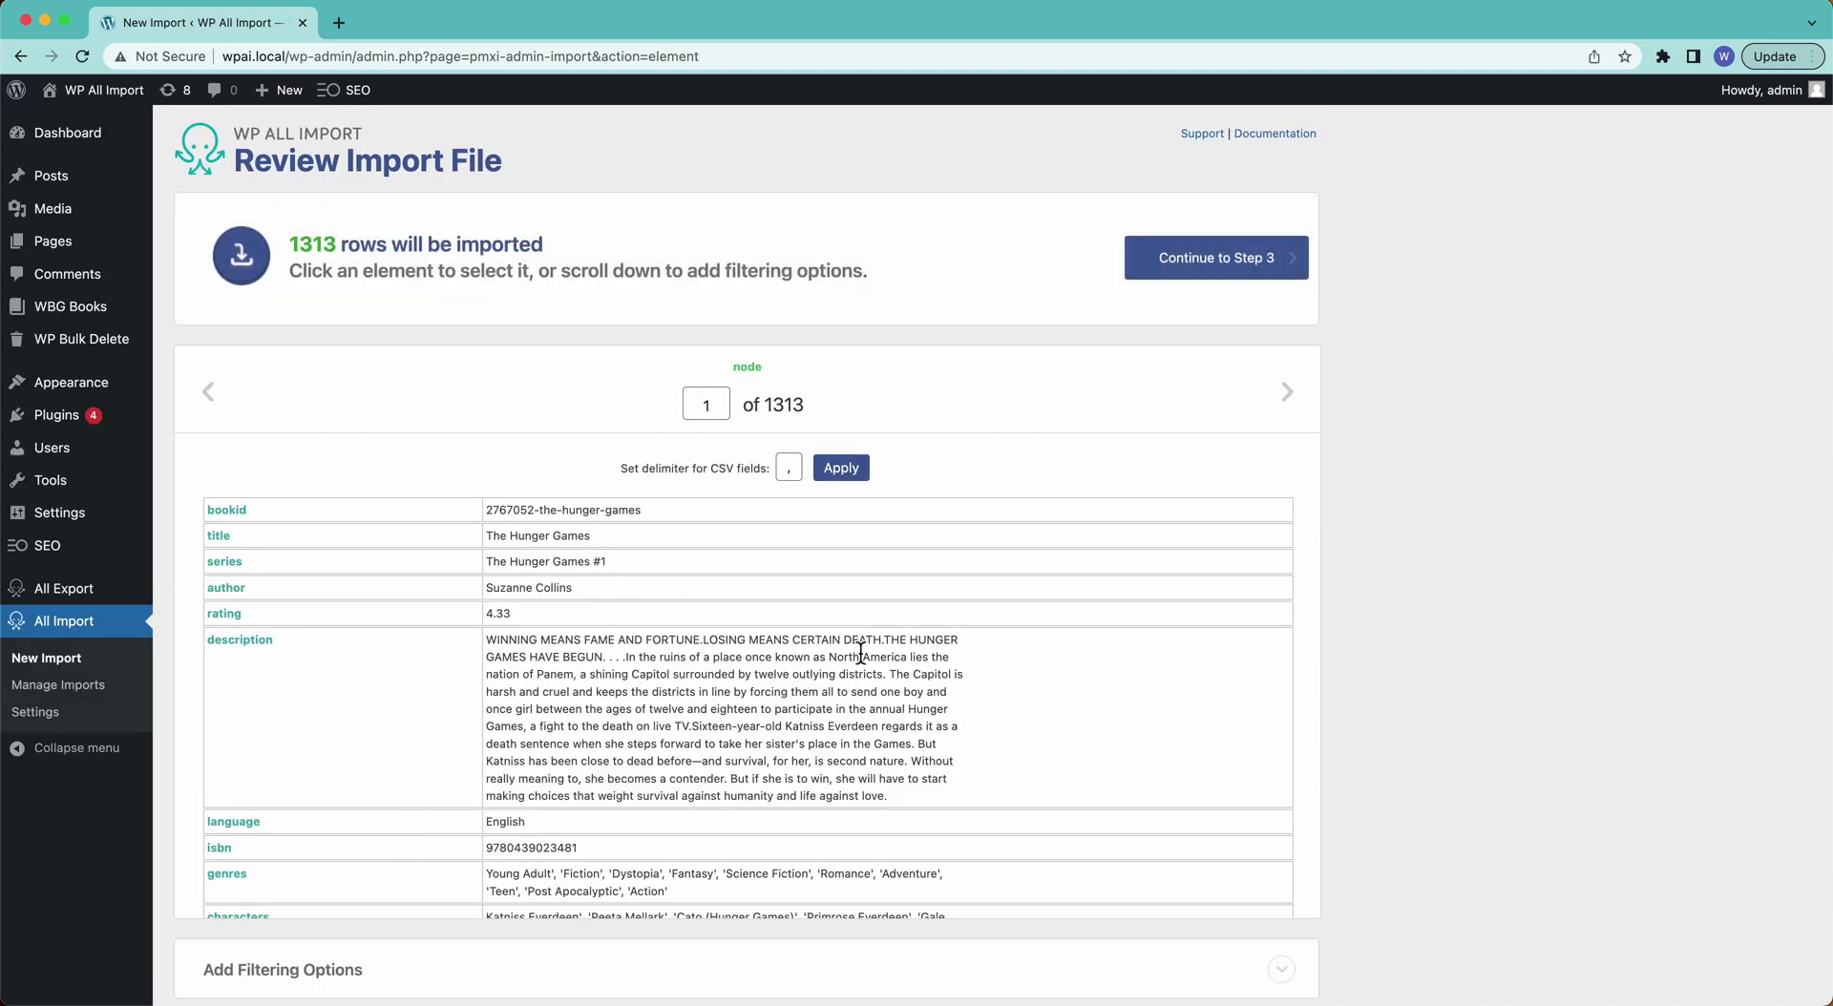
Review the fields of the first record in the import file and continue to step 3.
scroll(670, 757, down, 15)
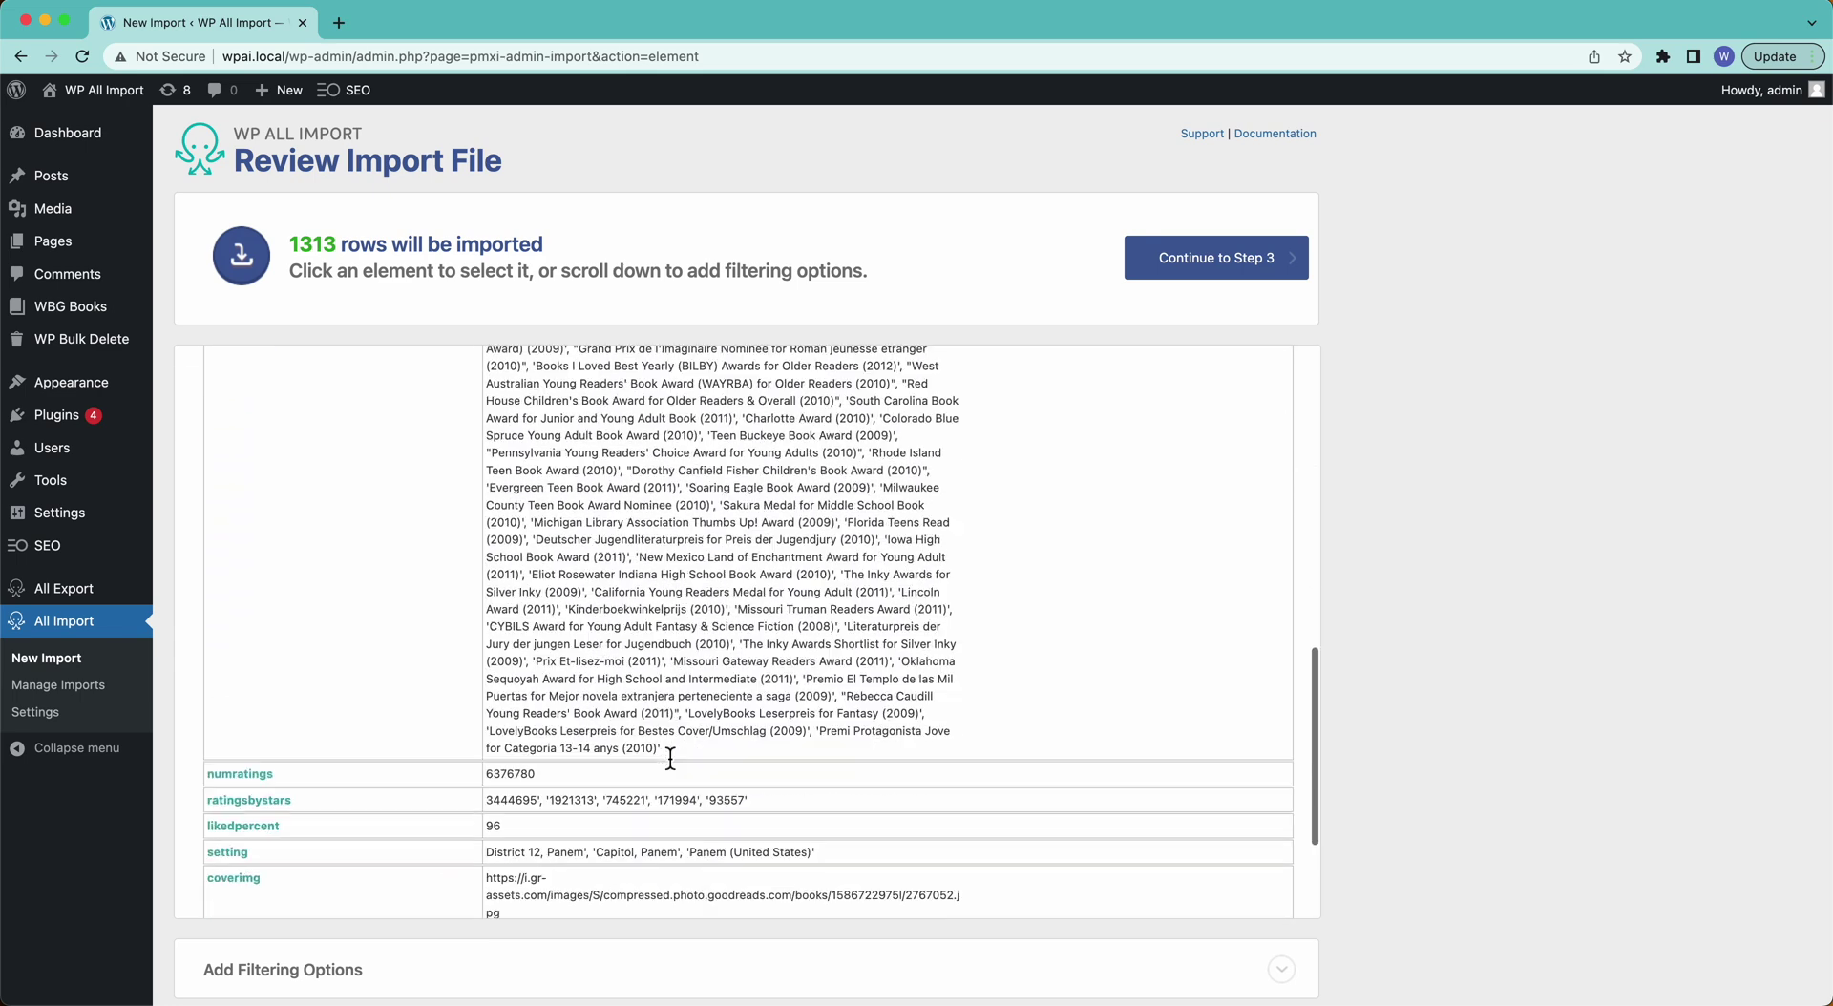
scroll(668, 755, down, 3)
scroll(667, 753, up, 4)
scroll(667, 753, up, 10)
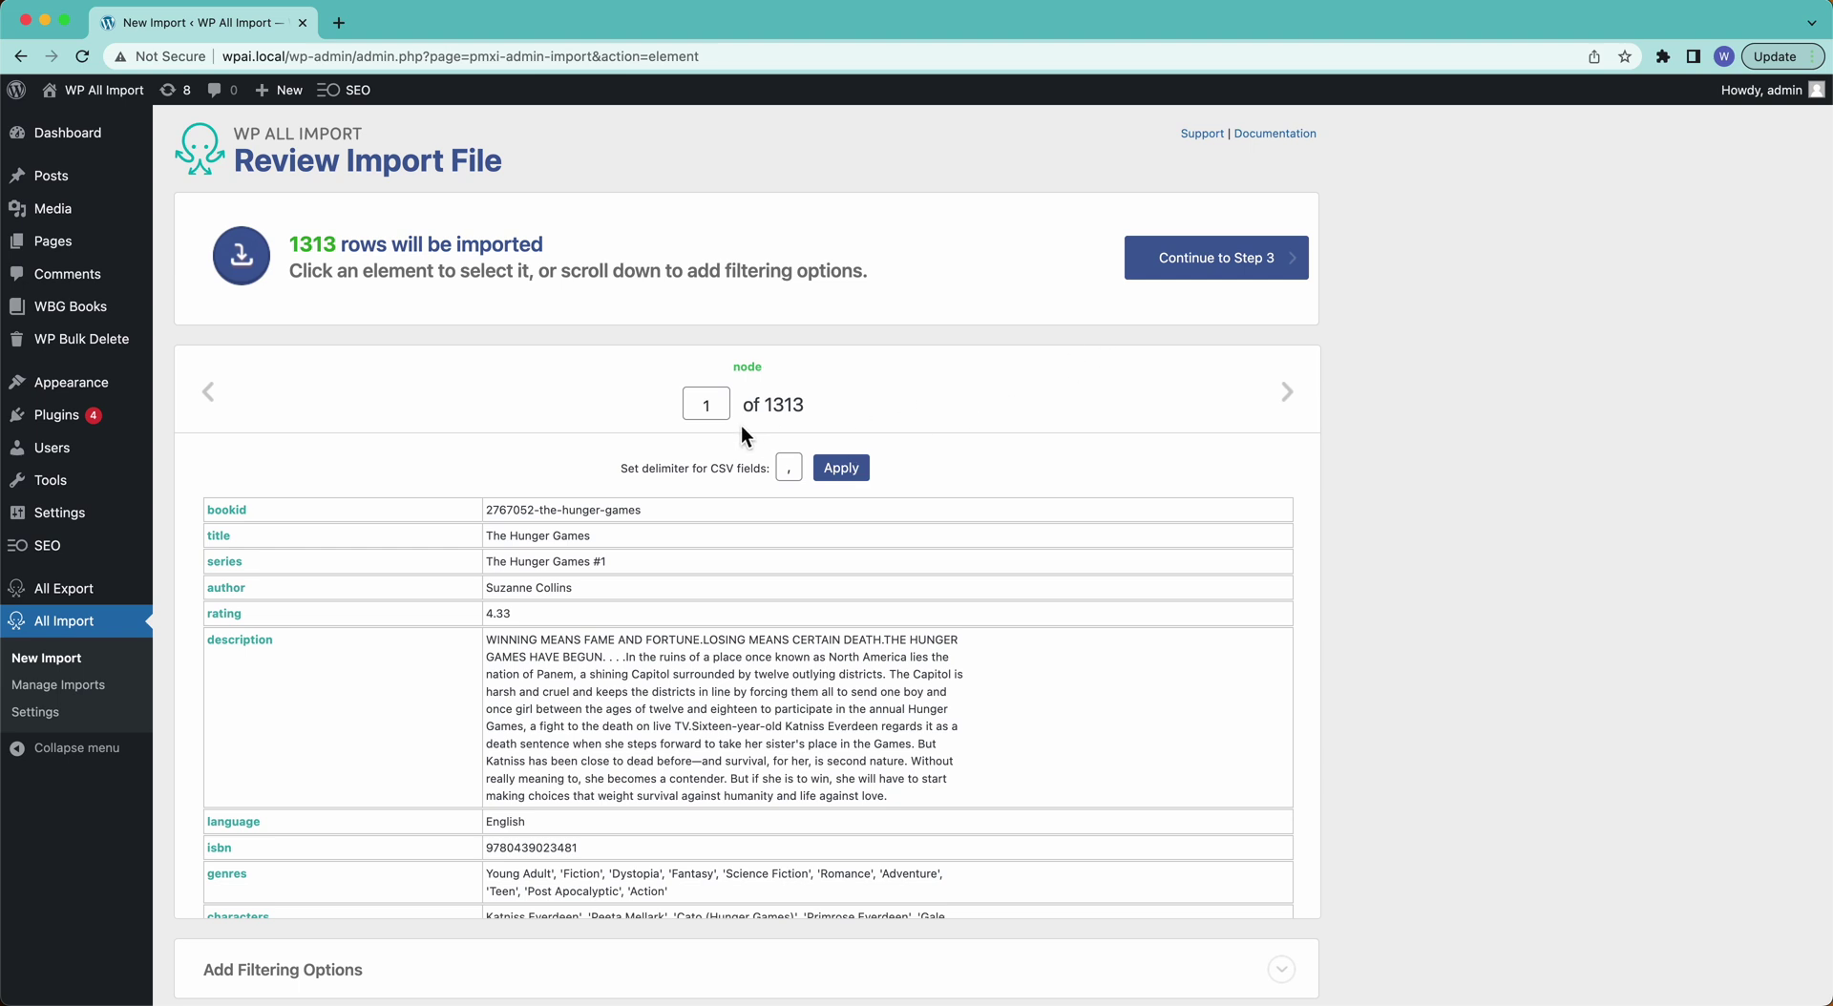
click(1183, 276)
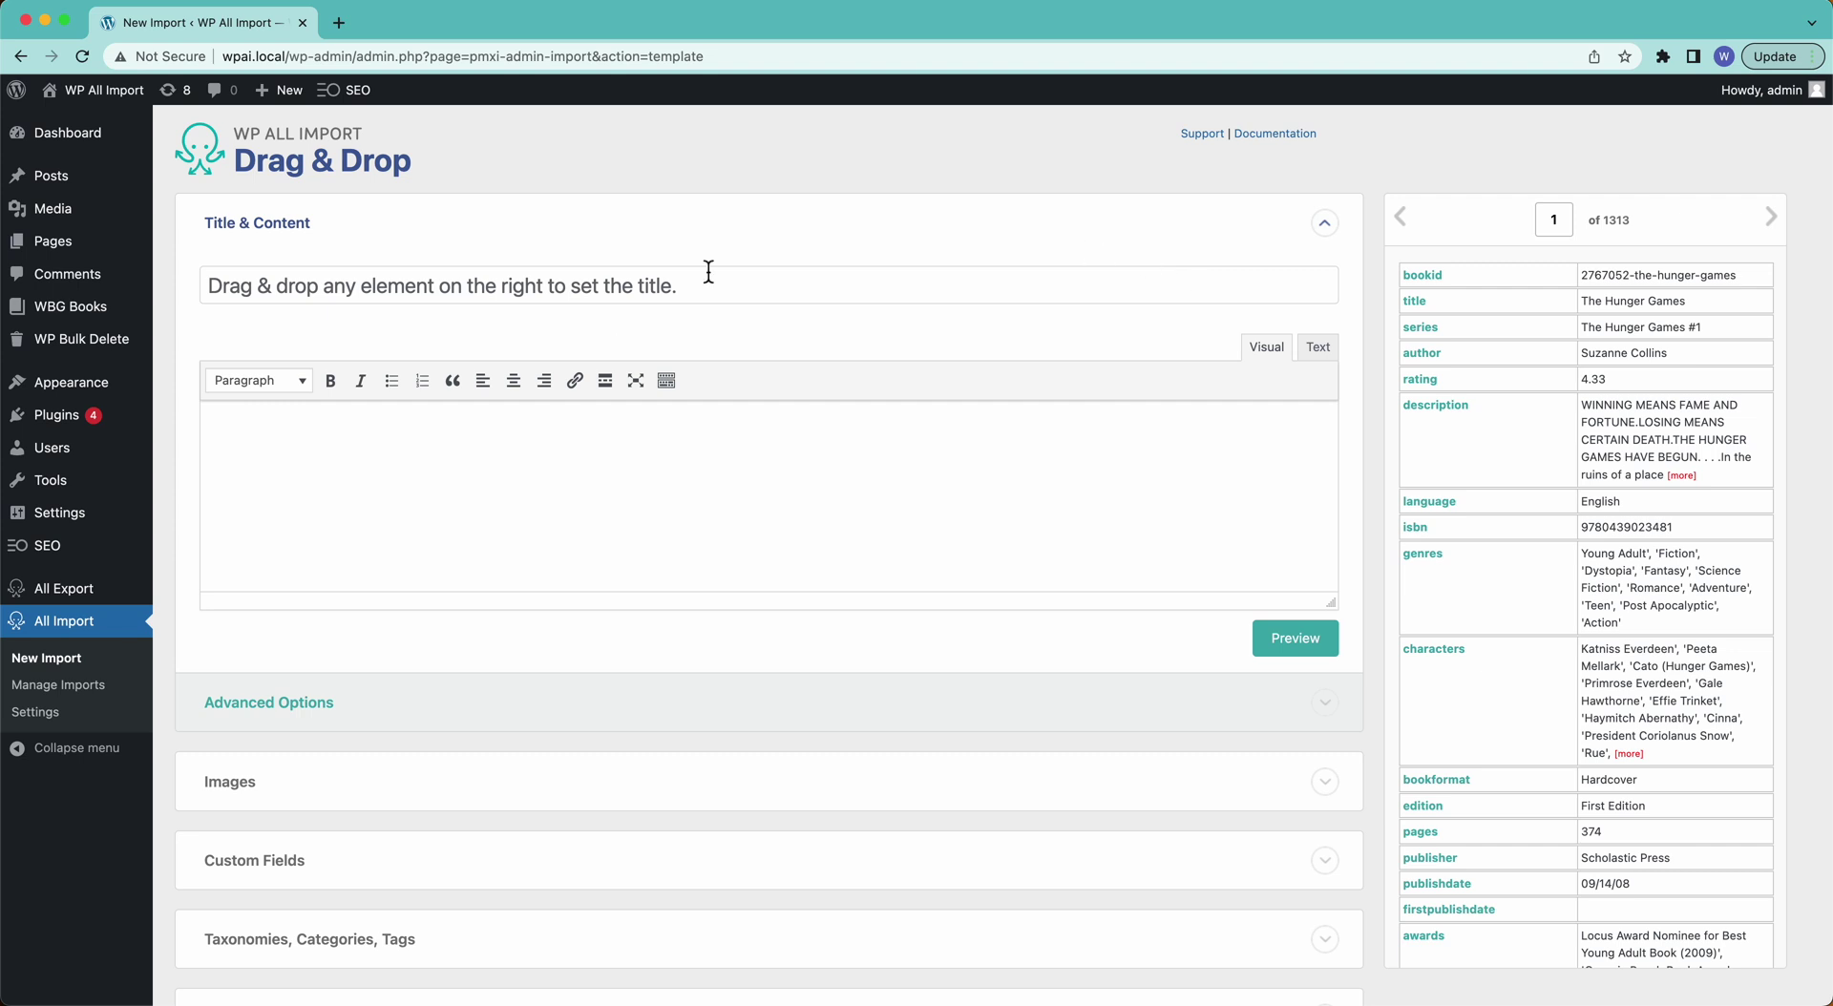
Map the file's title element to the book title and its description element to the content.
scroll(819, 427, down, 5)
scroll(819, 427, up, 5)
drag(1424, 309, 1264, 279)
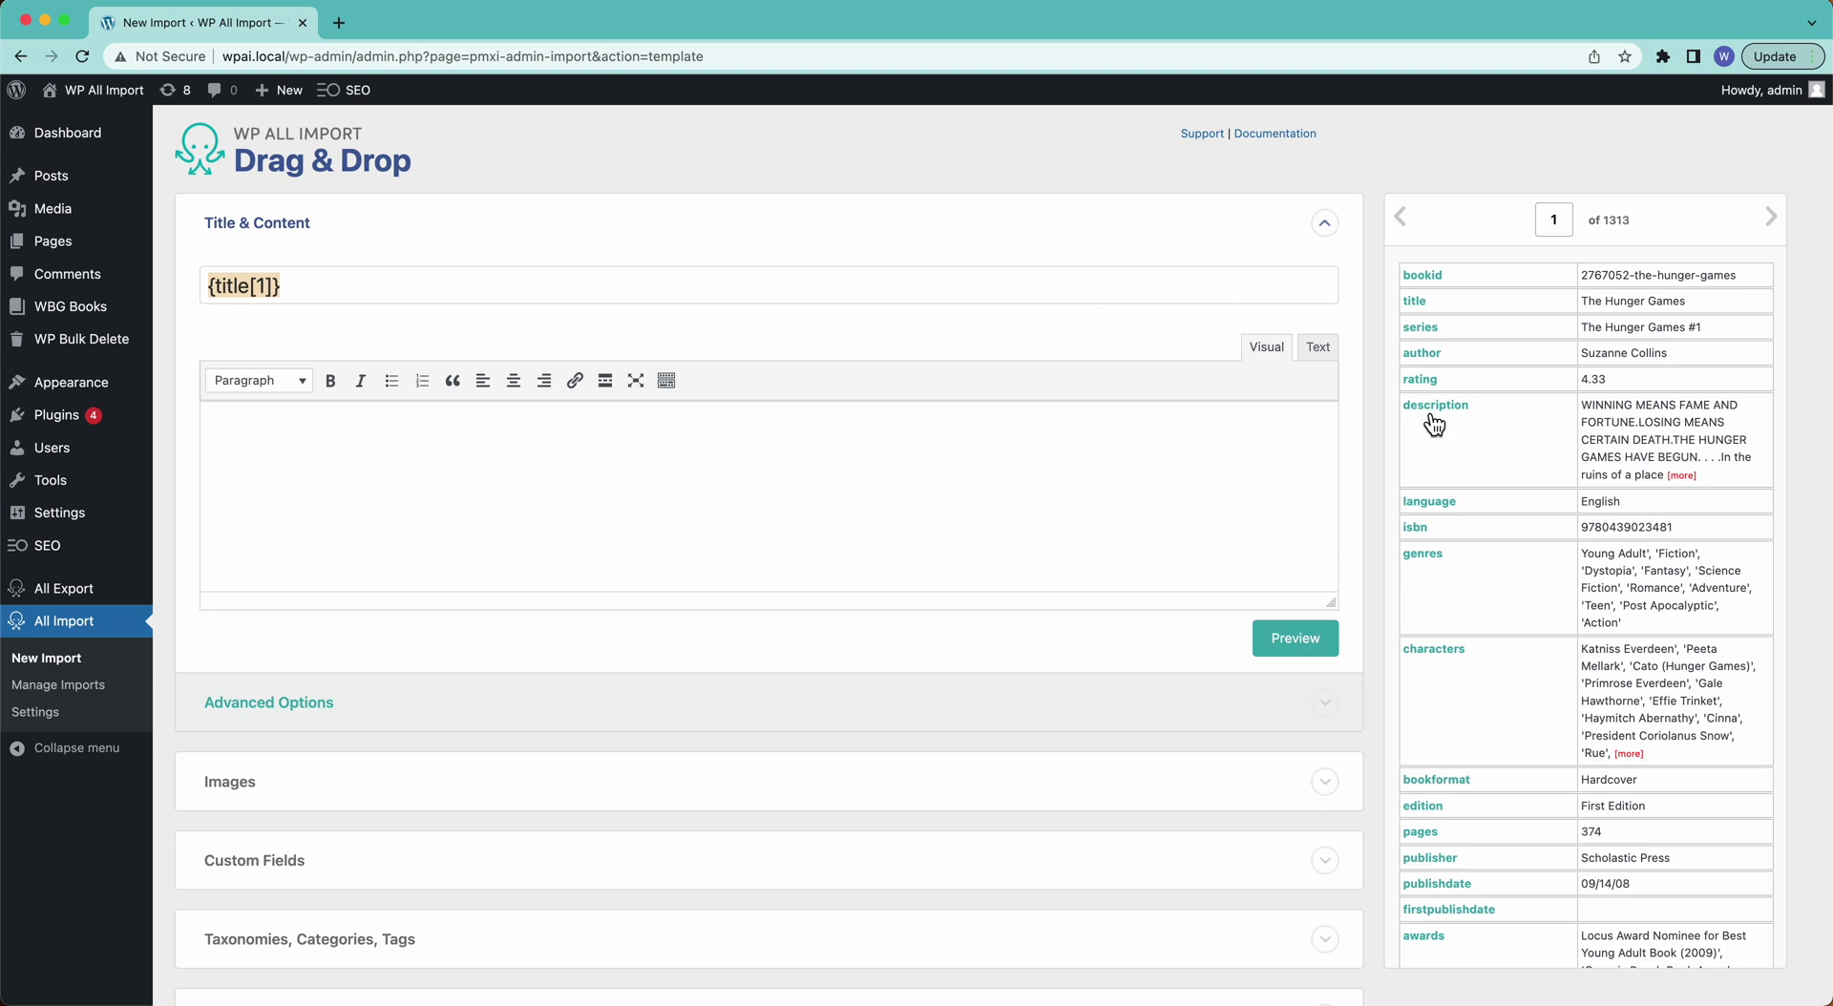
drag(1434, 425, 1157, 468)
Map the coverimg element as the image URL for images hosted elsewhere, keeping that download option selected.
scroll(1157, 468, down, 5)
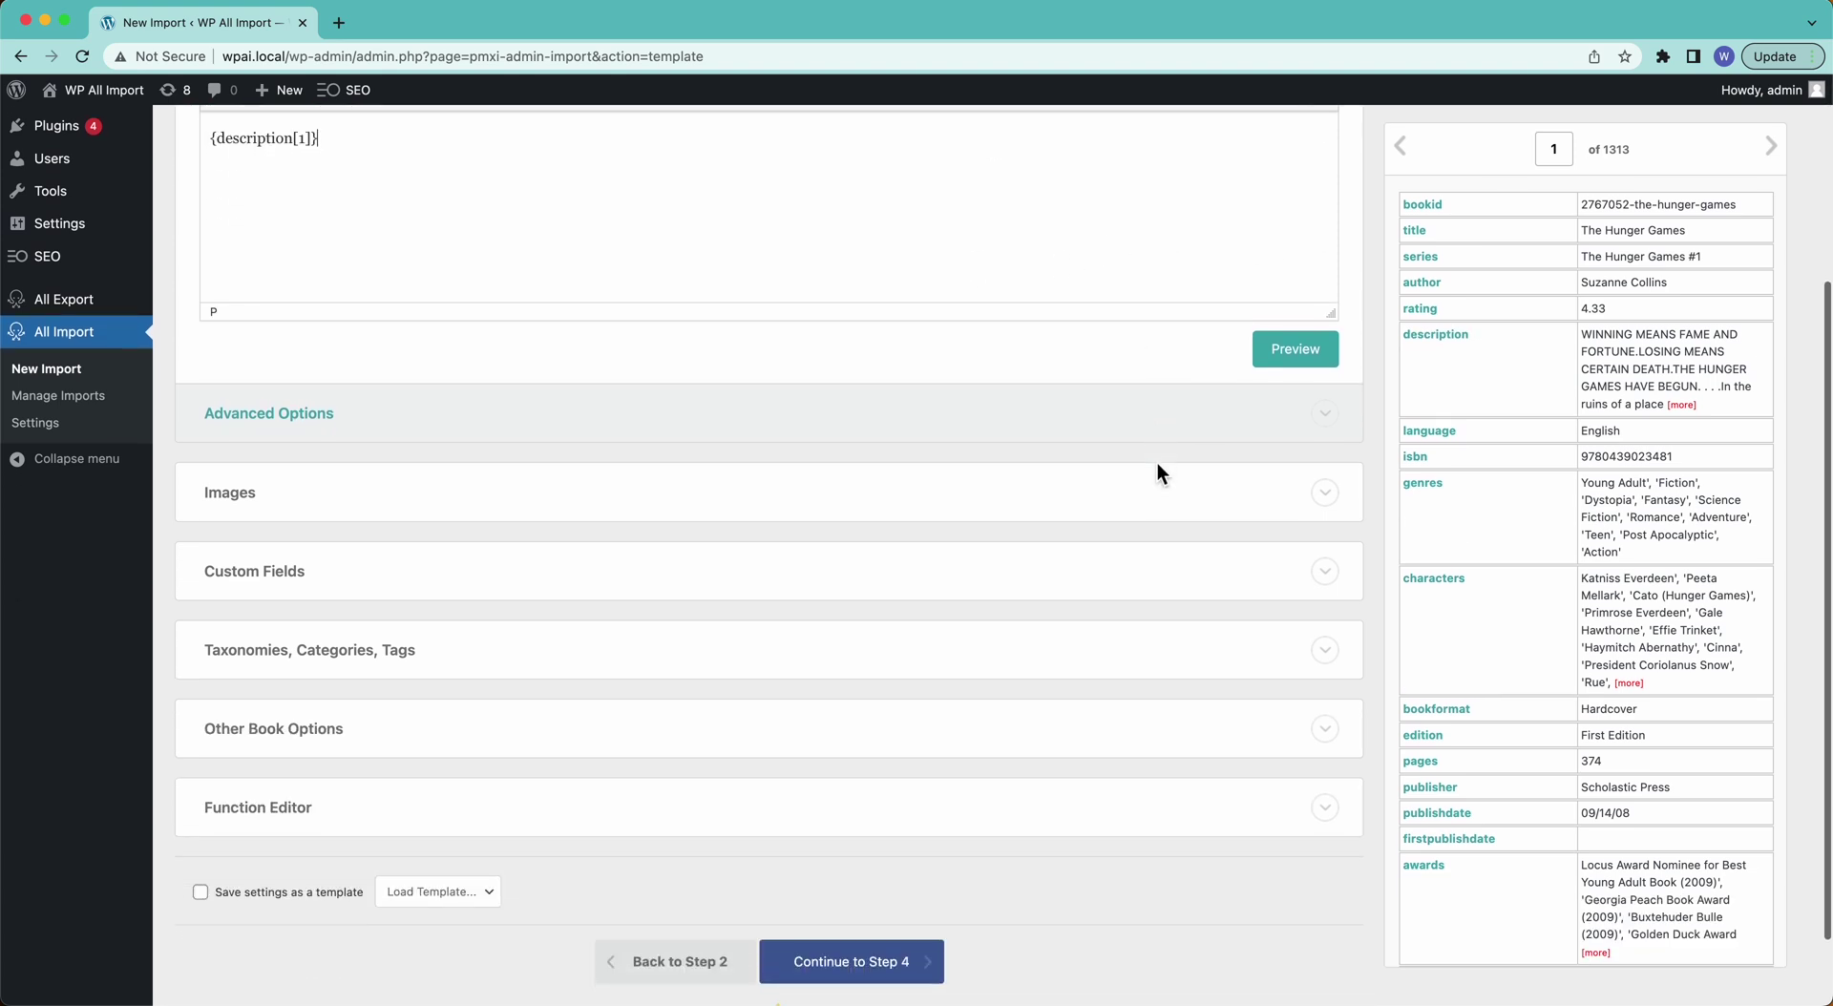
click(264, 507)
scroll(1258, 593, down, 2)
scroll(1550, 521, down, 1)
scroll(1549, 521, down, 5)
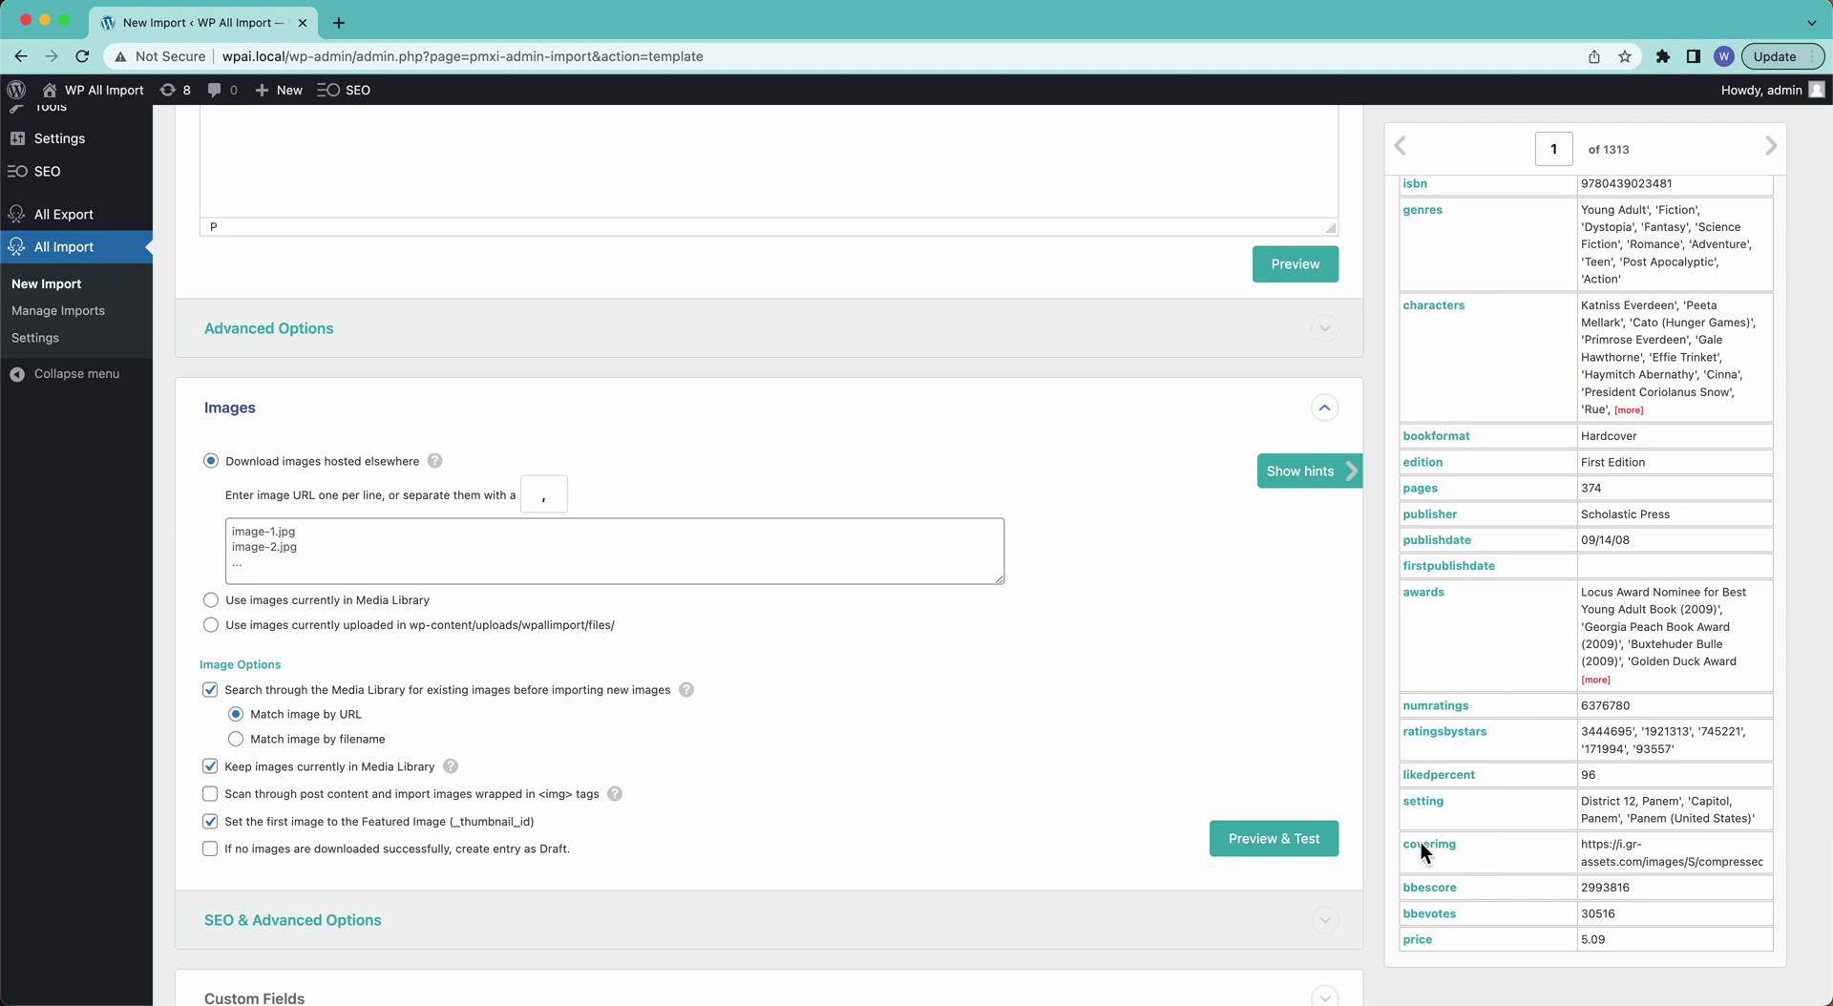
drag(821, 521, 831, 556)
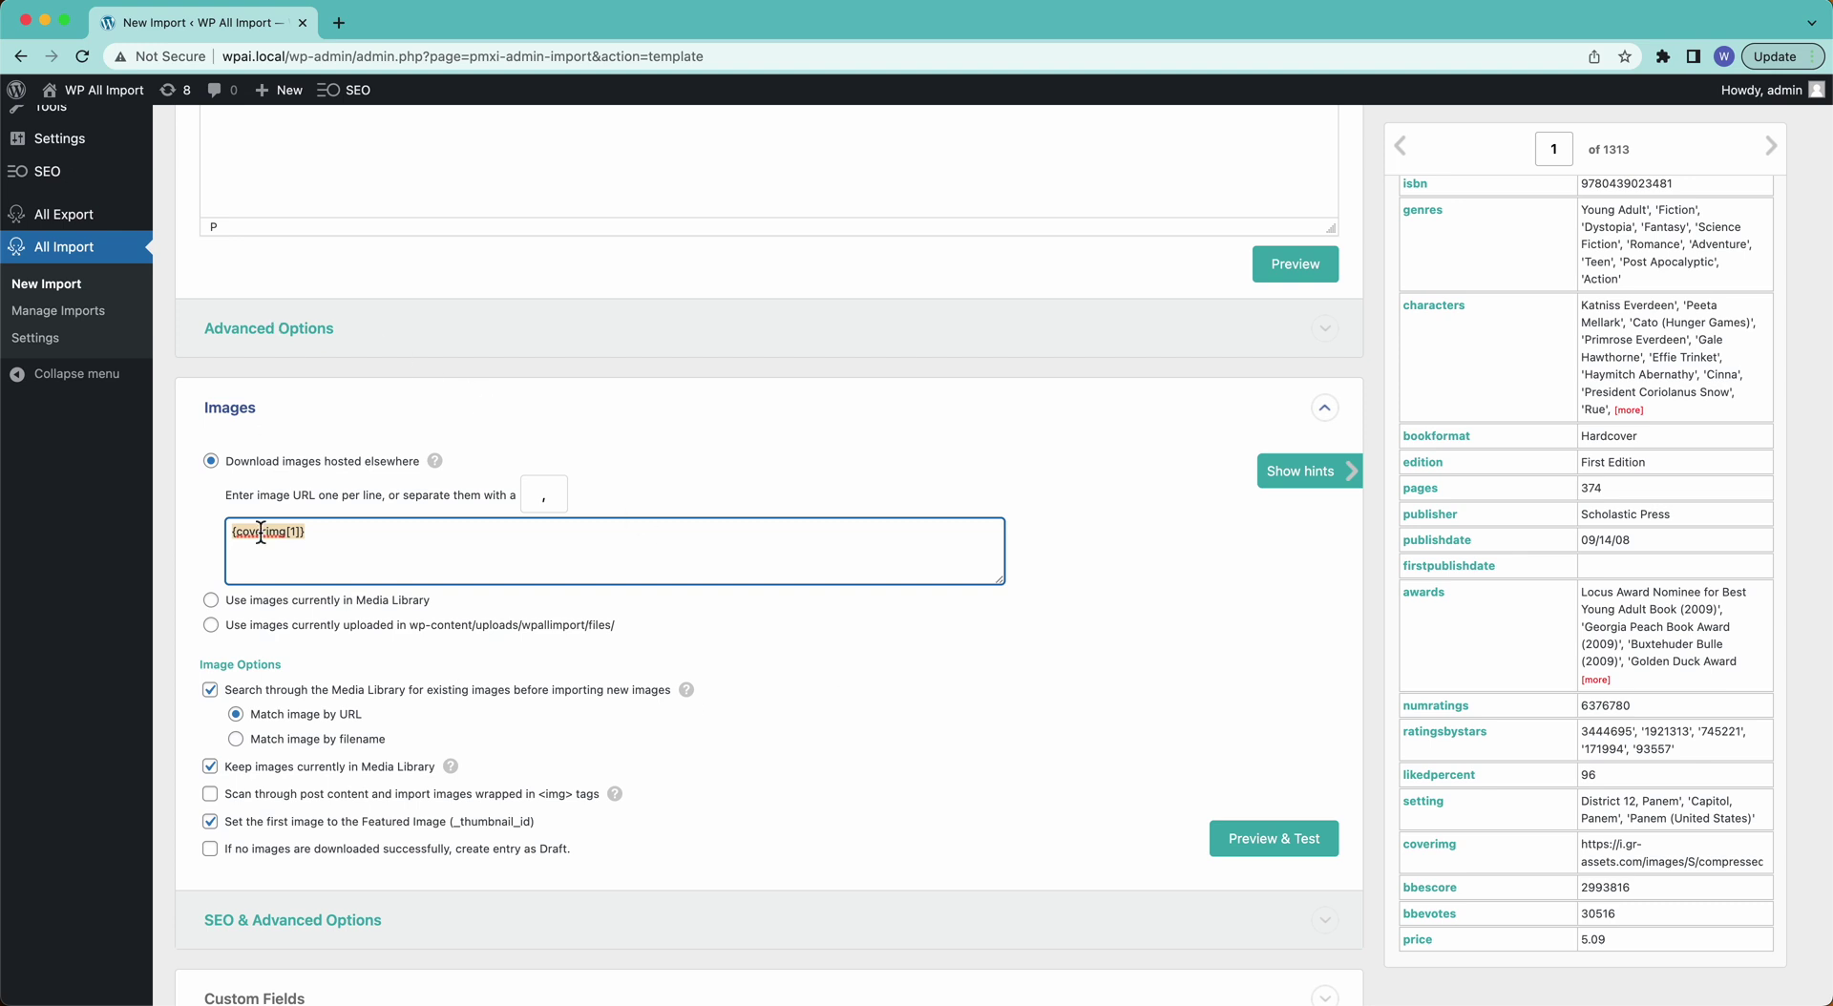
click(407, 609)
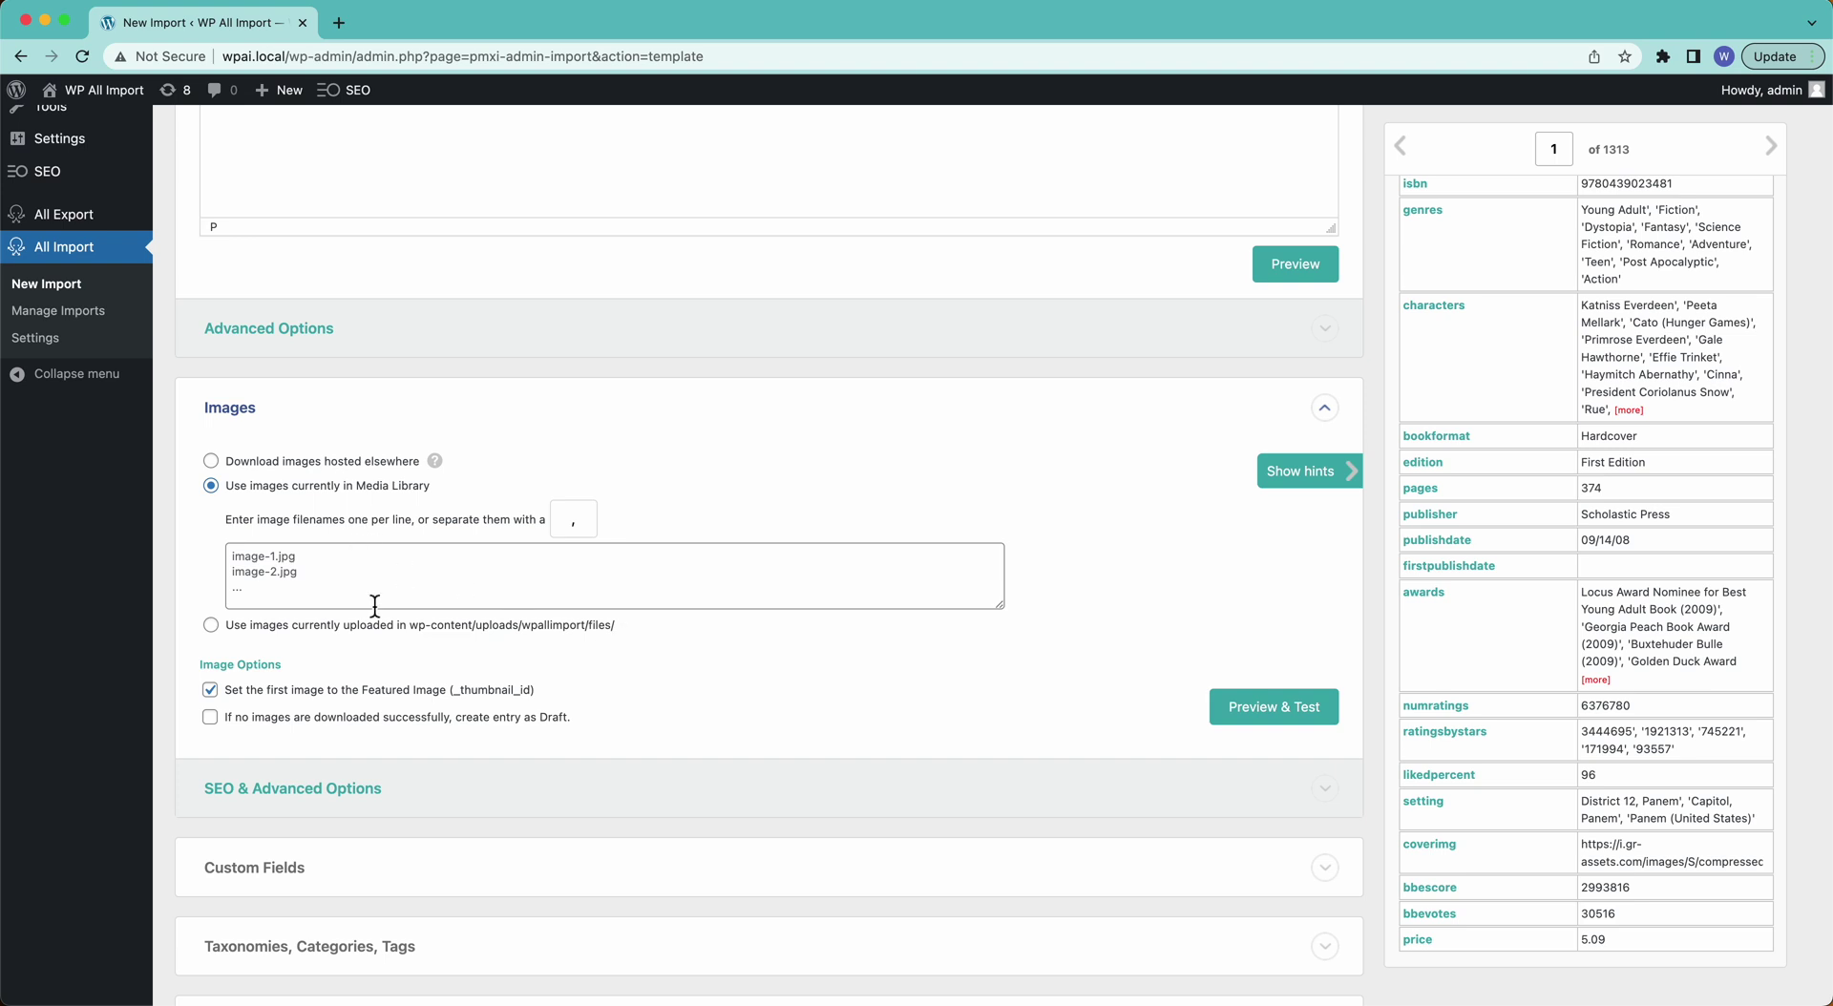
click(339, 464)
Open the Custom Fields section of the book import template.
scroll(360, 581, down, 3)
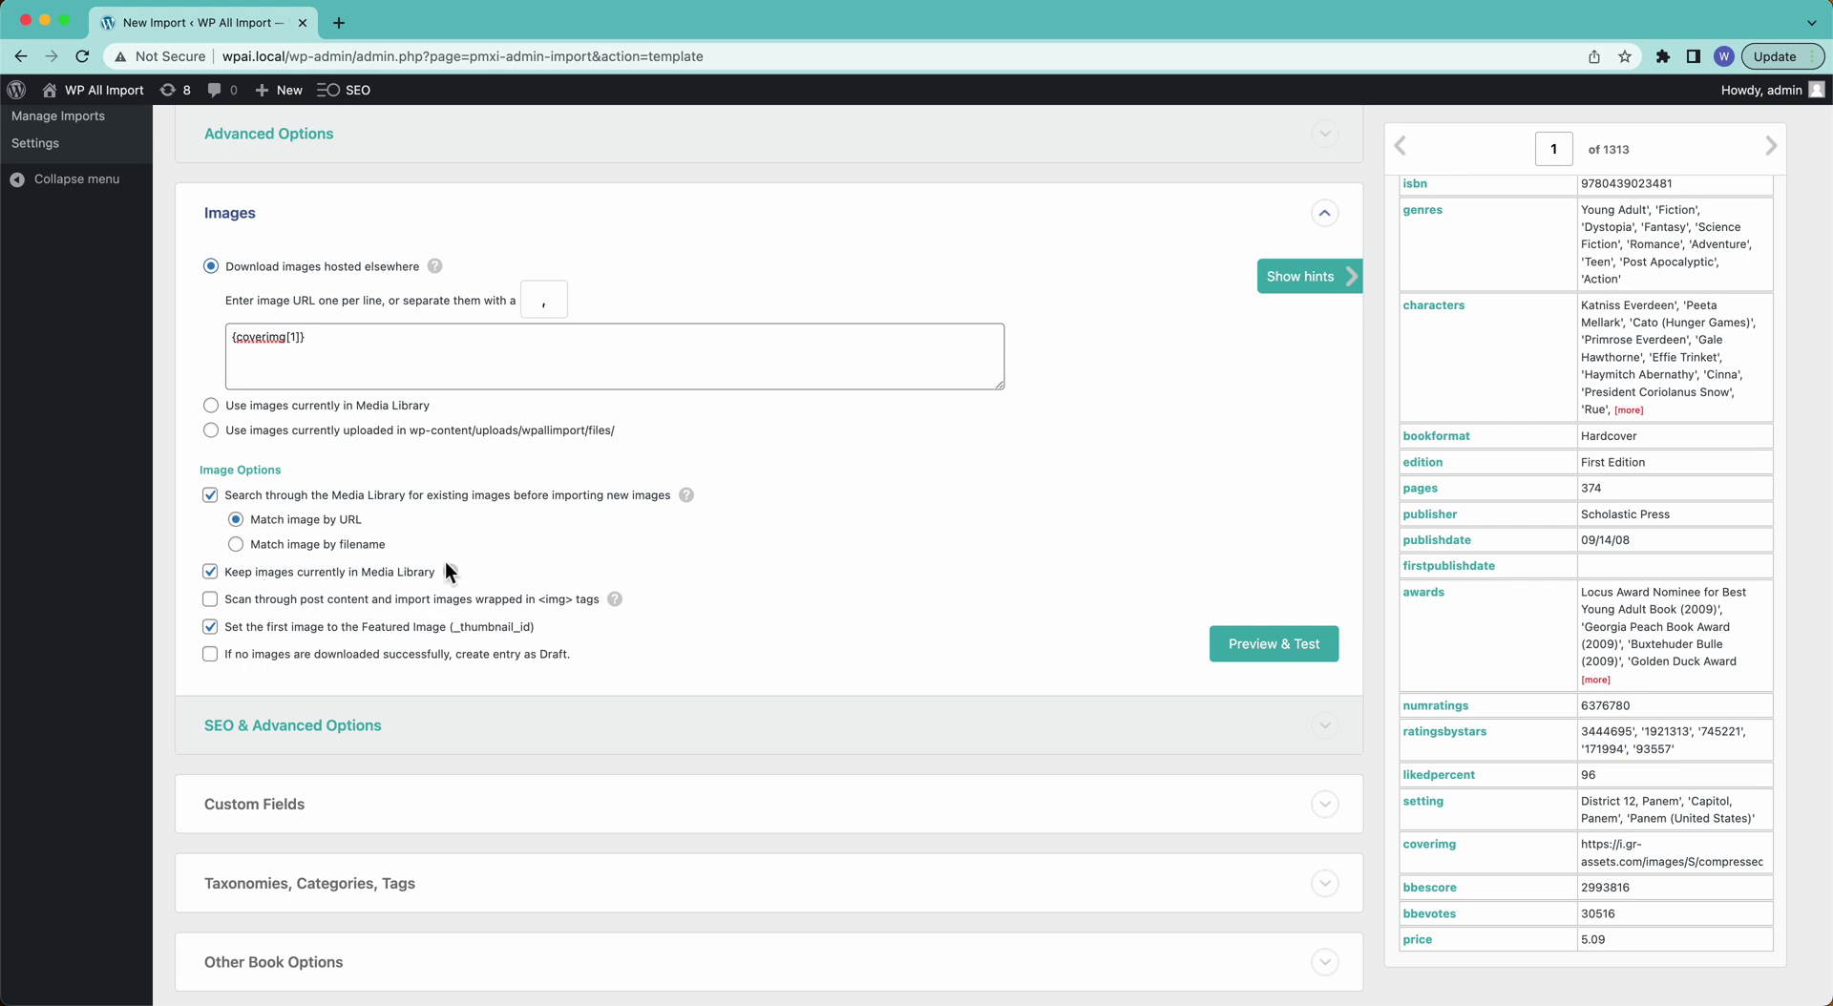
scroll(445, 571, down, 5)
click(291, 498)
scroll(284, 487, down, 5)
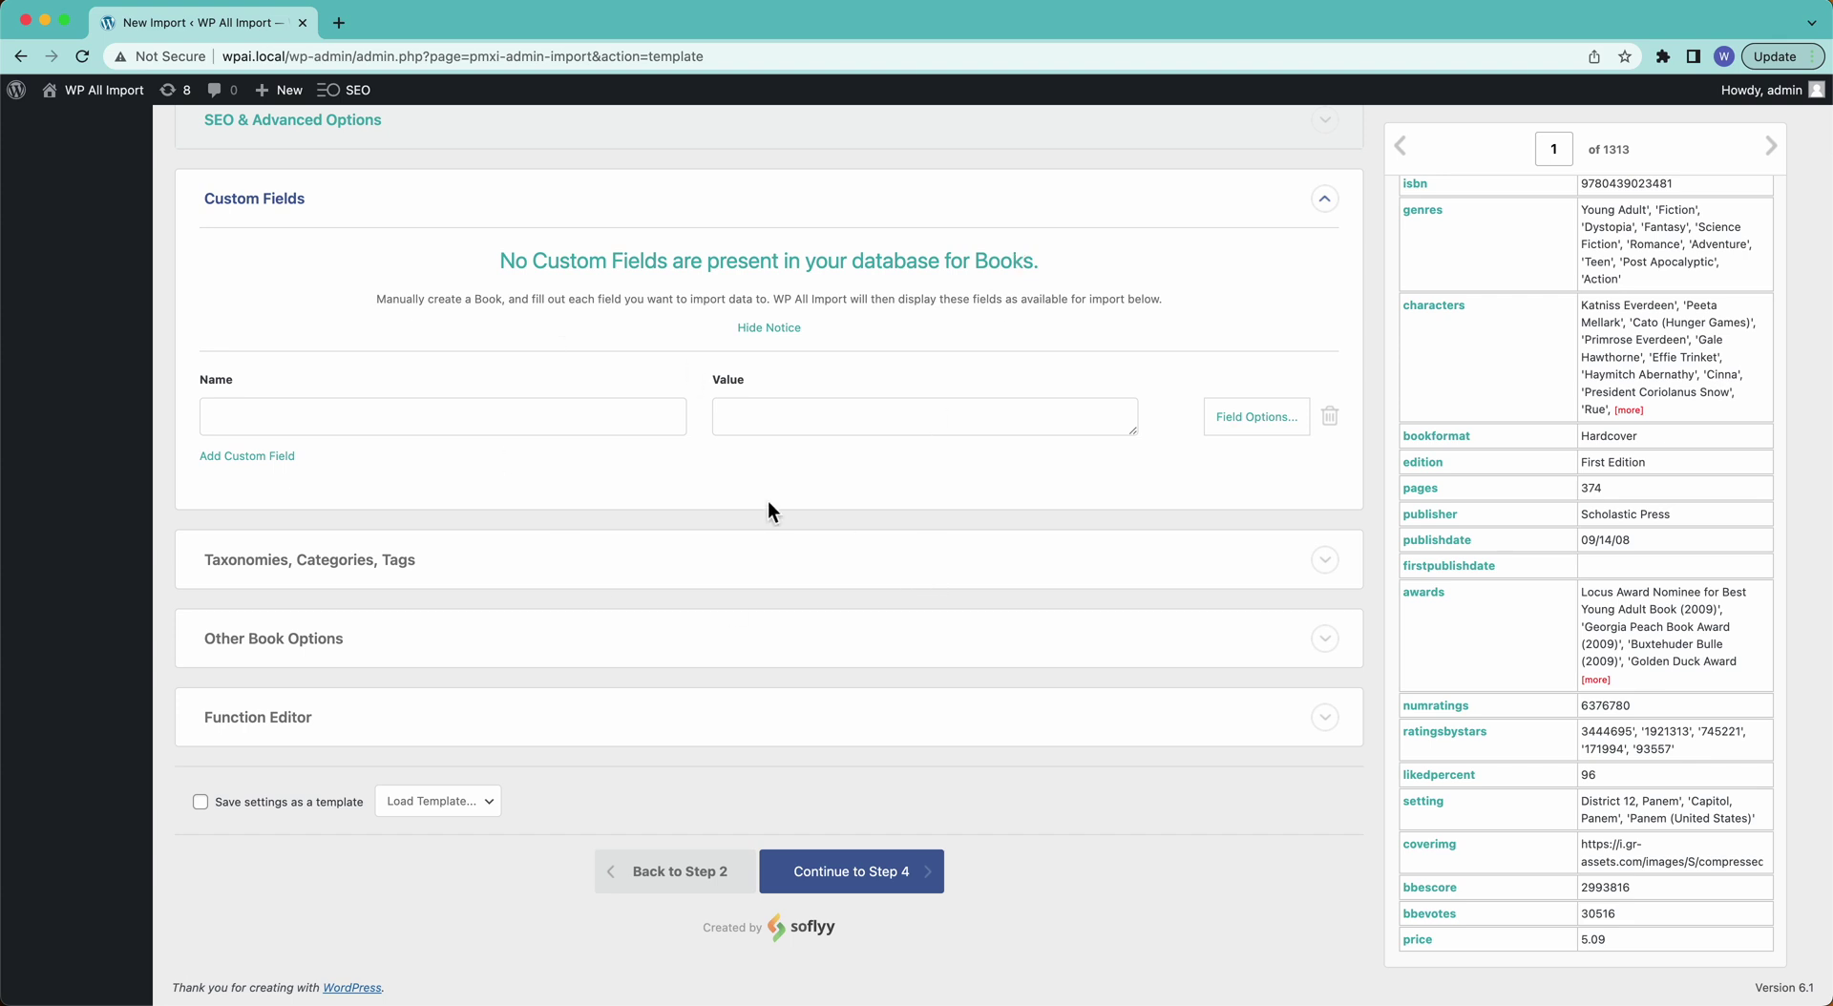
Open the WBG Books list in a new tab and start a new book titled "Test Book".
scroll(767, 500, up, 20)
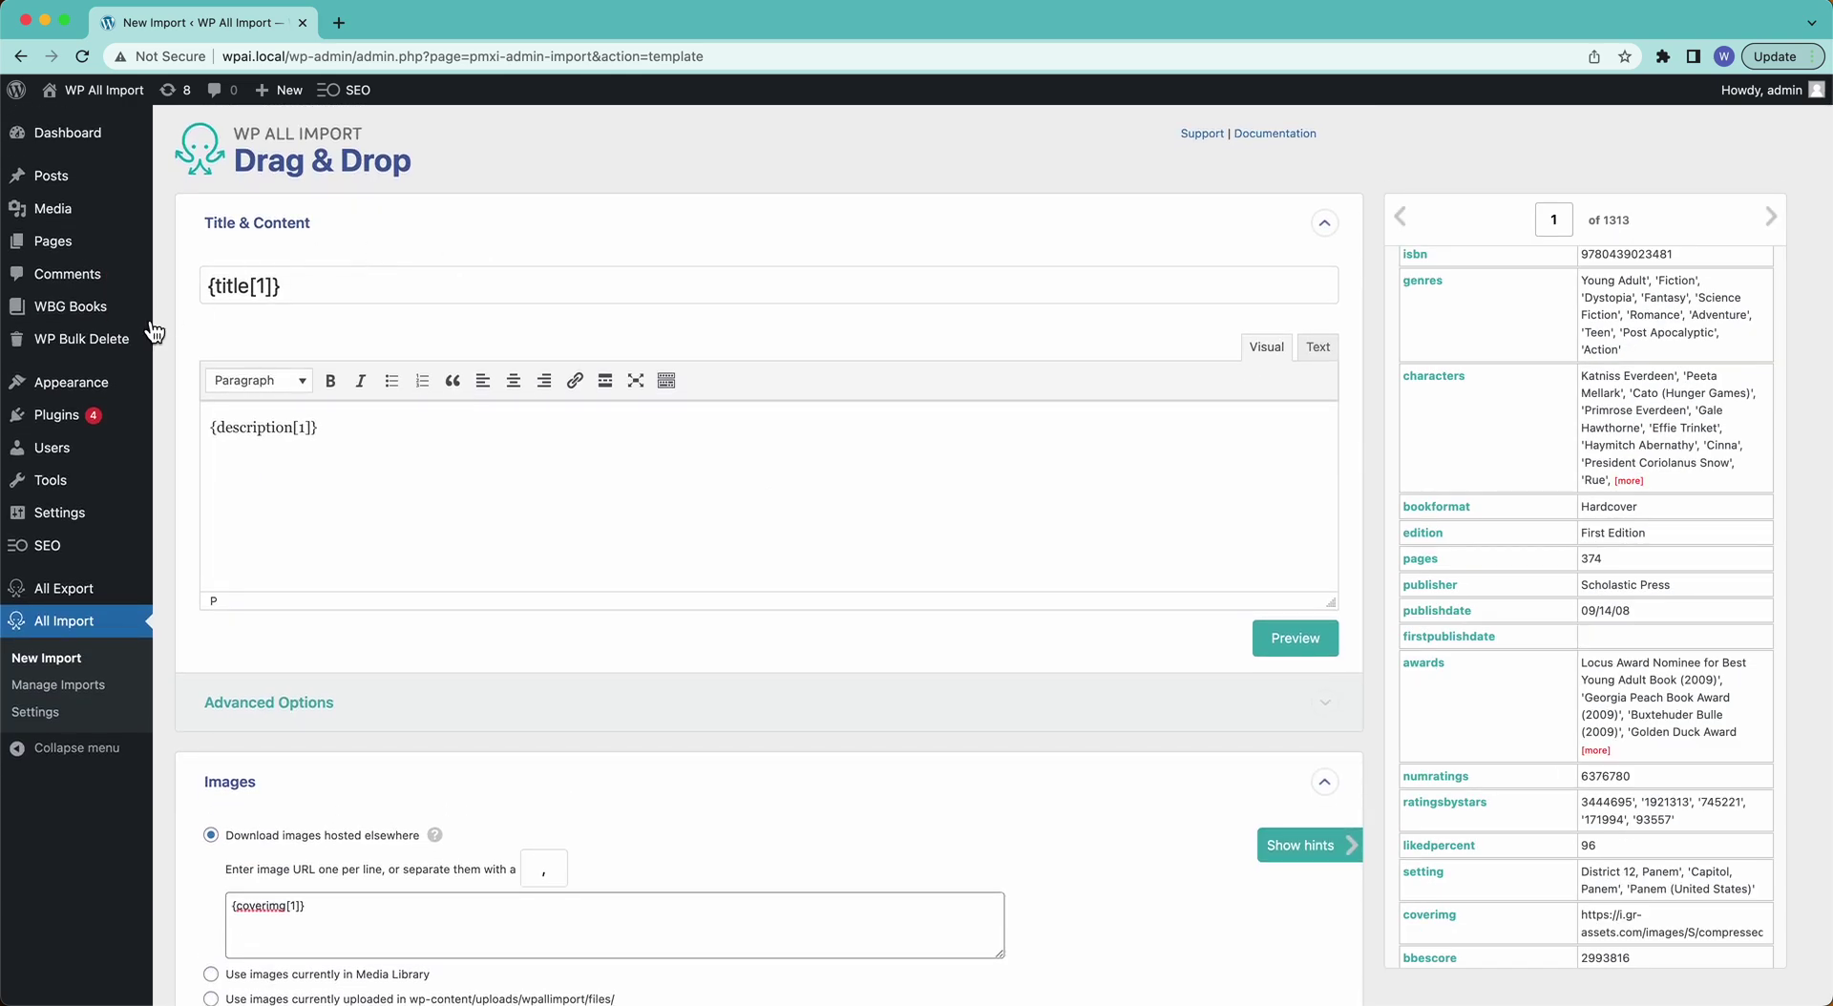
mouse_move(134, 351)
mouse_move(120, 309)
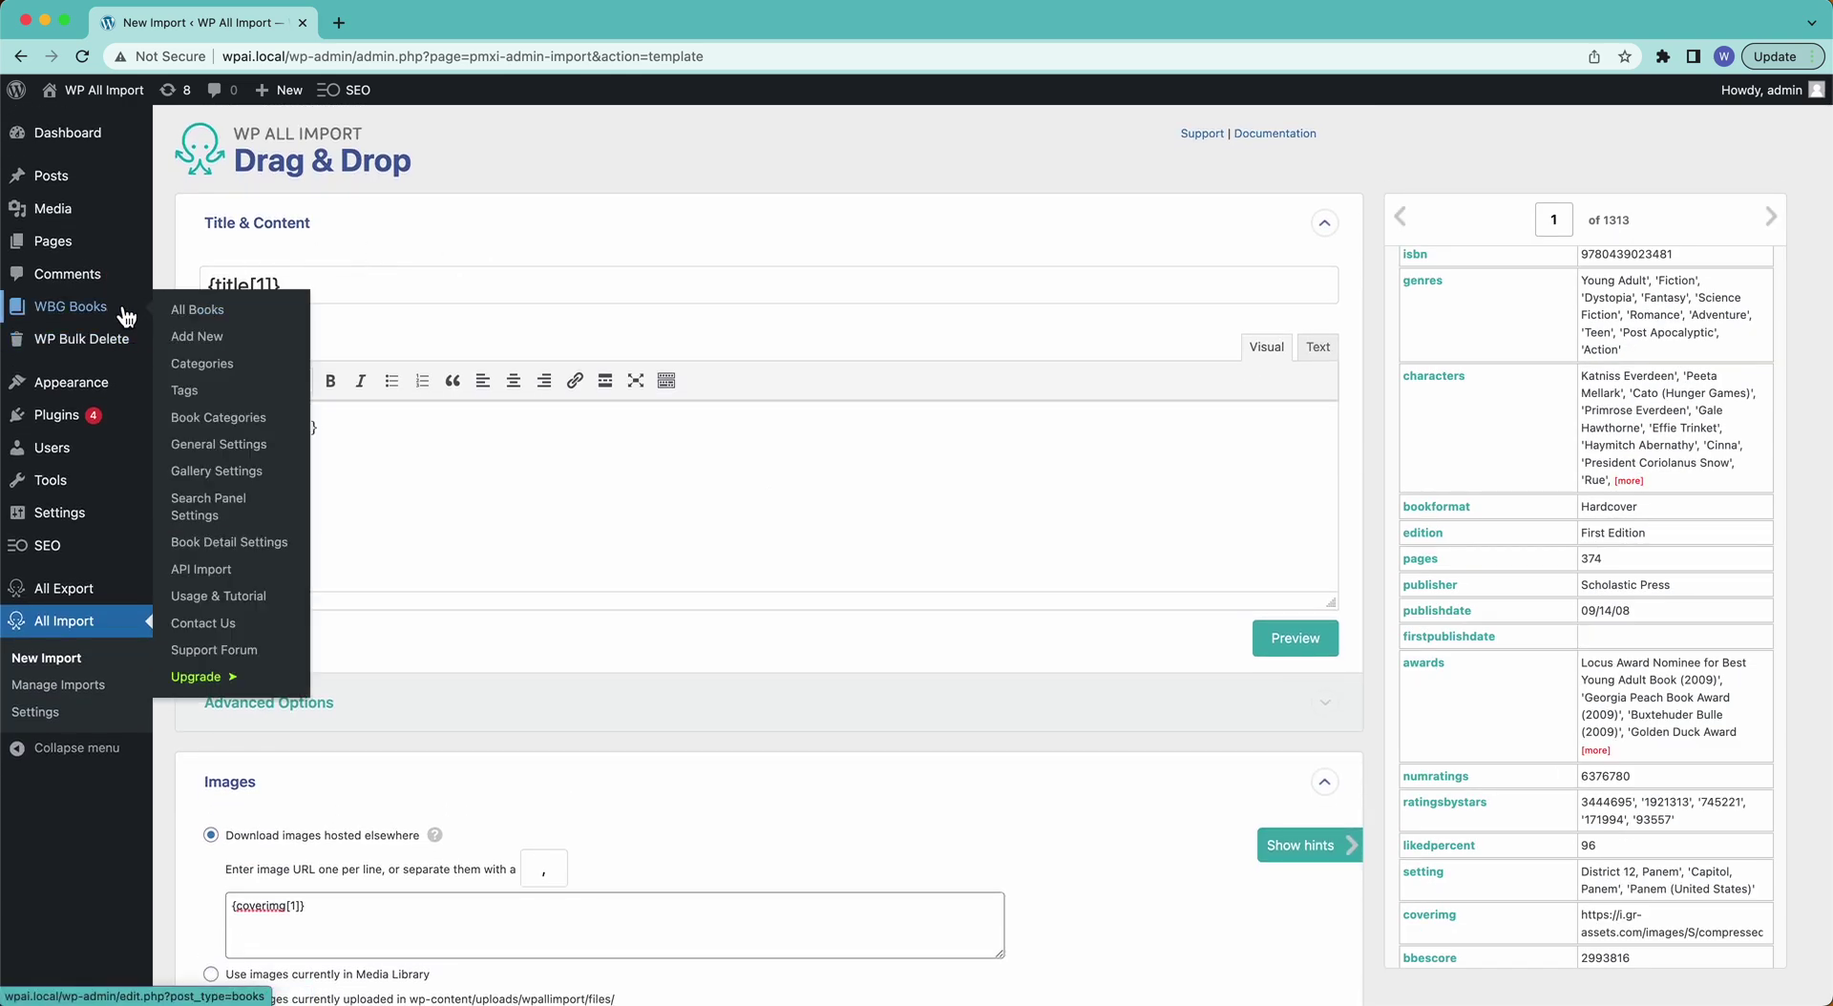
super+click(193, 310)
click(386, 25)
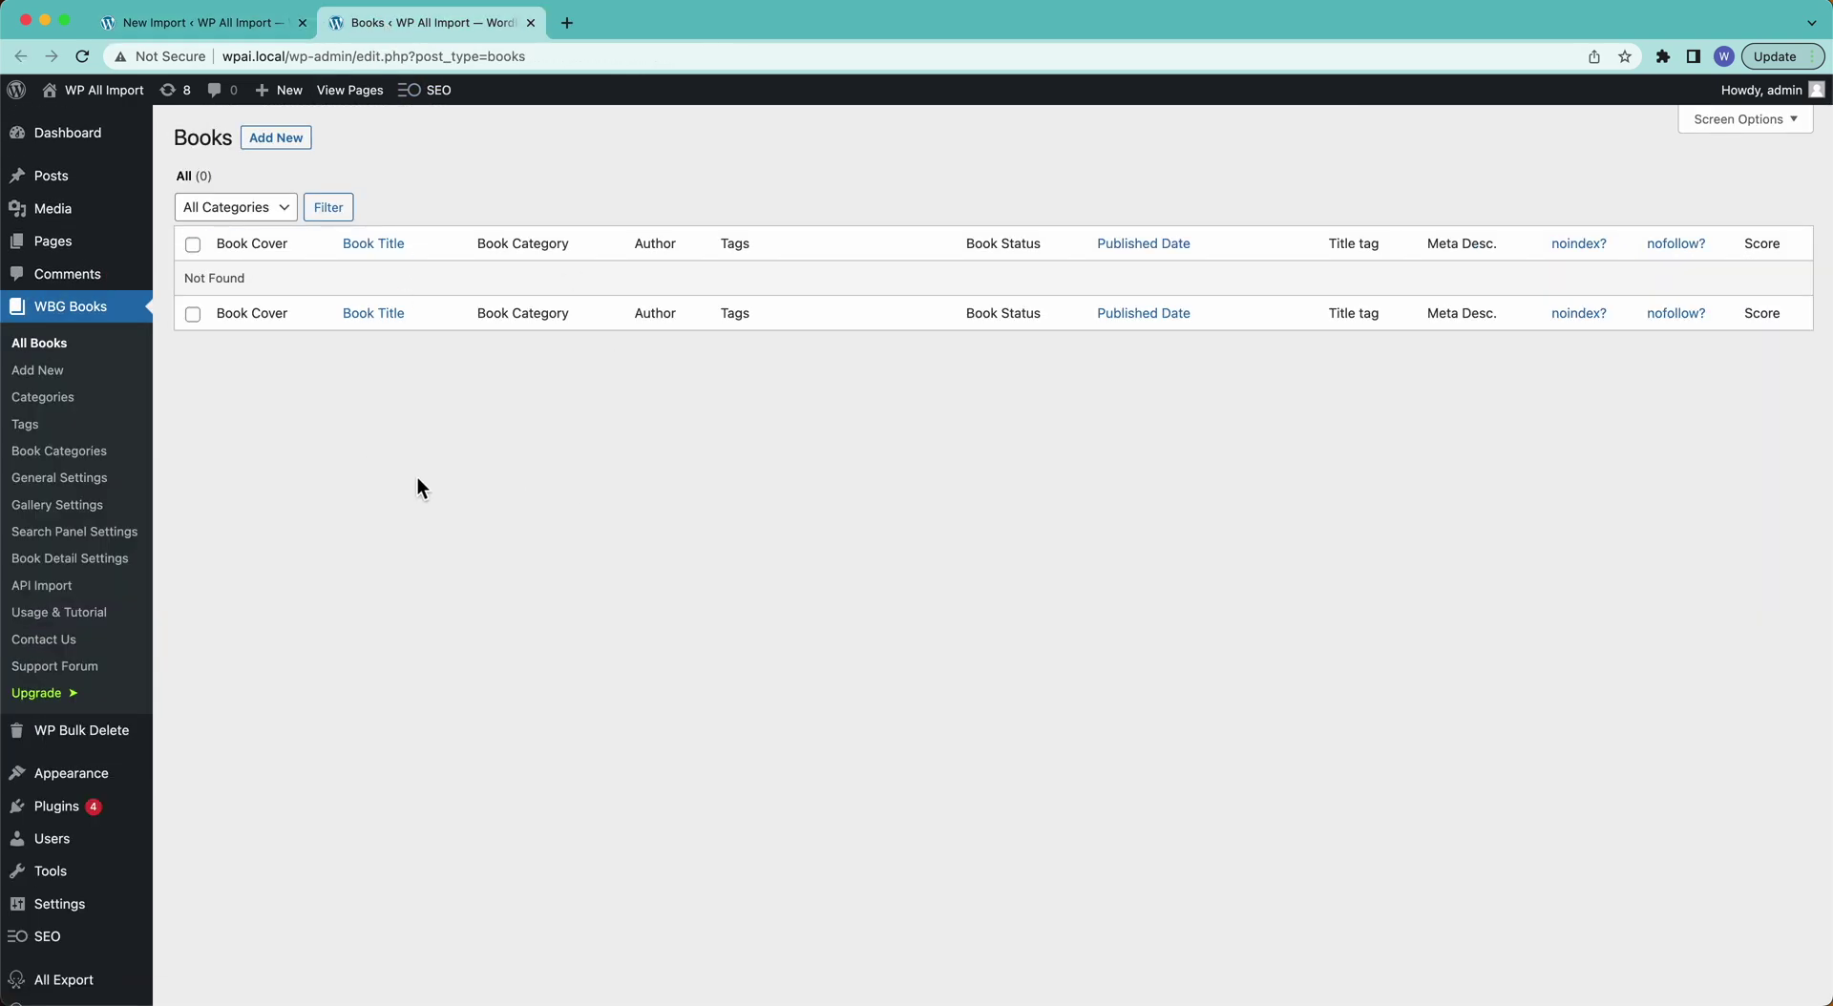
click(282, 139)
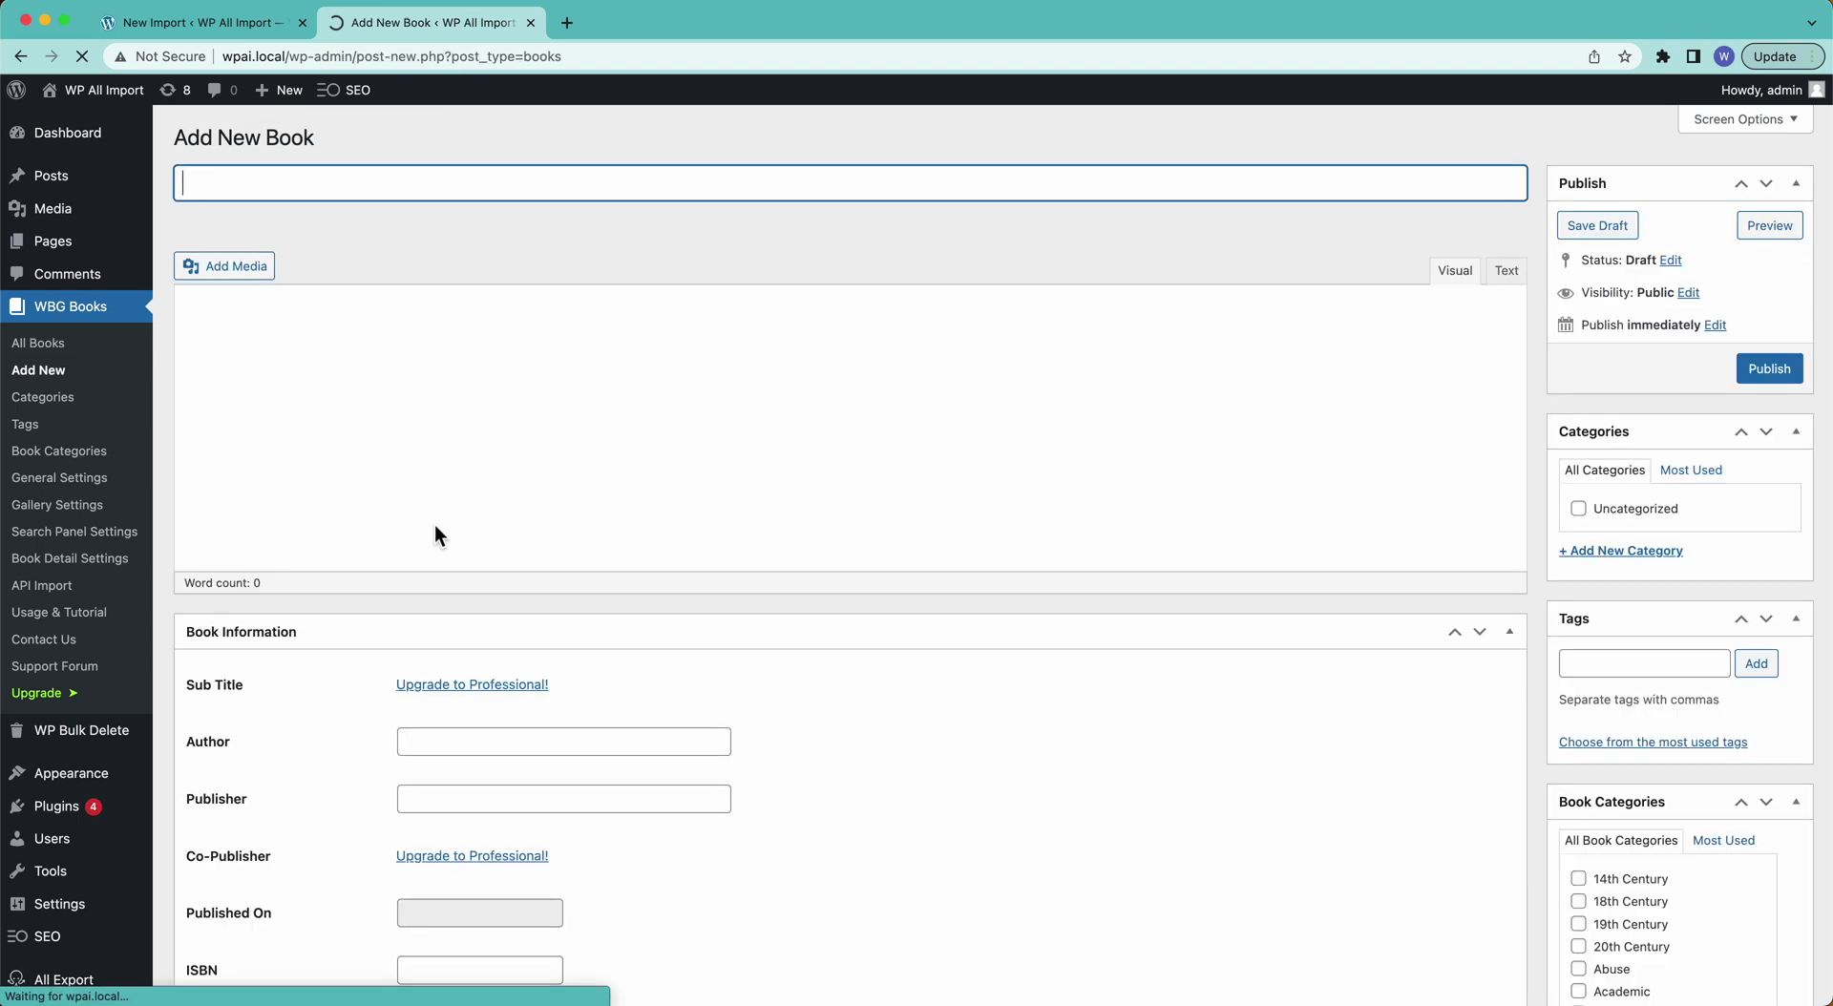
text(Test Book)
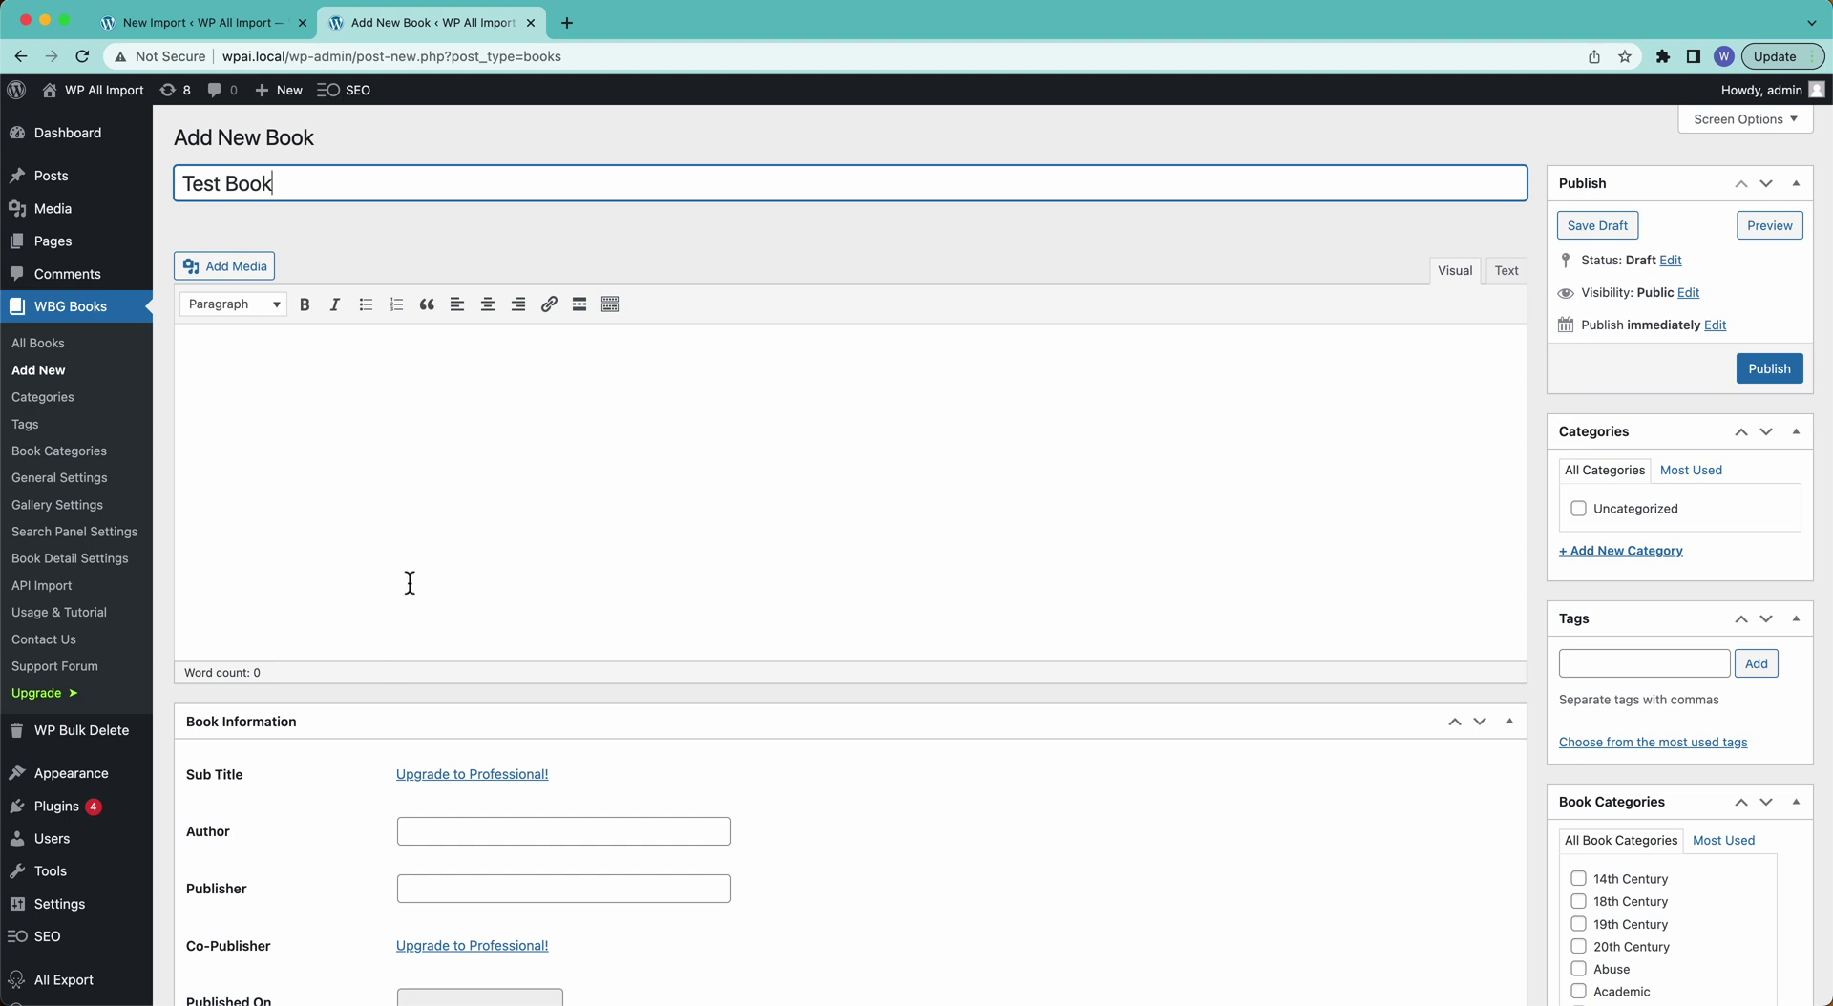
Fill in the test book's author as "Author Name" and its publisher as "Publisher Name".
scroll(408, 580, down, 5)
click(484, 573)
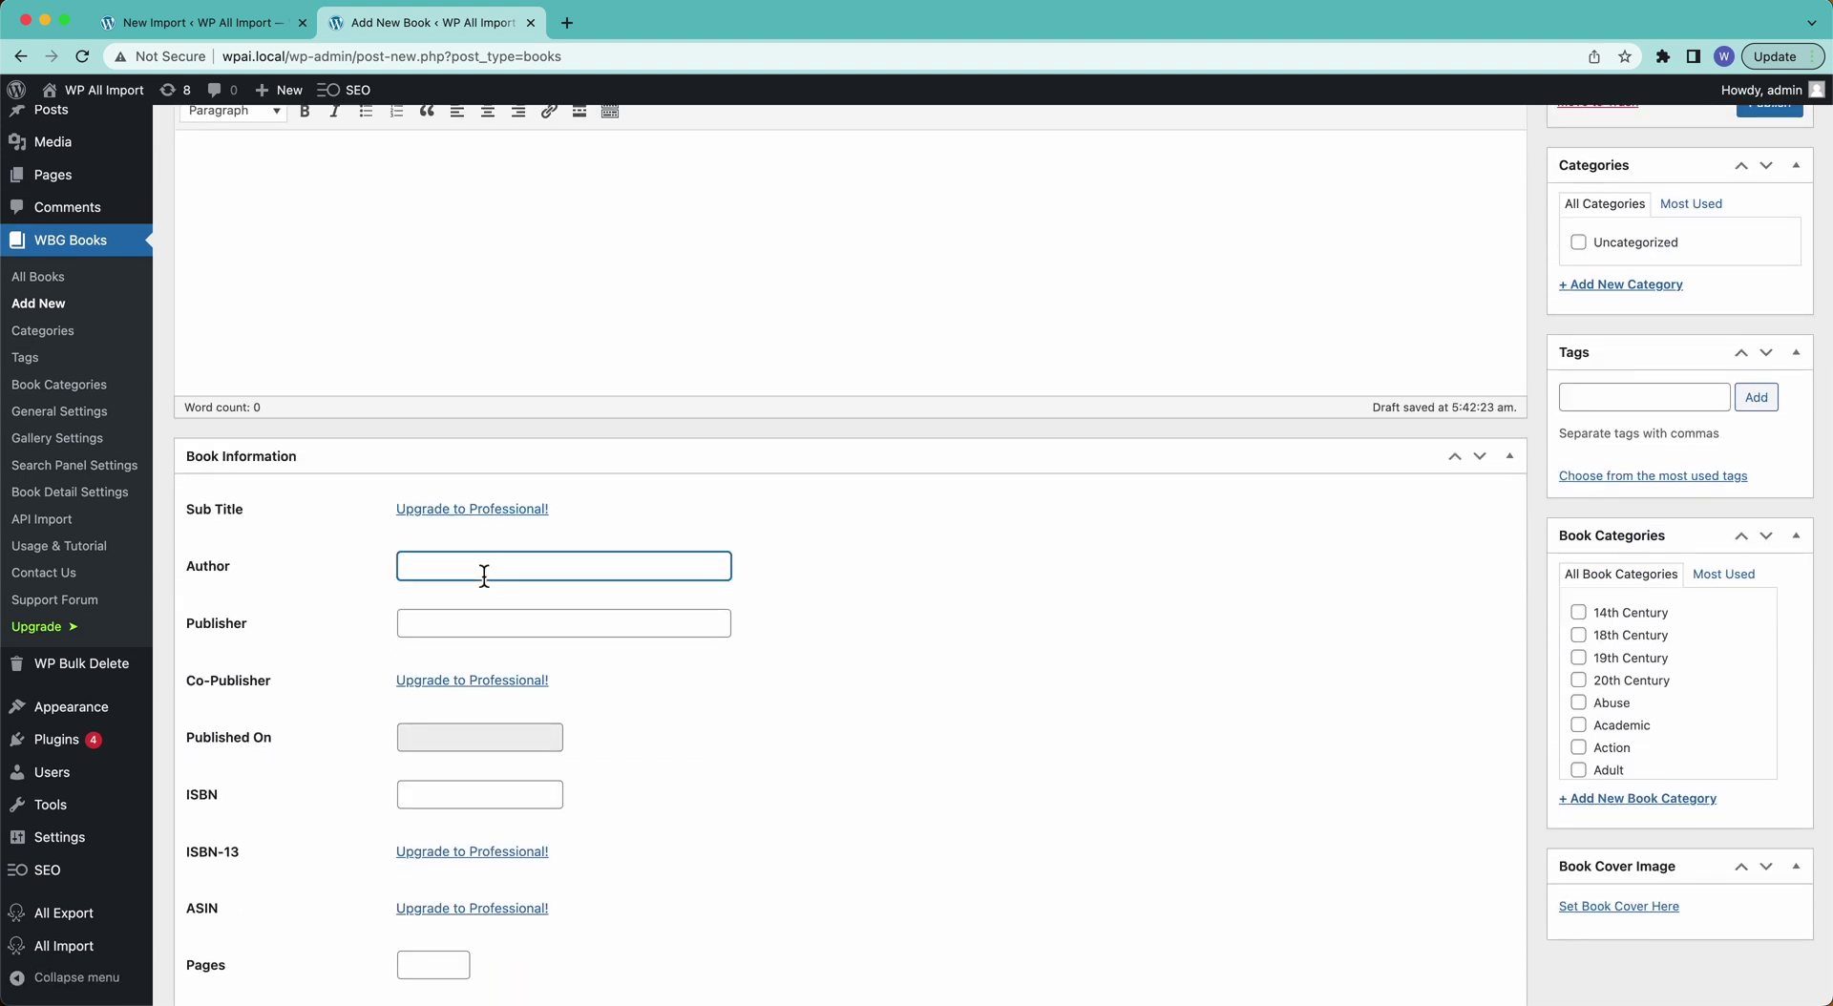
text(Author Name)
click(453, 615)
text(Publish)
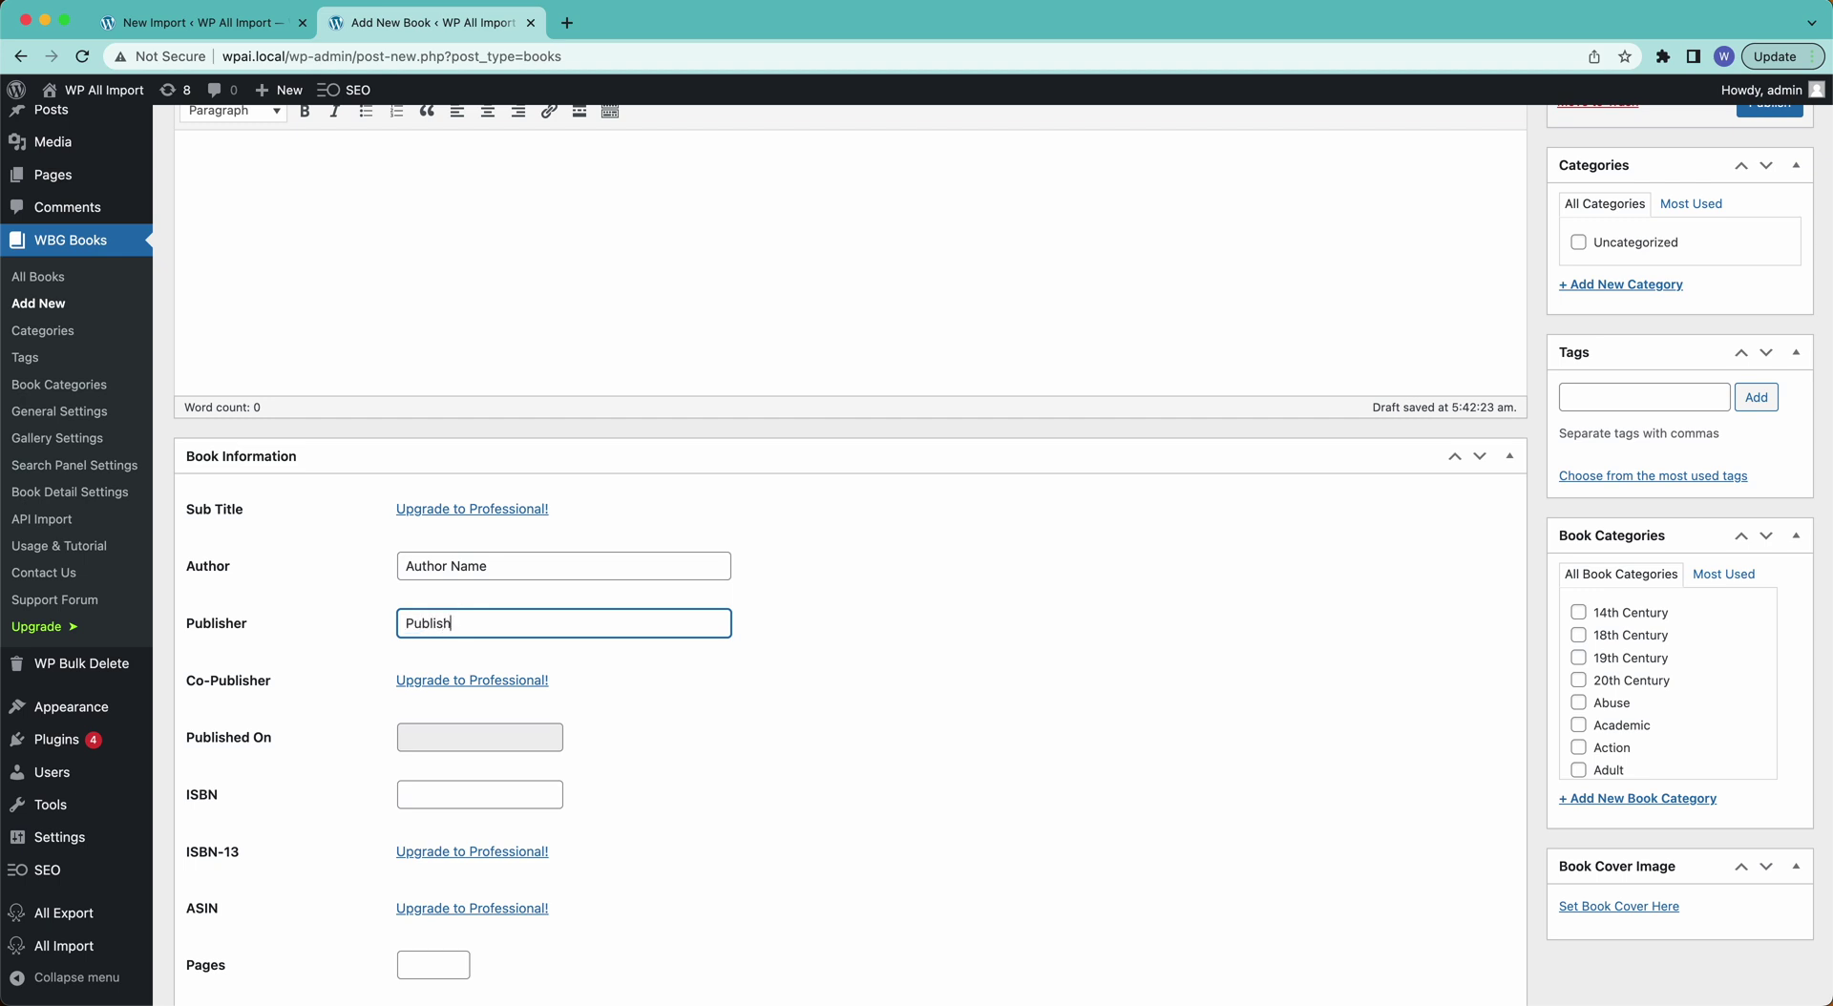
text(er Name)
Set the test book's ISBN to 999999 and its page count to 420.
scroll(496, 465, down, 3)
click(455, 517)
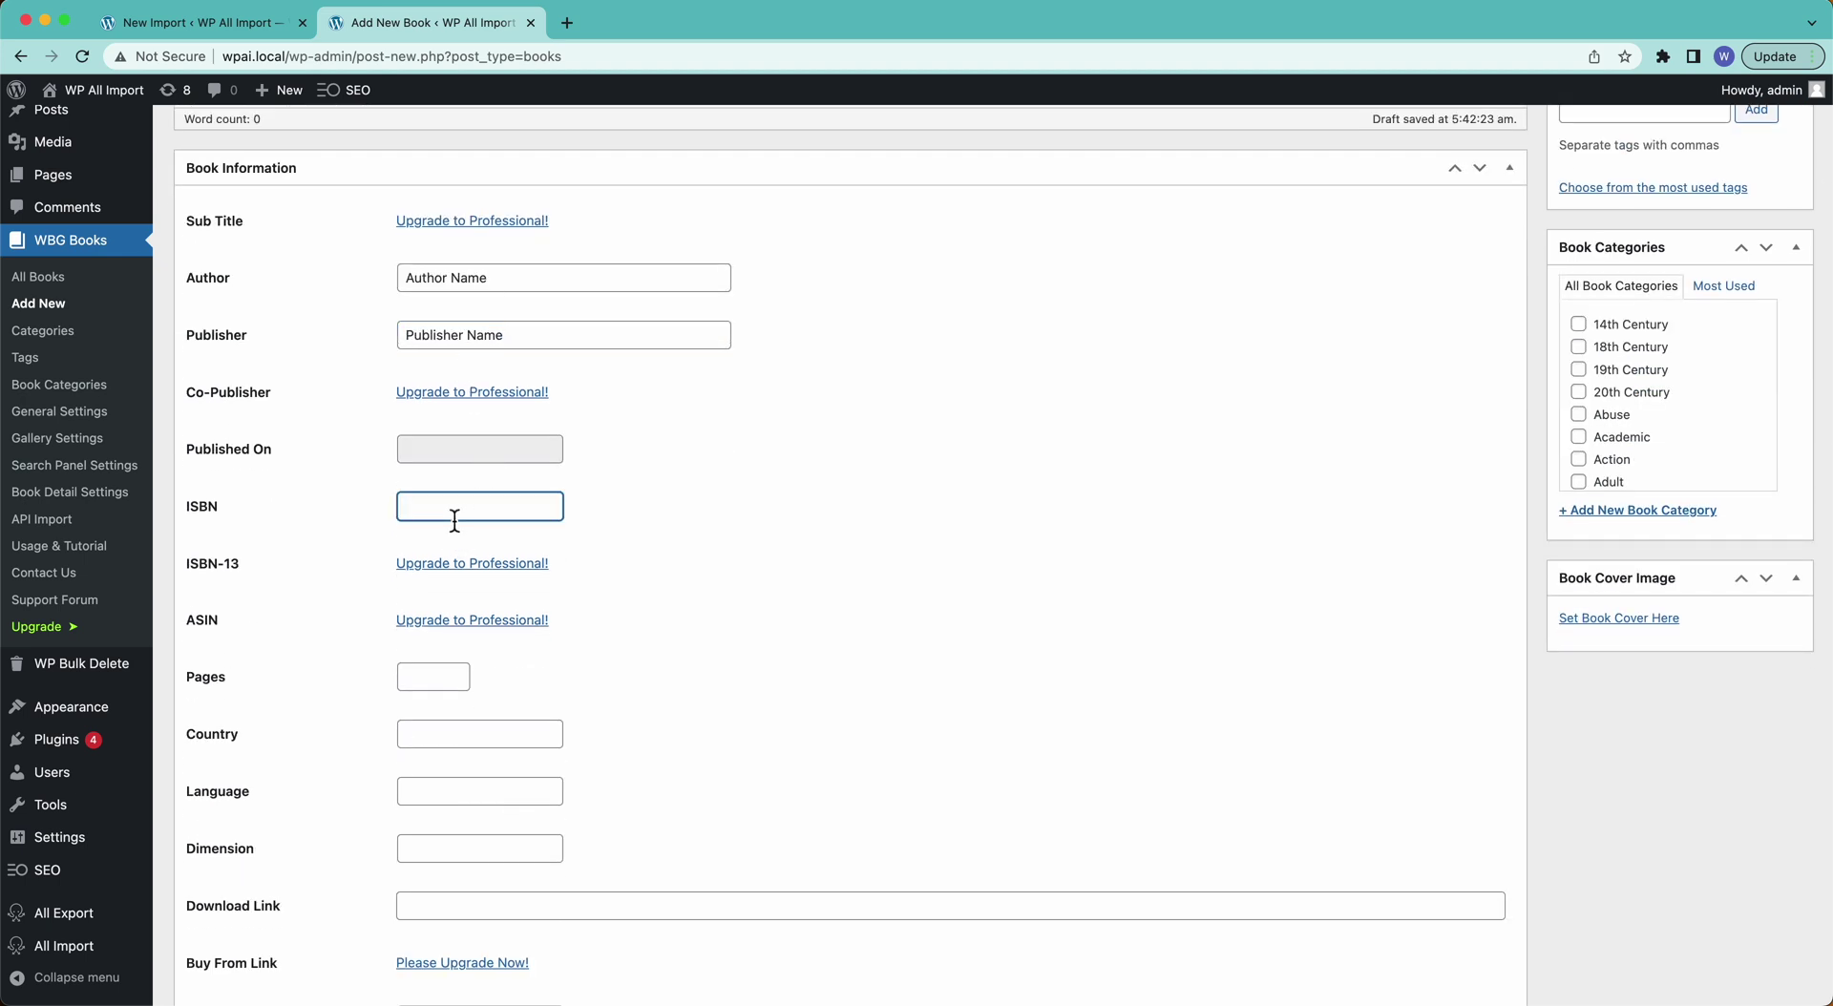
text(999999)
scroll(439, 455, down, 2)
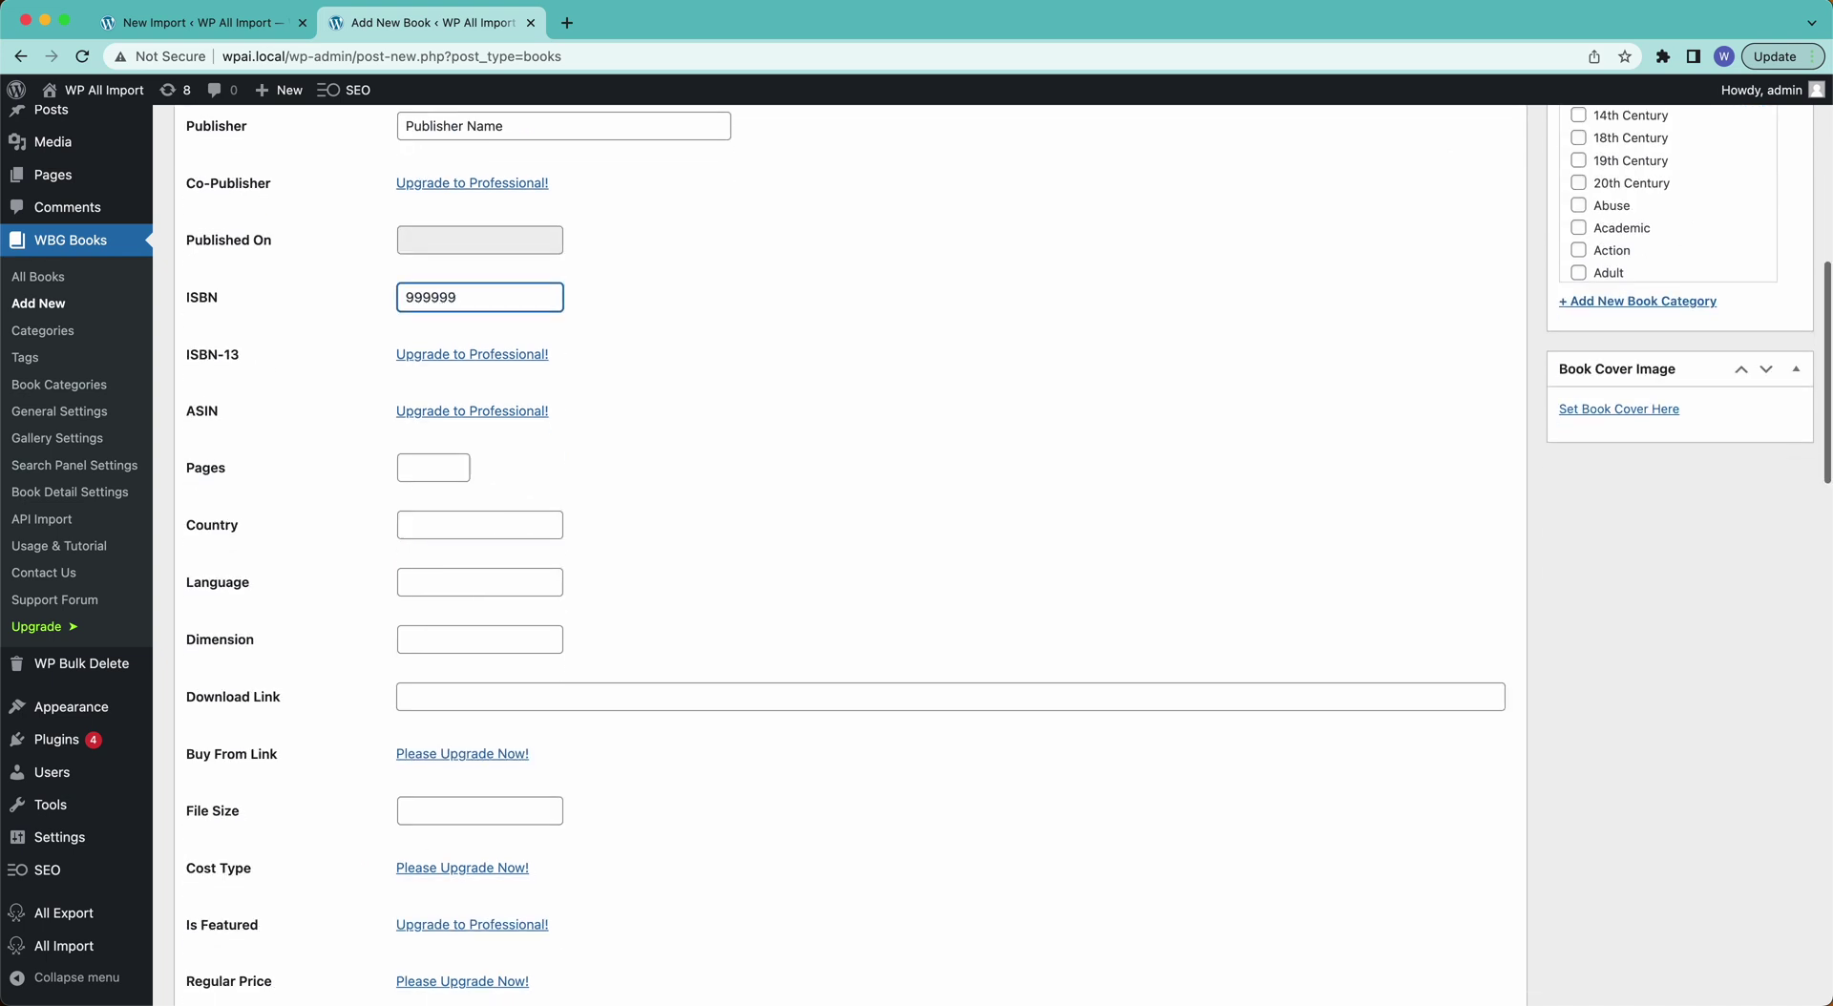
click(438, 451)
text(420)
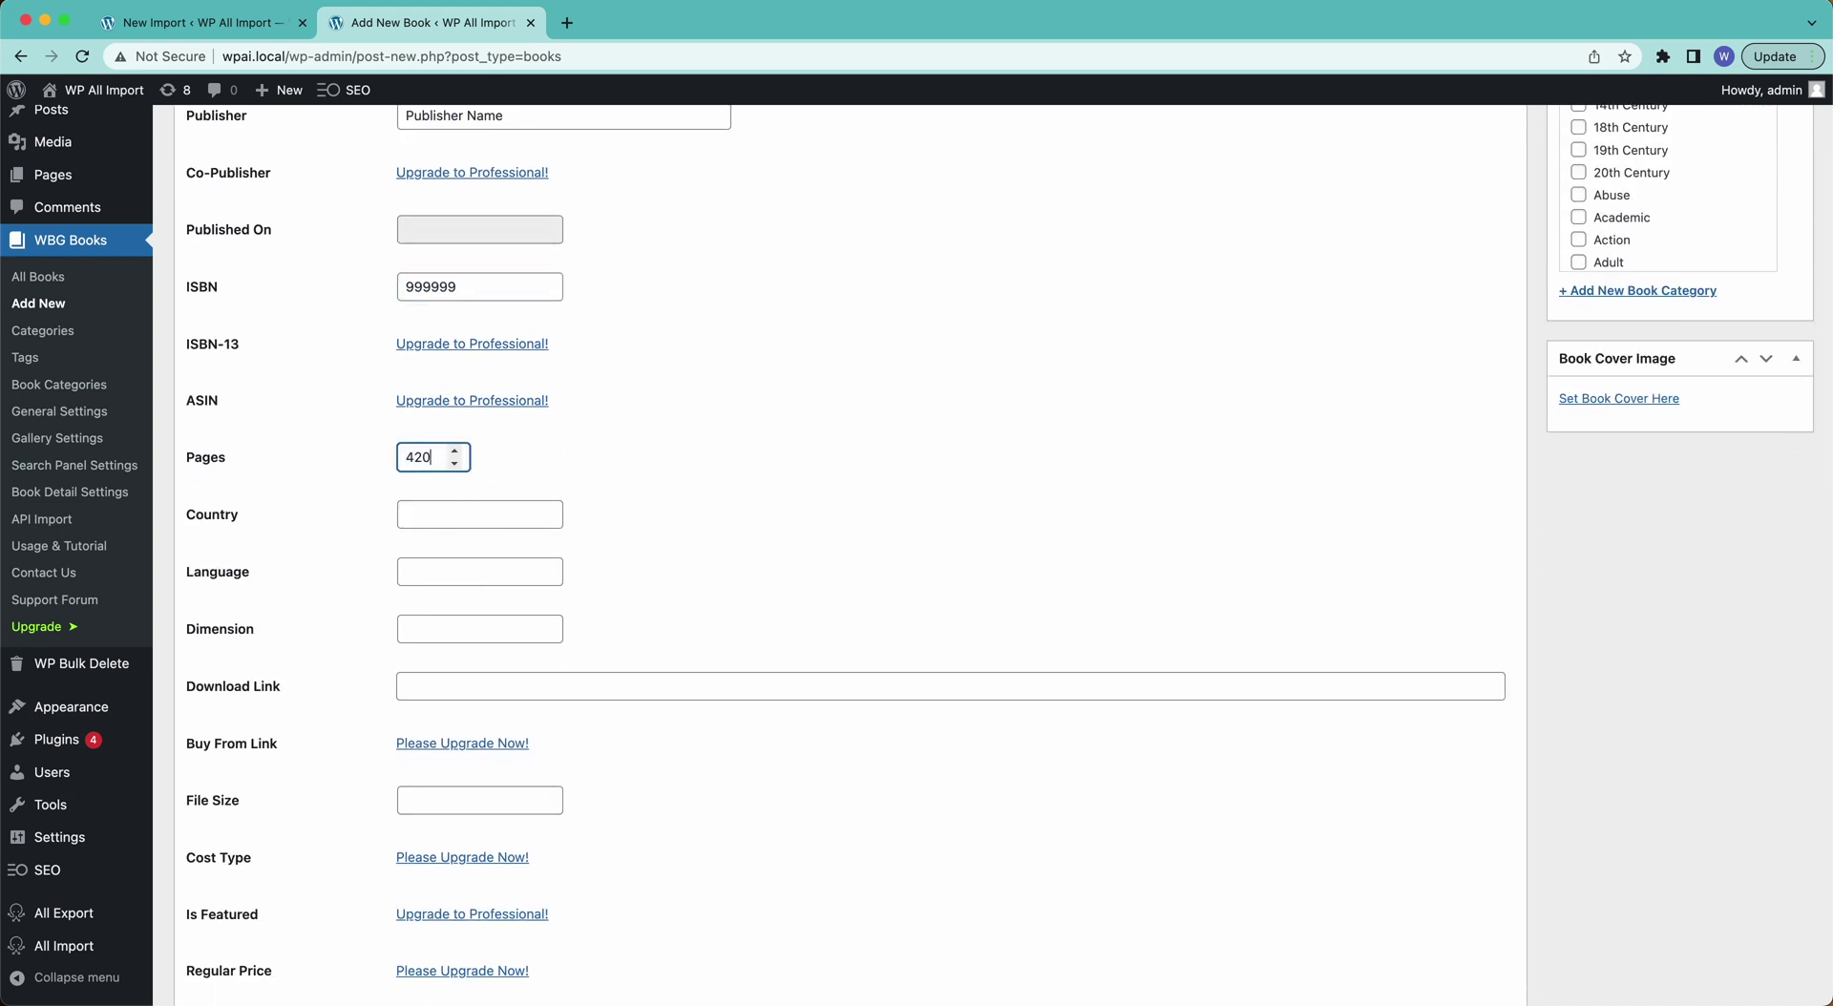
Set the test book's country to USA and its language to Klingon.
click(422, 507)
text(USaA)
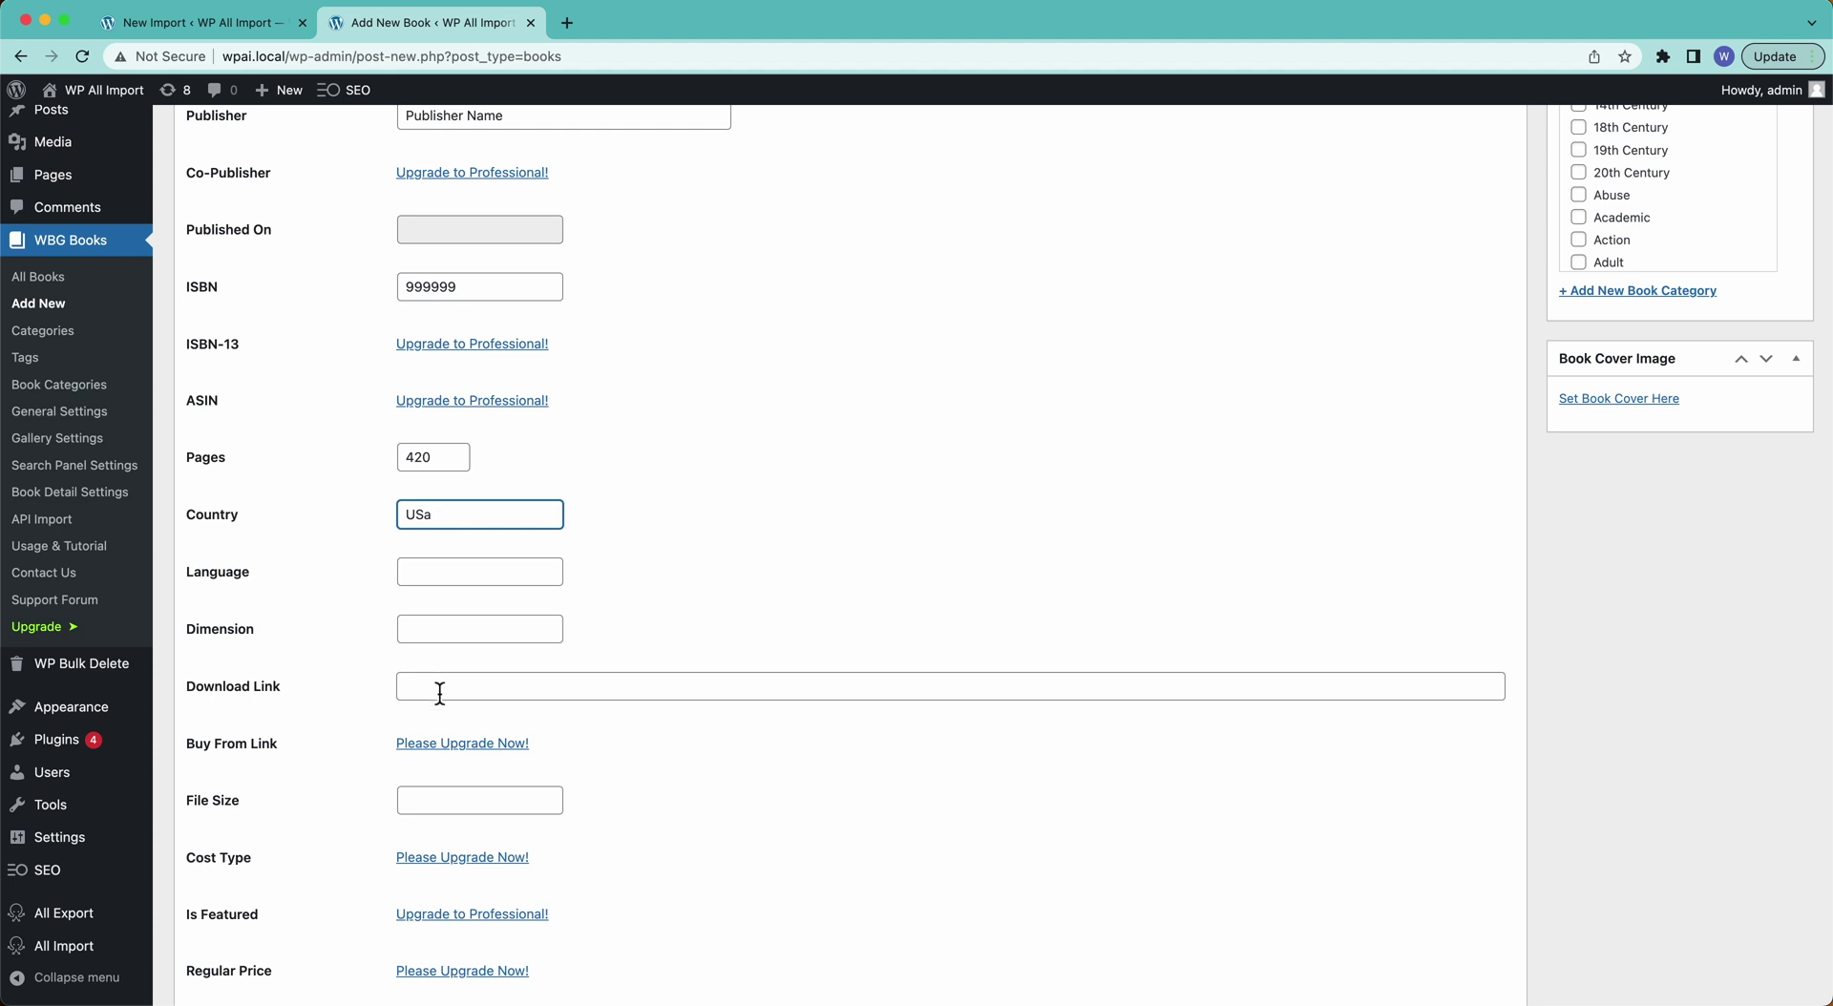
click(447, 574)
text(Kloingon)
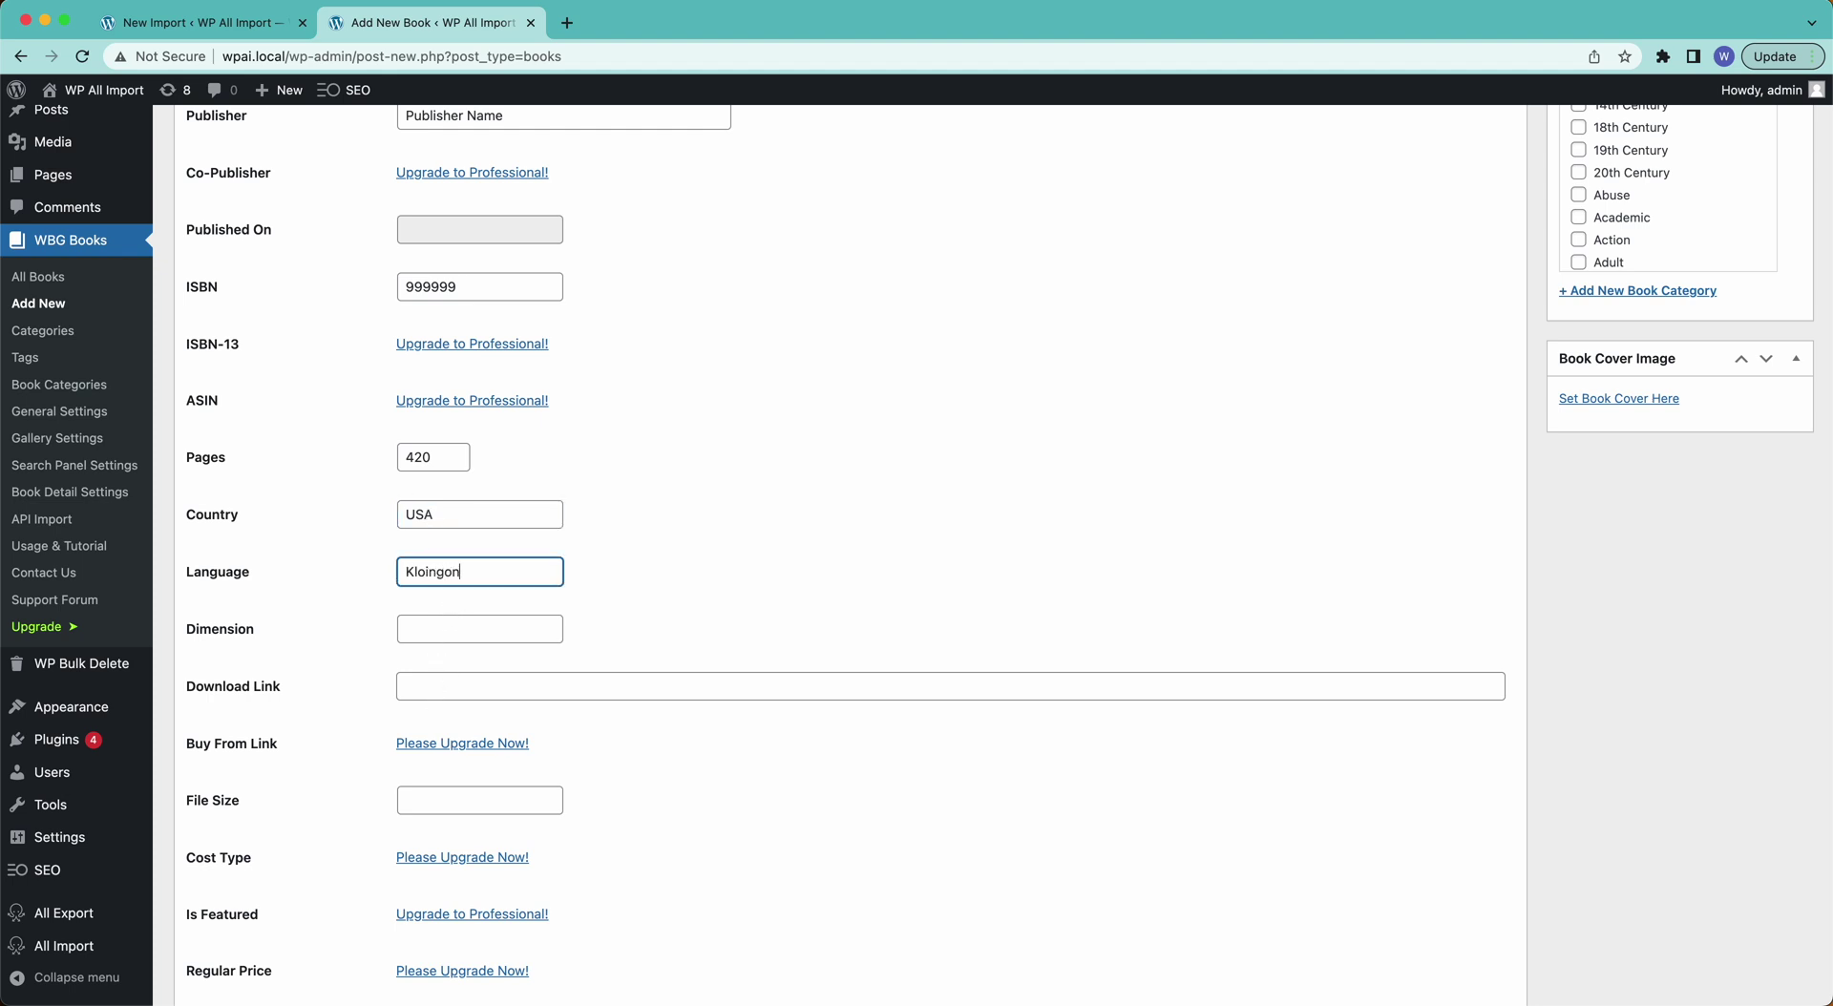
key(BackSpace)
key(BackSpace)
key(BackSpace)
key(BackSpace)
key(BackSpace)
text(ingon)
Set the test book's dimension to 5.5x5 and its download link to example.com/url.
click(451, 632)
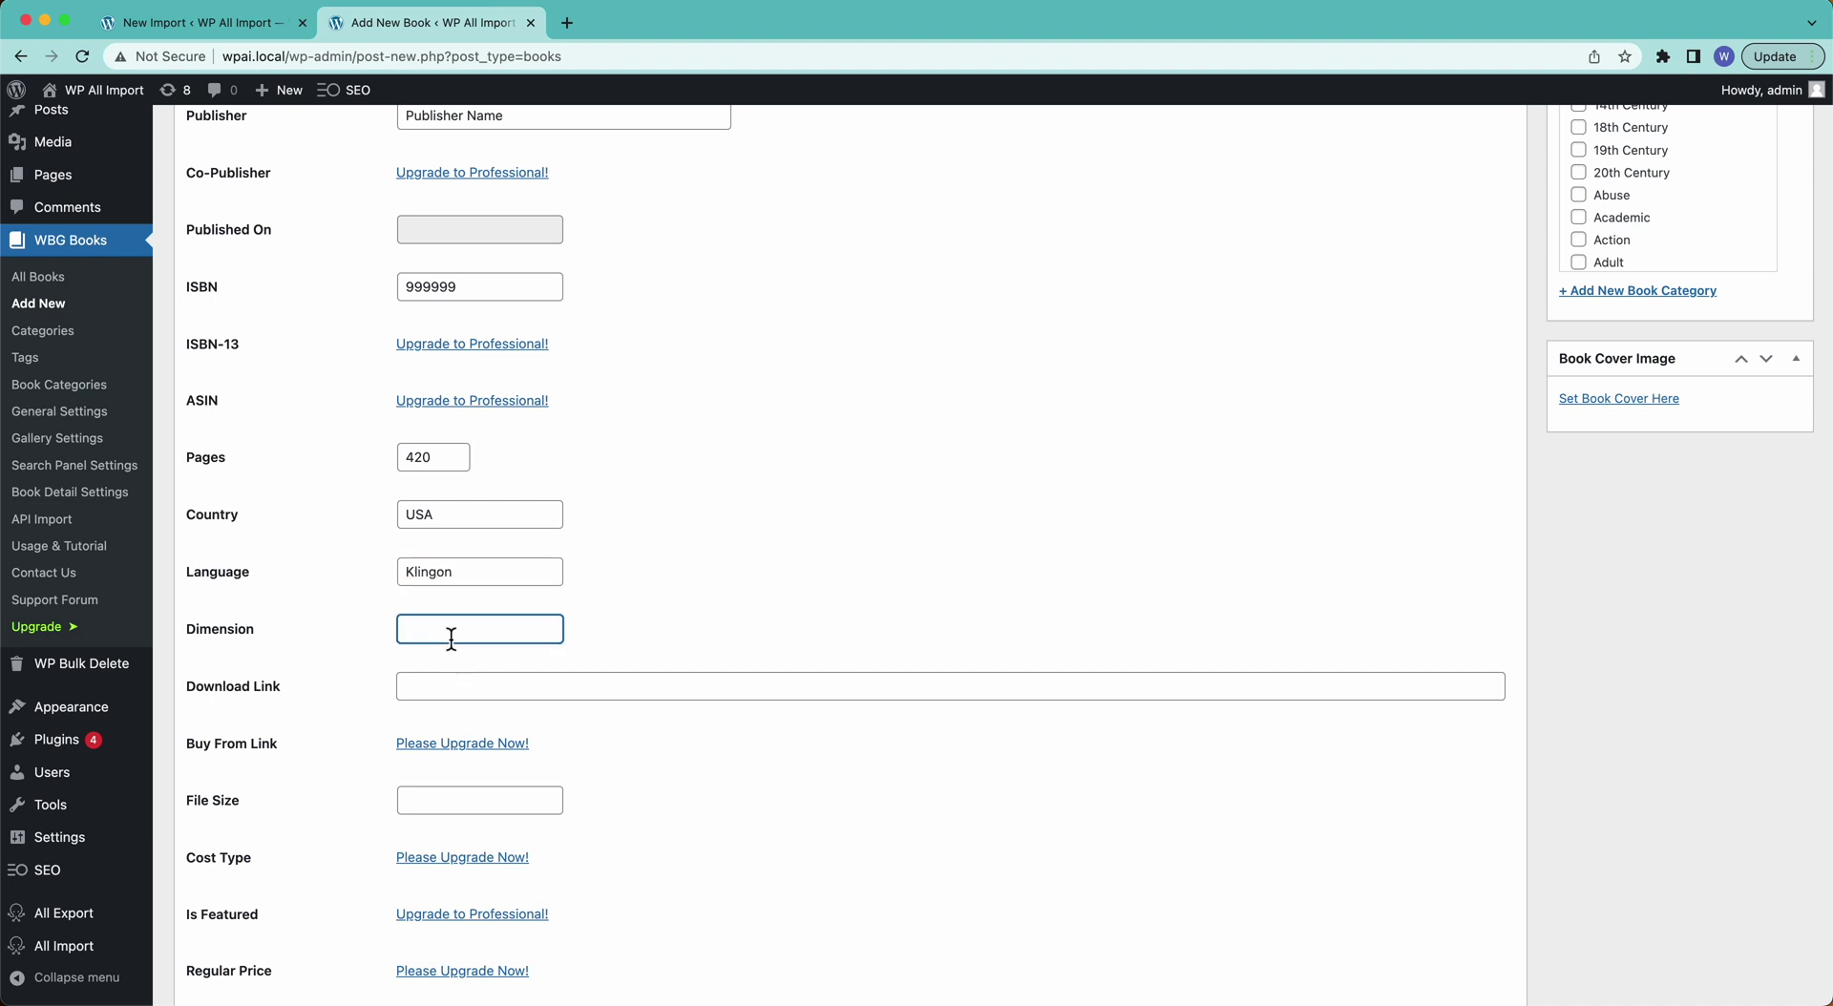
text(5.5x5)
click(441, 695)
text(example.com/url)
Set the test book's file size to 150mb and review the completed book information fields.
scroll(482, 623, down, 3)
click(482, 600)
text(1)
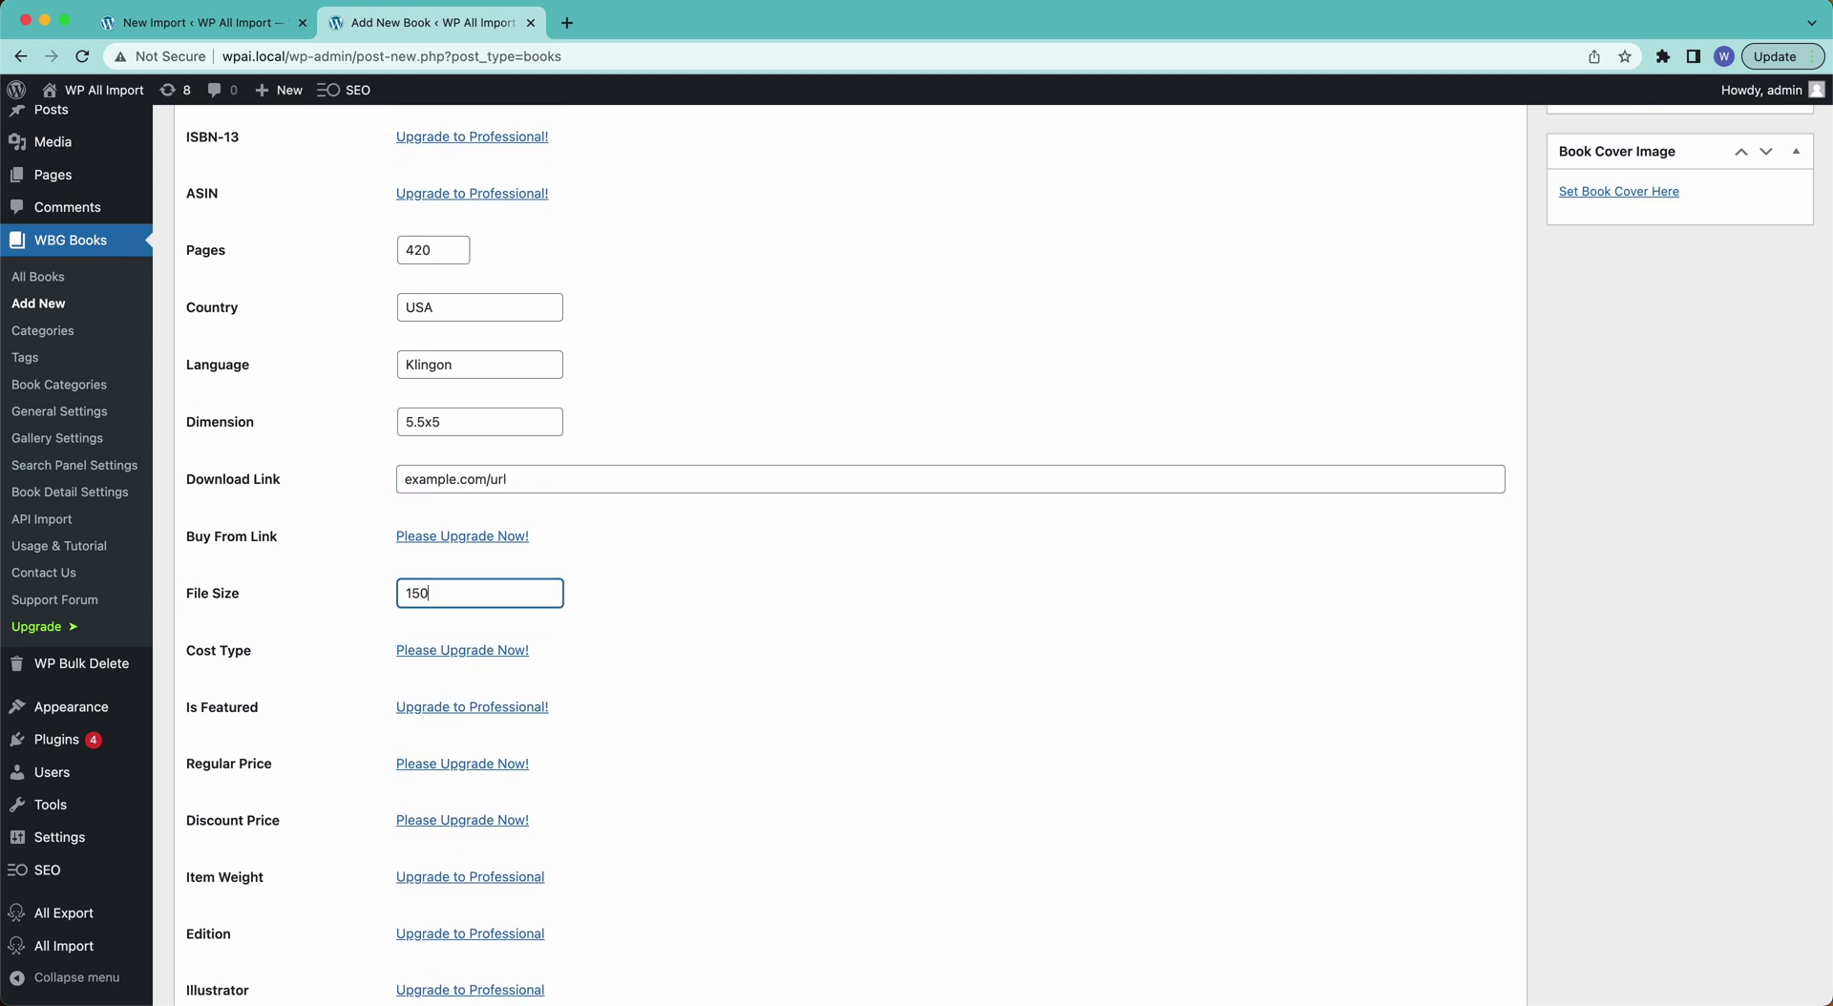
scroll(849, 553, down, 5)
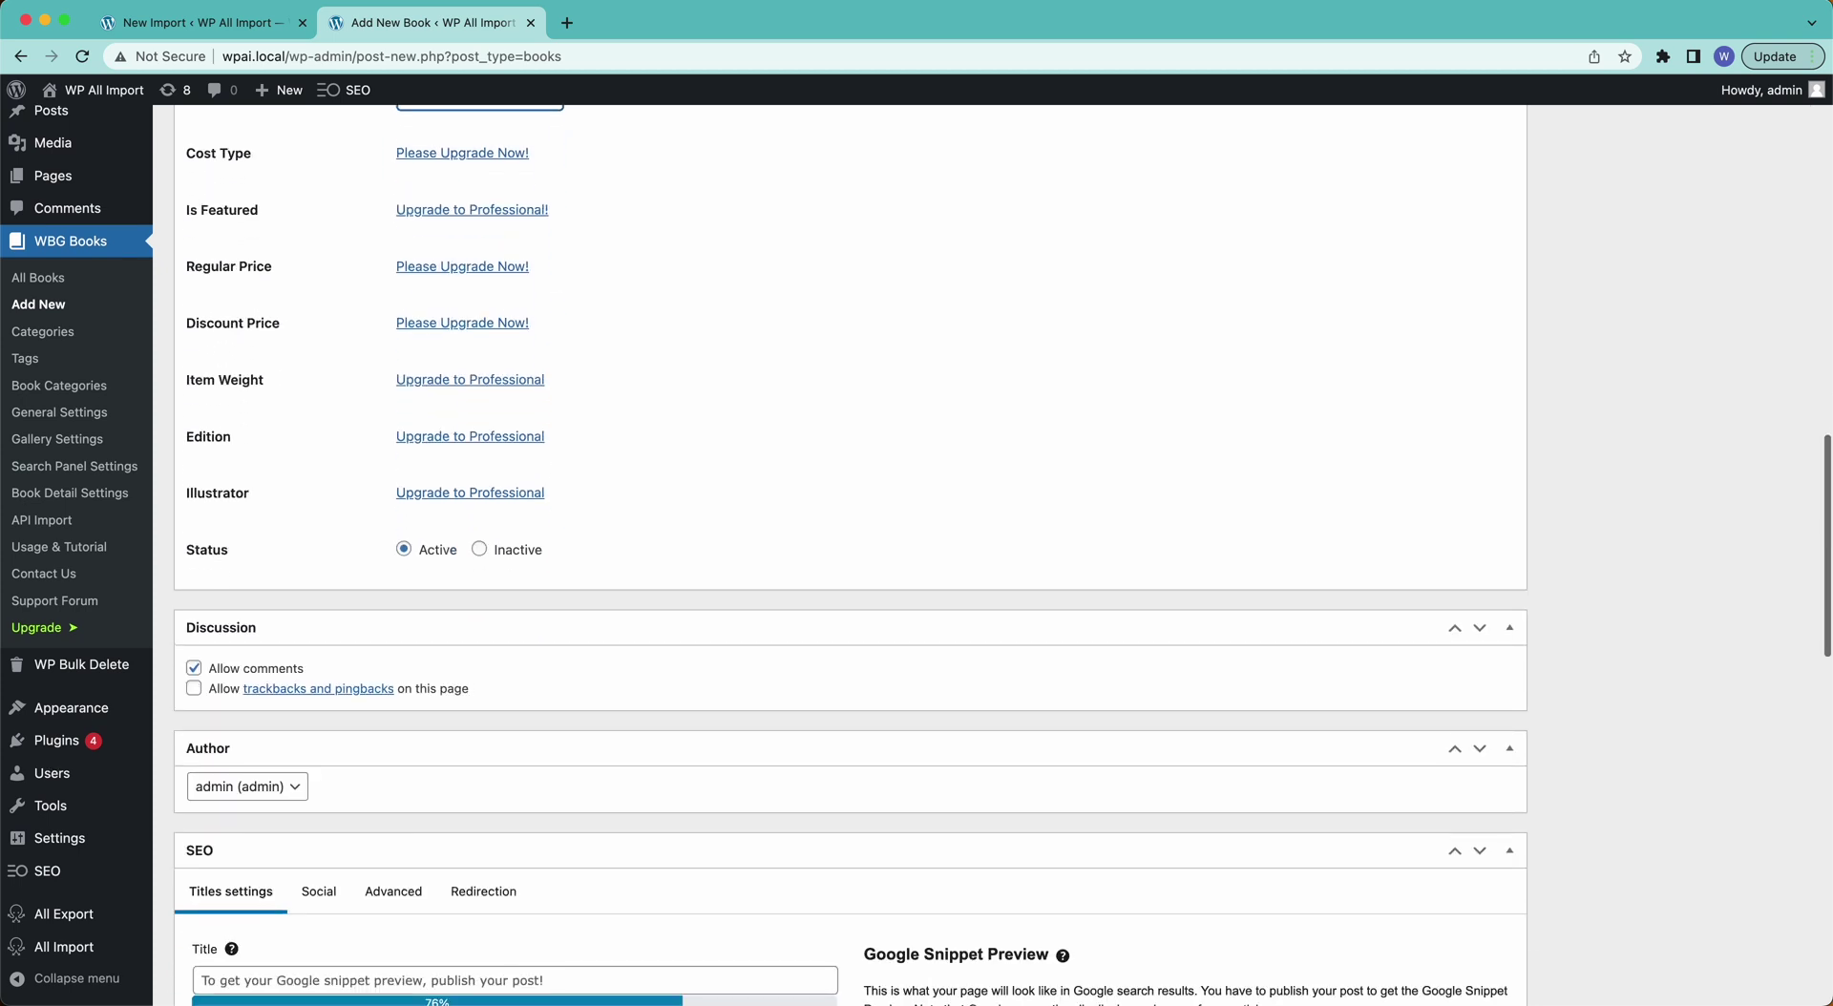
scroll(849, 554, up, 6)
scroll(489, 284, up, 3)
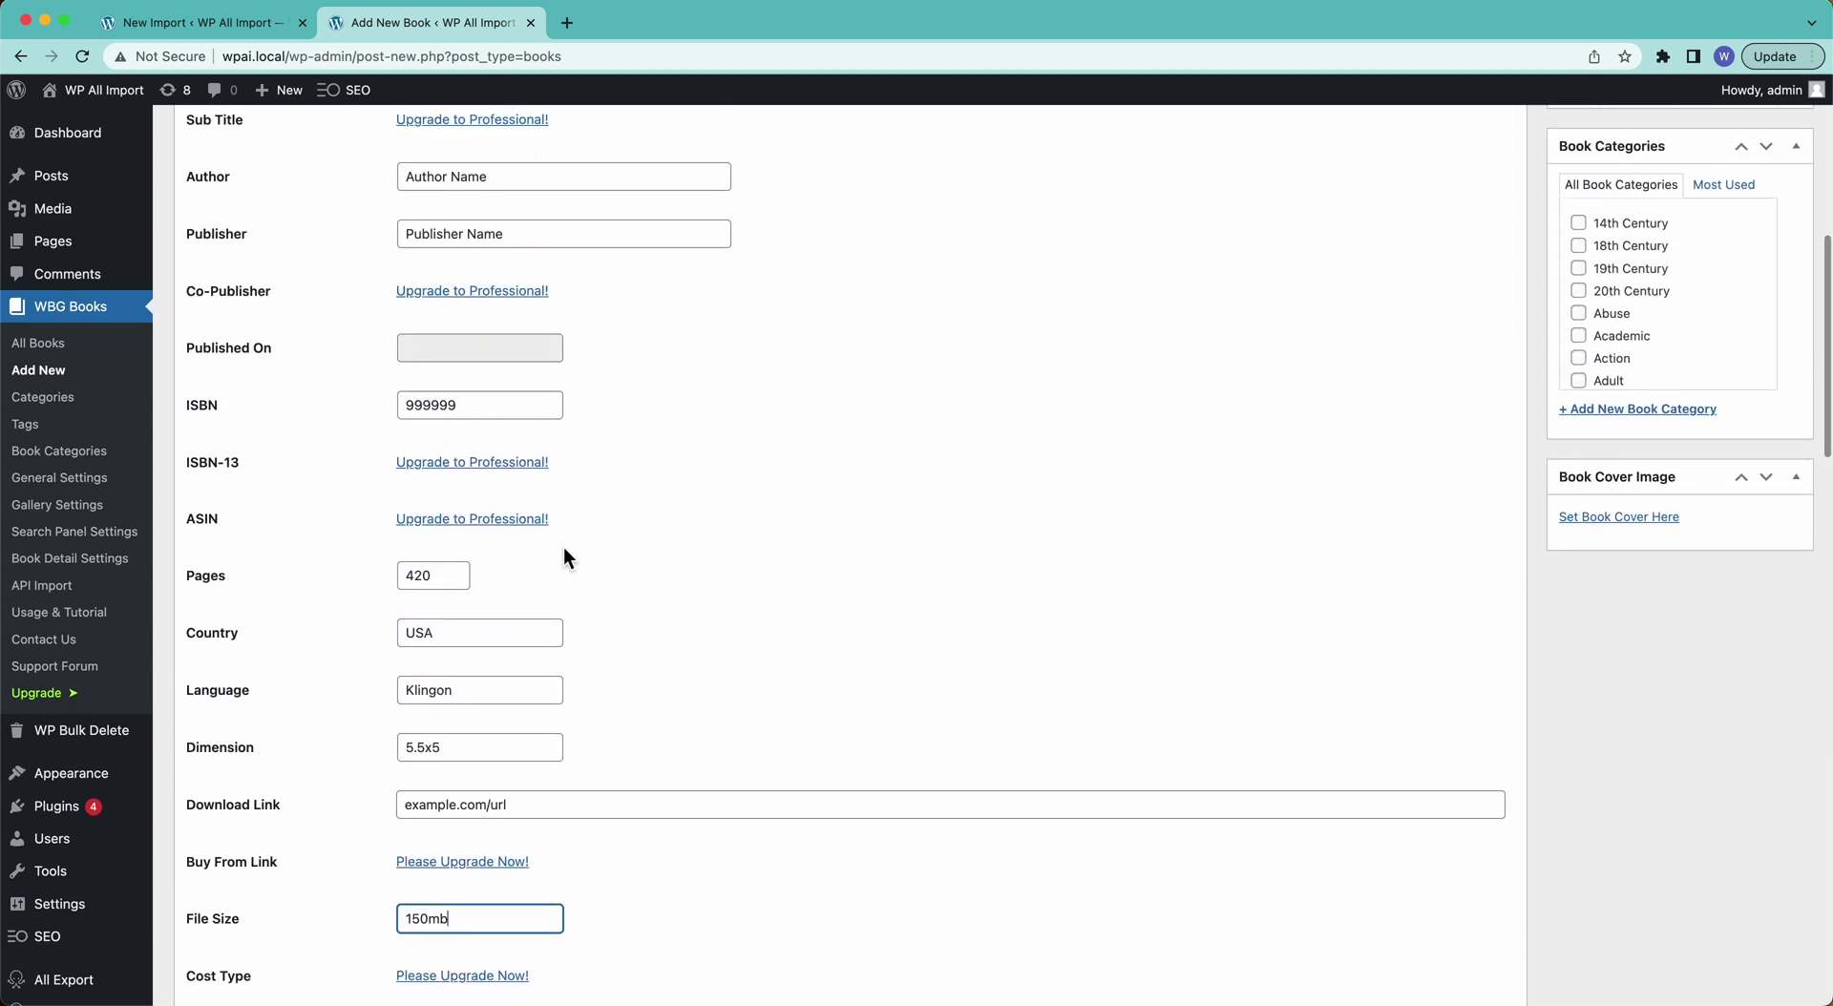
scroll(563, 547, up, 6)
scroll(563, 547, down, 11)
scroll(565, 550, down, 6)
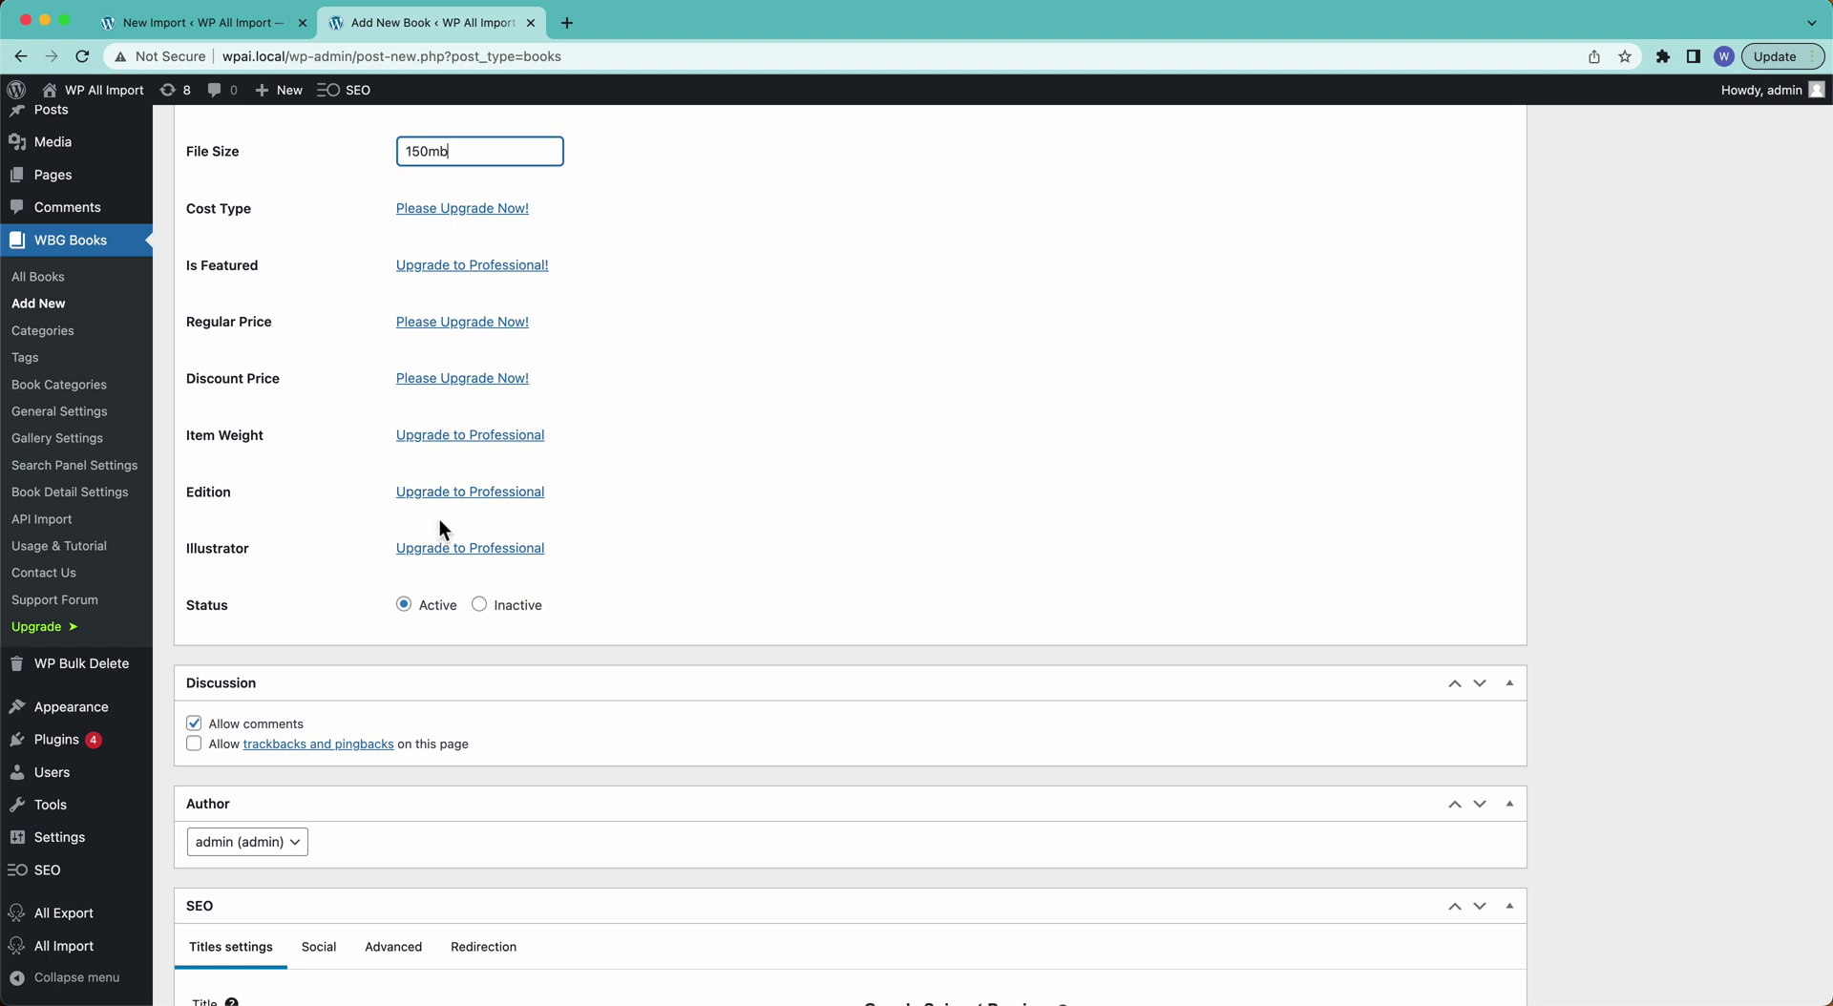
Set the test book's SEO title to "Test Title" and its meta description to "Meta Desc".
scroll(439, 529, down, 10)
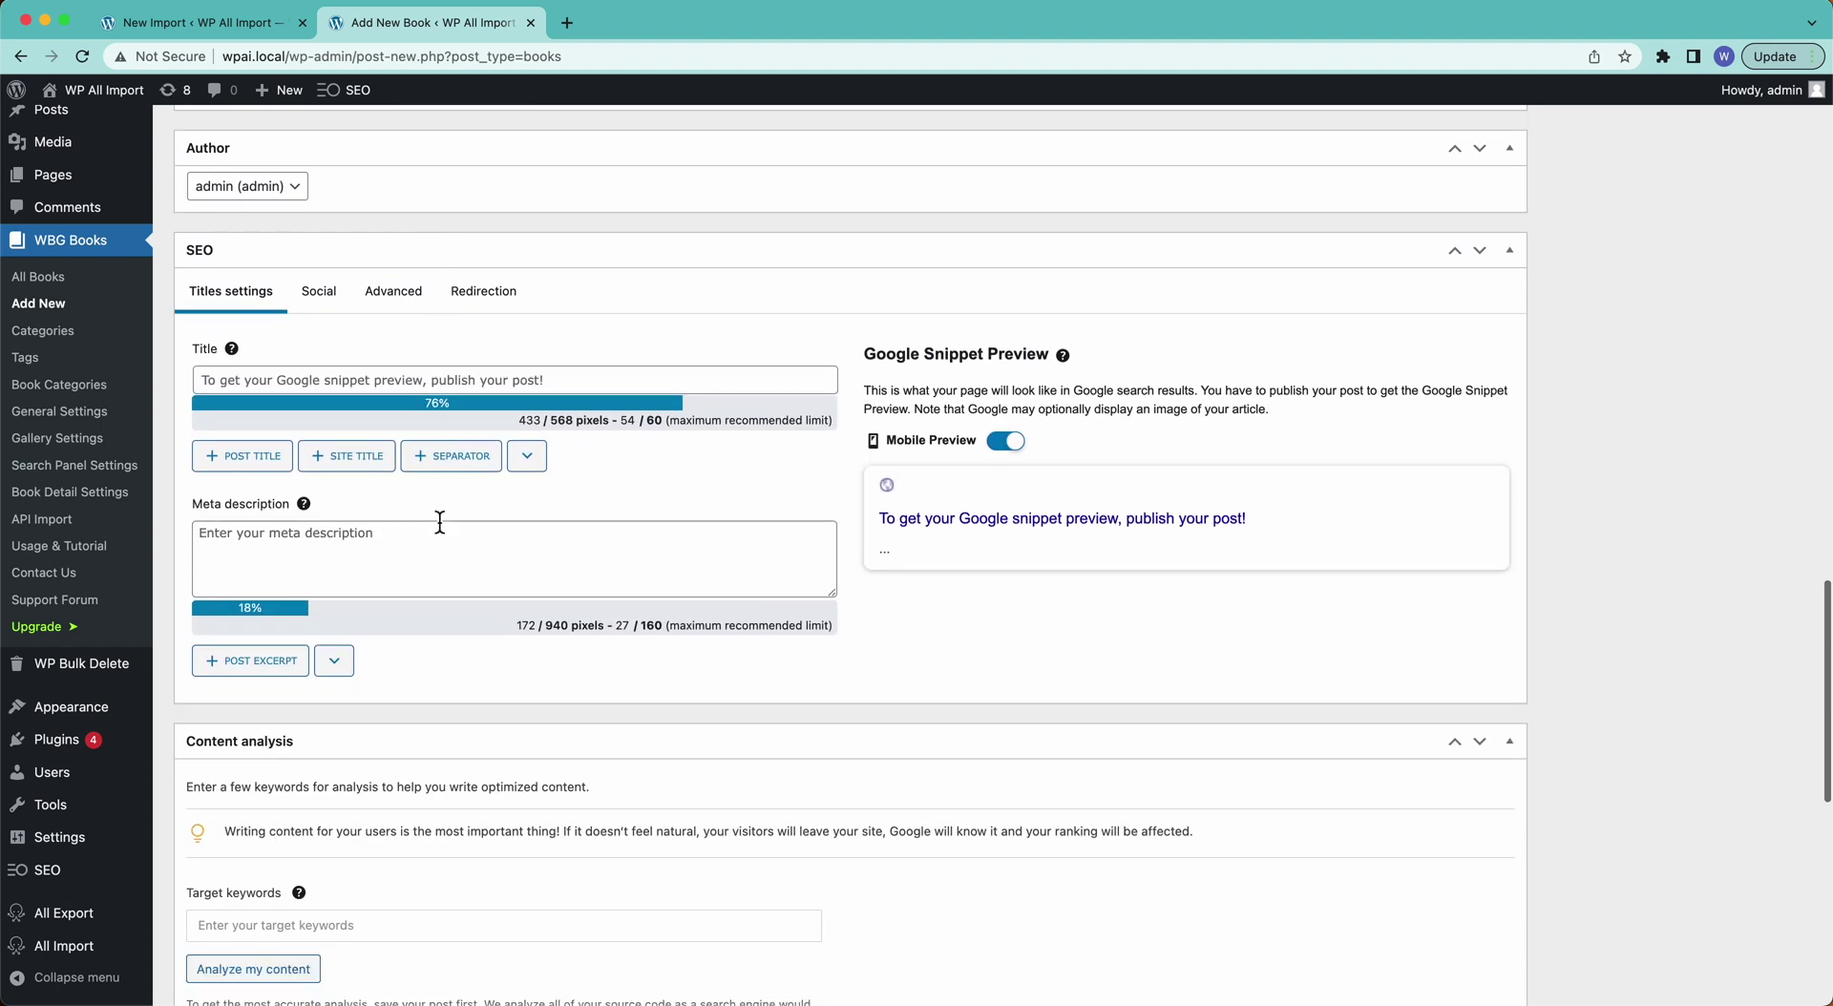
click(232, 363)
text(Test Title)
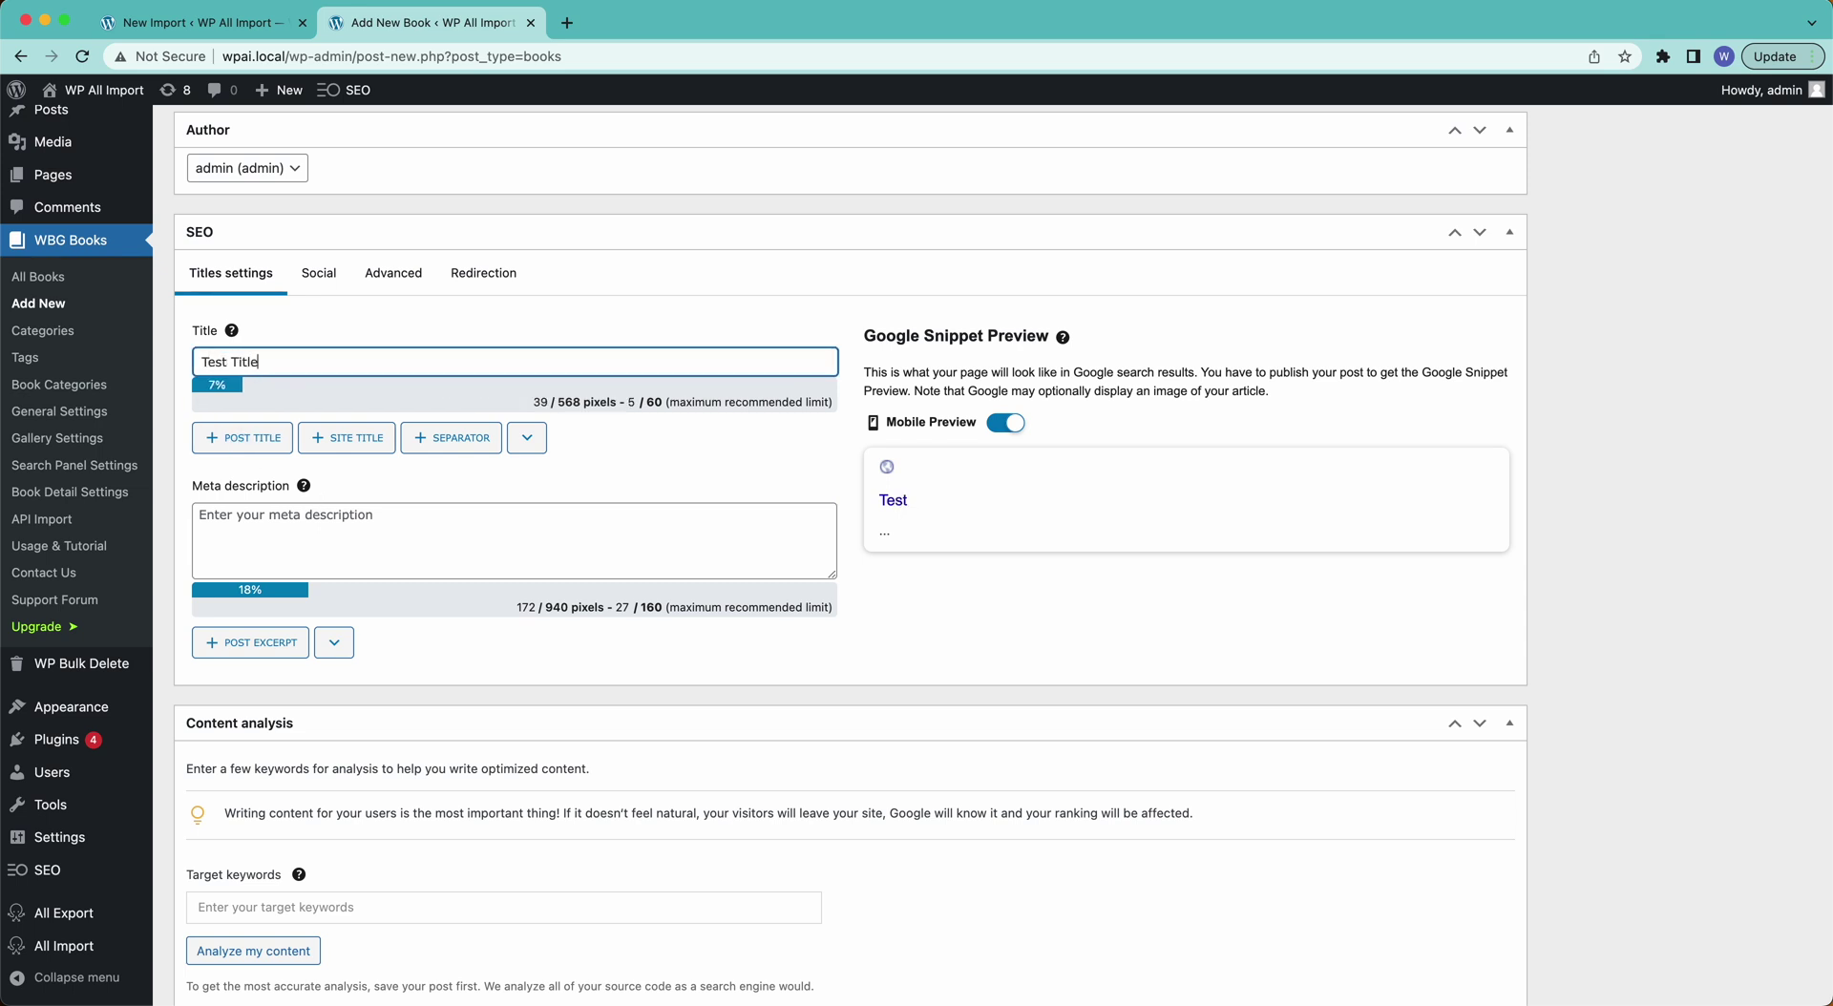
click(270, 516)
text(Met)
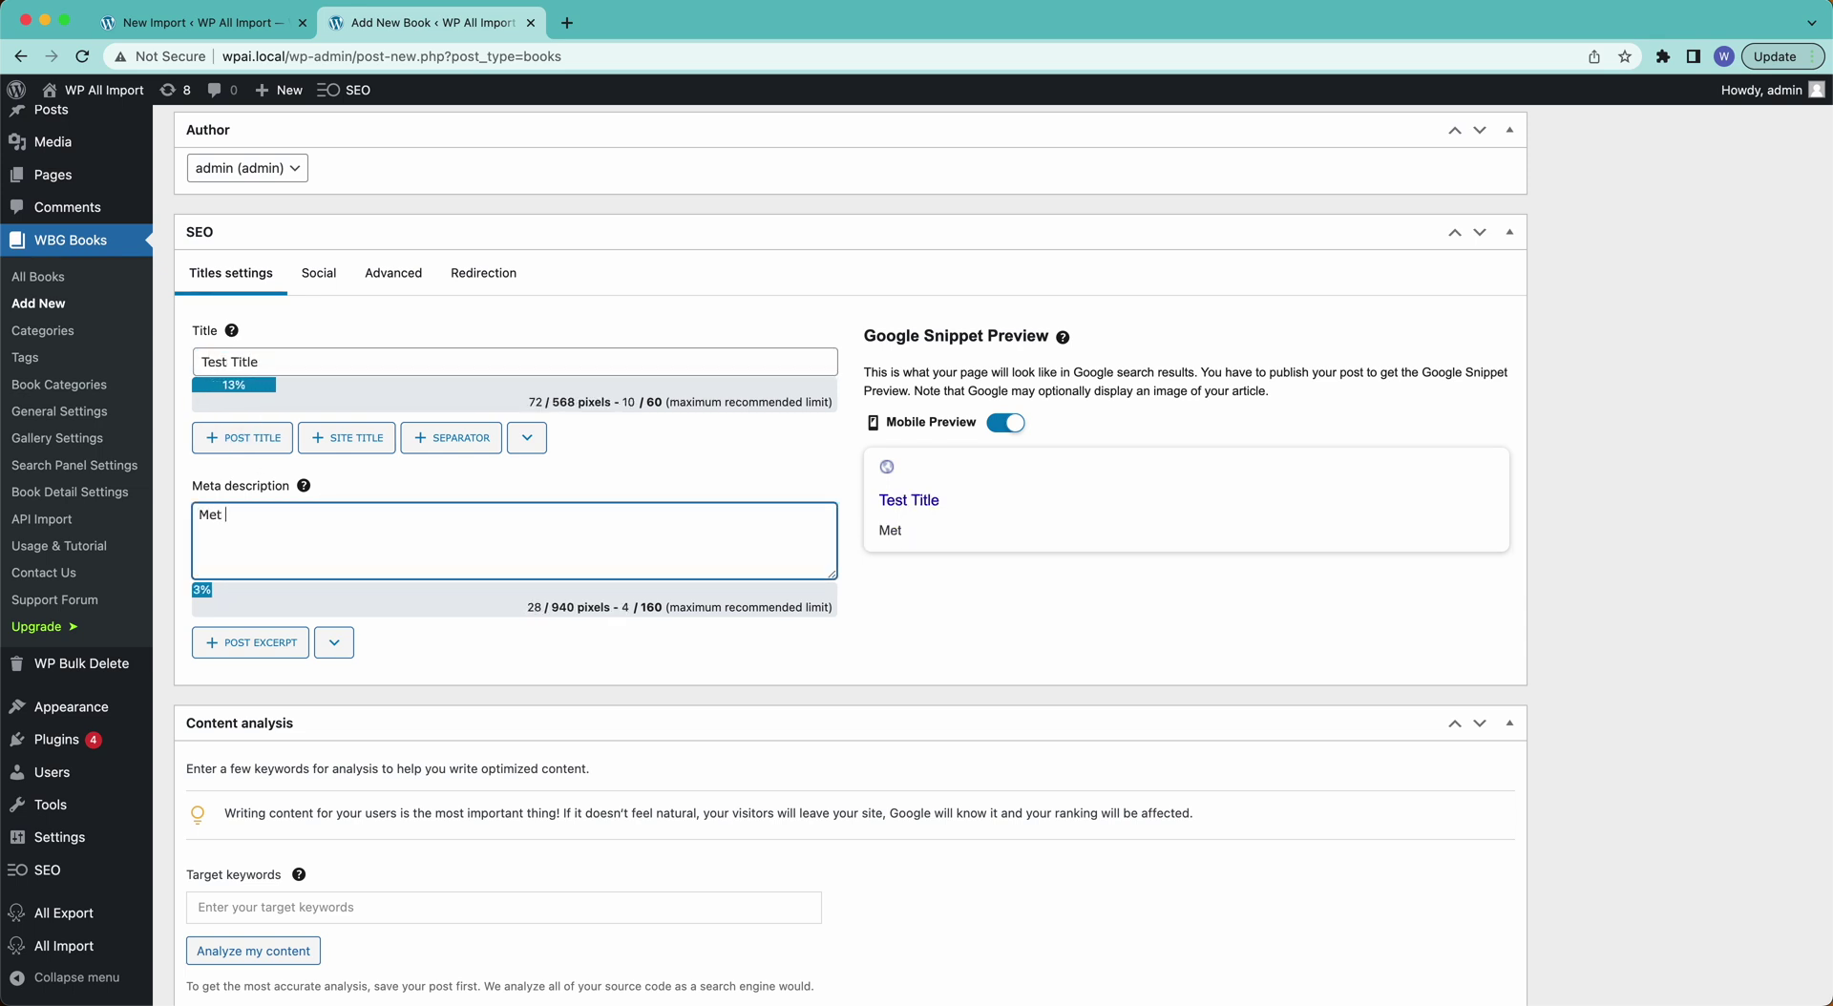
text(a Desc)
Publish the completed test book.
scroll(332, 386, down, 5)
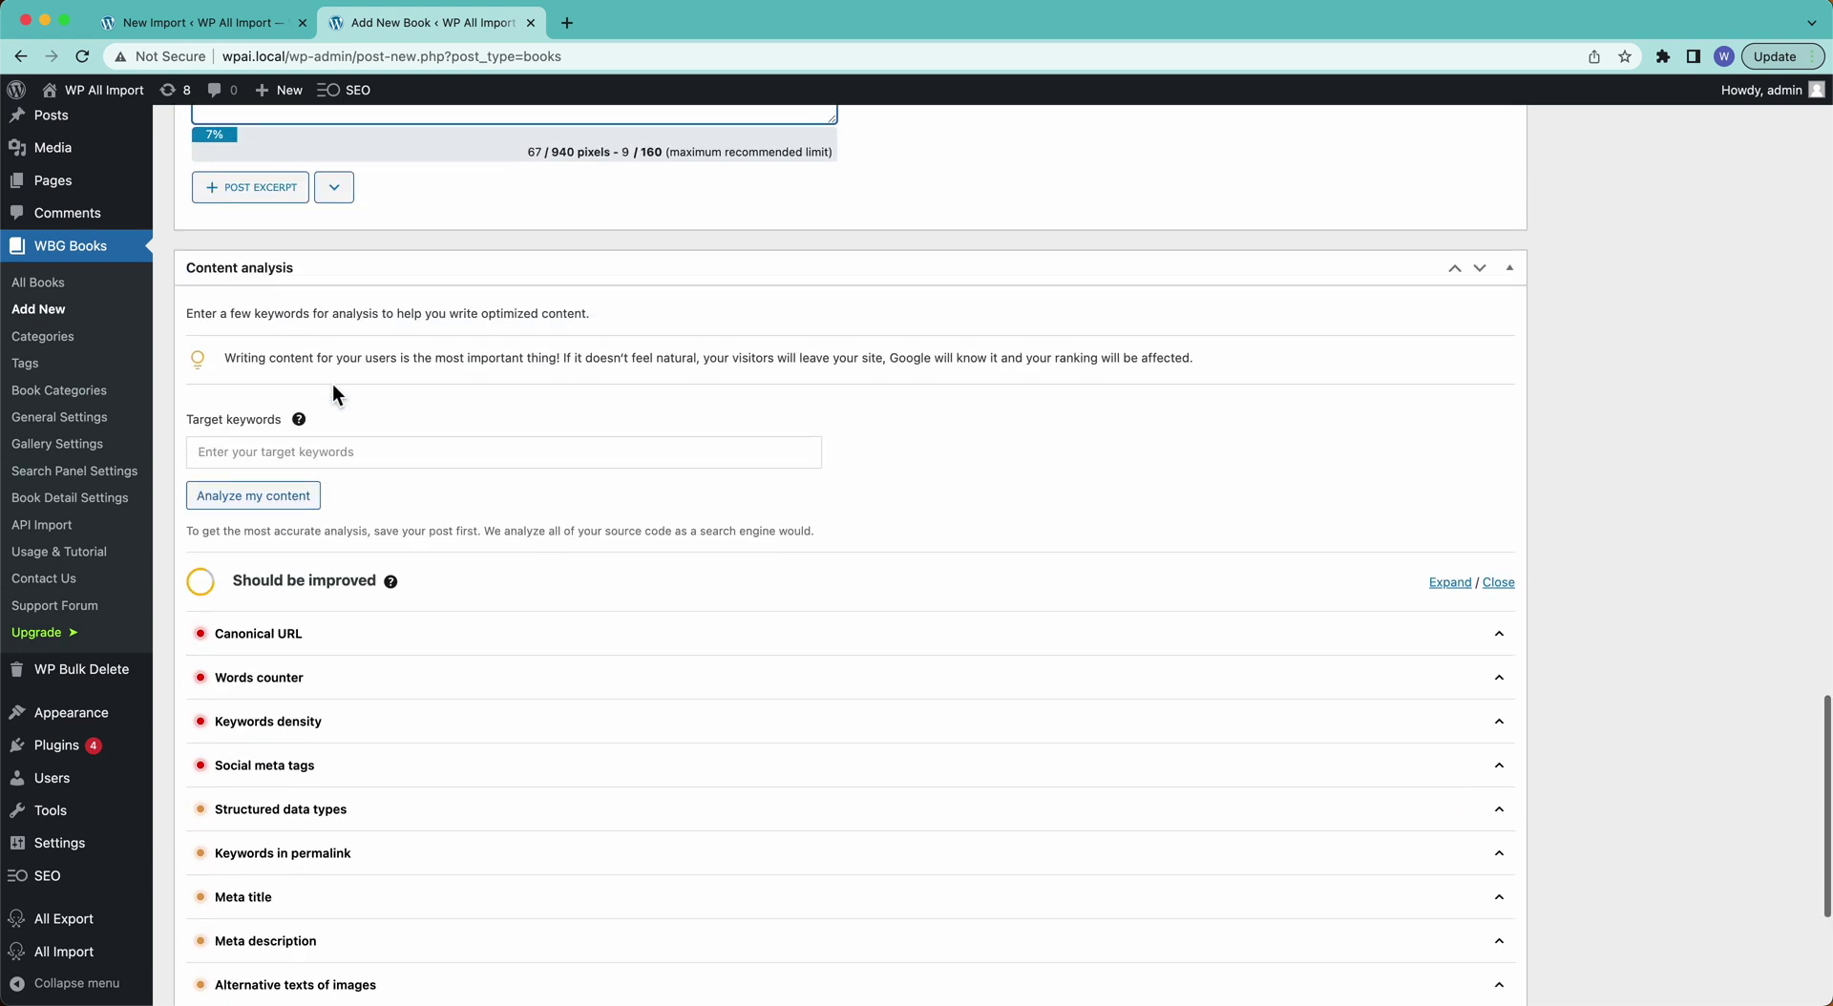
scroll(333, 384, up, 15)
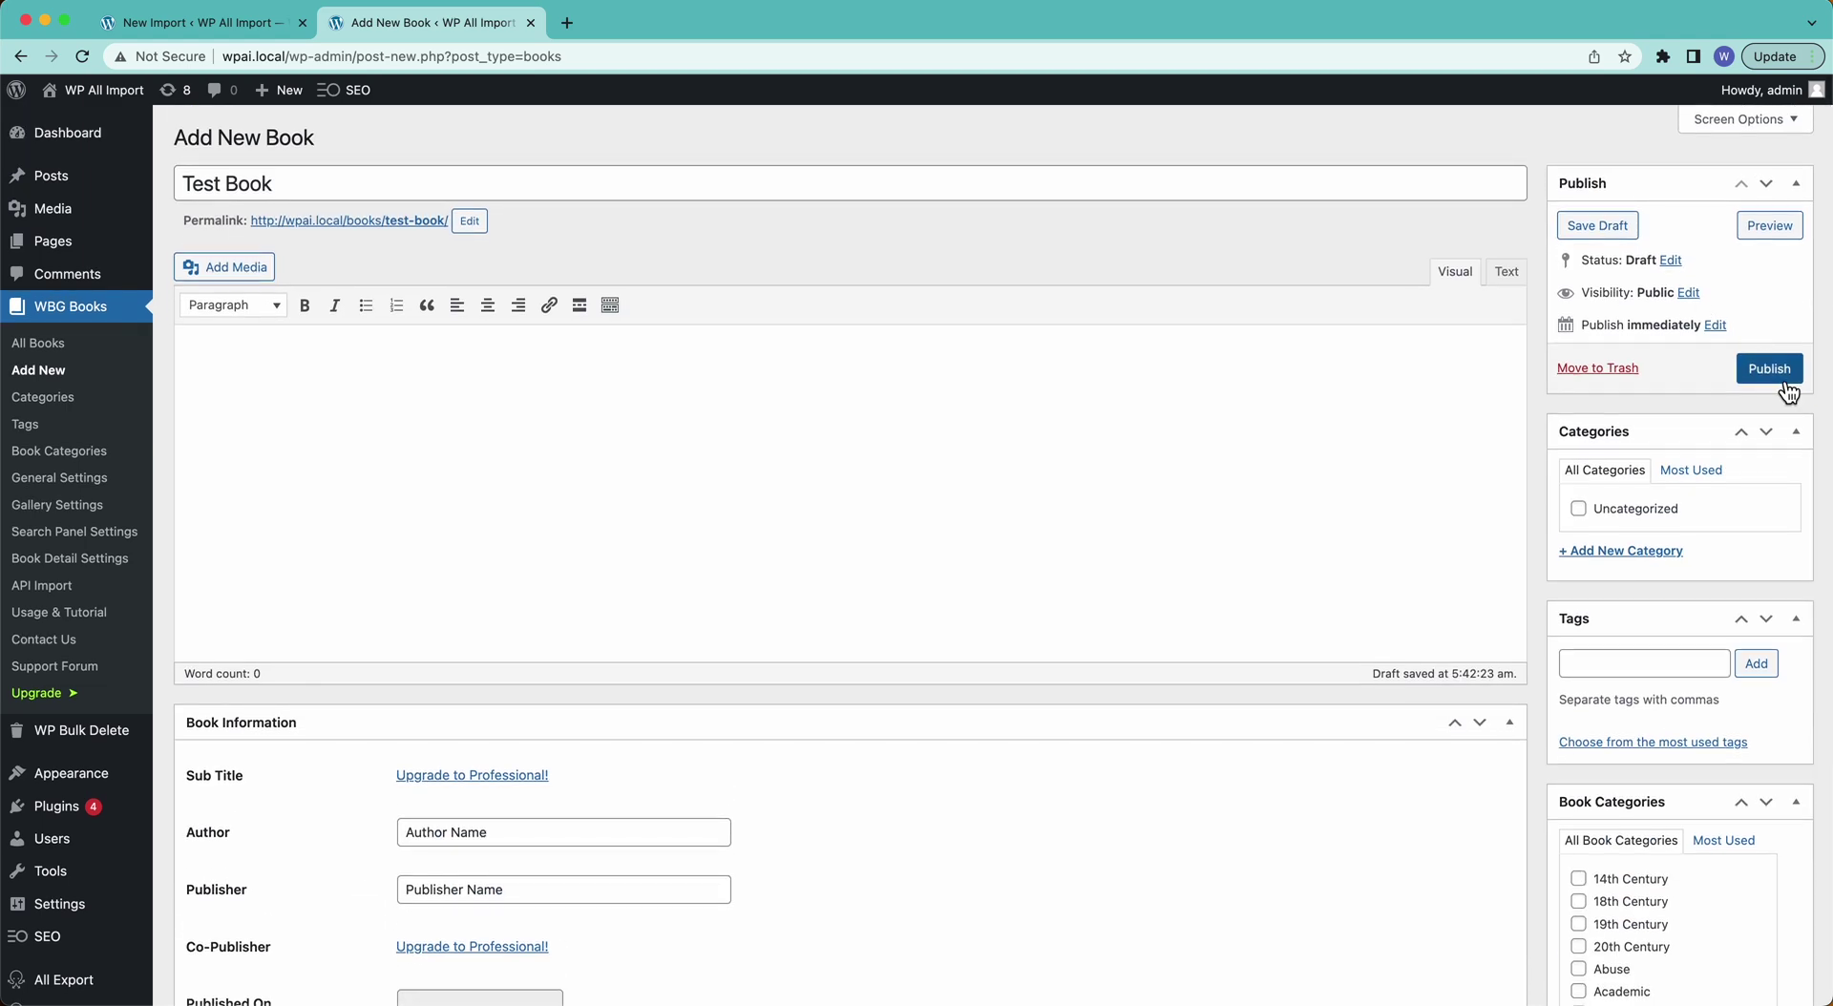
click(1782, 380)
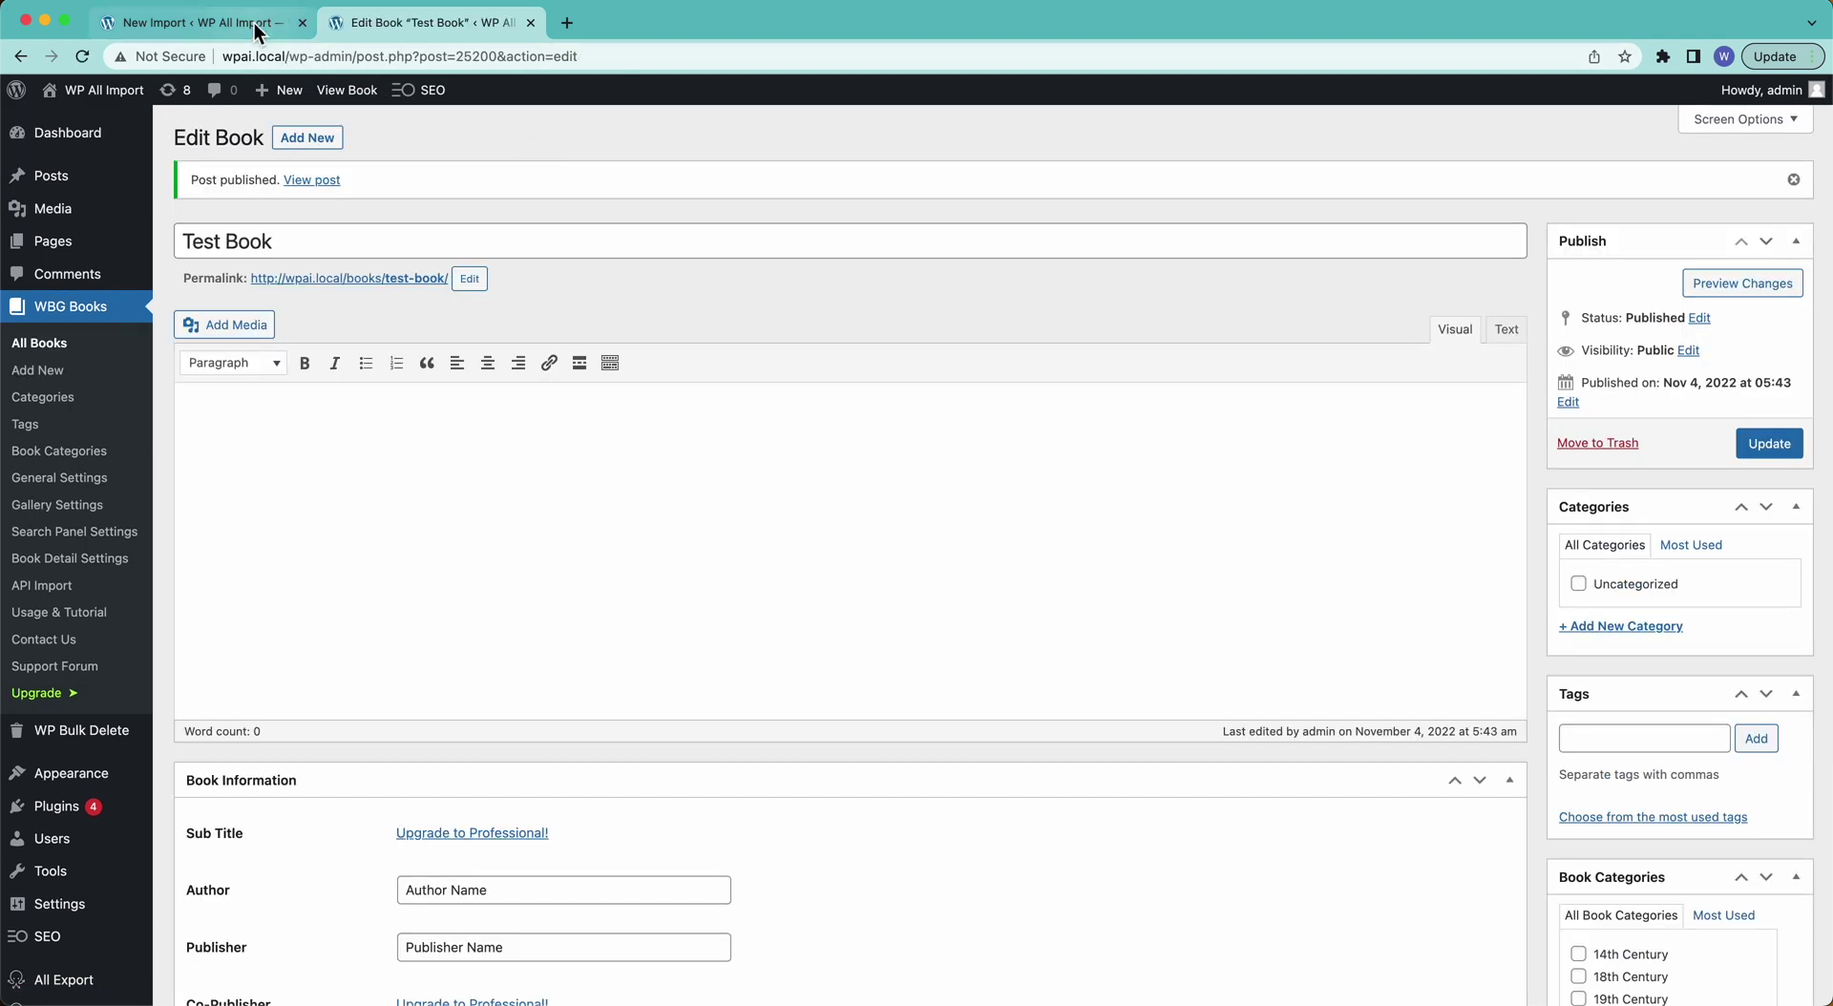
Return to the New Import browser tab and reload the import template so it detects the test book's fields.
click(254, 23)
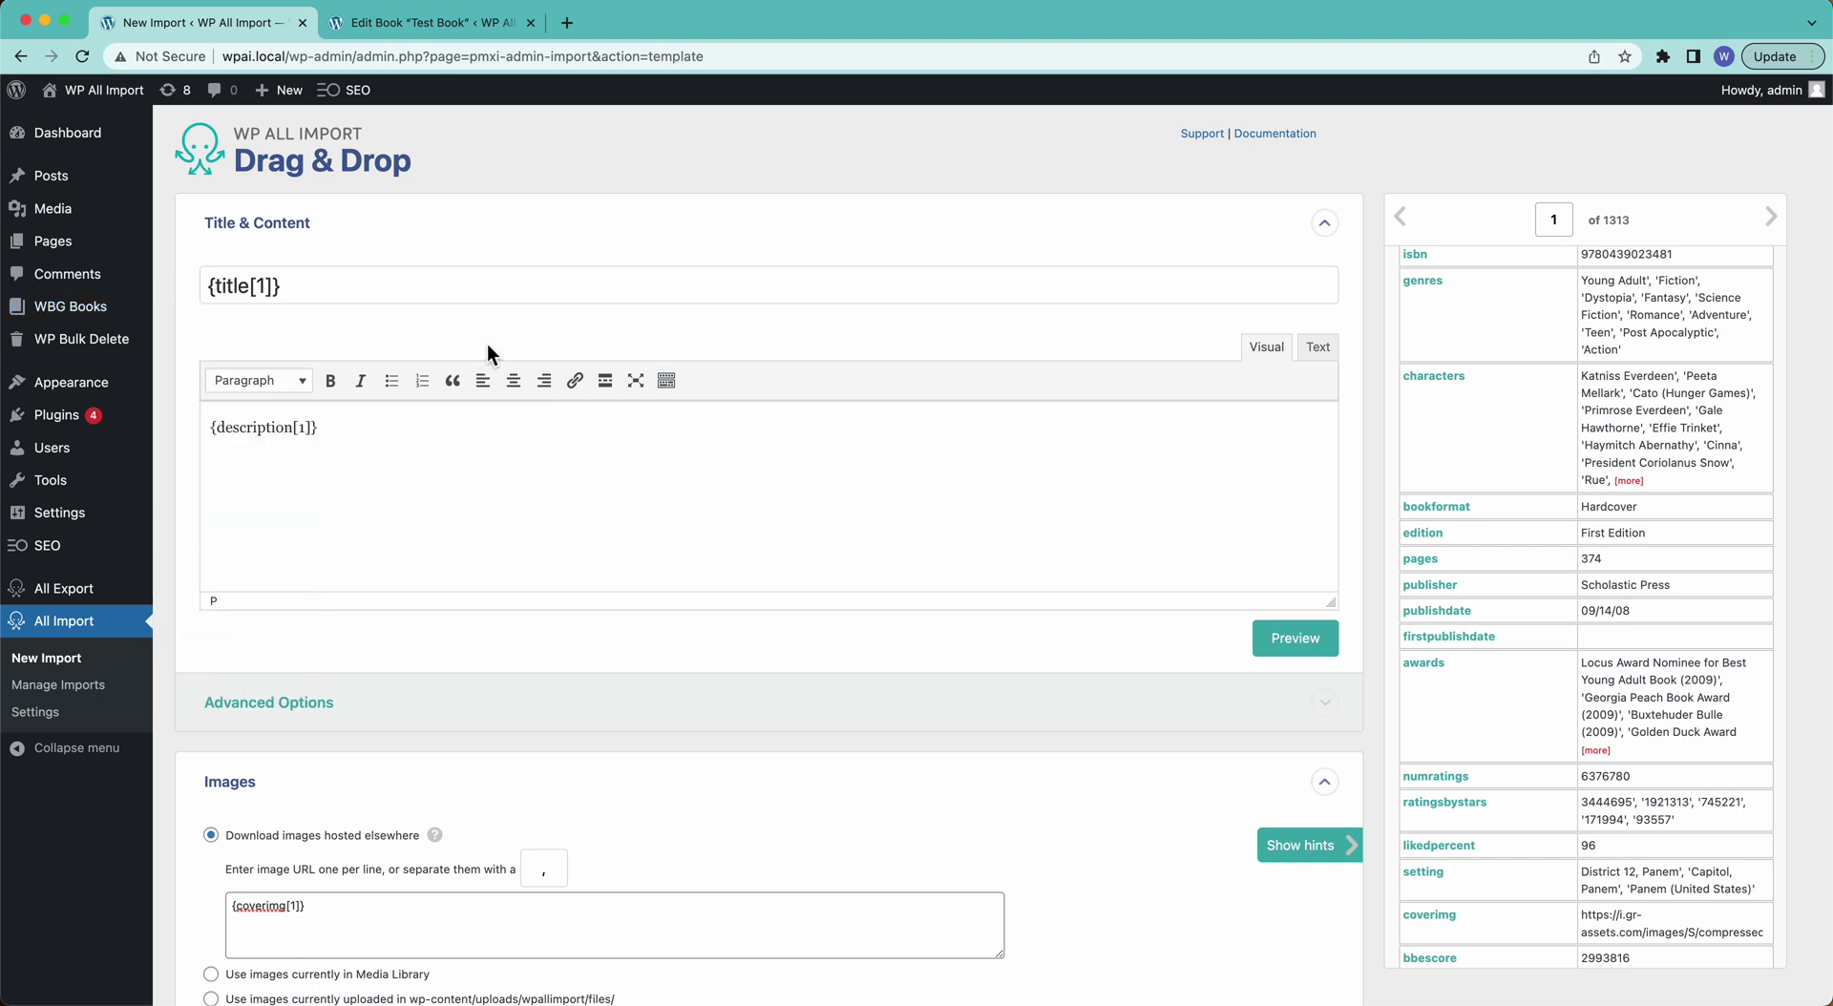
scroll(511, 644, down, 20)
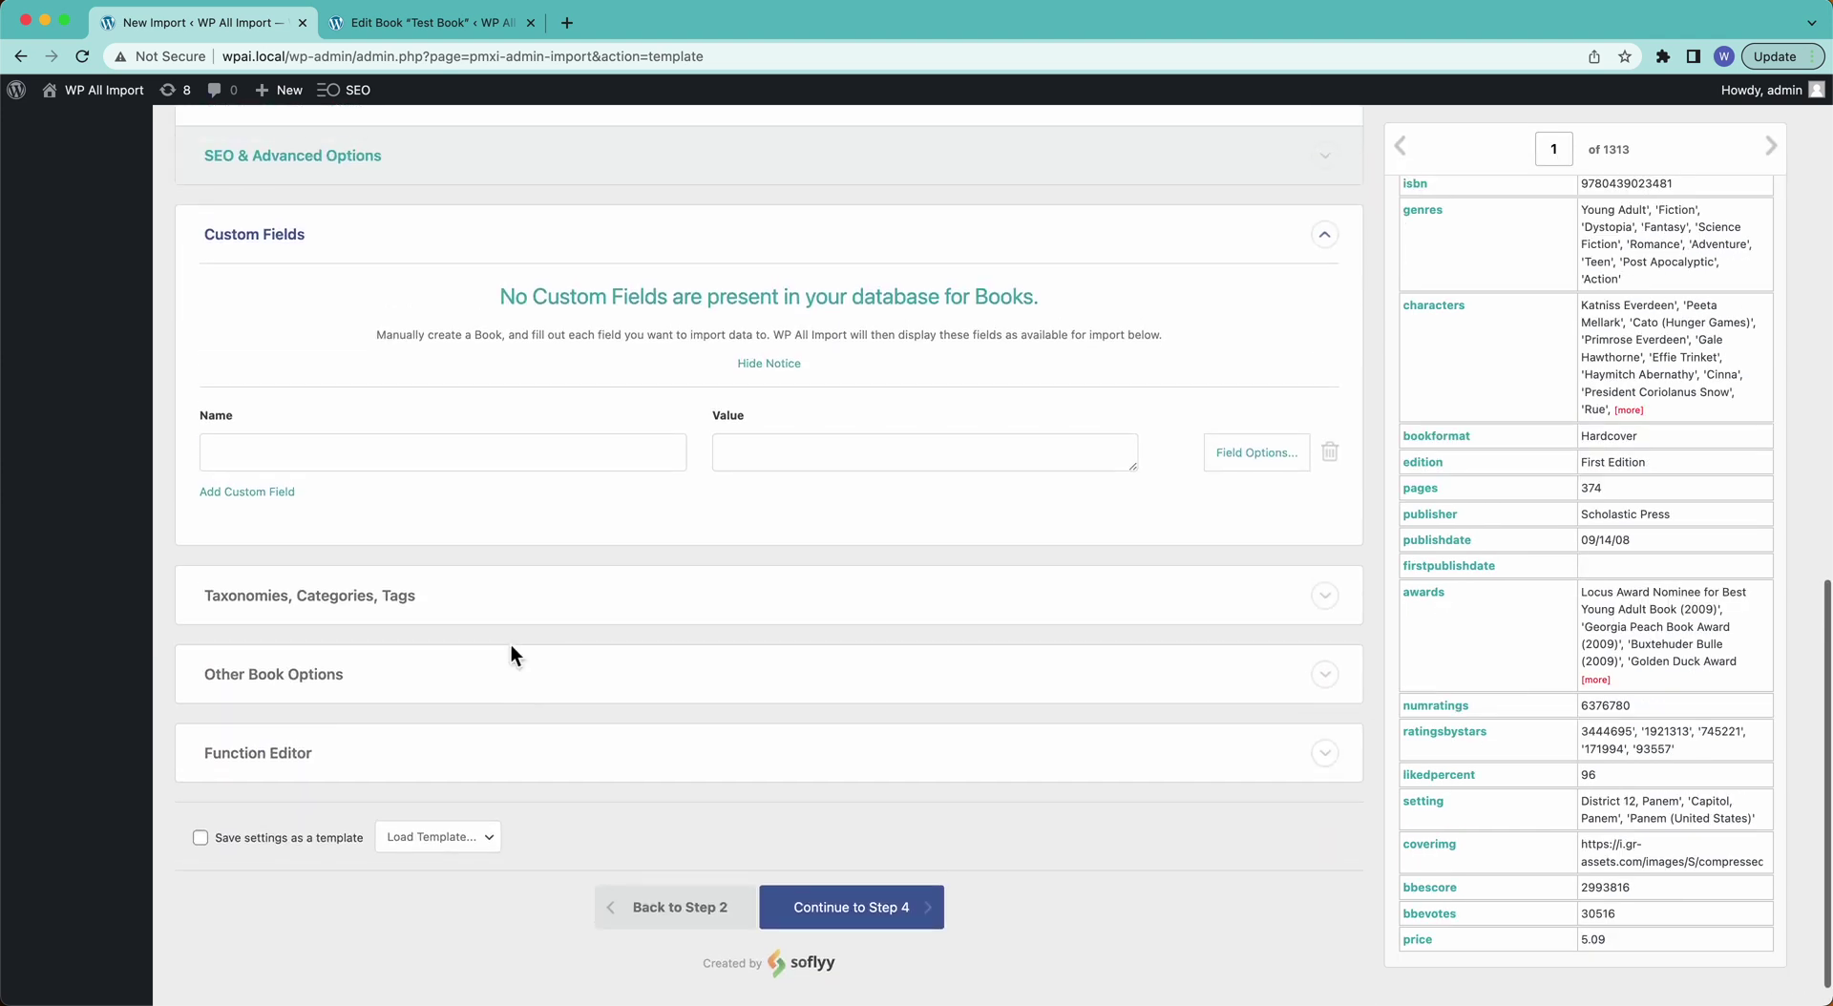
key(super+r)
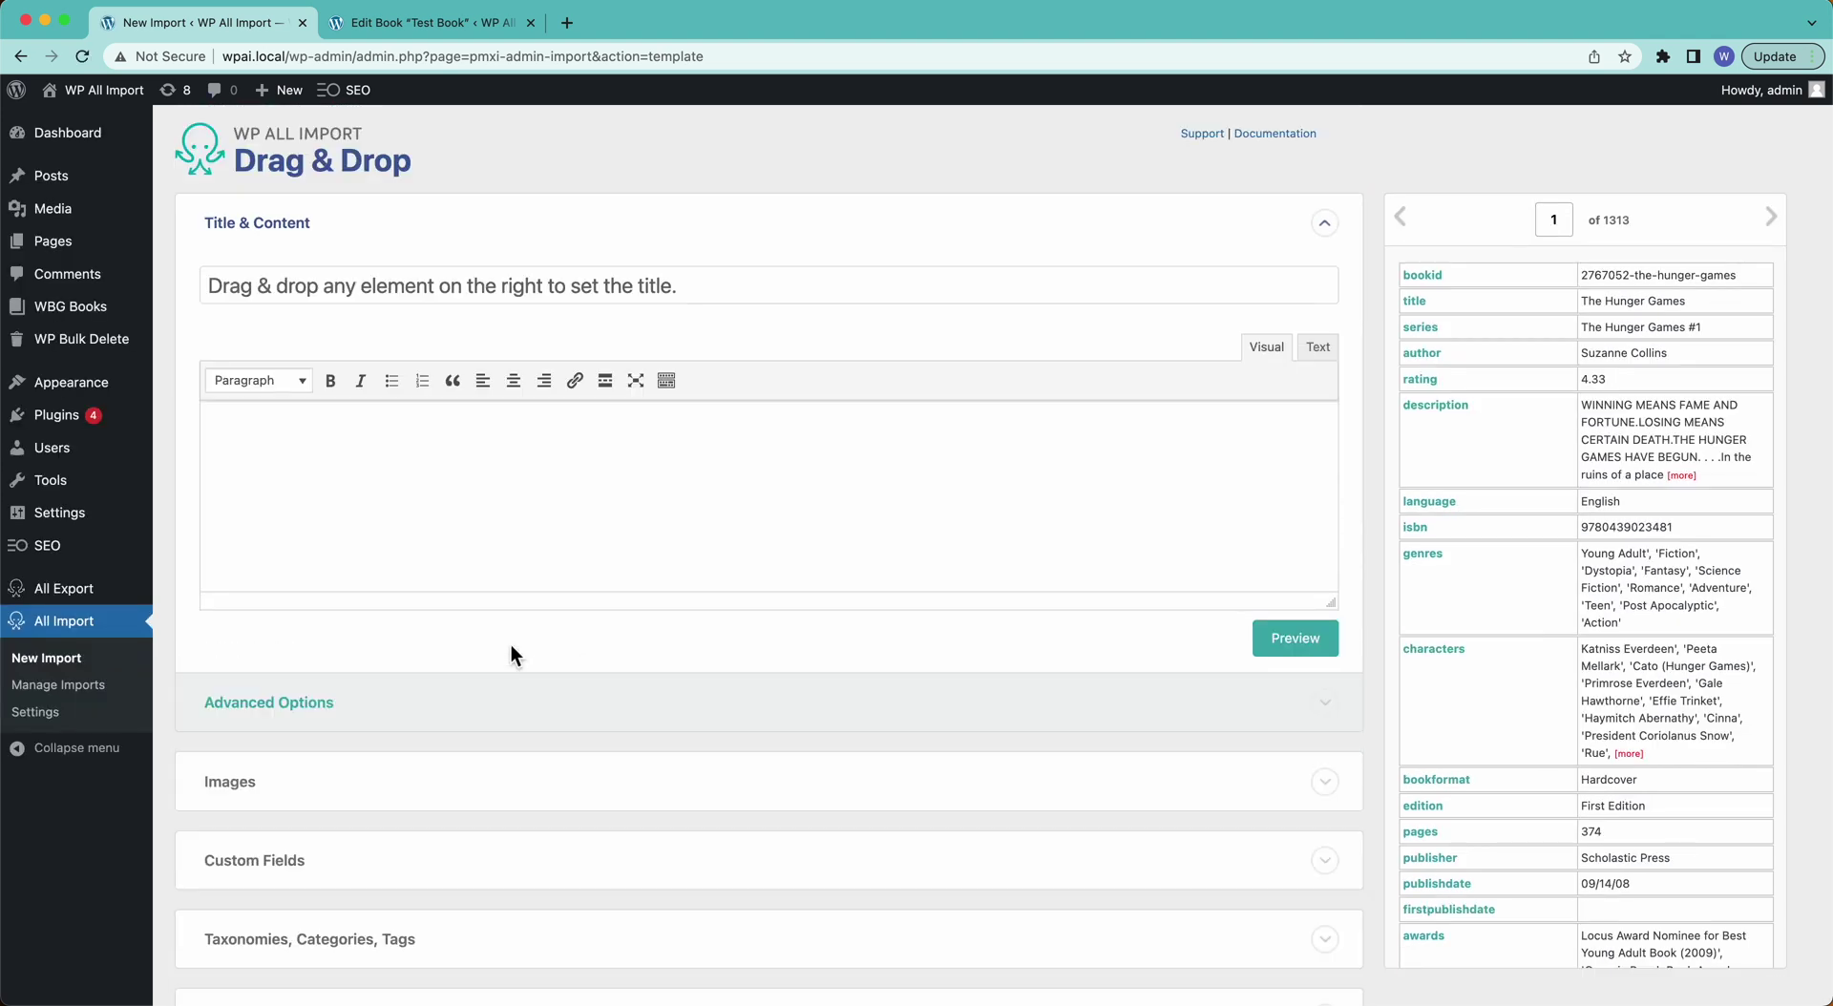
Map the title element to the book's title and the description element to its content.
drag(1418, 300, 1303, 286)
drag(1435, 405, 1228, 485)
Expand the Images section and map the coverimg element as the URL of externally hosted images.
scroll(1228, 485, down, 5)
click(1103, 485)
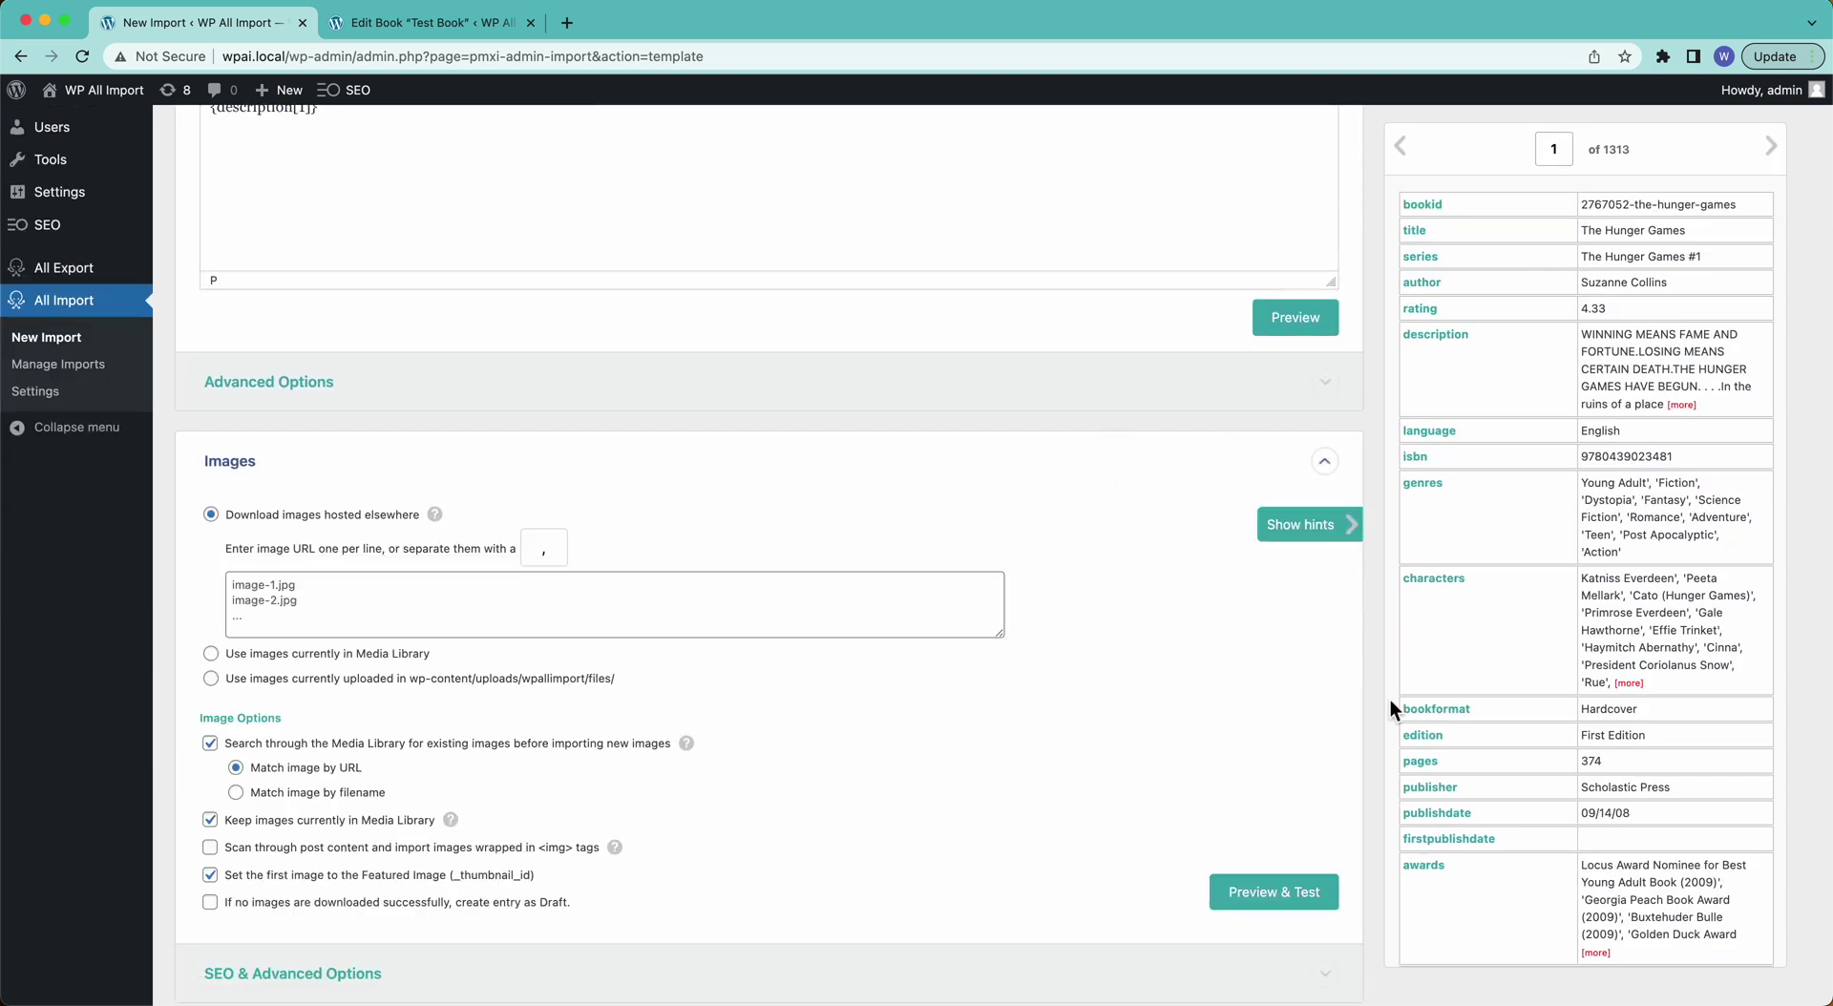
scroll(1437, 886, down, 5)
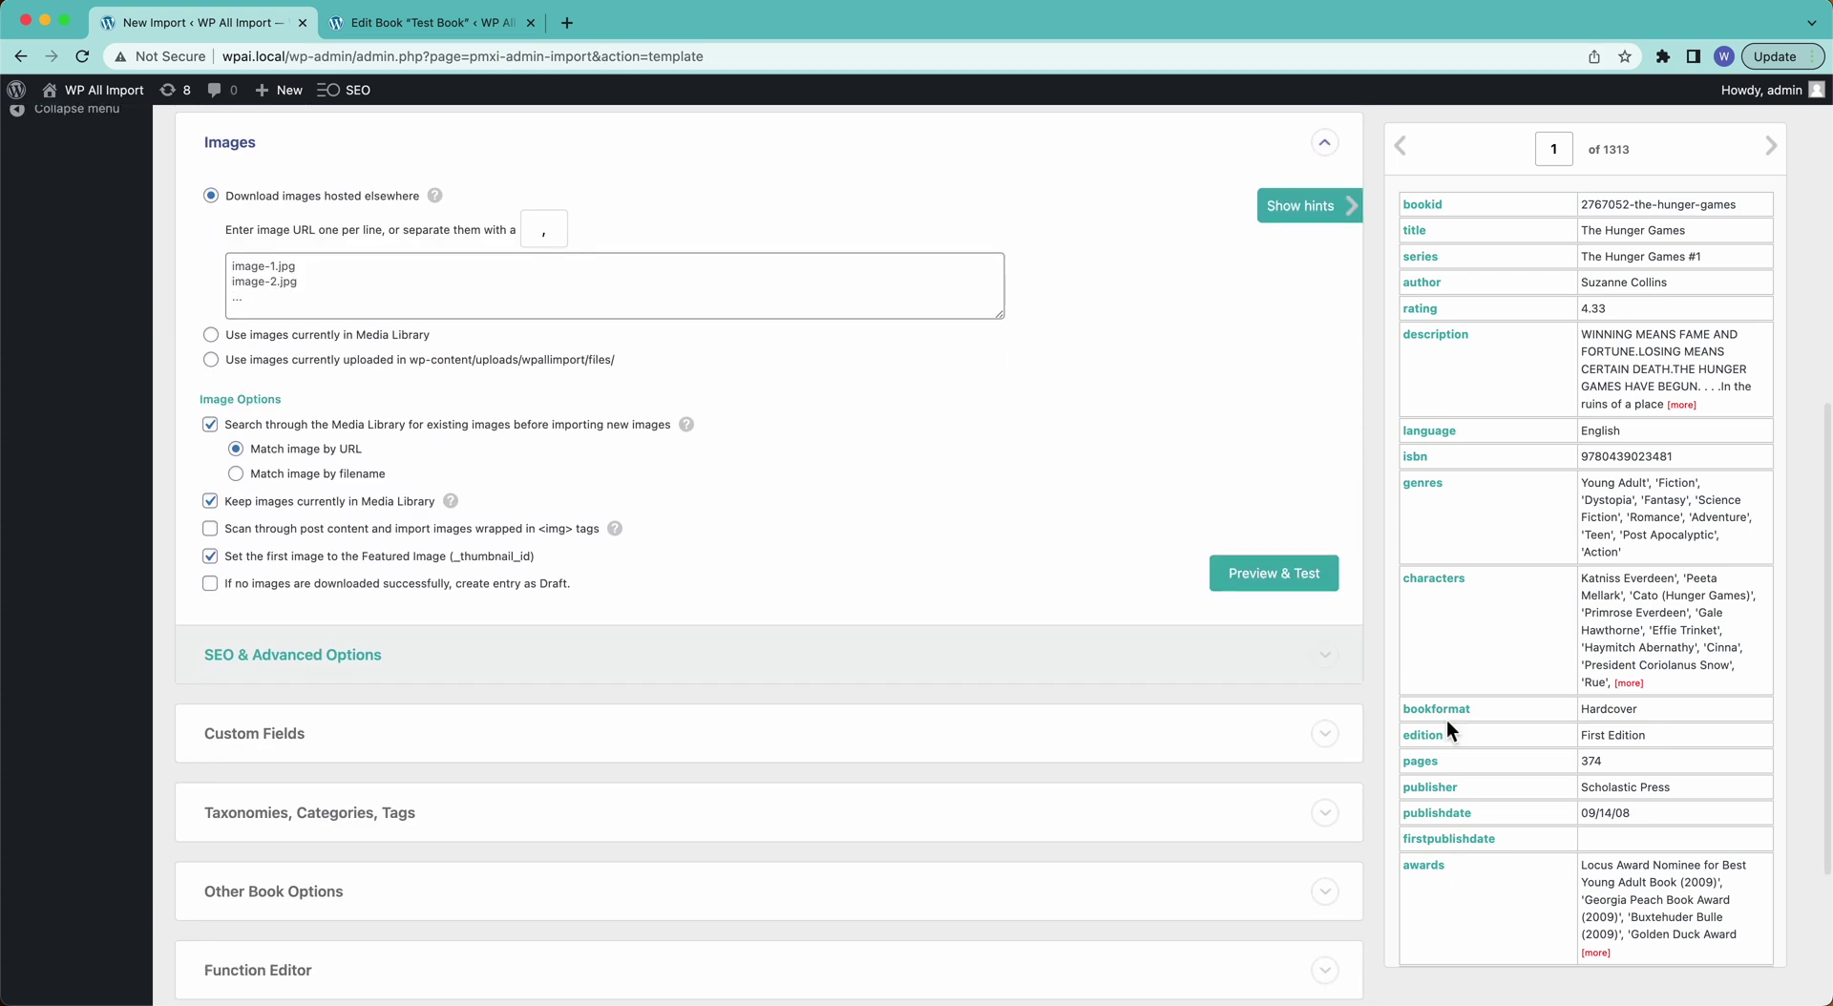
scroll(1455, 697, down, 3)
scroll(1455, 697, down, 2)
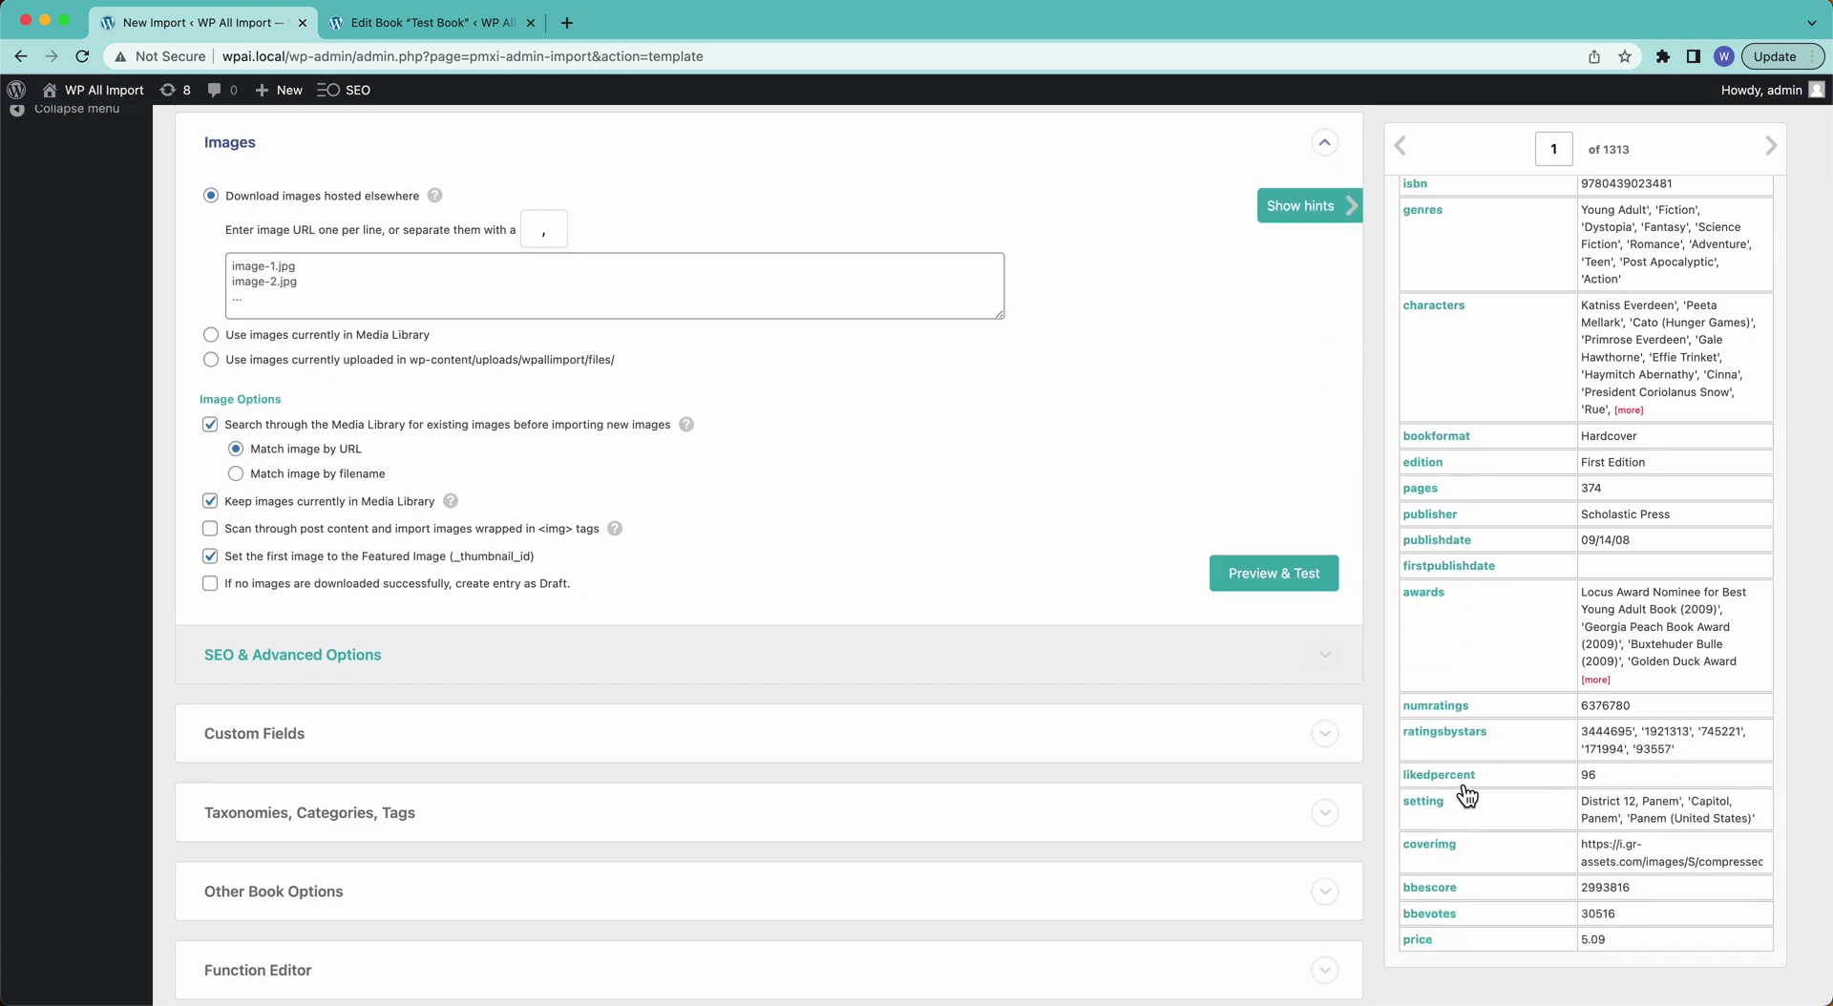
drag(1448, 860, 818, 286)
Expand the Custom Fields section and load the detected fields for Books.
scroll(812, 279, down, 1)
scroll(811, 279, down, 3)
click(449, 449)
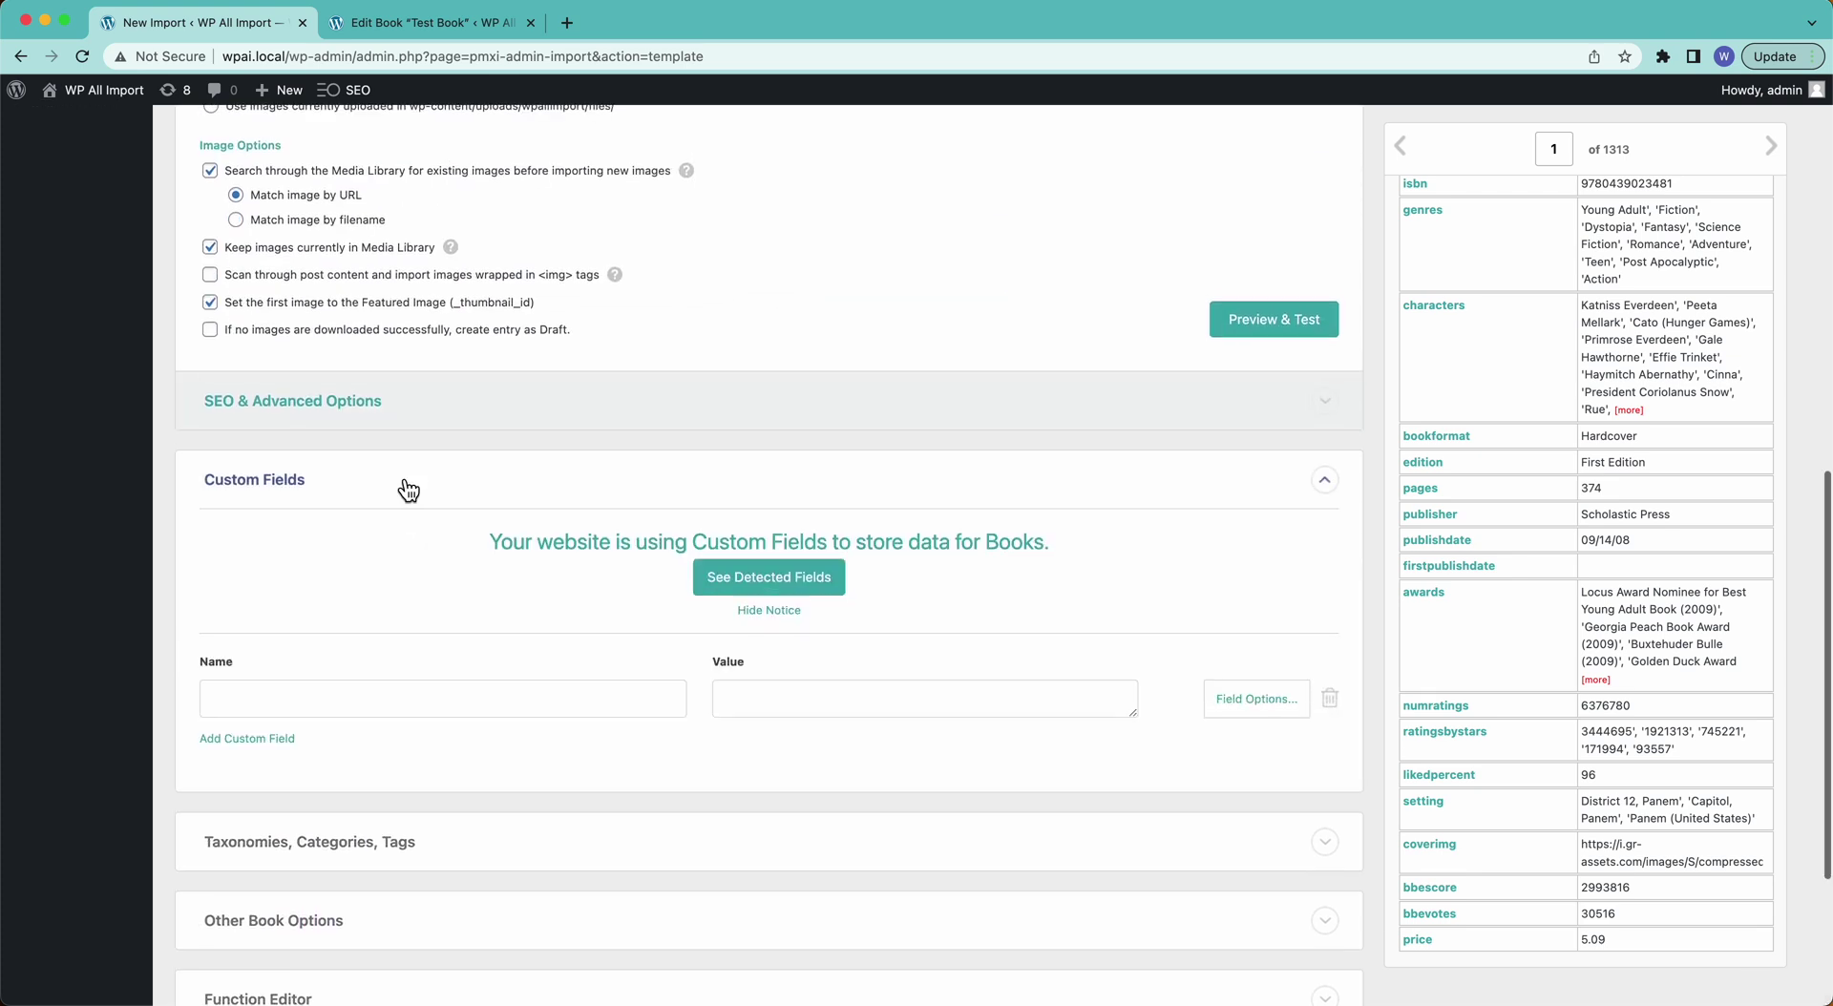
scroll(399, 476, down, 2)
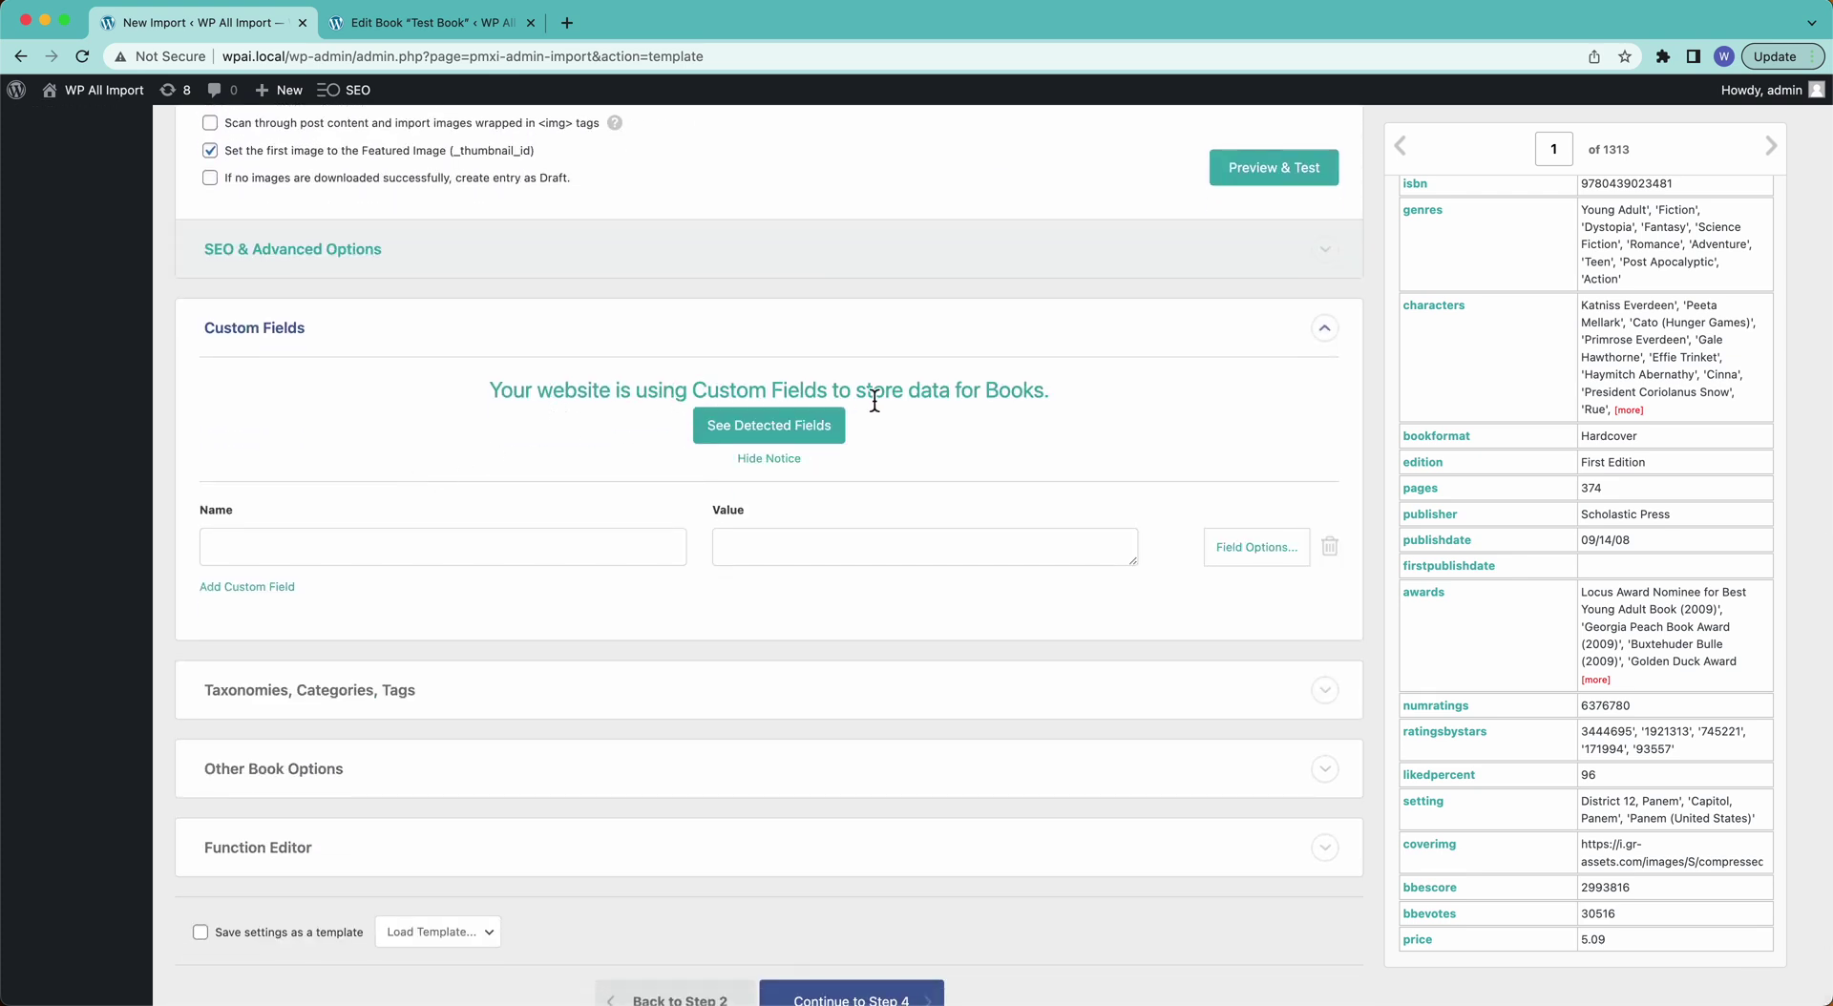
click(765, 425)
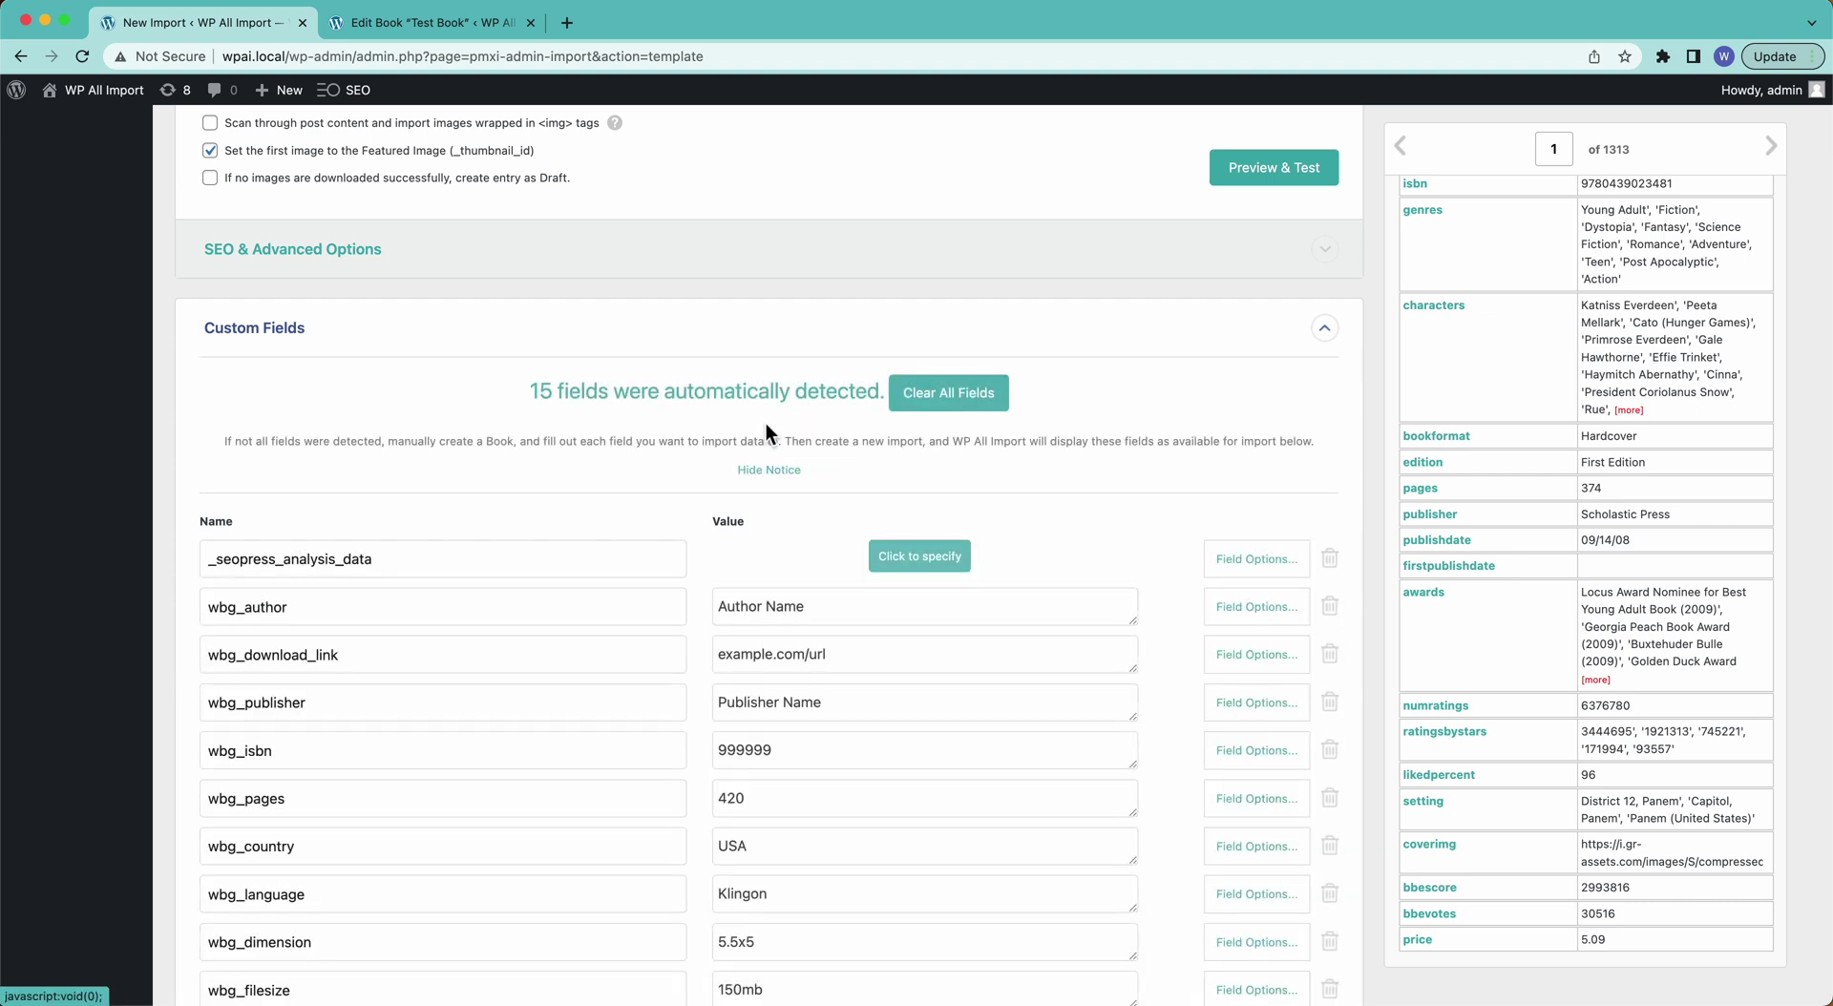
scroll(589, 678, down, 3)
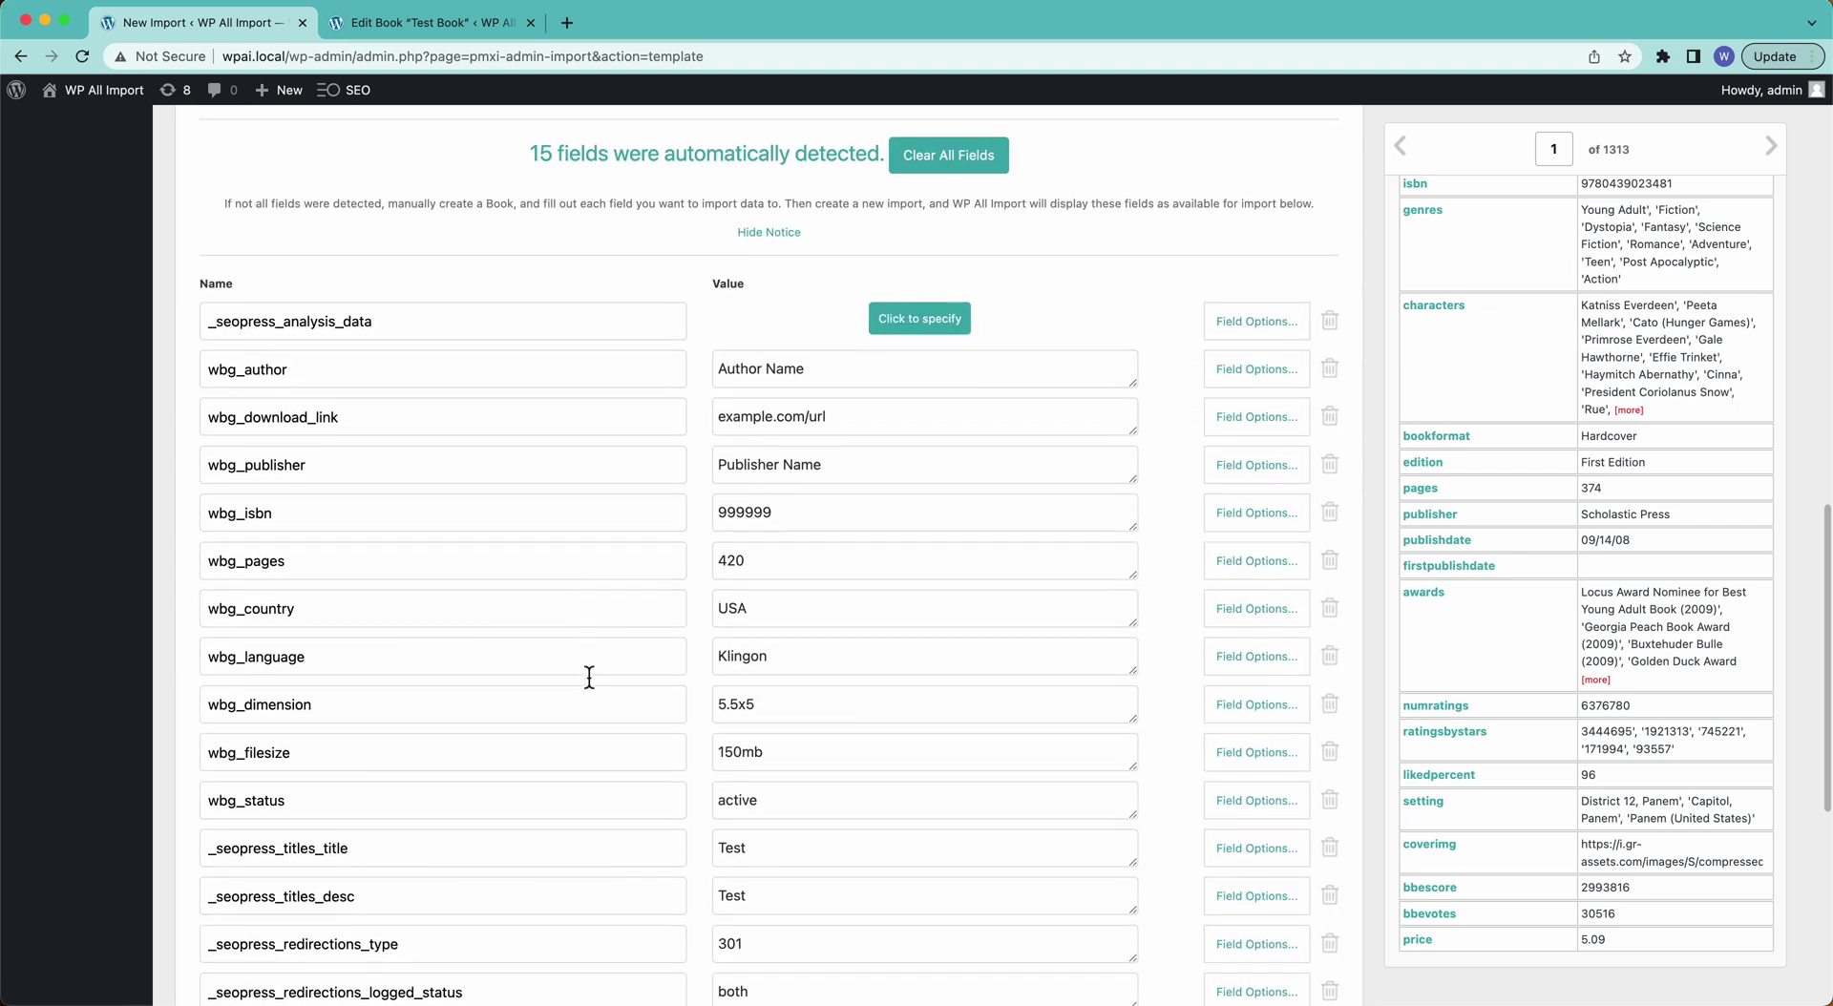
scroll(589, 678, down, 2)
scroll(589, 677, up, 1)
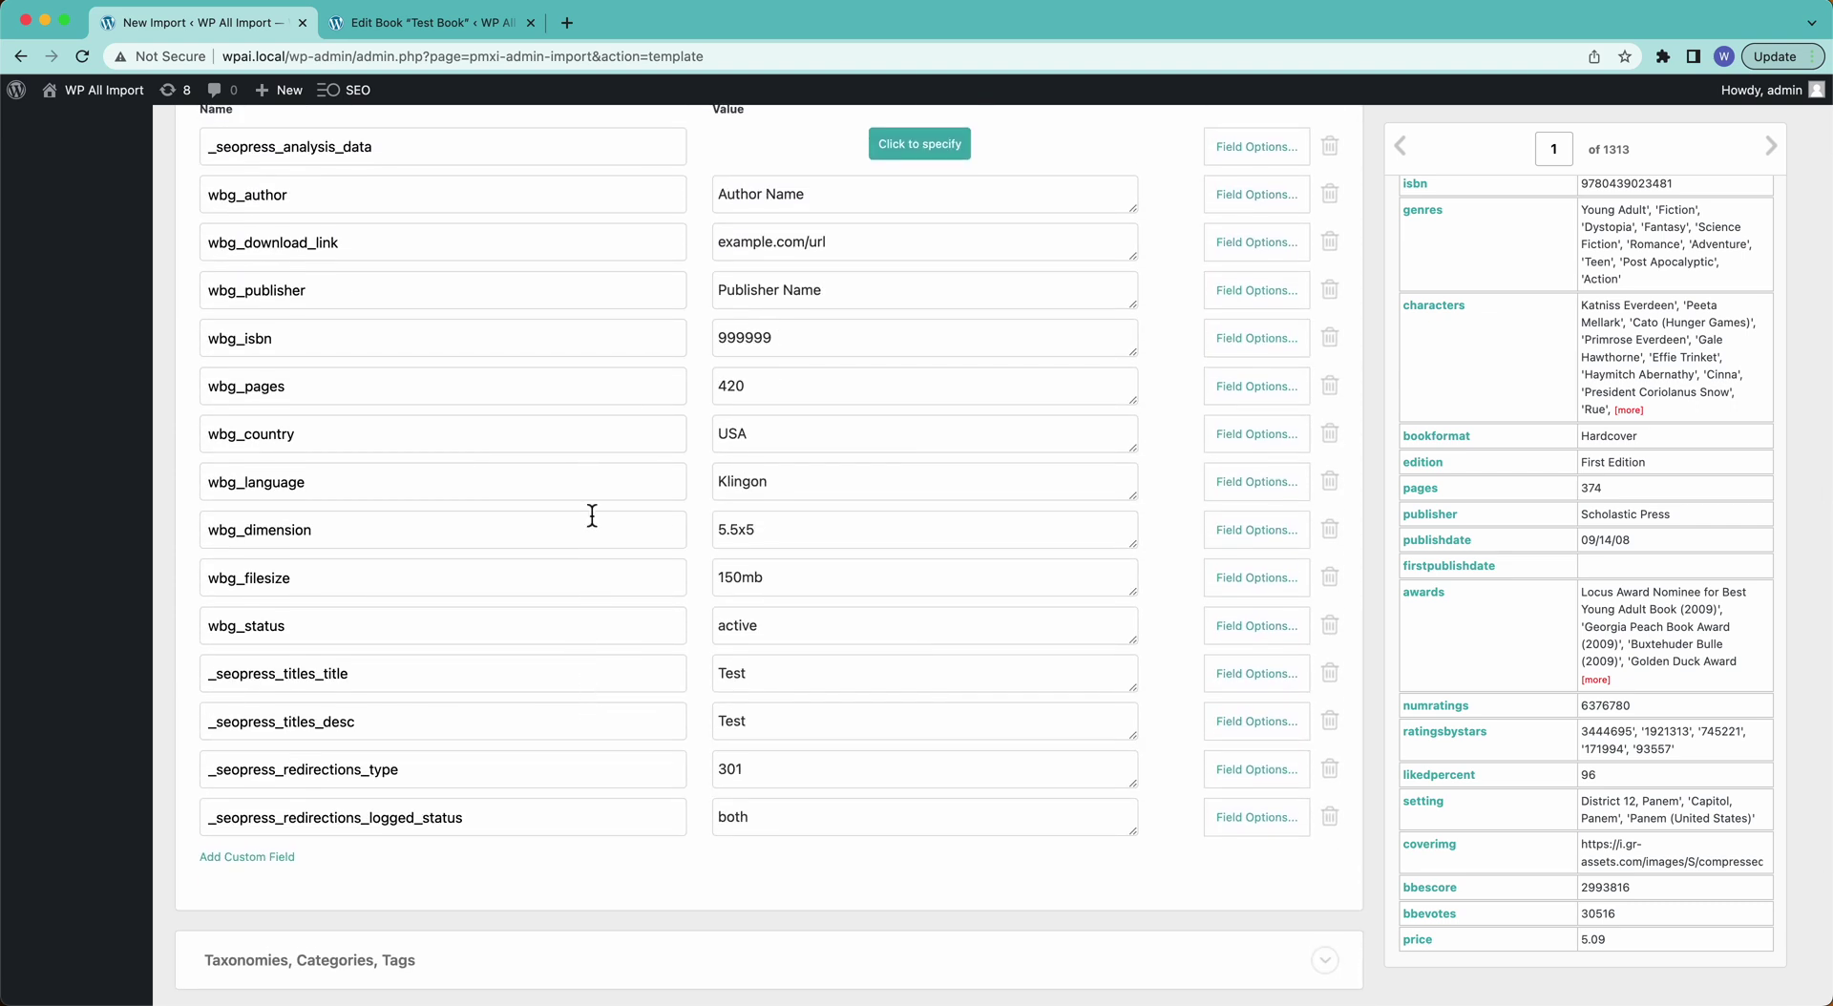
Replace the wbg_author value with the author element and clear the wbg_download_link value.
click(847, 195)
key(ctrl+a)
key(BackSpace)
scroll(1461, 678, up, 5)
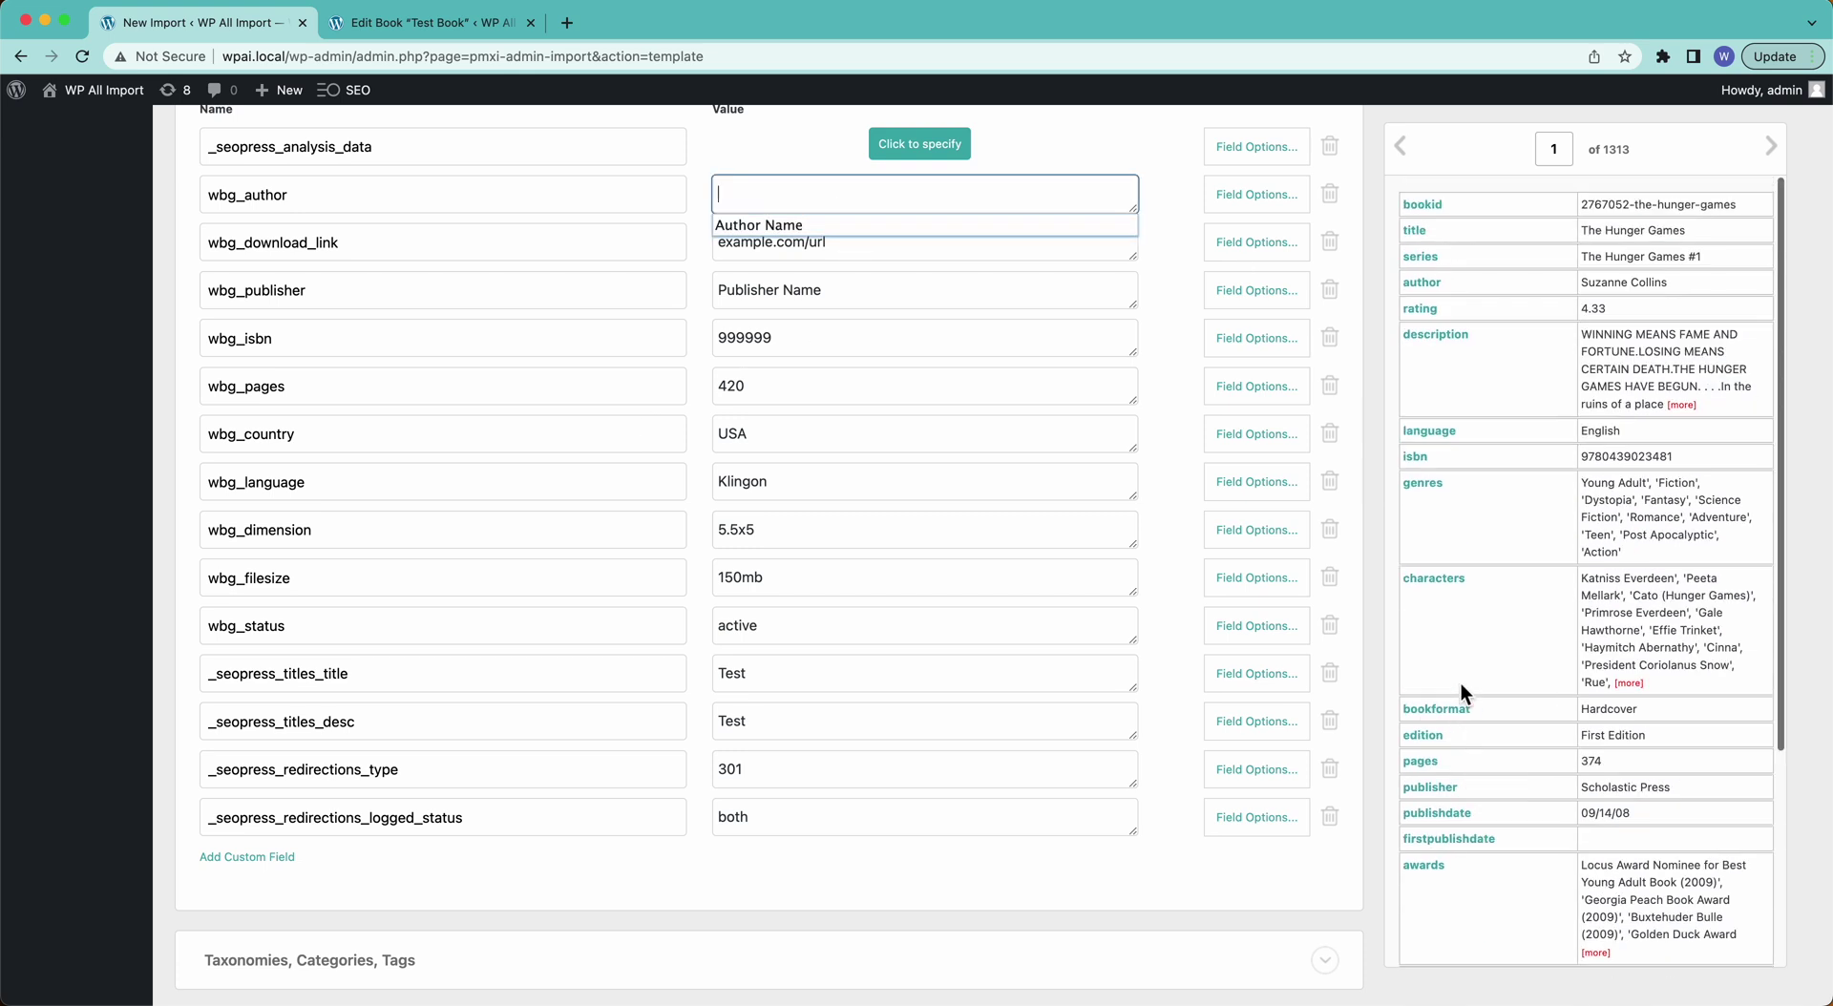
drag(1434, 298, 846, 197)
click(859, 243)
key(super+a)
key(BackSpace)
Replace the wbg_publisher value with the publisher element and the wbg_isbn value with the isbn element.
click(948, 326)
click(919, 293)
key(super+a)
key(BackSpace)
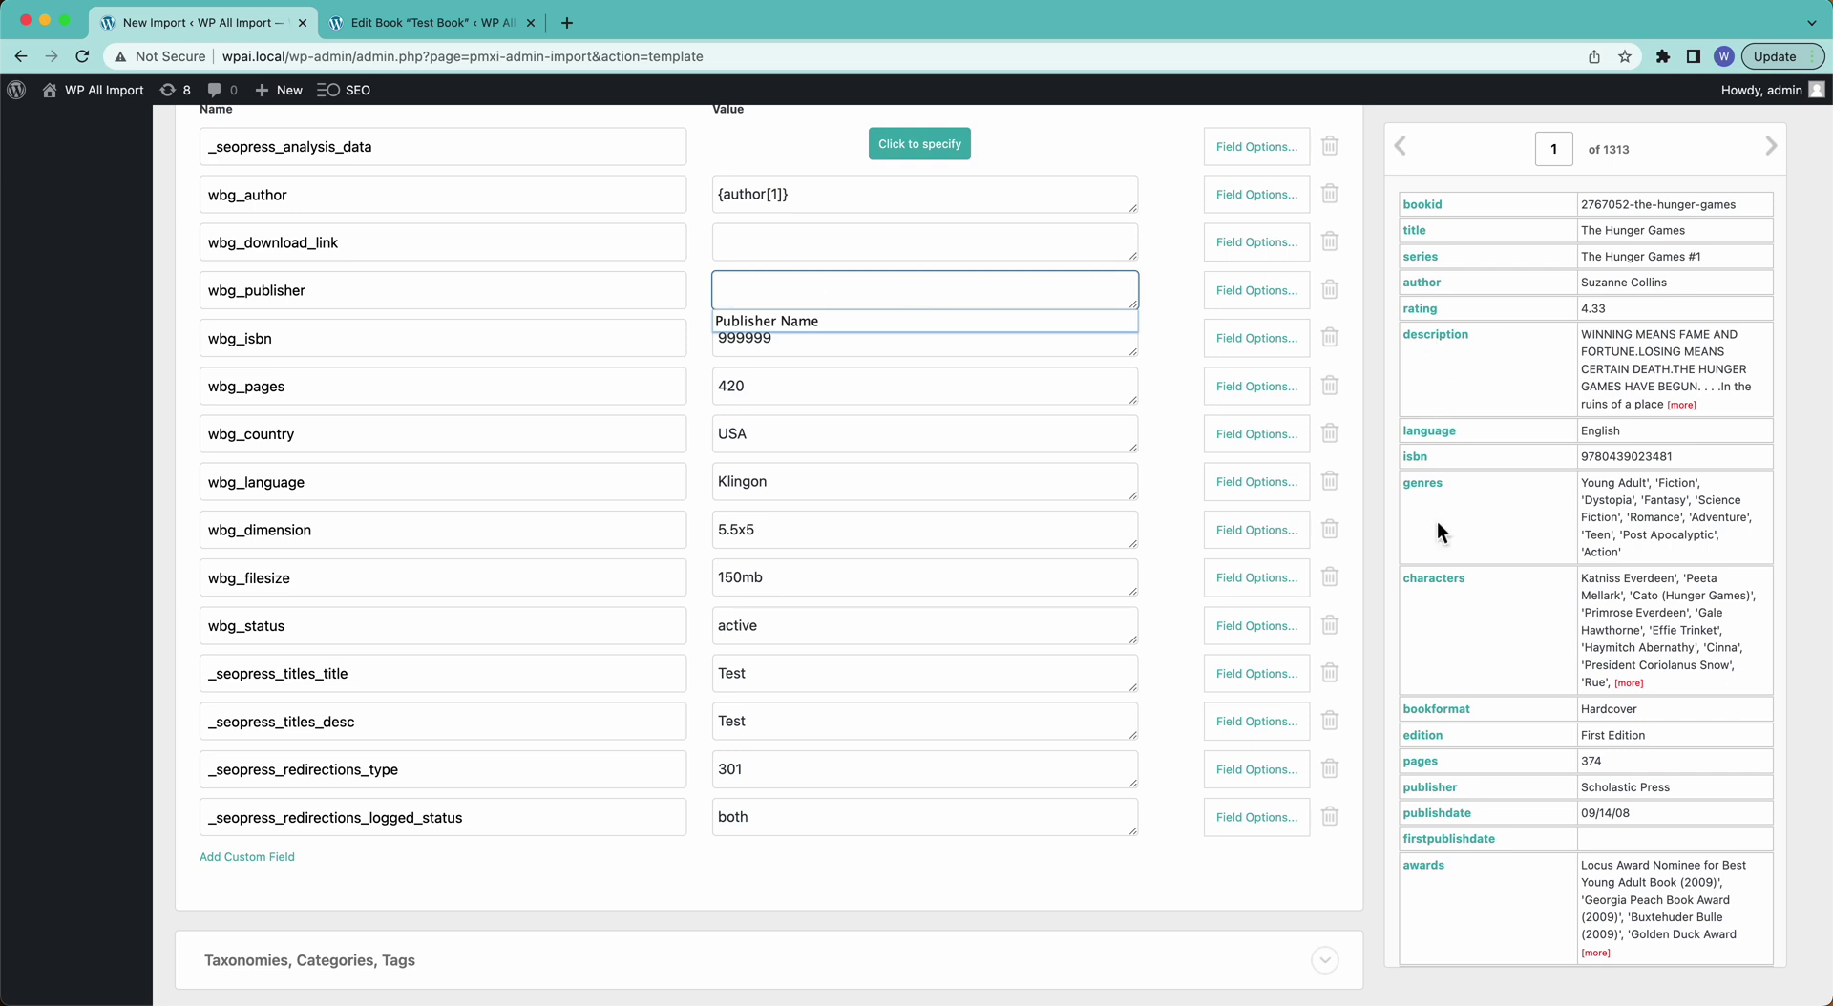
drag(1437, 790, 782, 289)
click(809, 355)
key(super+a)
key(BackSpace)
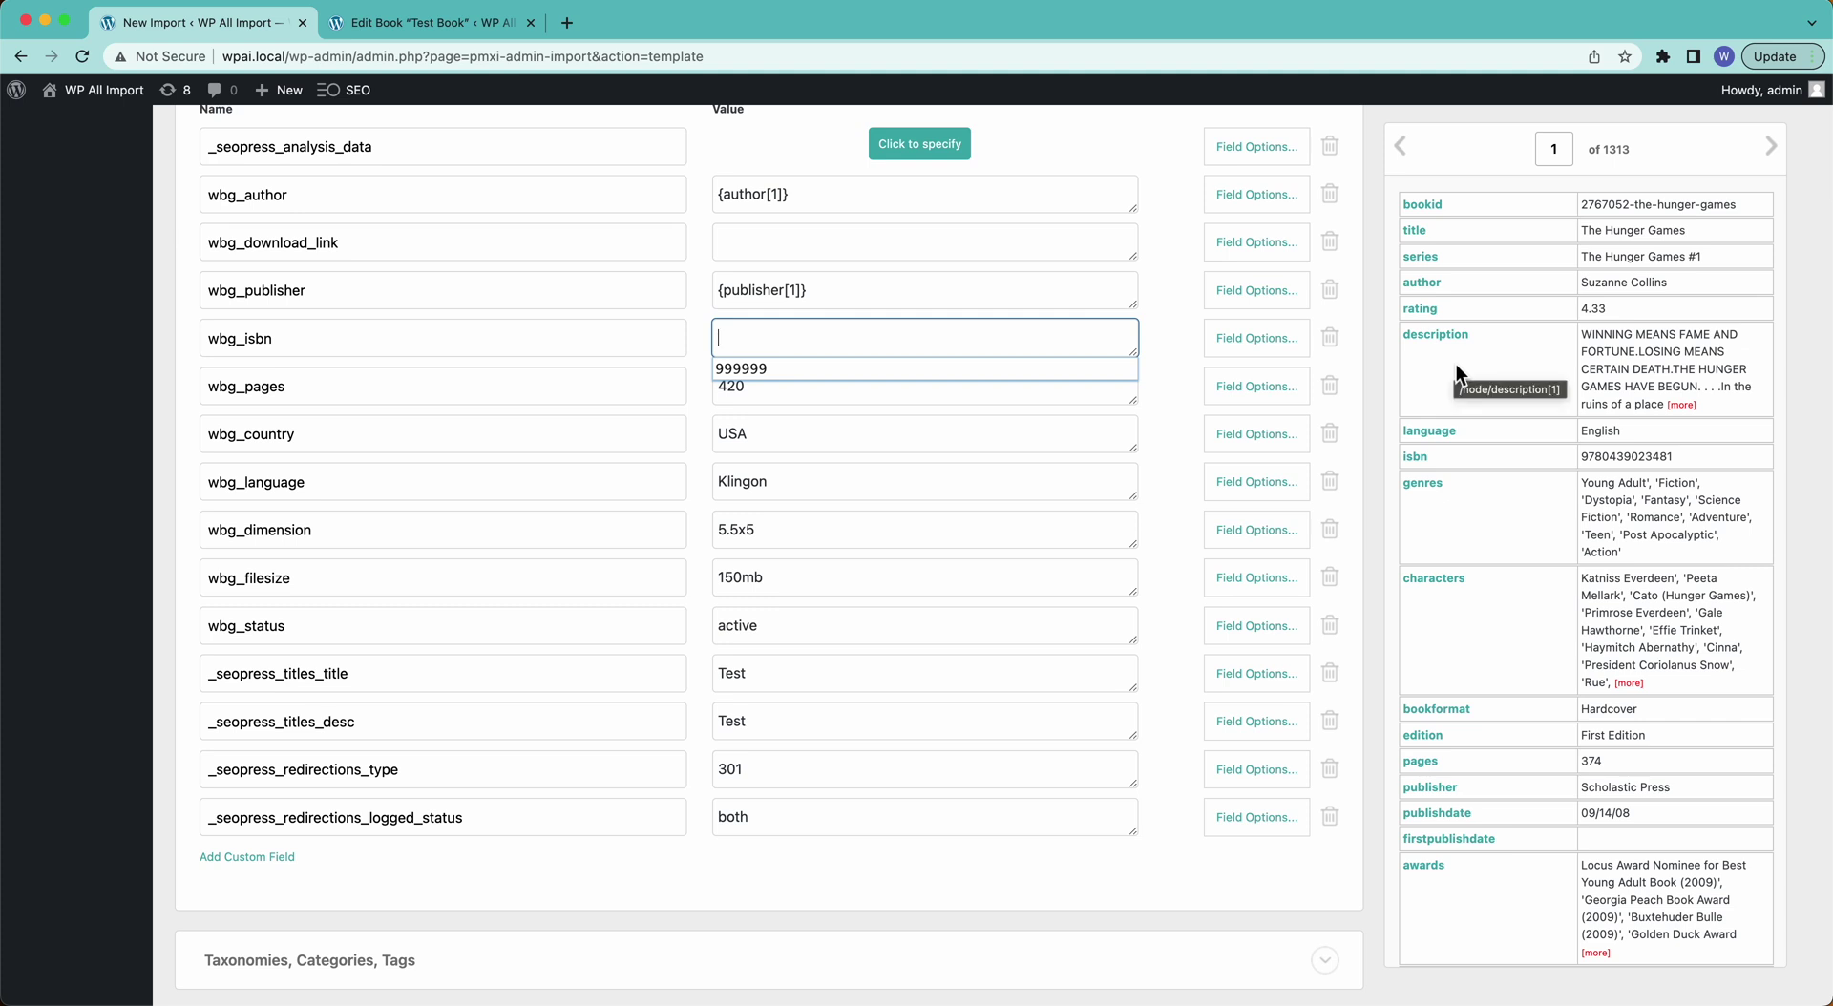
drag(1430, 469, 886, 348)
Replace the wbg_pages value with the pages element and clear the wbg_country value.
click(858, 392)
key(super+a)
key(BackSpace)
drag(1434, 775, 873, 378)
click(809, 437)
key(super+a)
key(BackSpace)
scroll(1603, 468, down, 3)
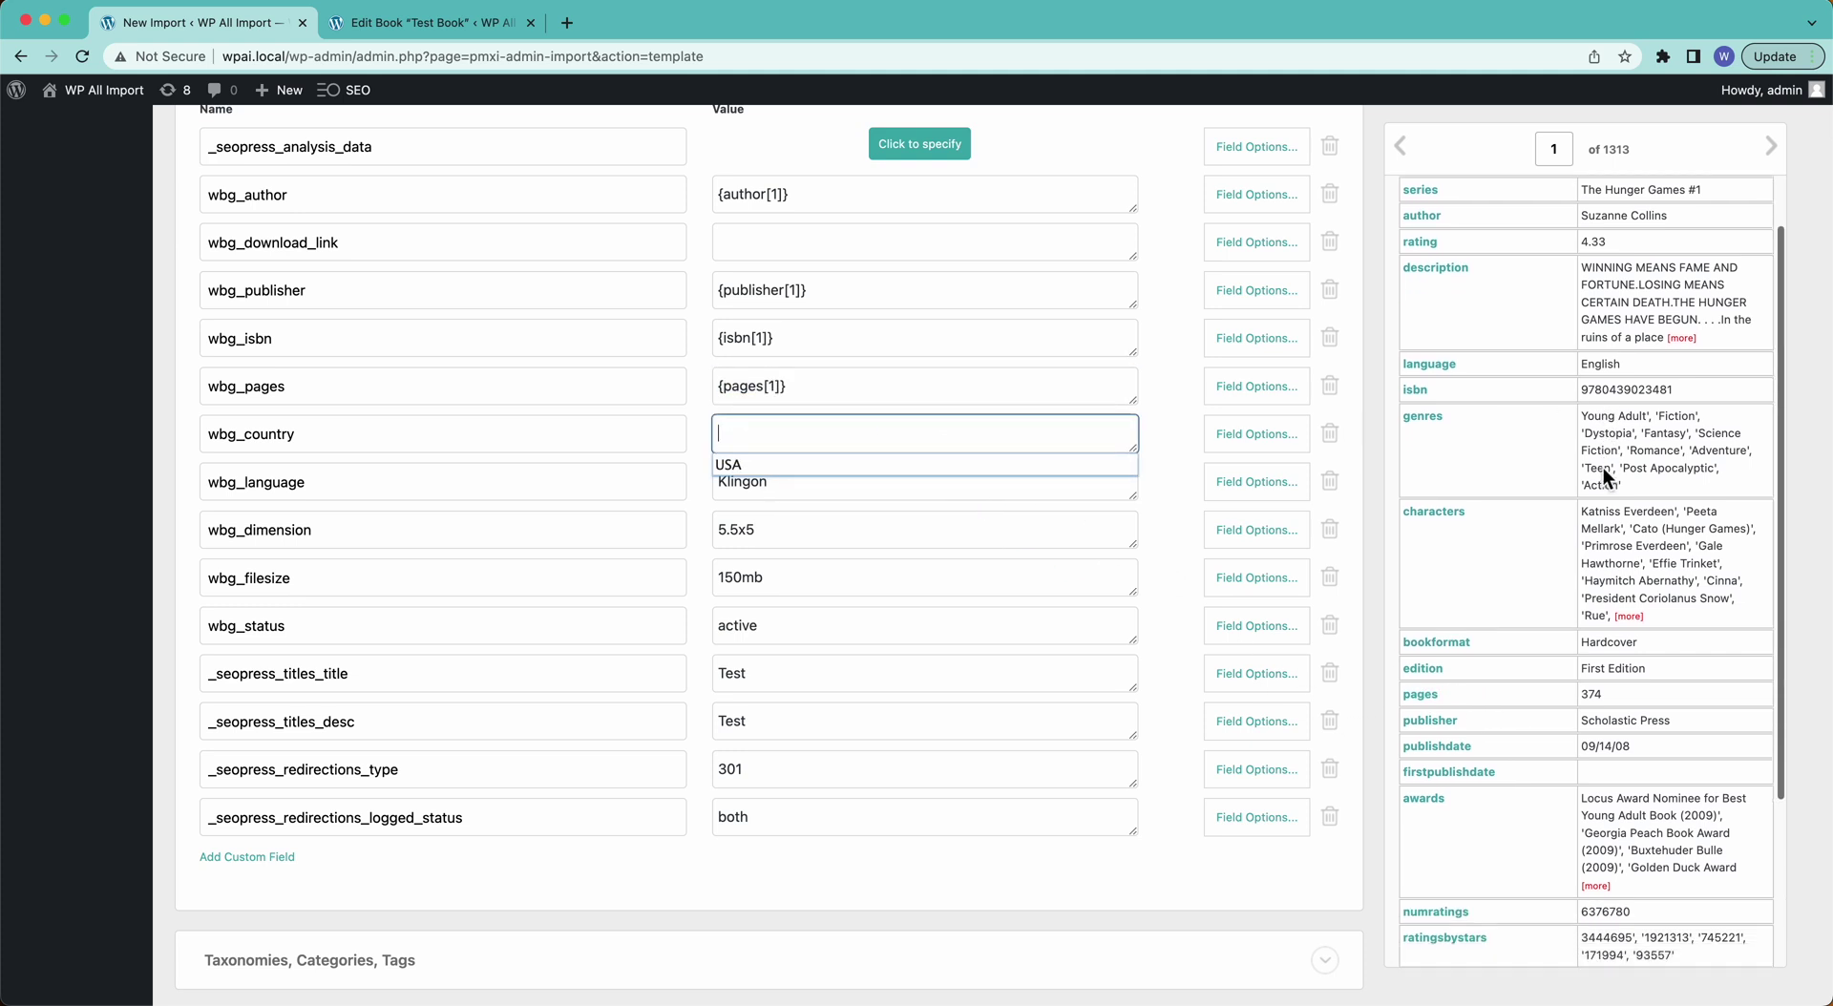
scroll(1602, 468, down, 2)
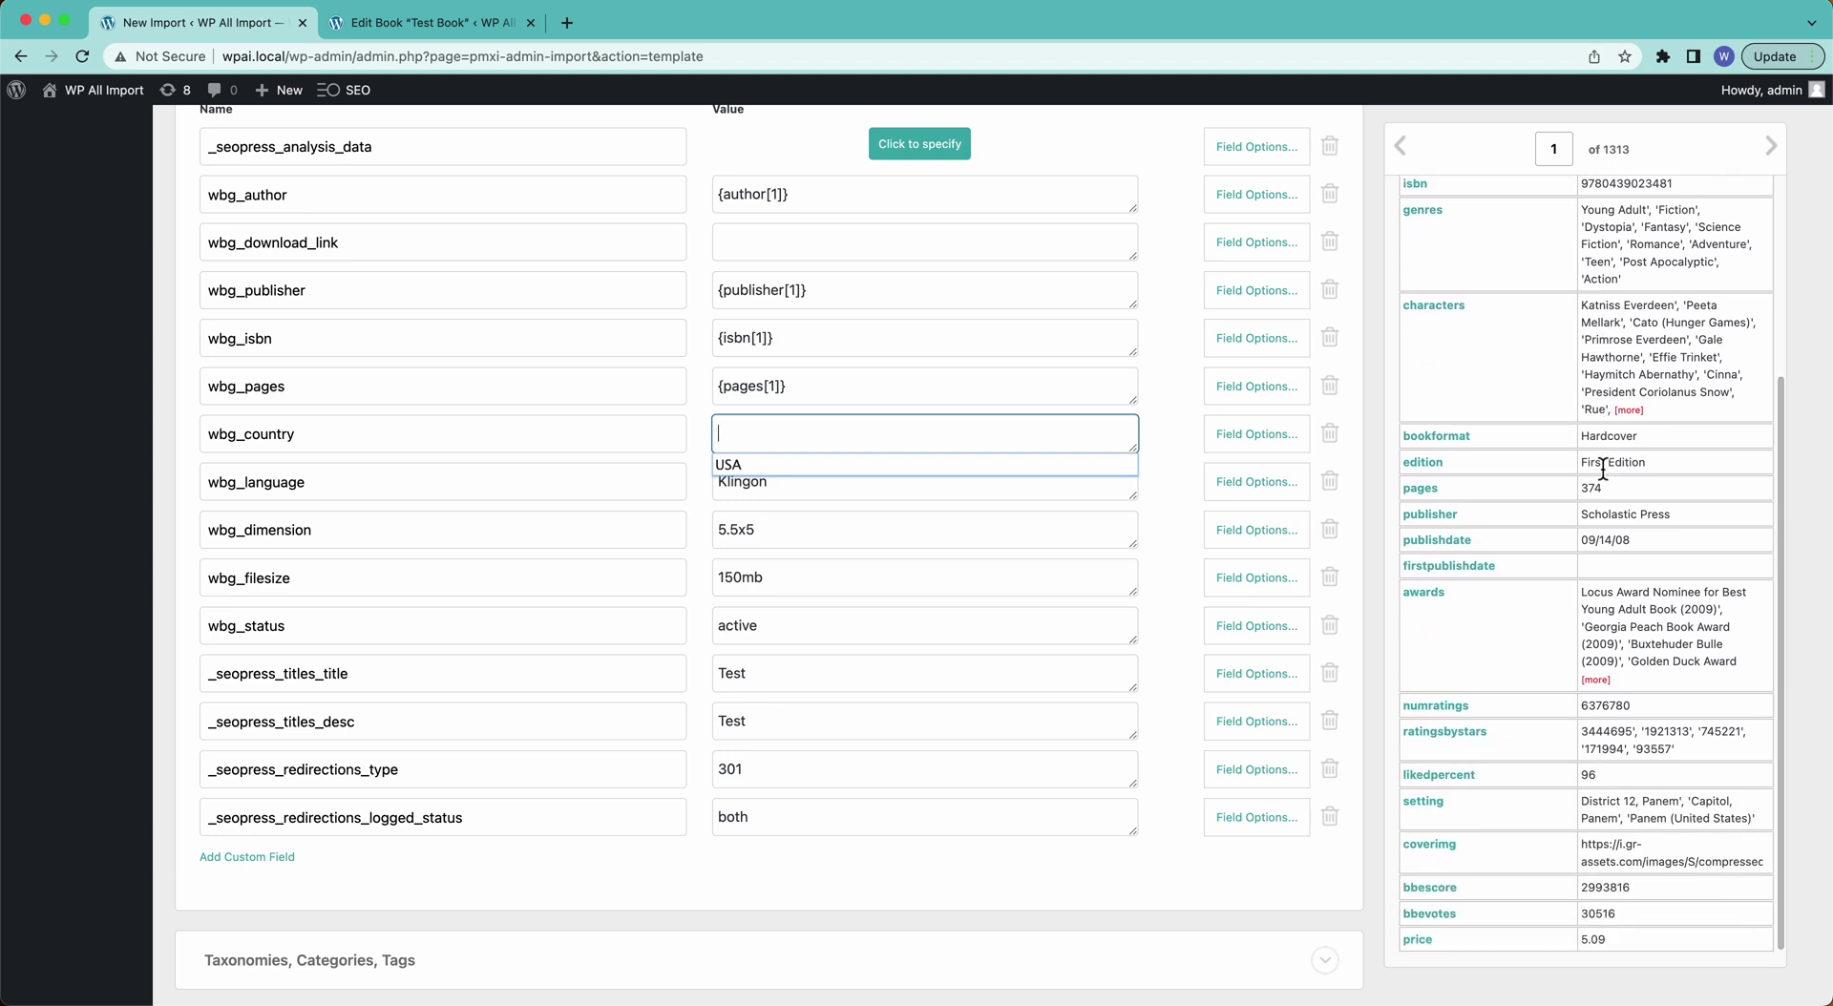
scroll(1532, 479, up, 5)
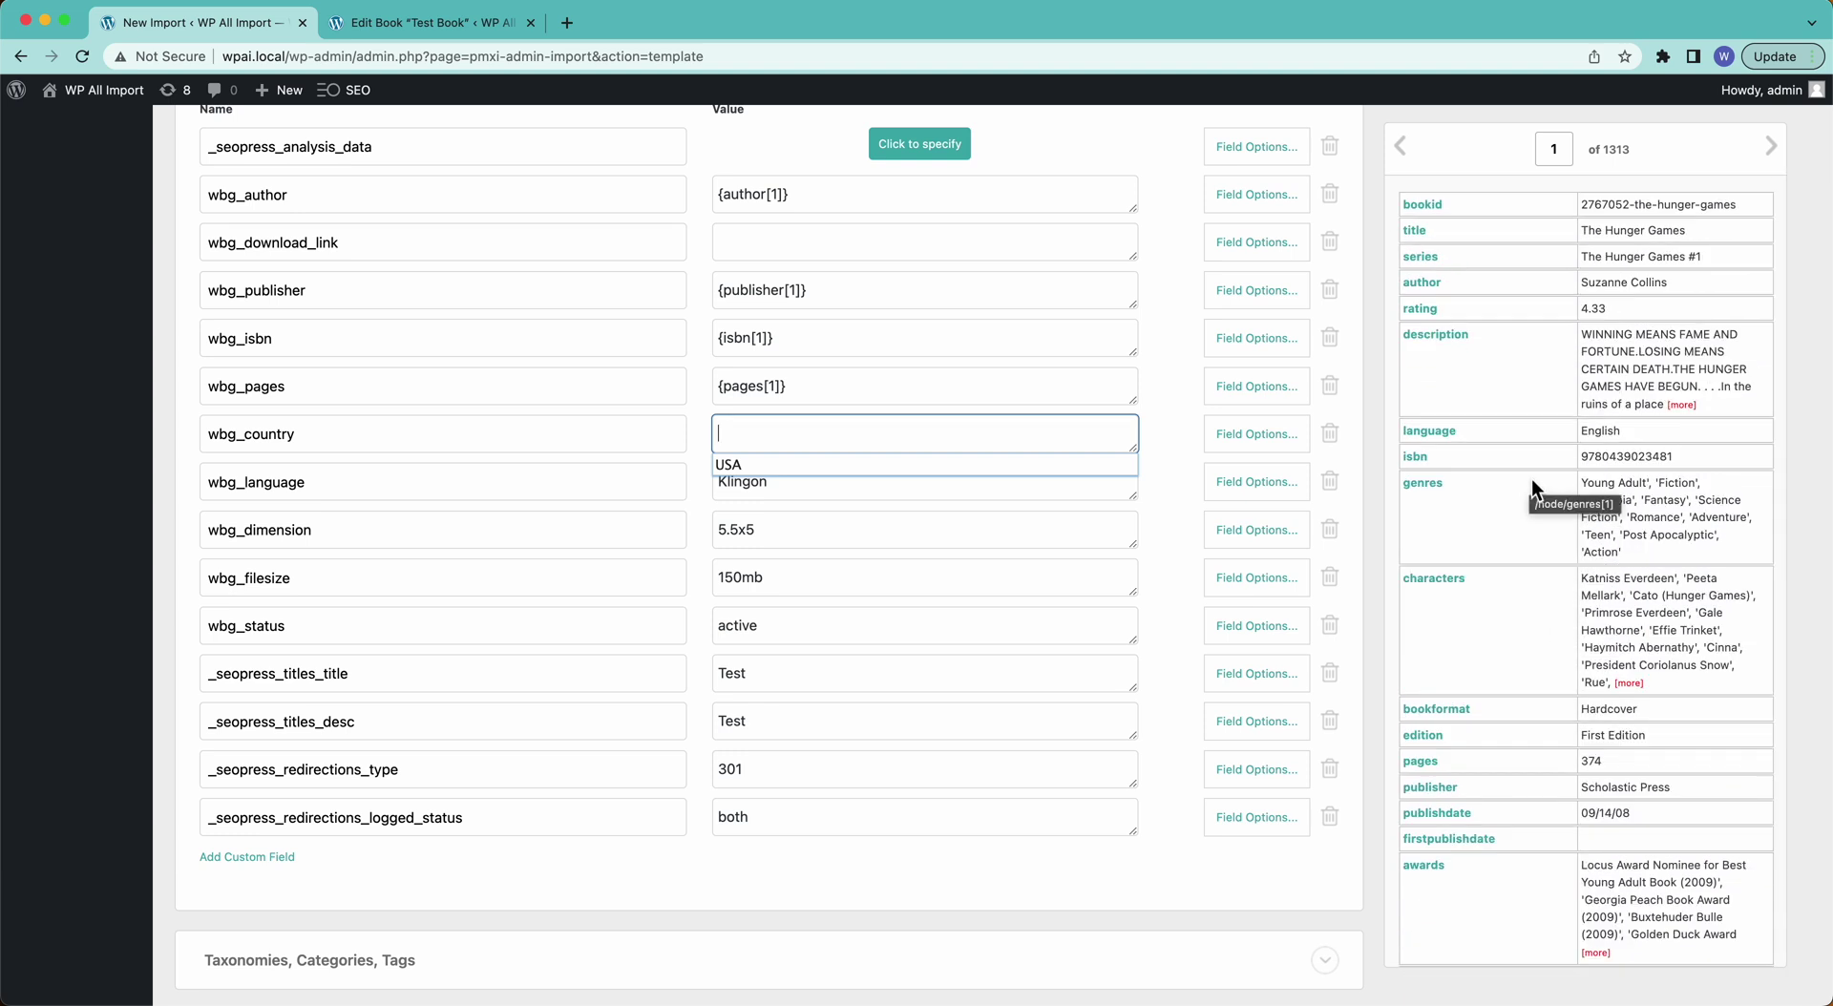
Replace the wbg_language value with the language element.
click(823, 490)
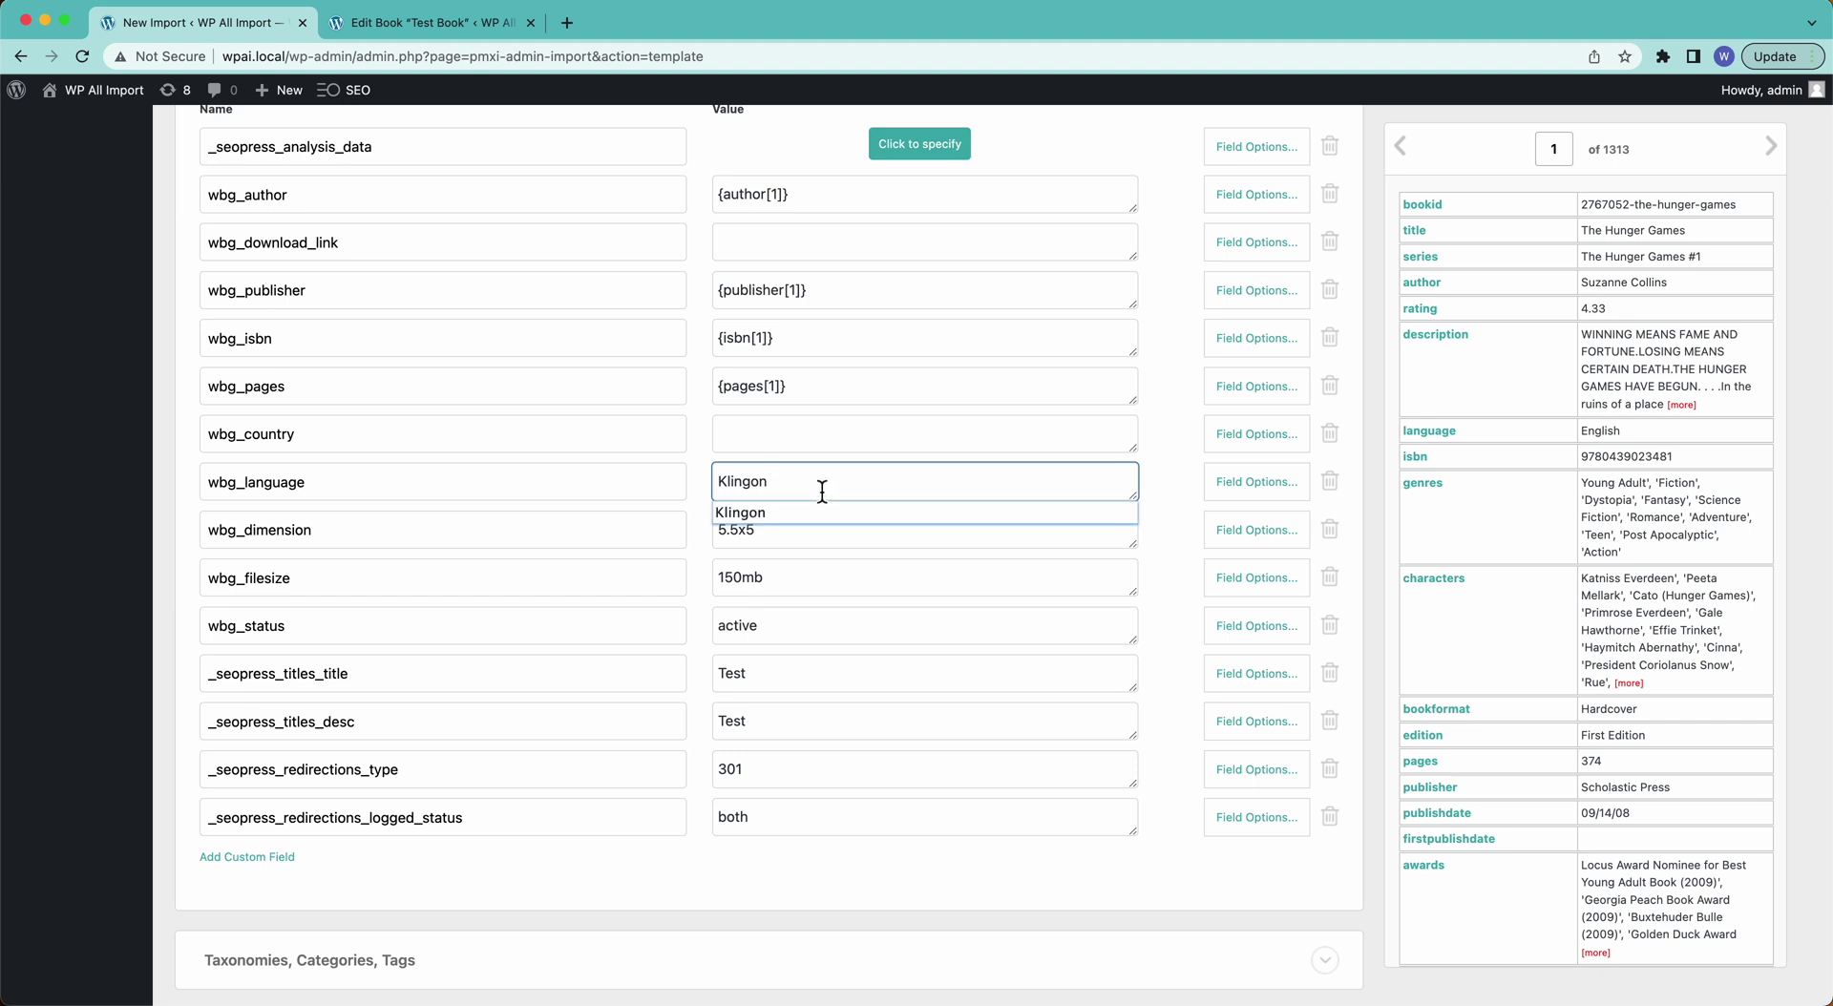
key(super+a)
key(BackSpace)
drag(1429, 430, 827, 485)
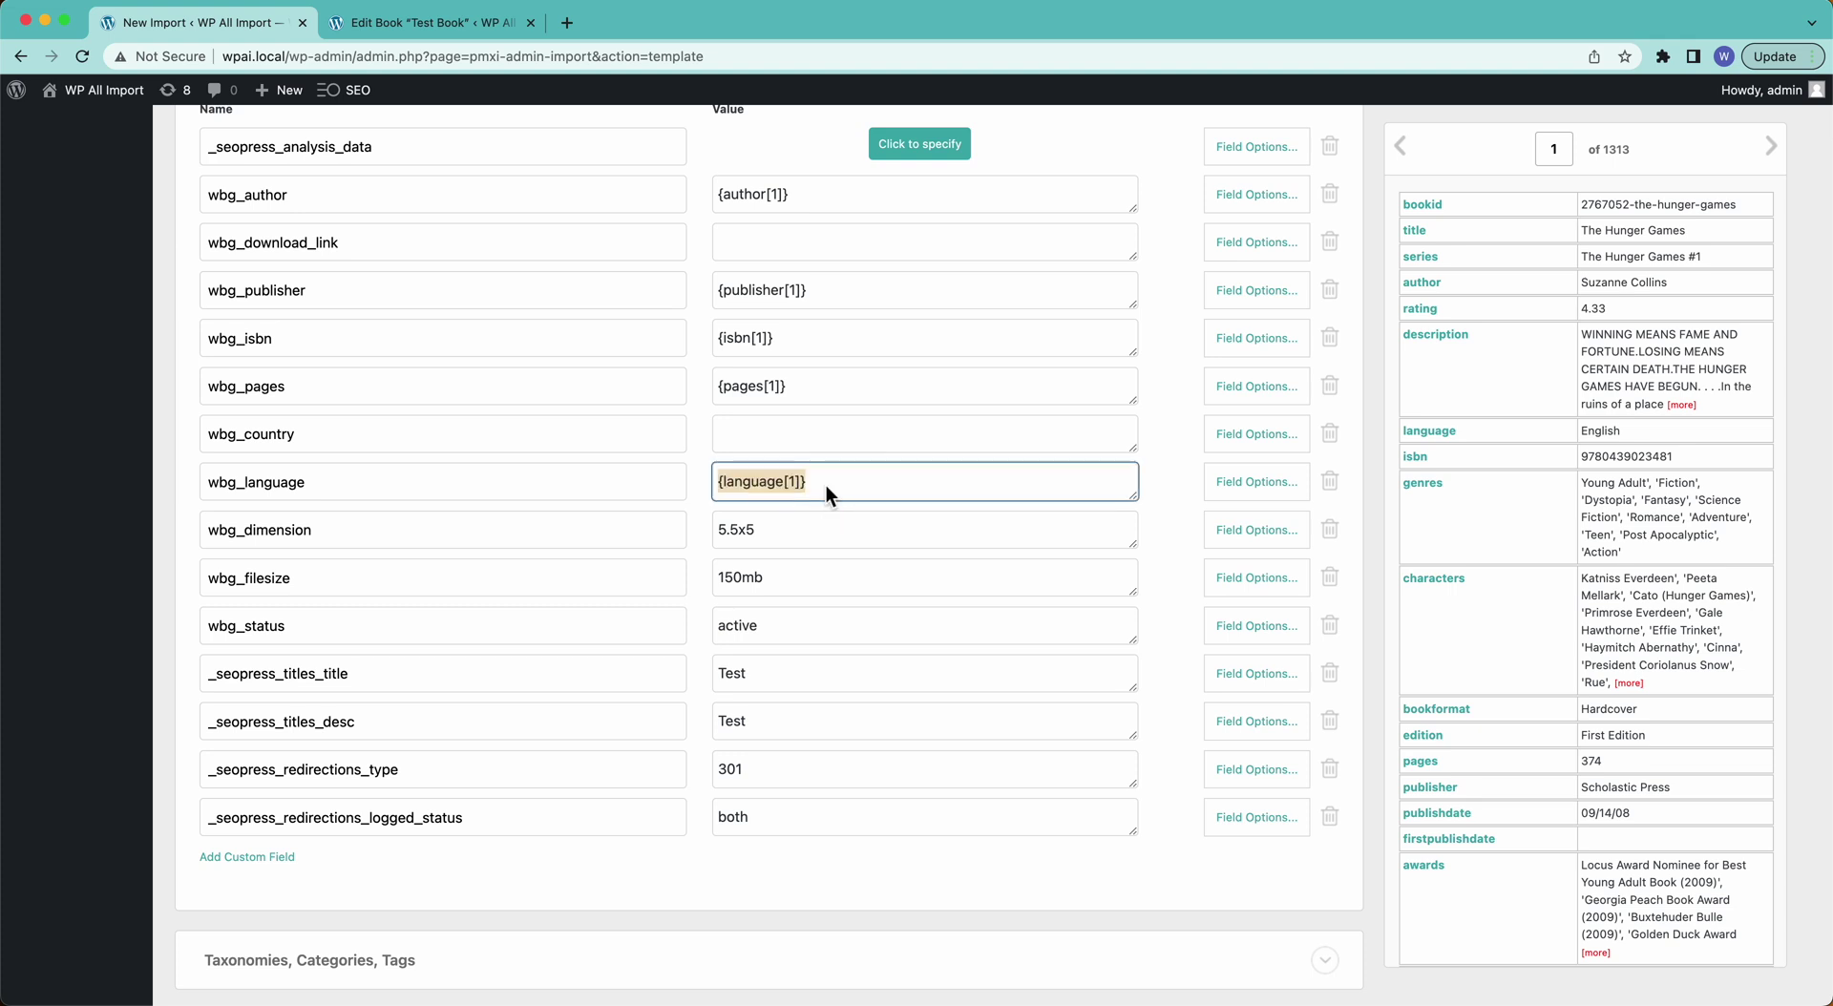
Clear the sample values of wbg_dimension, wbg_filesize and wbg_status.
click(800, 528)
key(super+a)
key(BackSpace)
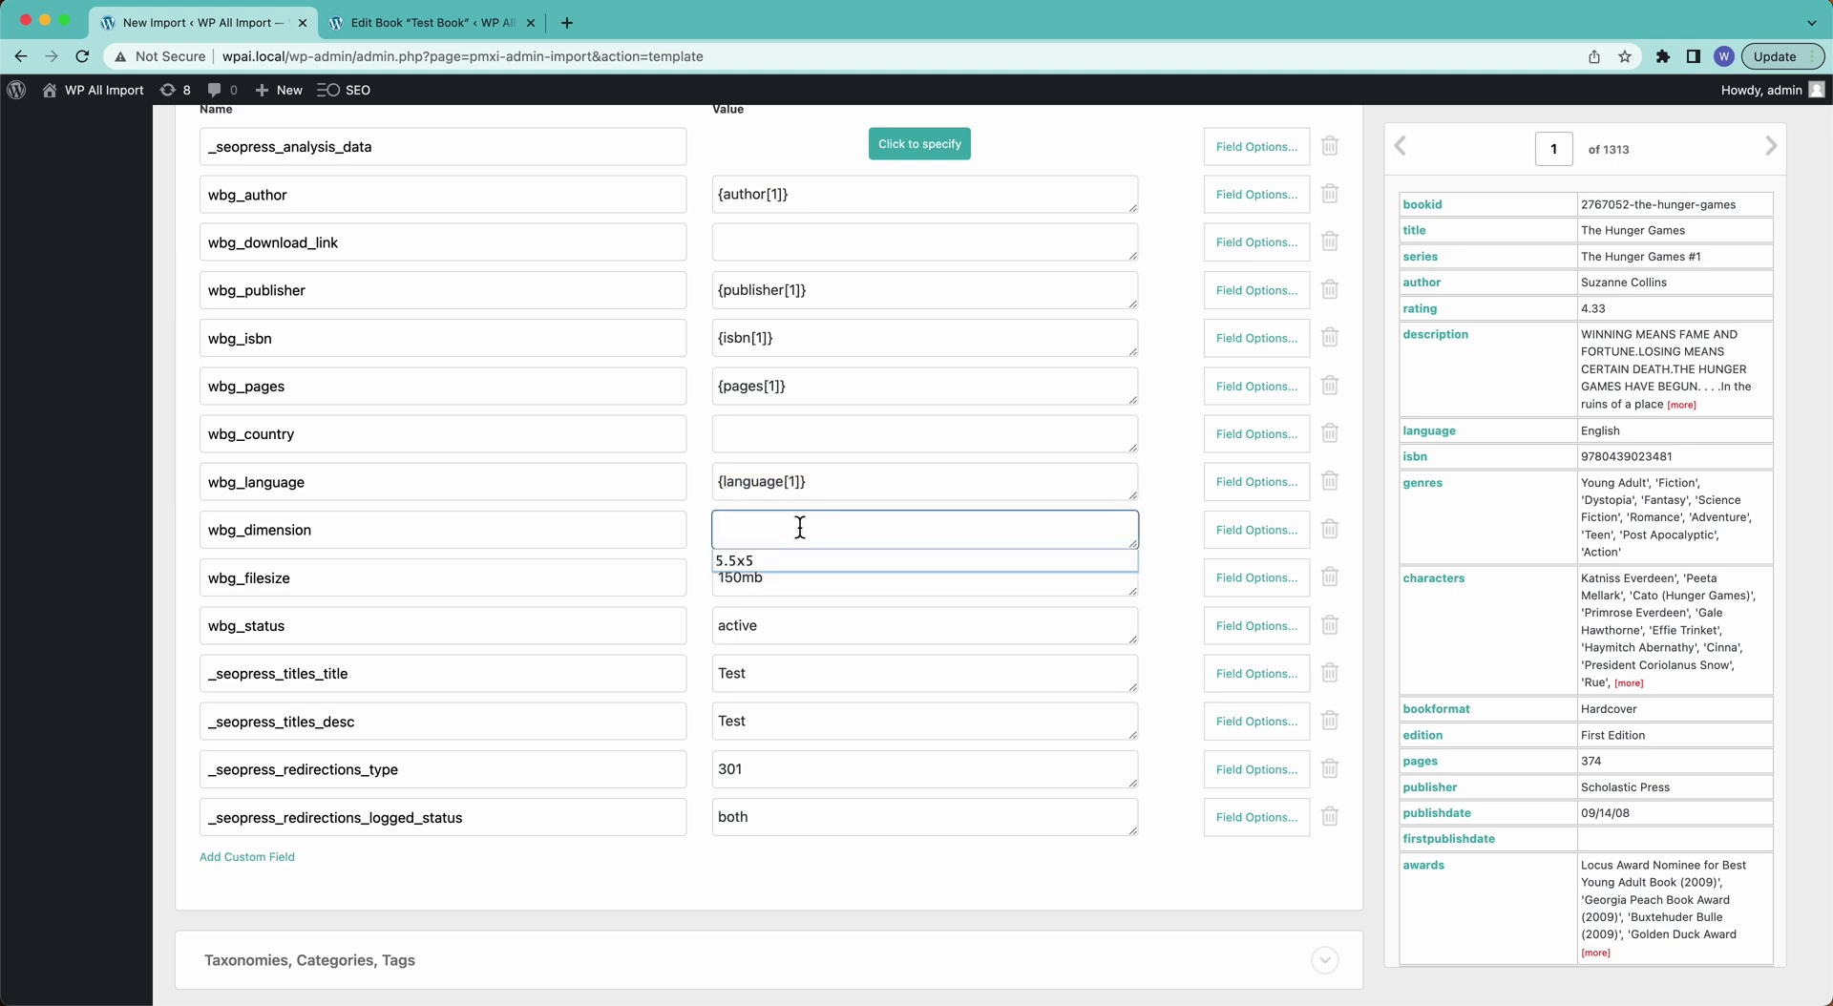
click(798, 590)
key(super+a)
key(BackSpace)
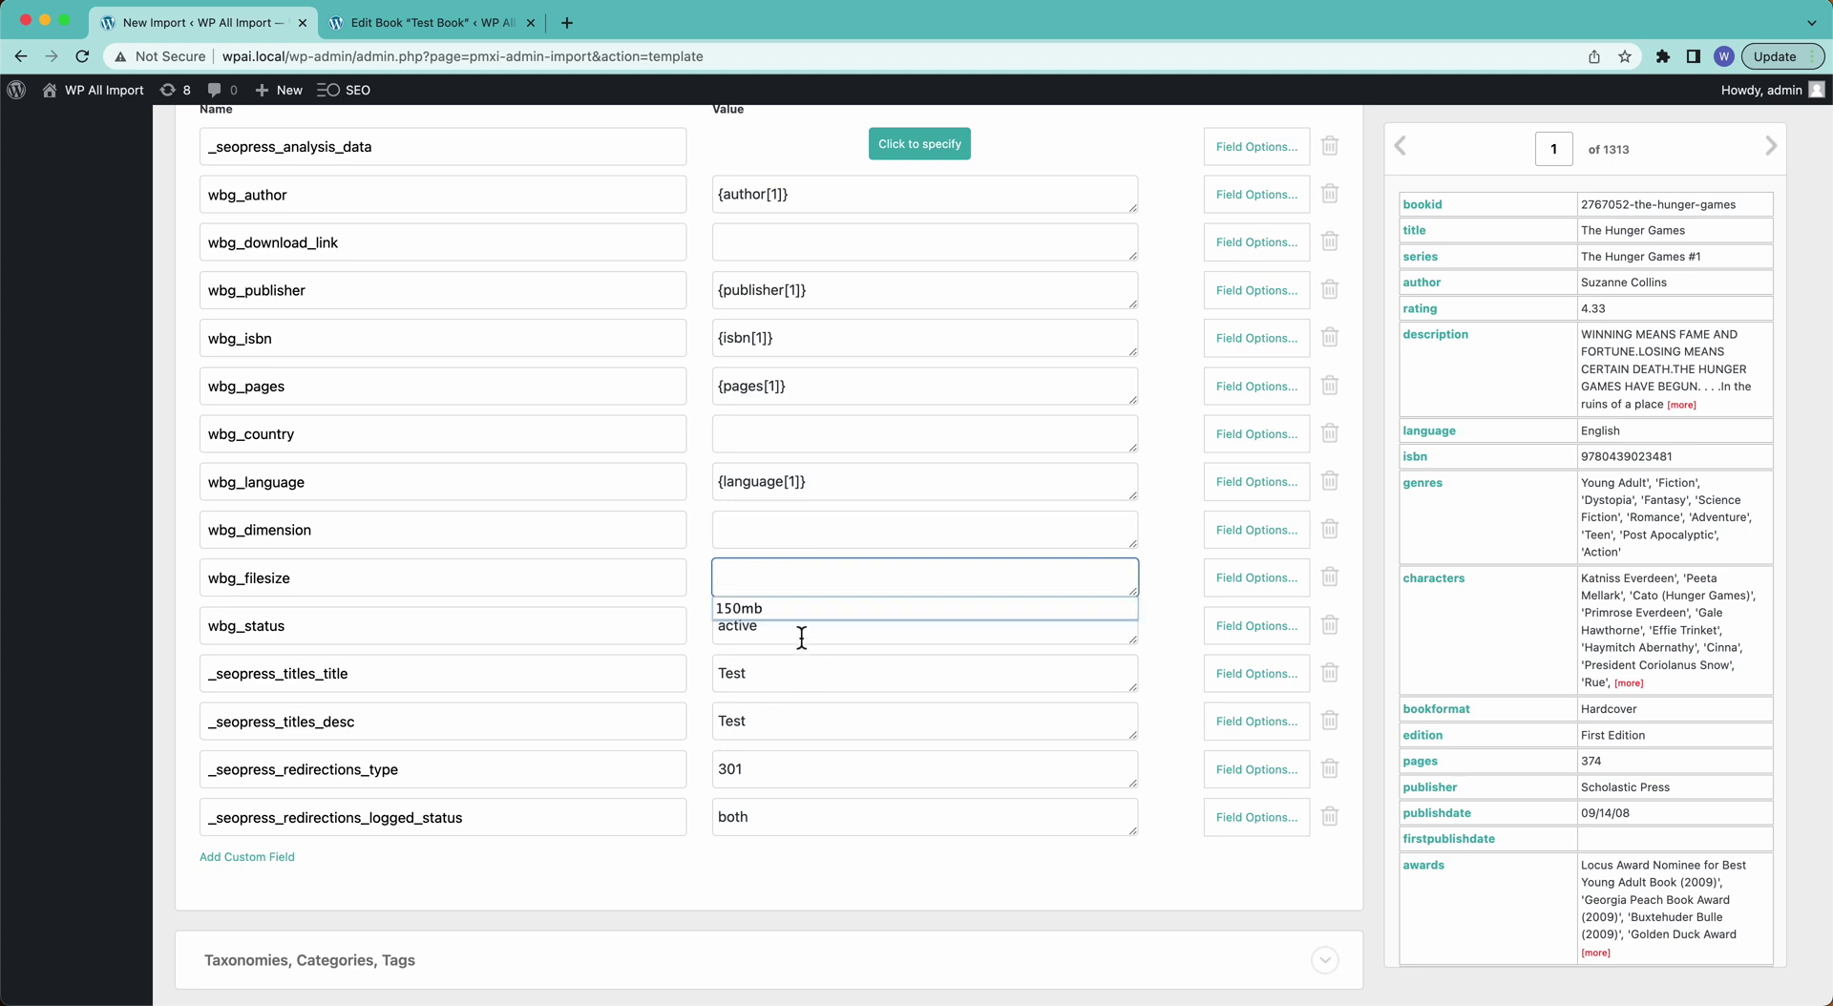
click(800, 632)
key(super+a)
key(BackSpace)
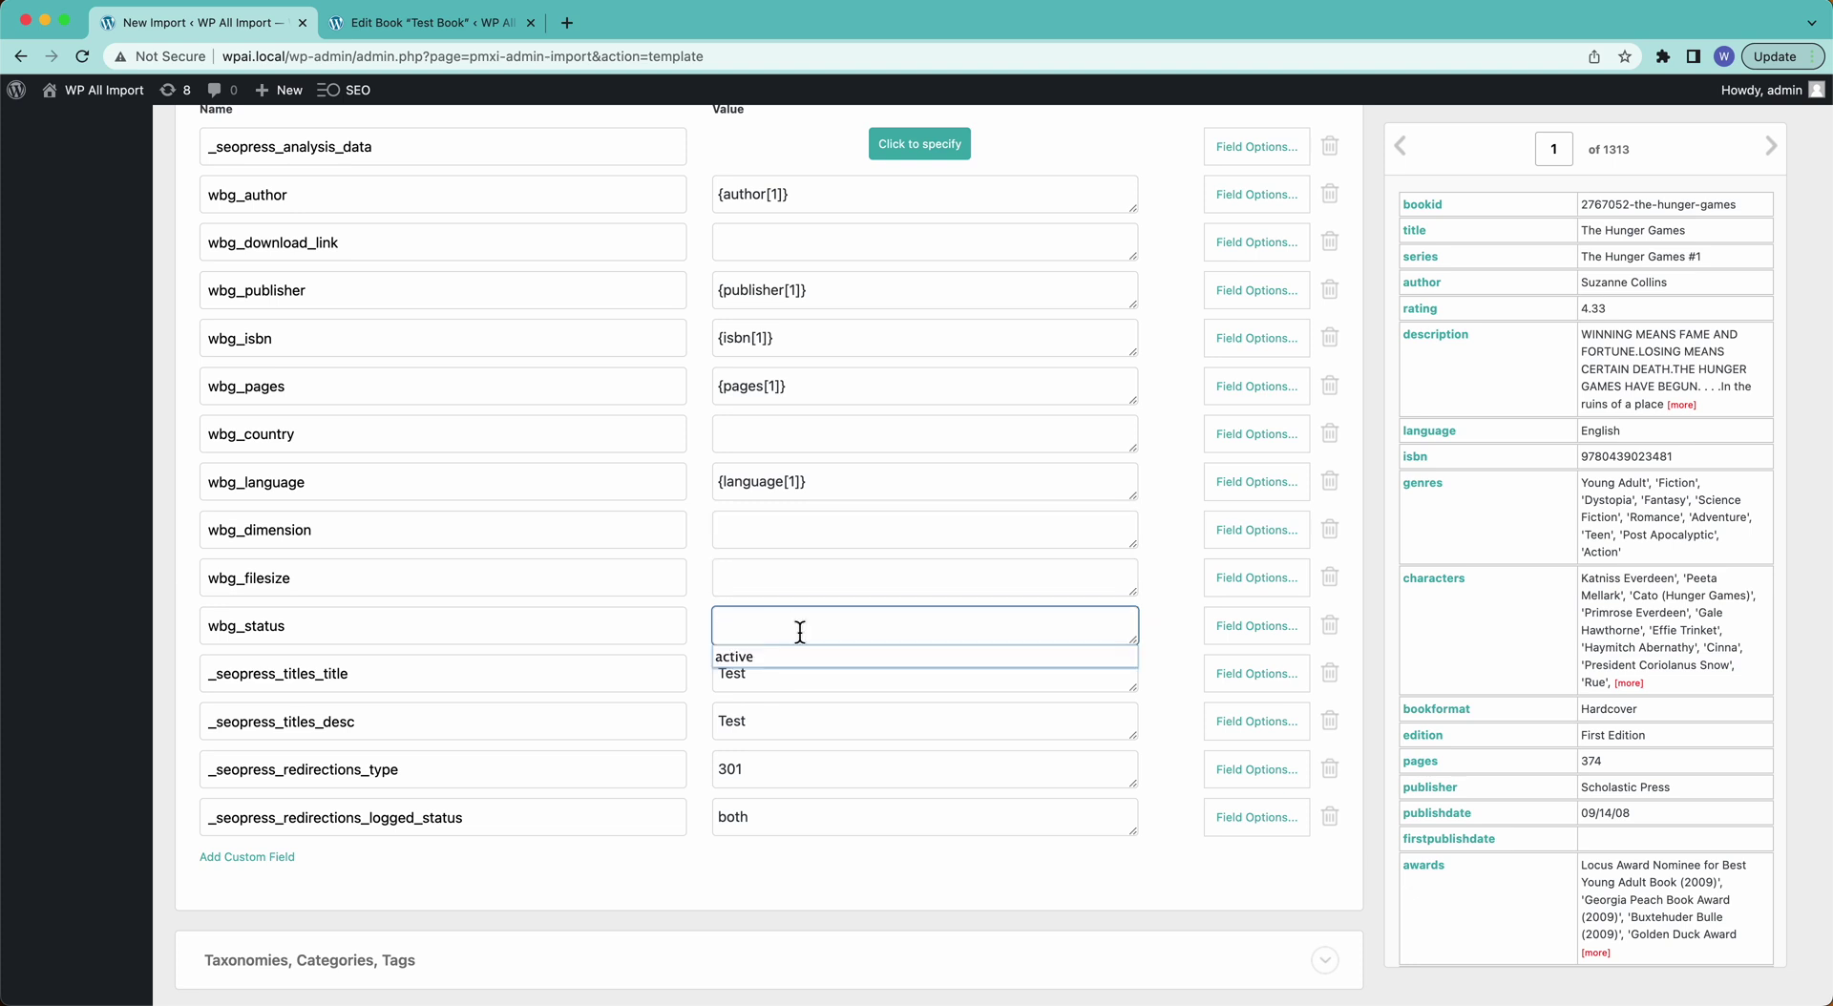
Set the _seopress_titles_title value to "{title[1]} by {author[1]}".
click(793, 693)
key(super+a)
key(BackSpace)
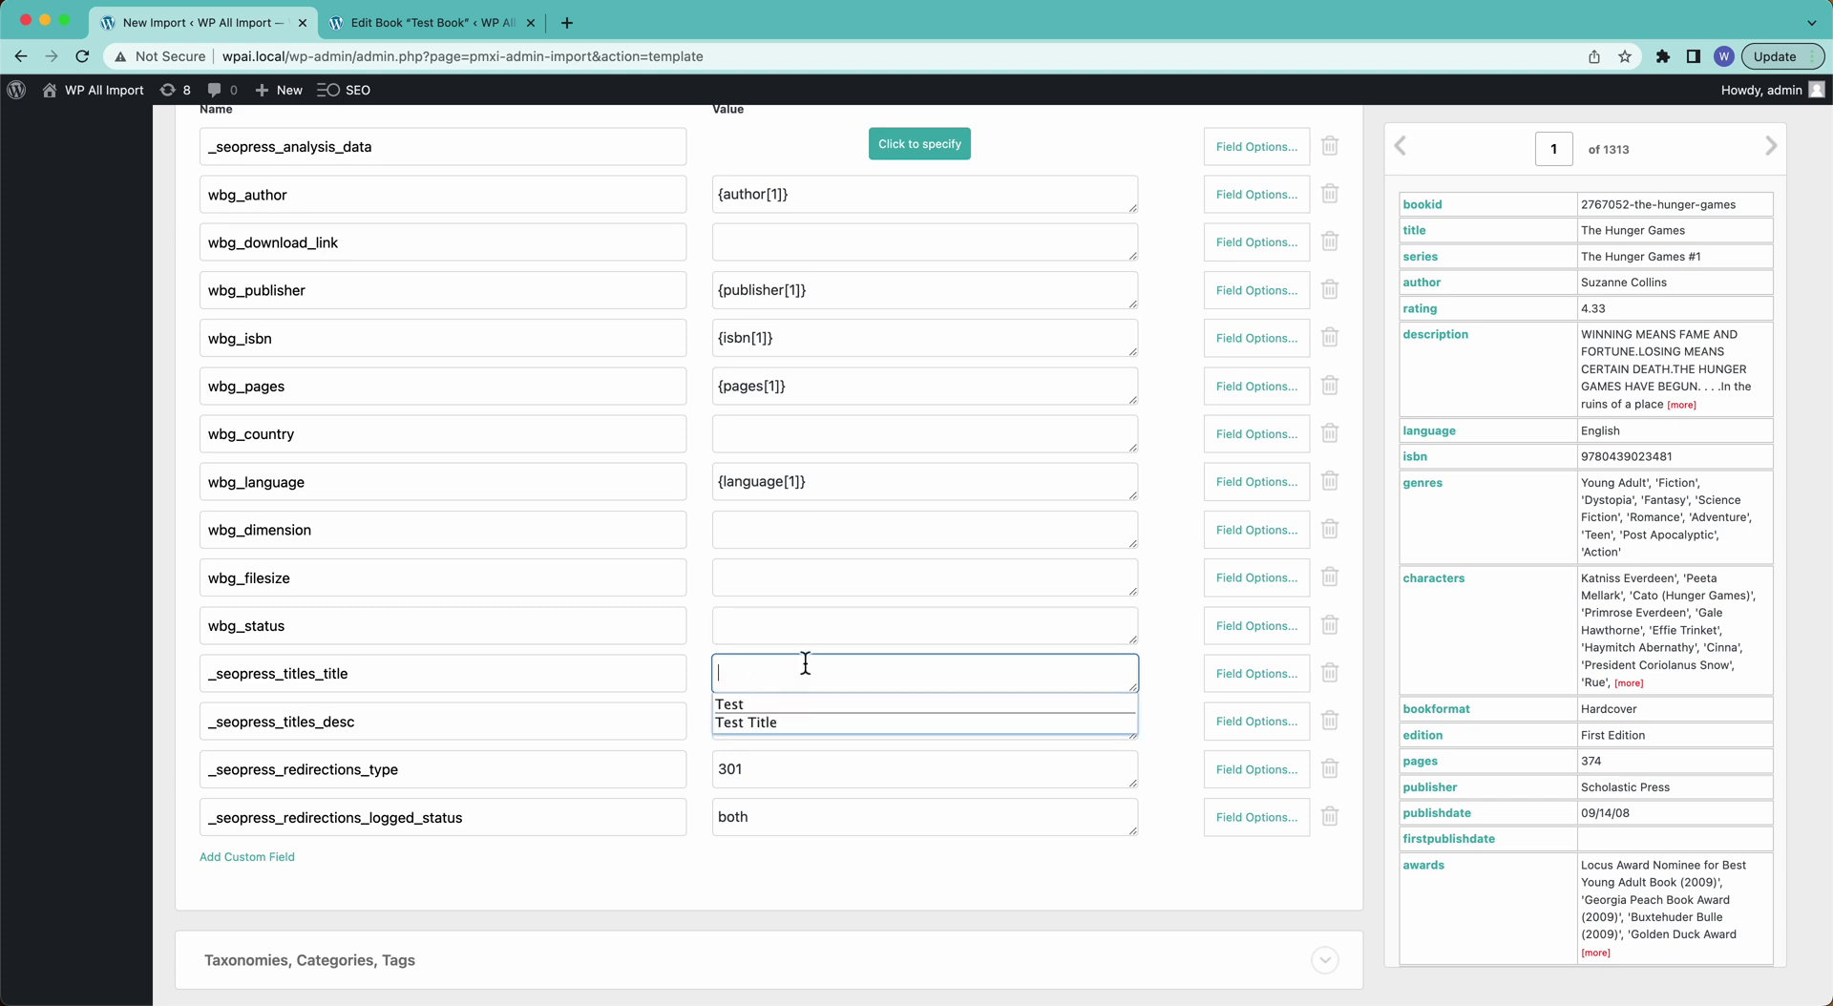
click(1405, 244)
drag(902, 611, 848, 685)
click(865, 676)
text(by)
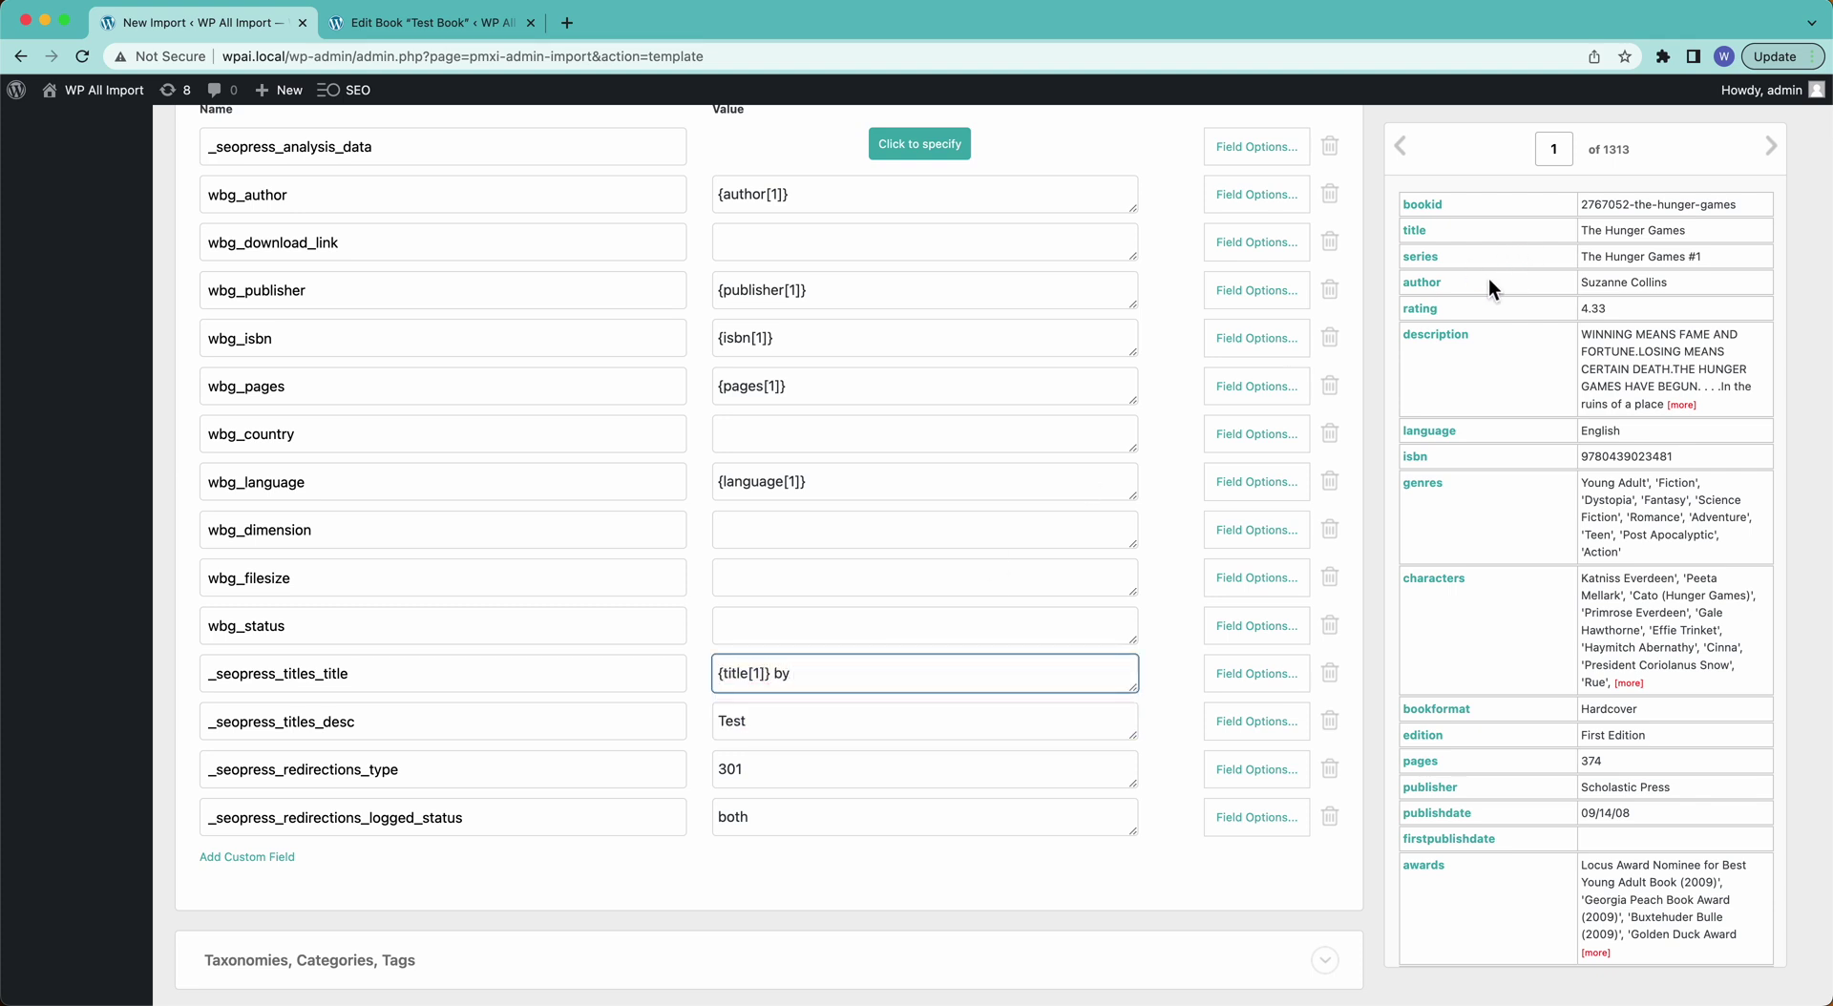
drag(1467, 293, 1423, 293)
drag(967, 640, 1001, 680)
Replace the _seopress_titles_desc value with the description element.
click(933, 726)
key(BackSpace)
key(BackSpace)
key(BackSpace)
key(BackSpace)
scroll(1562, 434, up, 1)
drag(1439, 349, 751, 756)
Clear the values of _seopress_redirections_type and _seopress_redirections_logged_status.
click(774, 801)
key(BackSpace)
key(BackSpace)
key(BackSpace)
click(769, 848)
key(BackSpace)
key(BackSpace)
key(BackSpace)
key(BackSpace)
click(1209, 923)
Expand the Taxonomies, Categories, Tags section and enable Categories for the imported books.
scroll(1207, 914, down, 4)
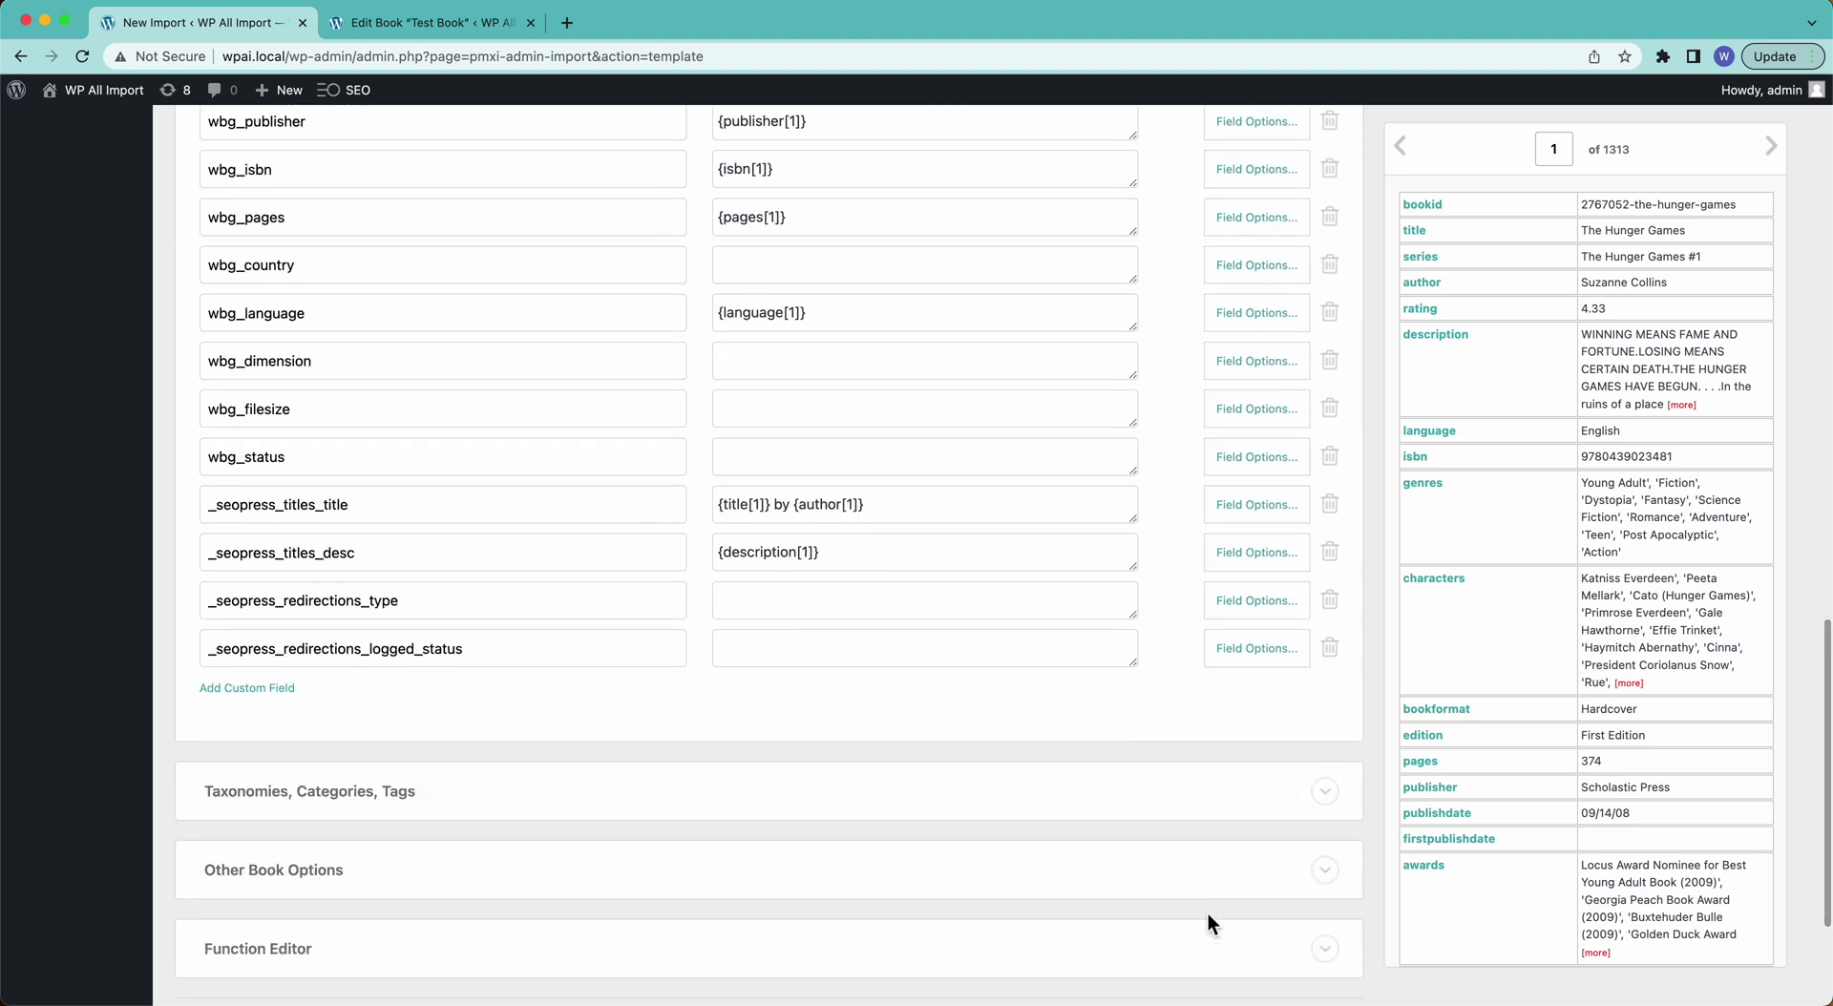
click(327, 812)
scroll(289, 749, down, 3)
click(278, 697)
scroll(274, 683, down, 3)
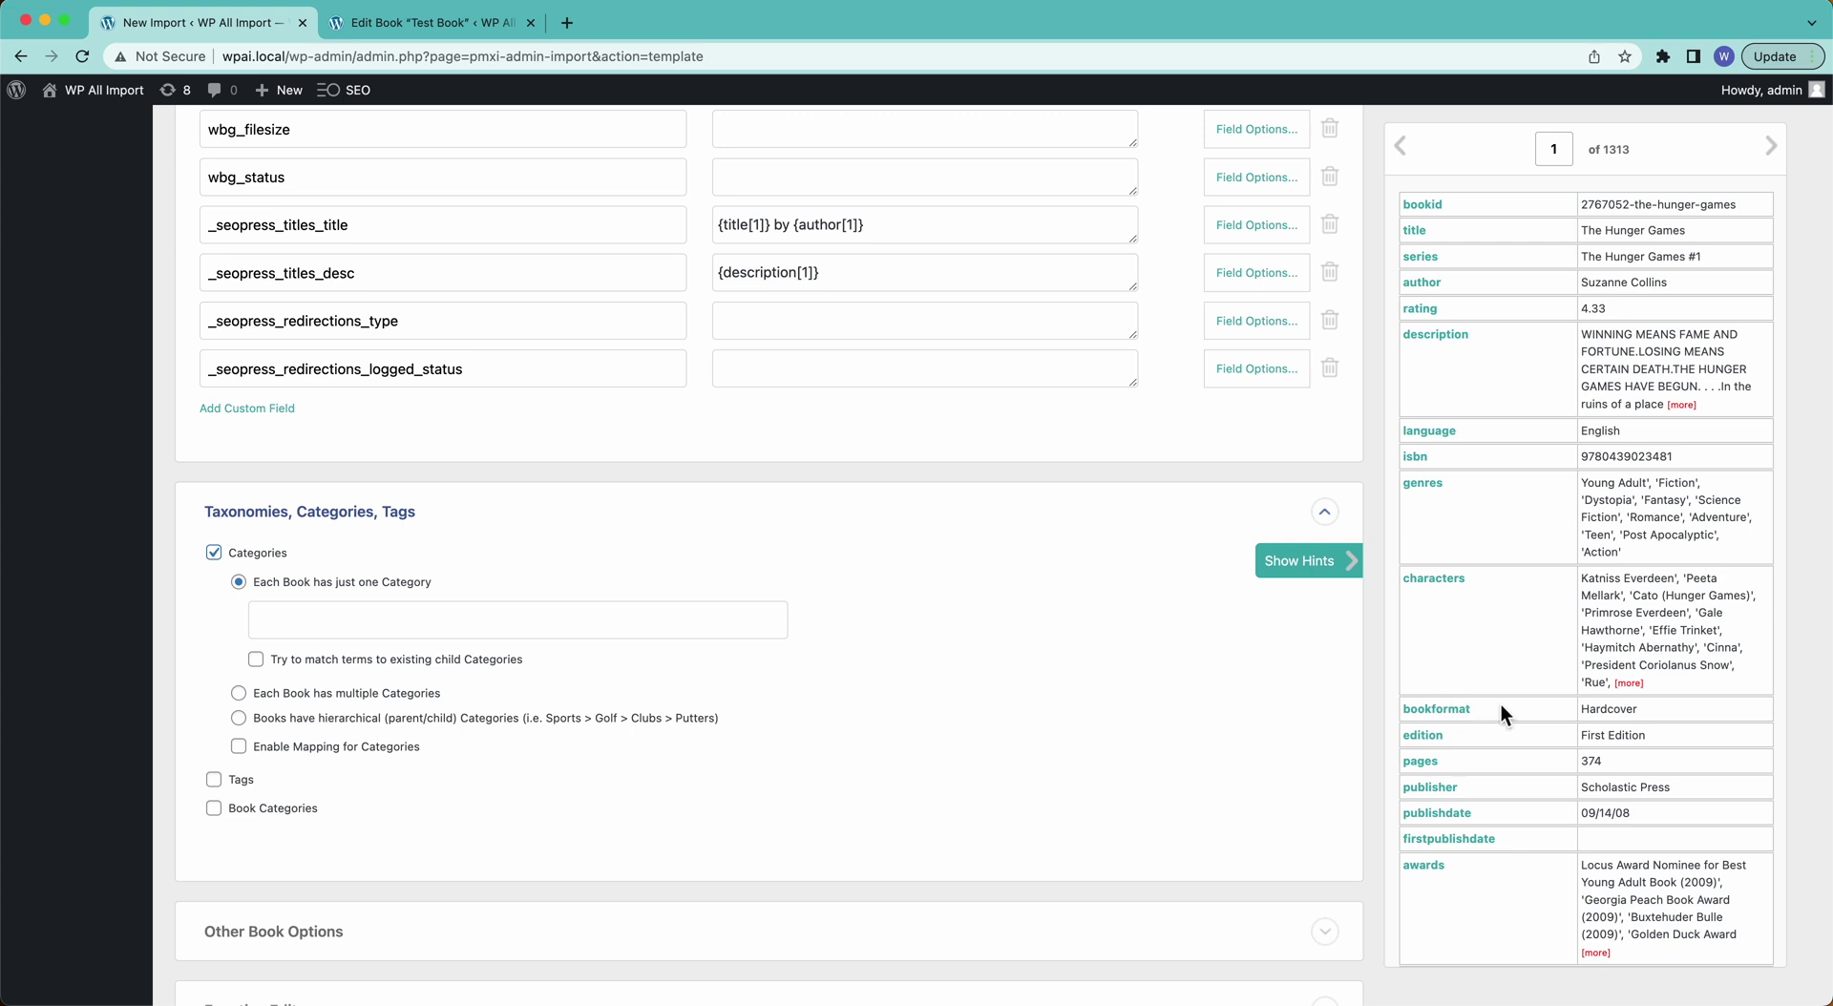
drag(1436, 485, 592, 621)
triple_click(375, 634)
key(BackSpace)
Choose multiple categories per book and map the genres element as the category list.
click(368, 707)
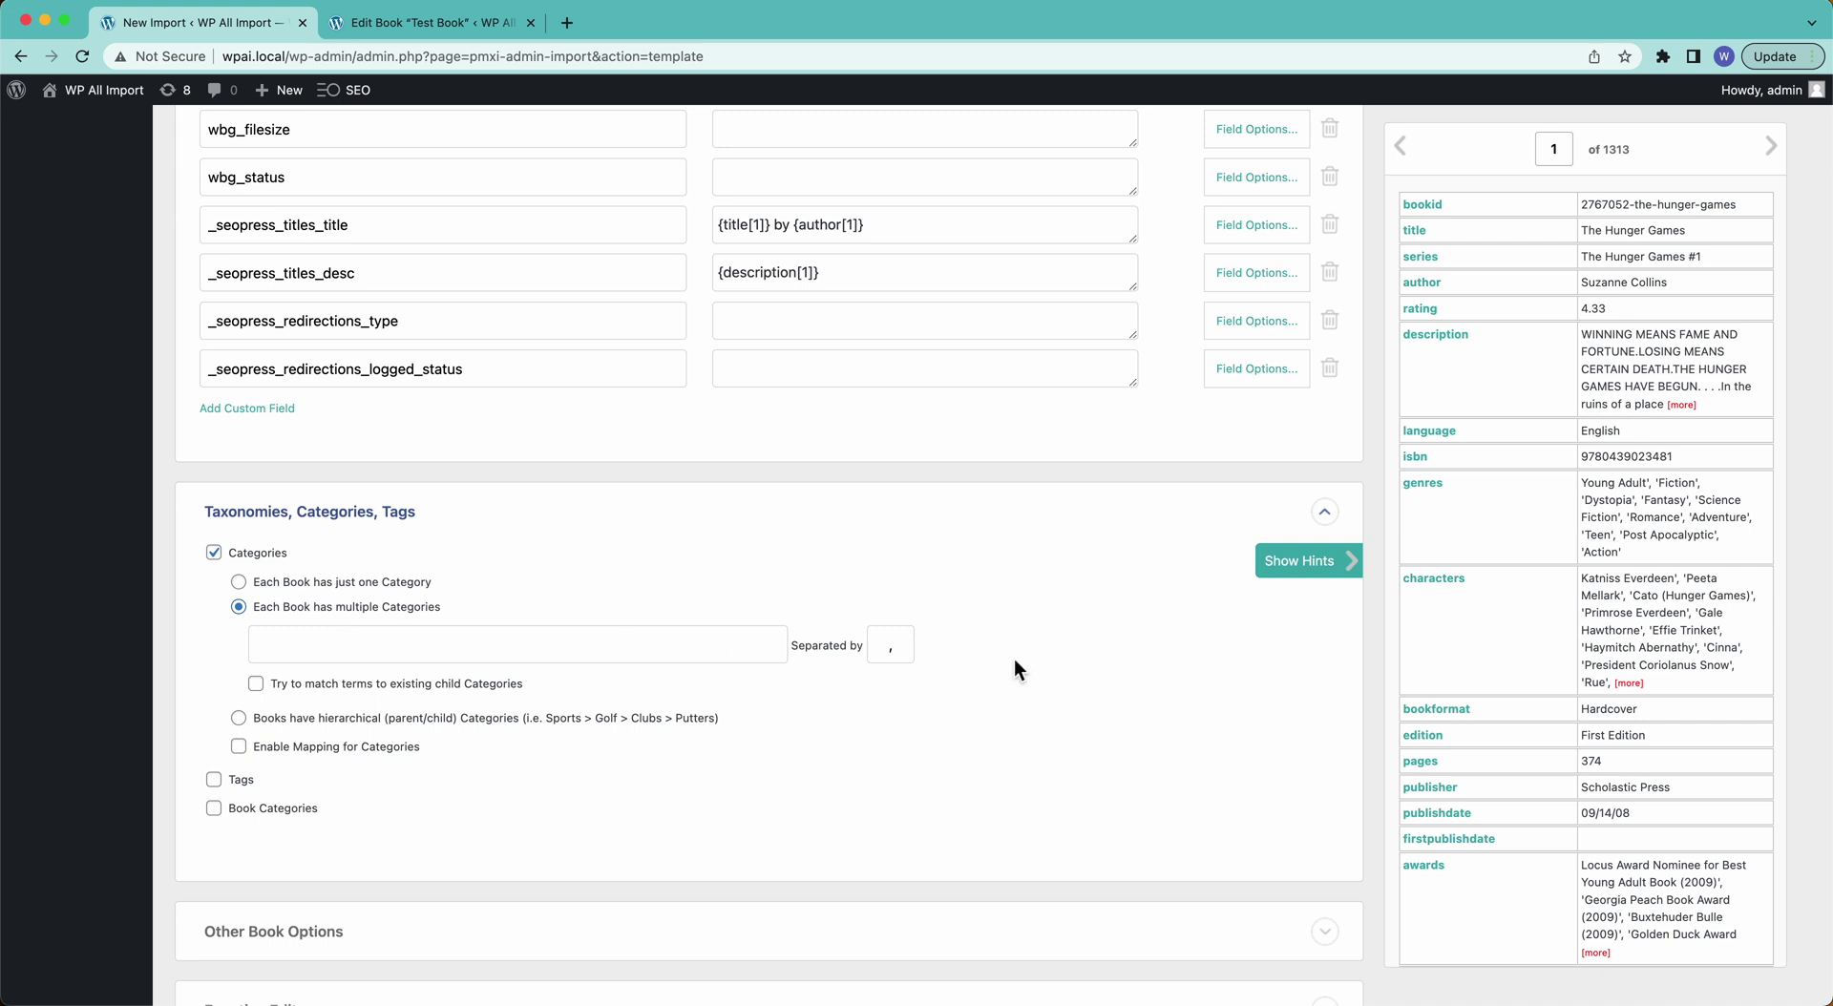
click(453, 717)
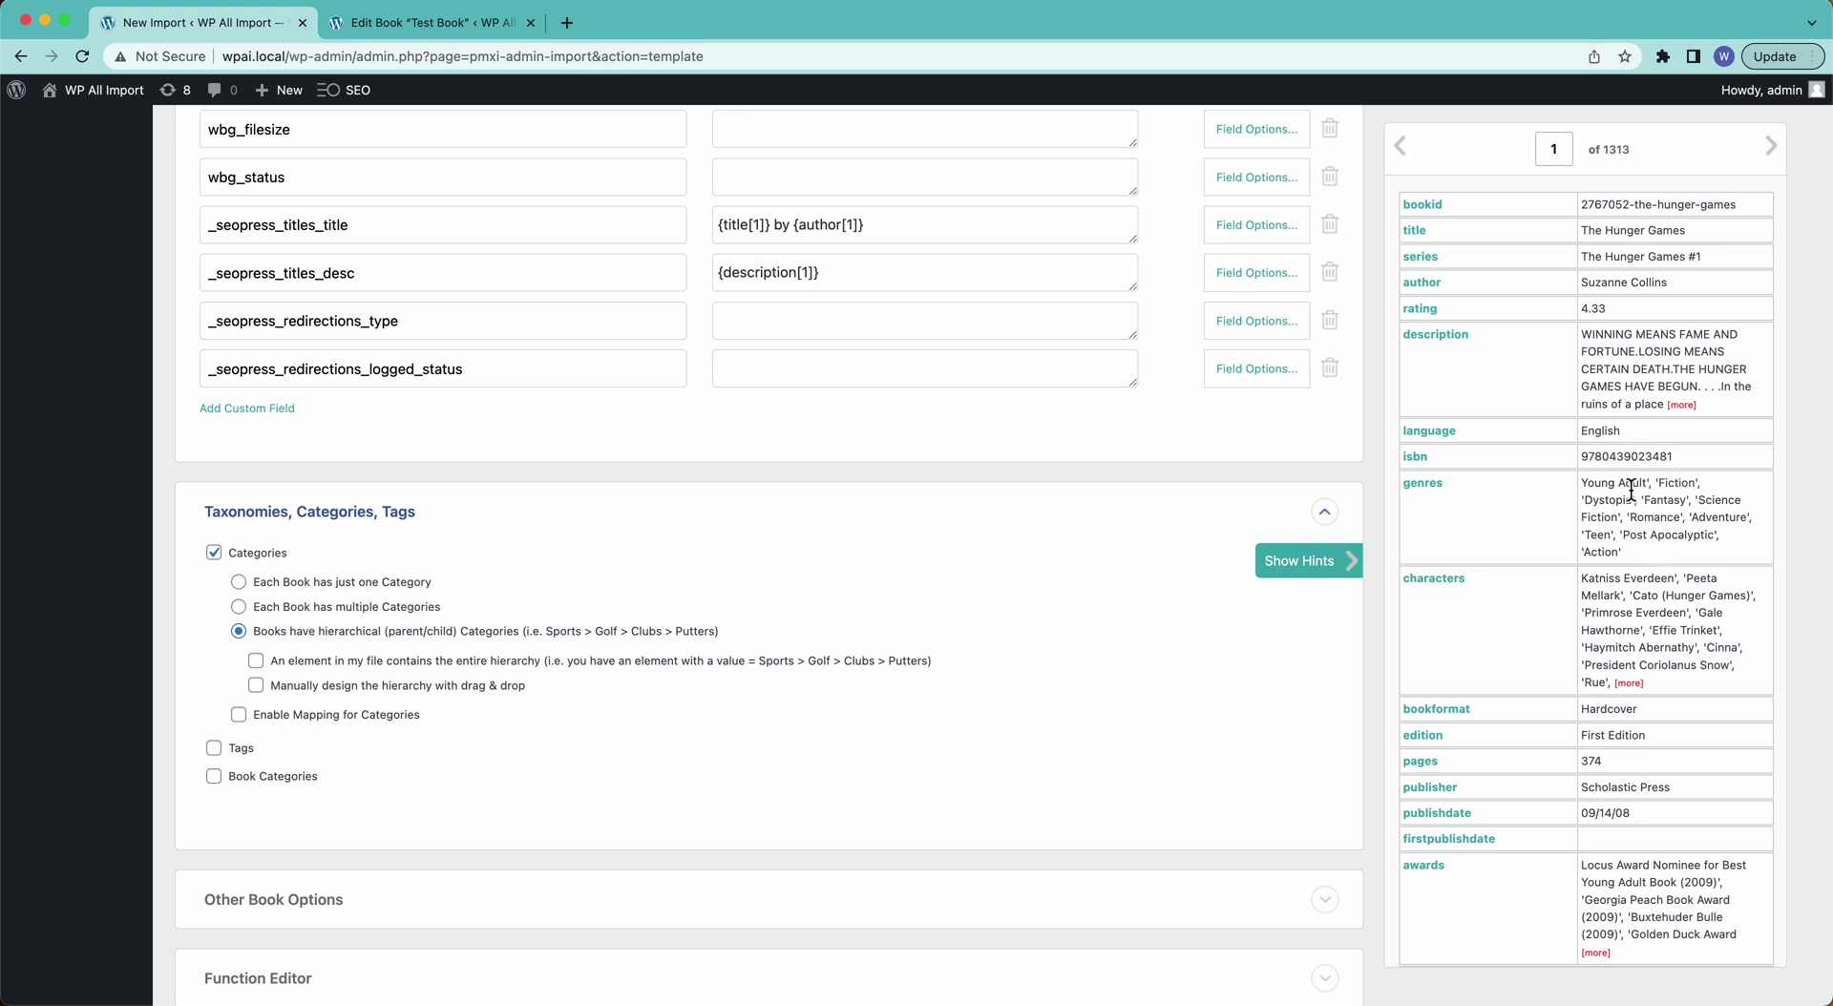
click(362, 607)
drag(1440, 491, 512, 645)
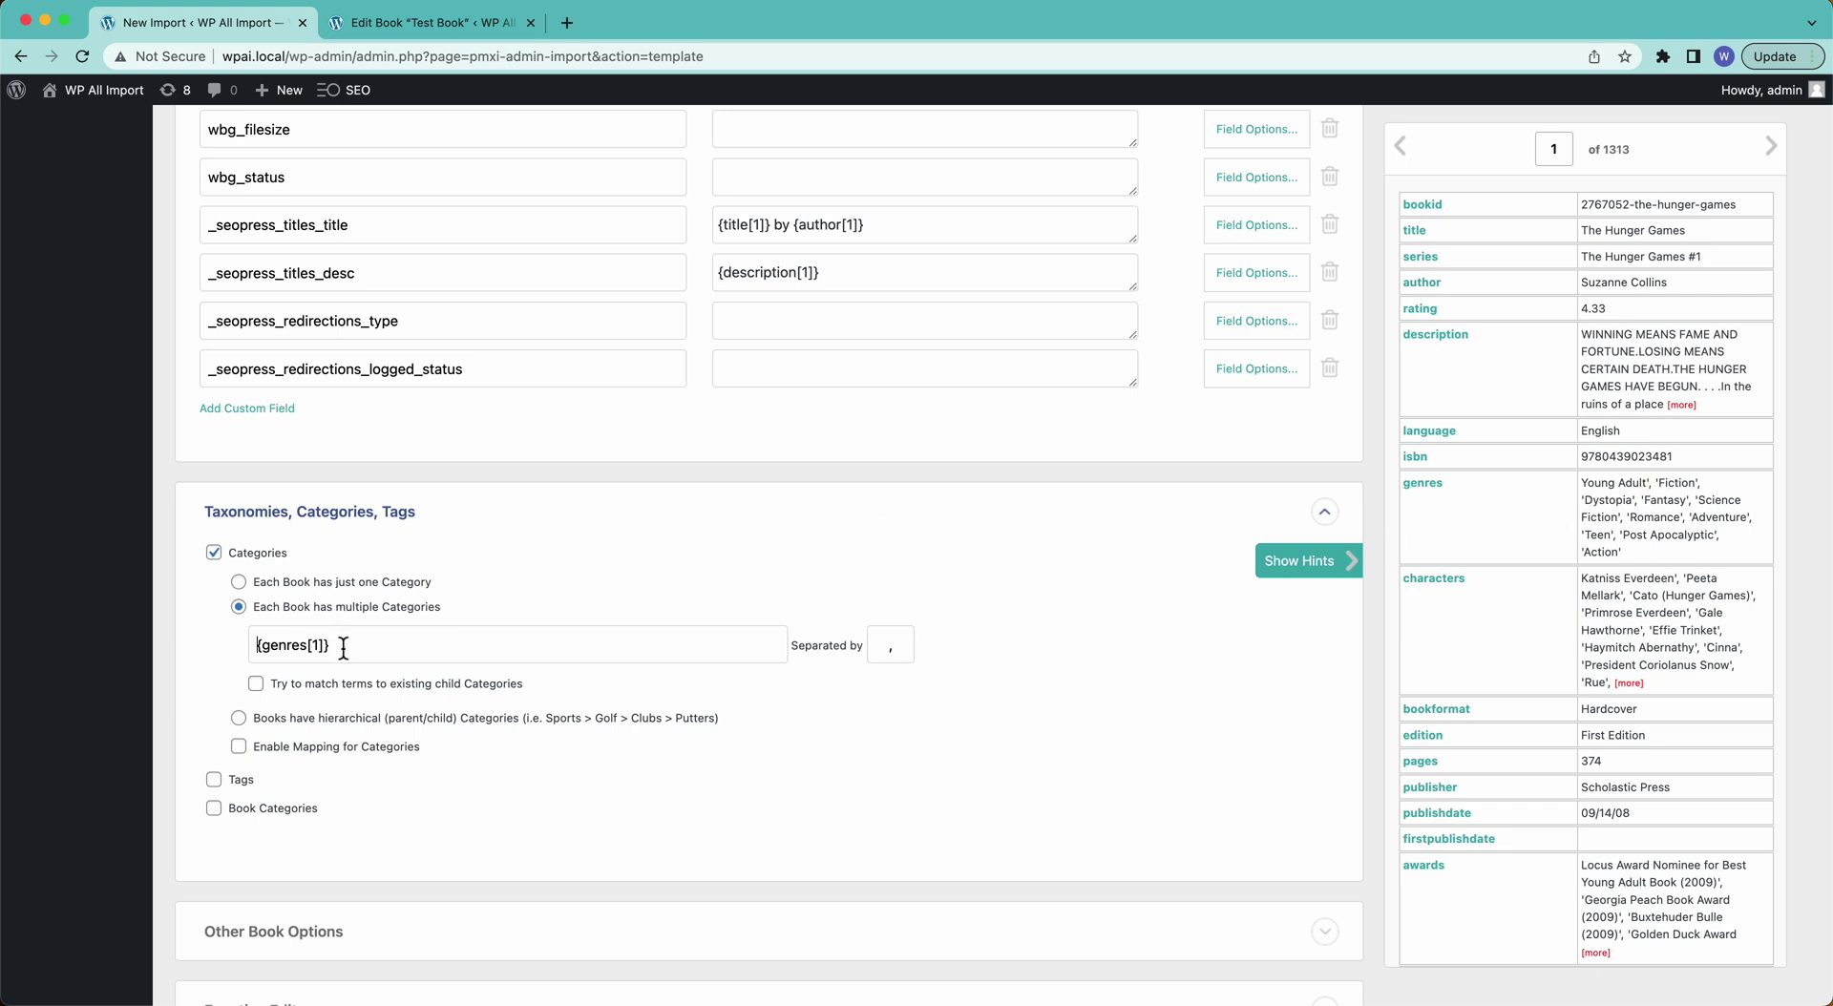
Change the multiple-categories value to [str_replace("'","",{genres[1]})] so single quotes are stripped from the genres.
click(258, 645)
text([str_replace("'","",{genres[1])
drag(259, 646, 464, 647)
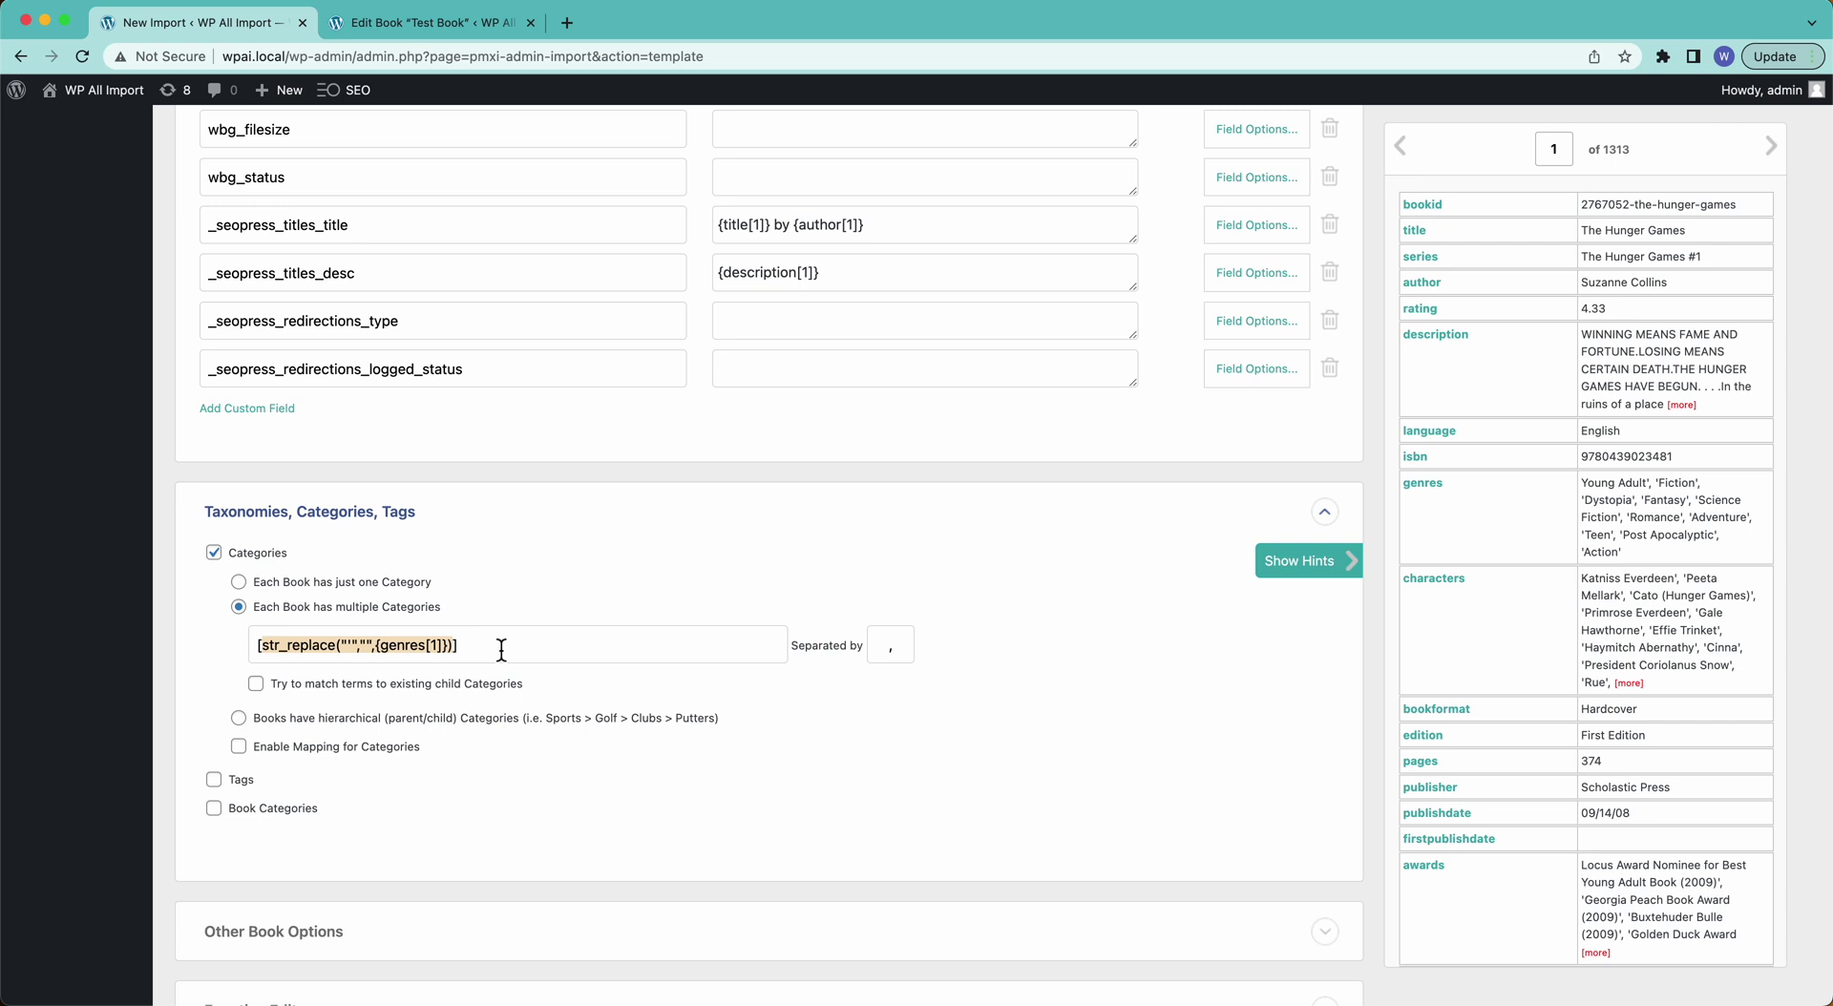
Expand the Function Editor section to view its PHP code area, and collapse it again.
scroll(406, 742, down, 3)
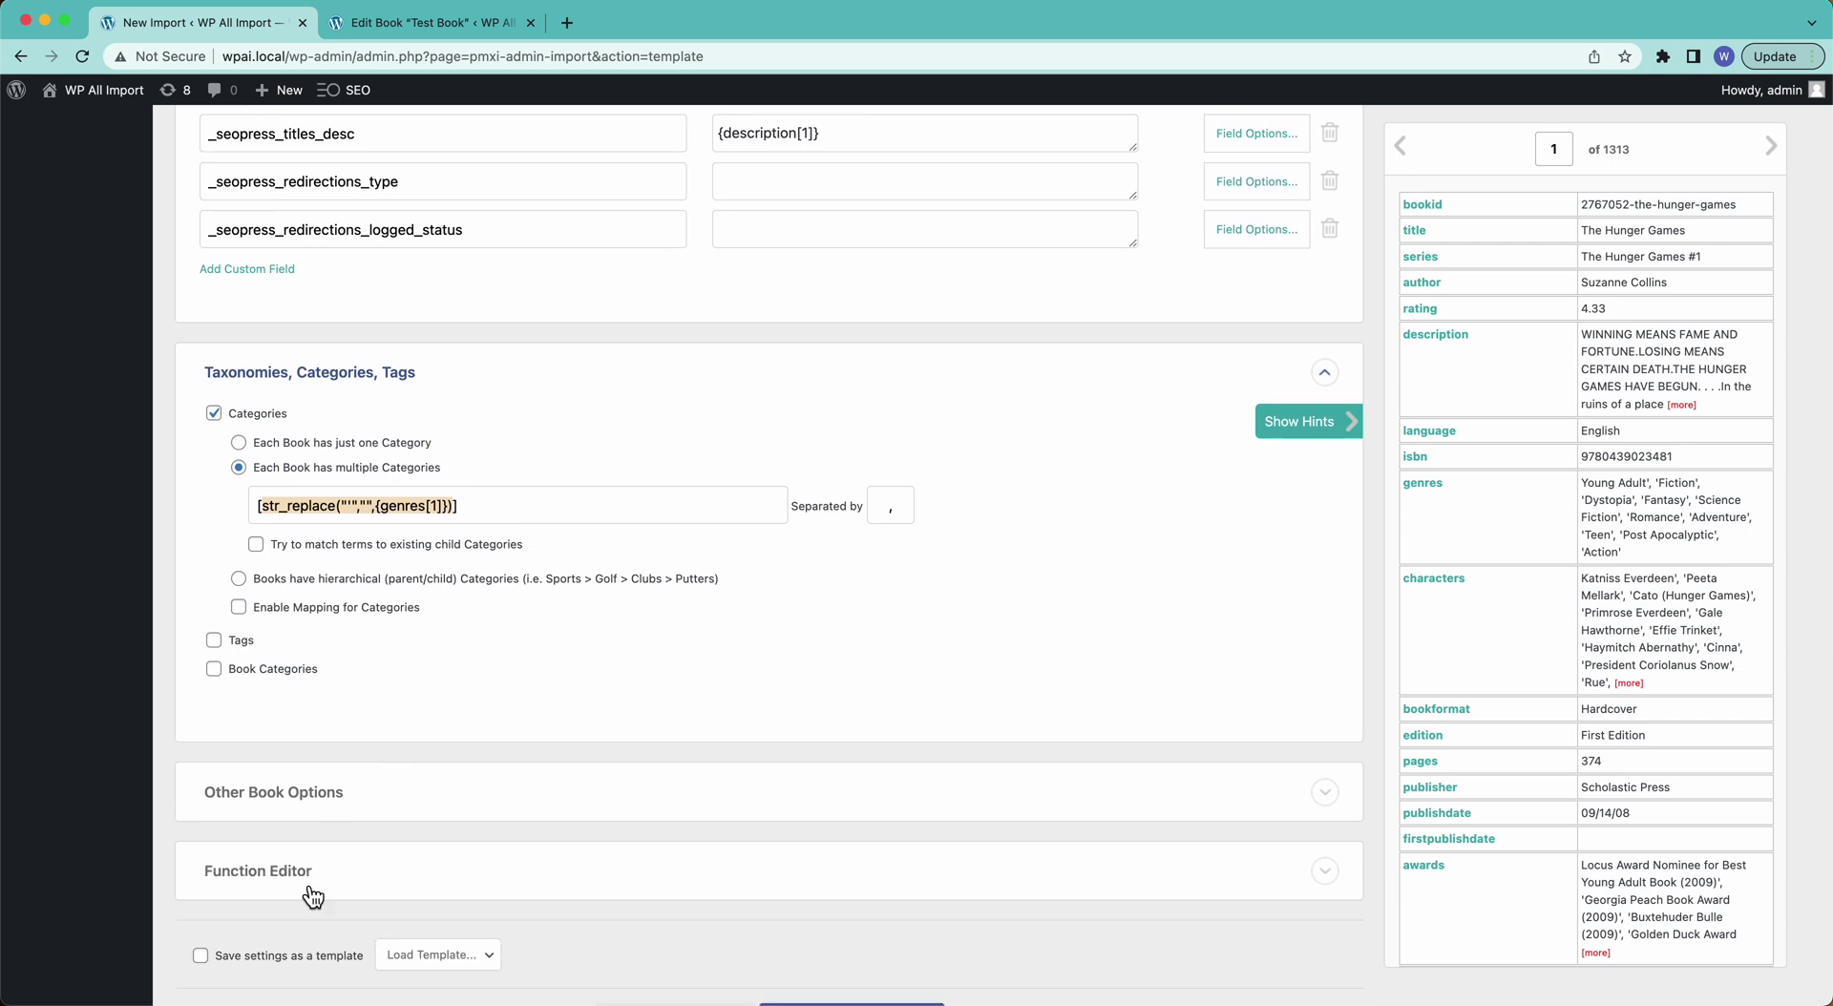
click(313, 896)
scroll(306, 821, down, 3)
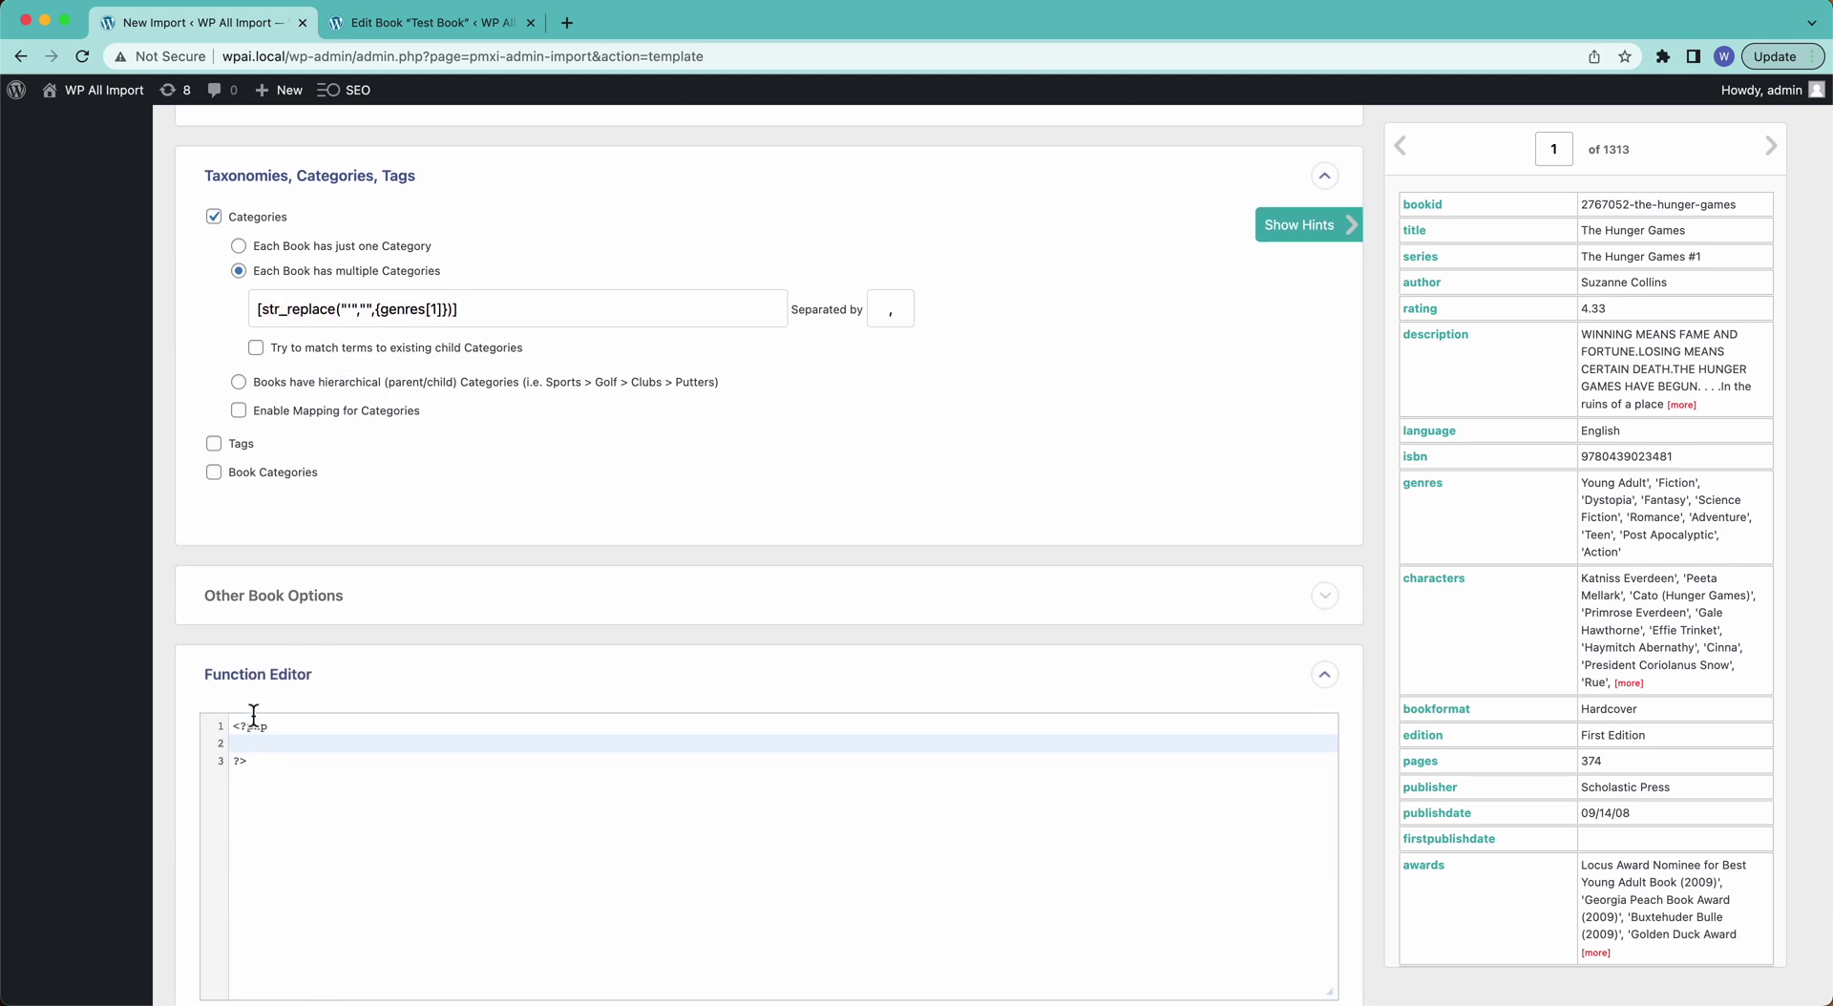
click(260, 676)
Review the custom field mappings and the title, content and image mappings of the import template.
scroll(260, 679, up, 5)
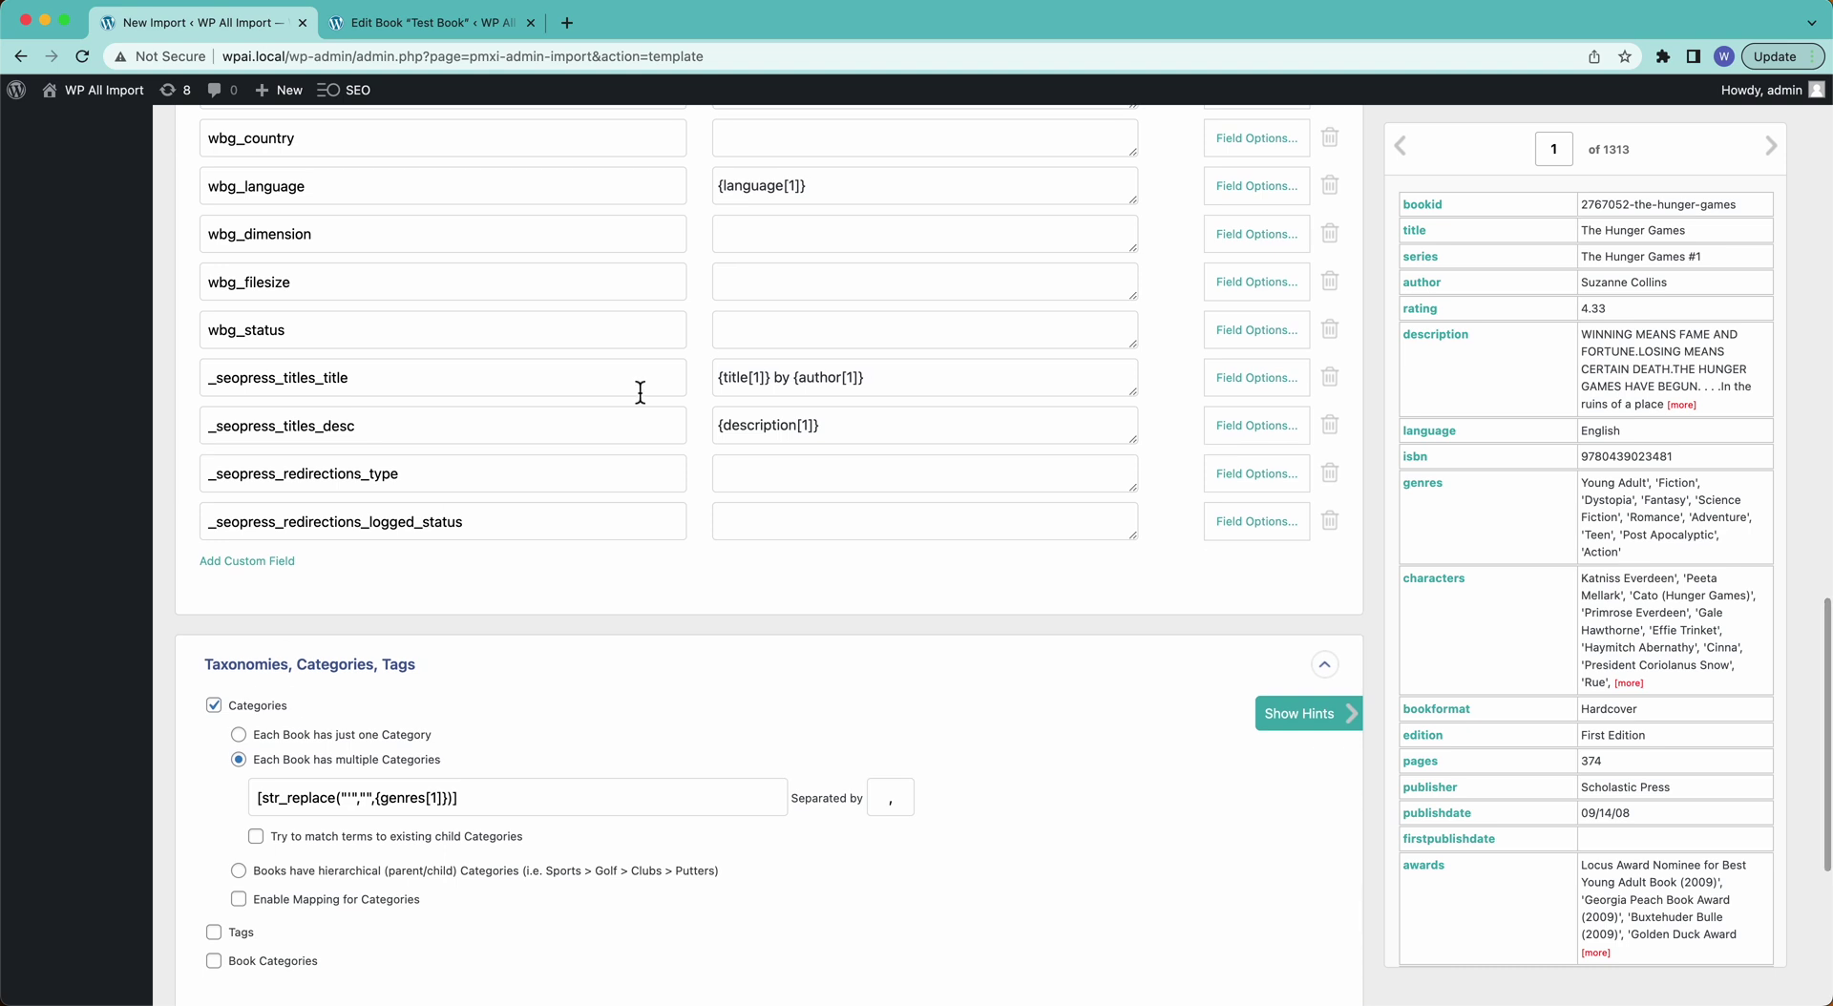
scroll(640, 392, up, 4)
scroll(850, 256, up, 1)
scroll(840, 253, down, 2)
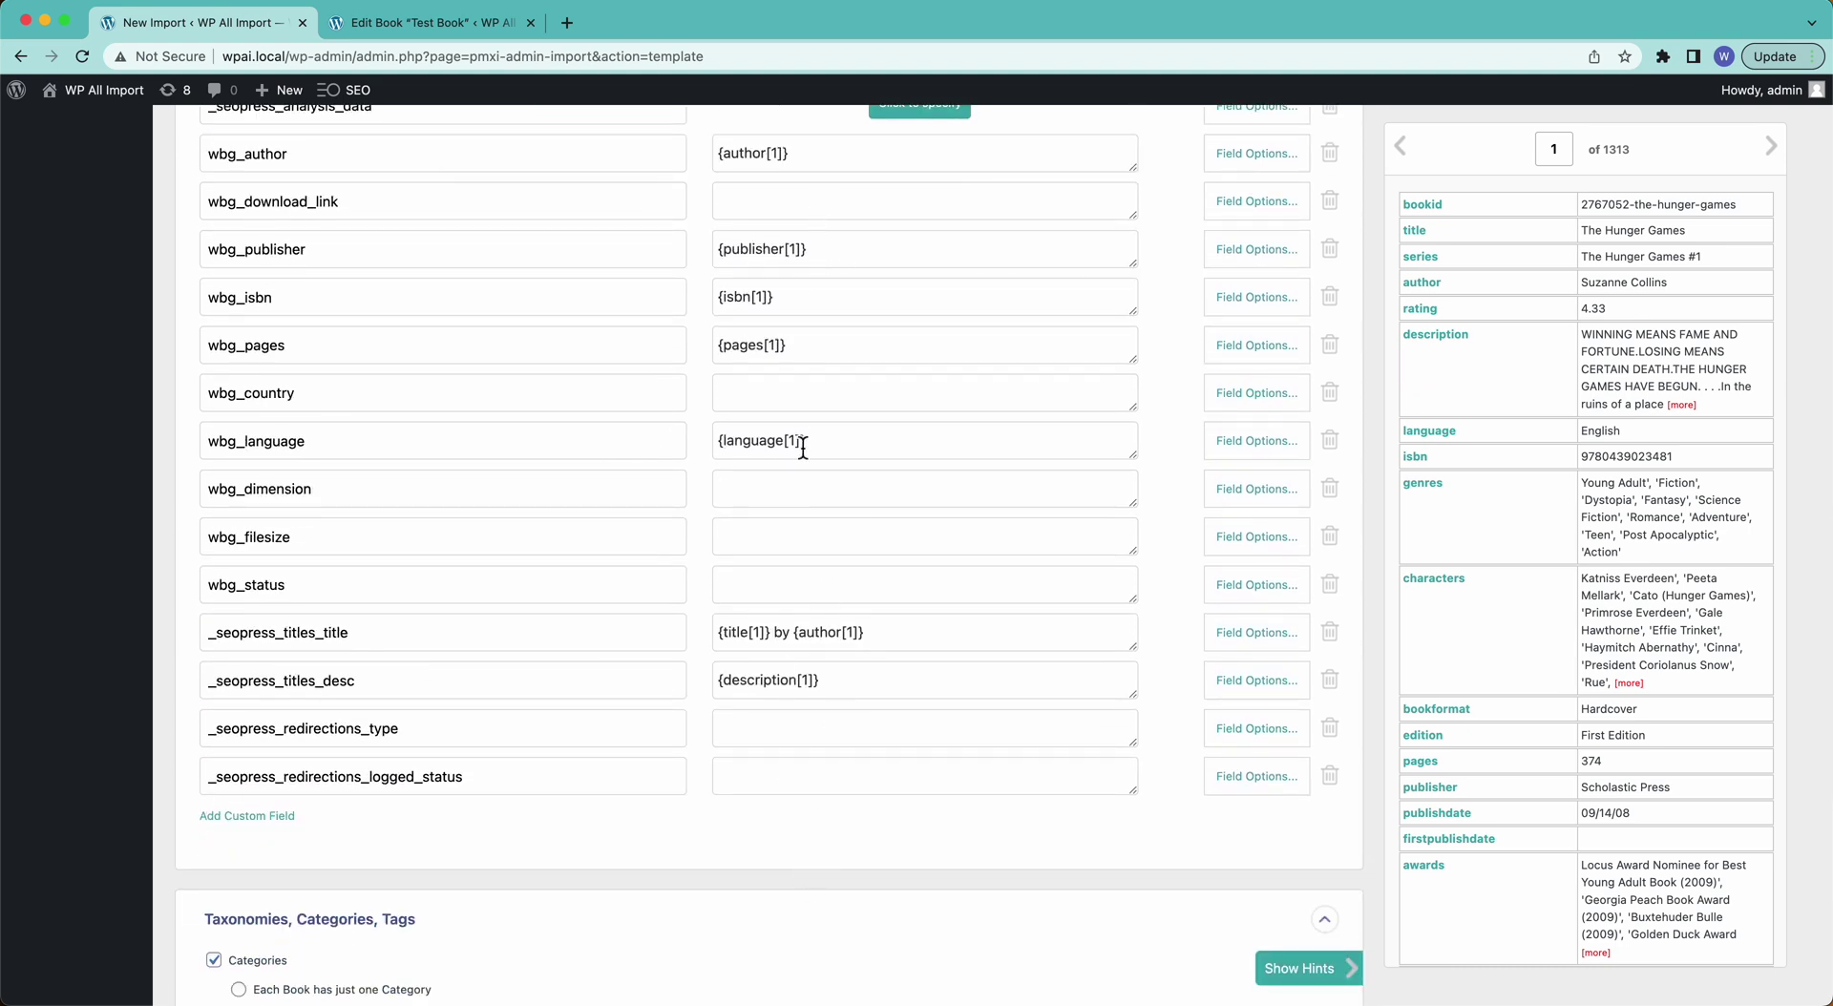
scroll(803, 448, up, 2)
scroll(816, 692, up, 1)
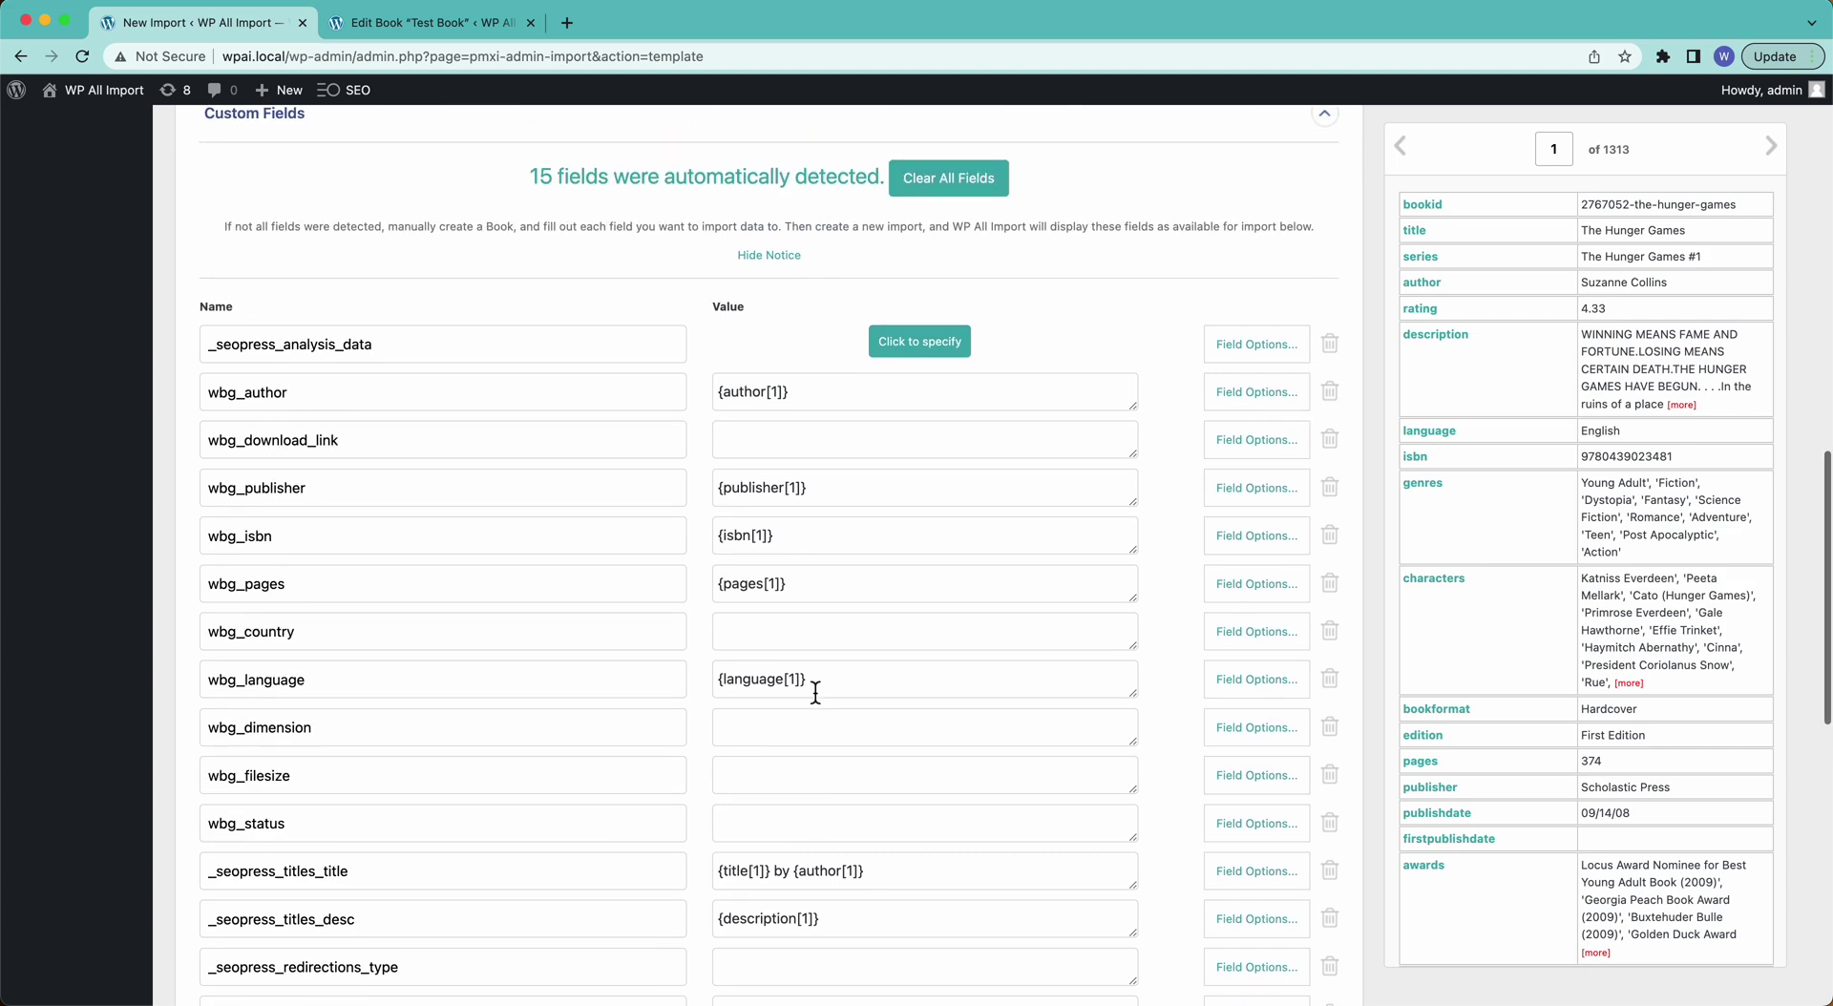
scroll(816, 693, up, 15)
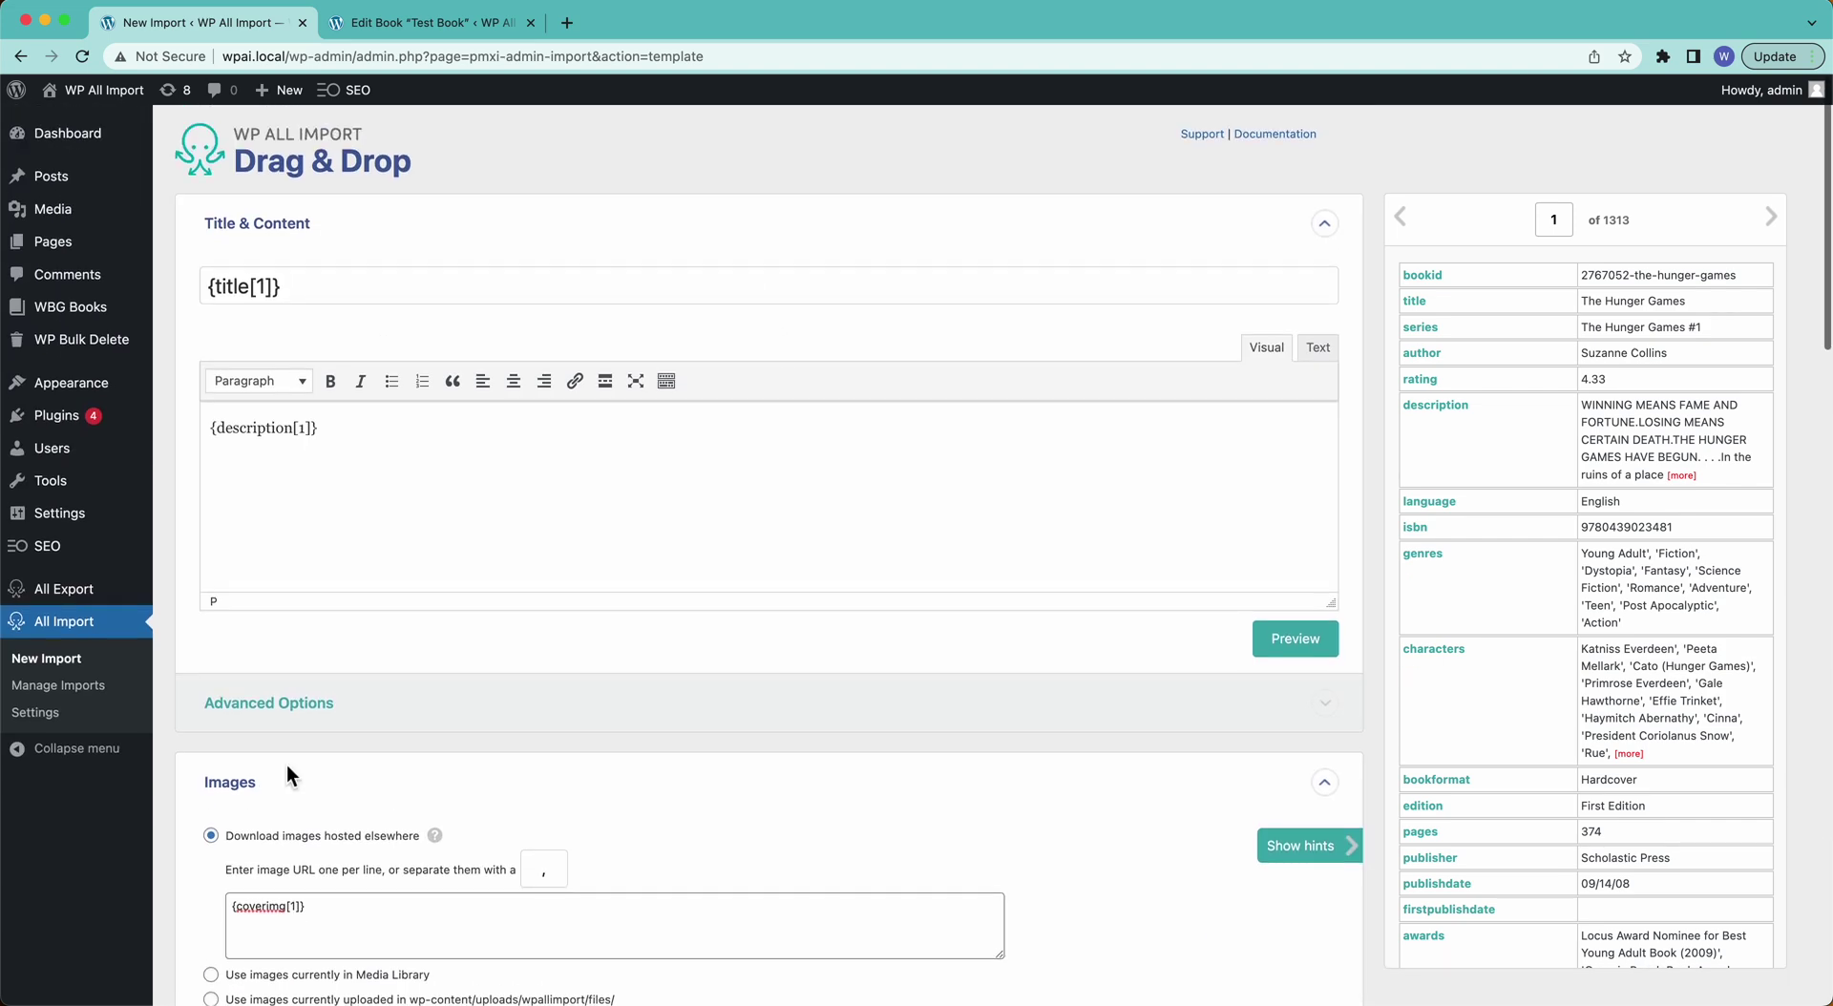
scroll(581, 309, down, 20)
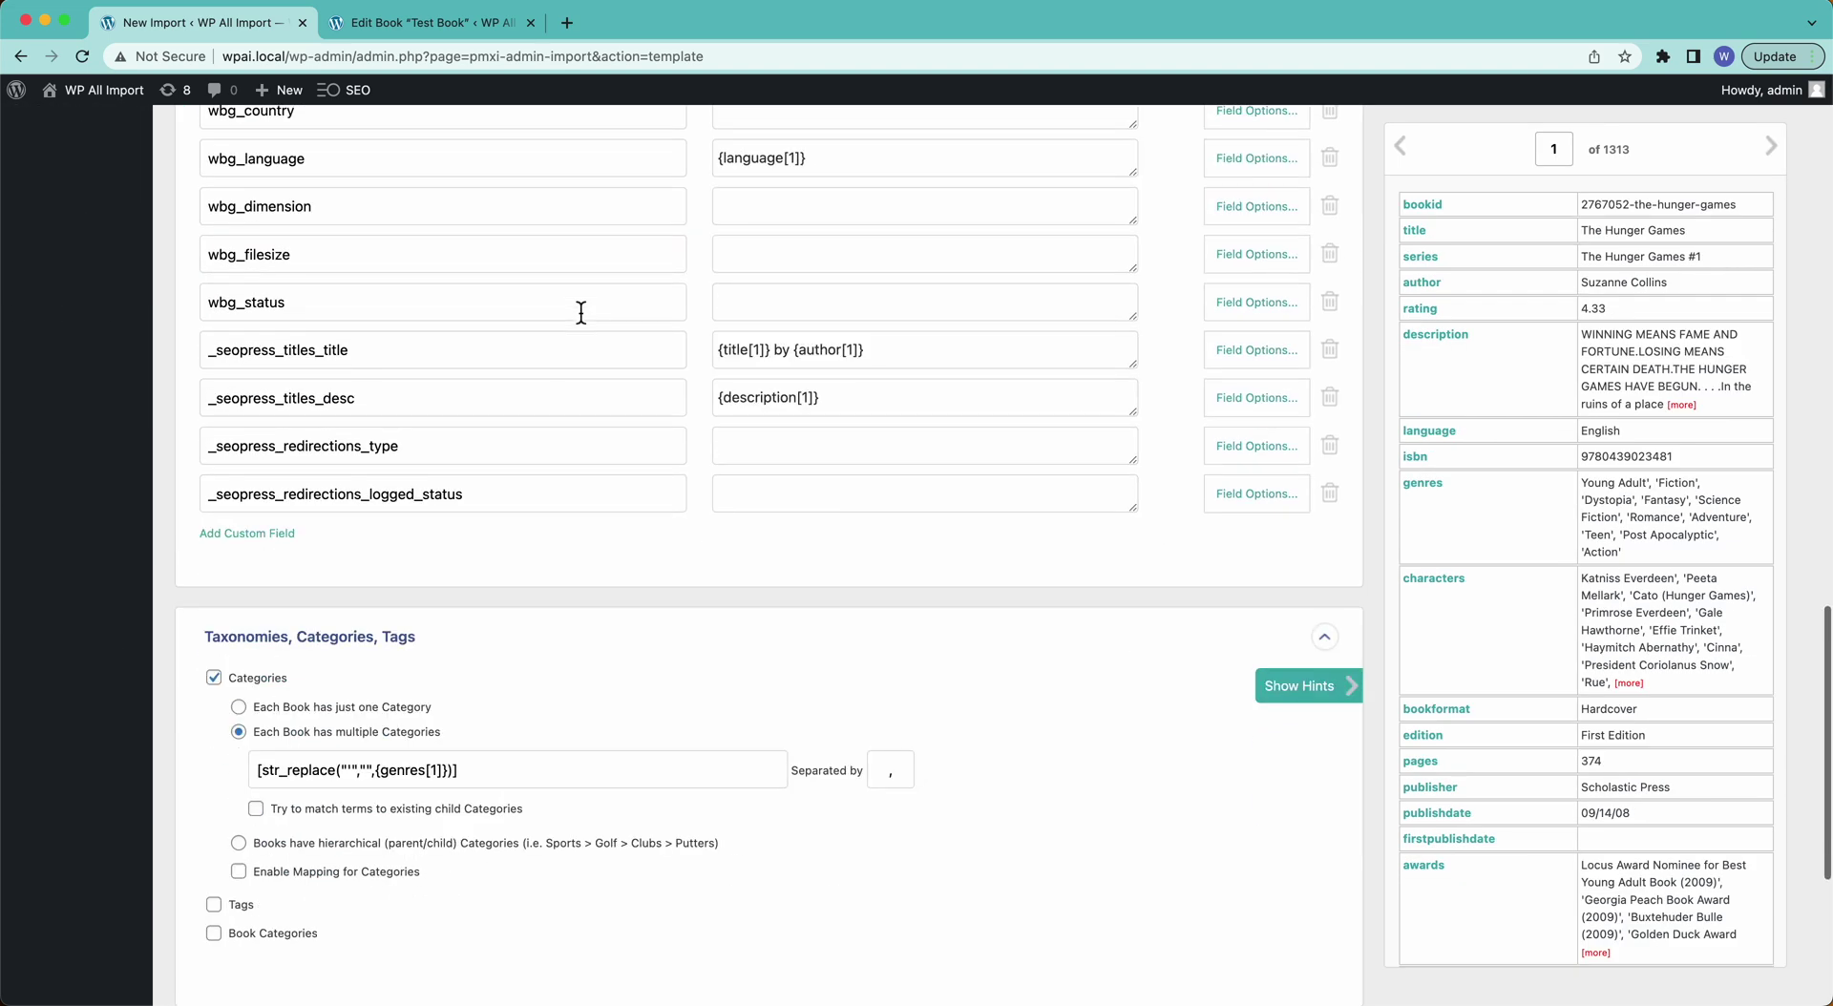
Copy the categories function [str_replace("'","",{genres[1]})] onto its own line above {description[1]} in the content editor.
scroll(580, 309, down, 3)
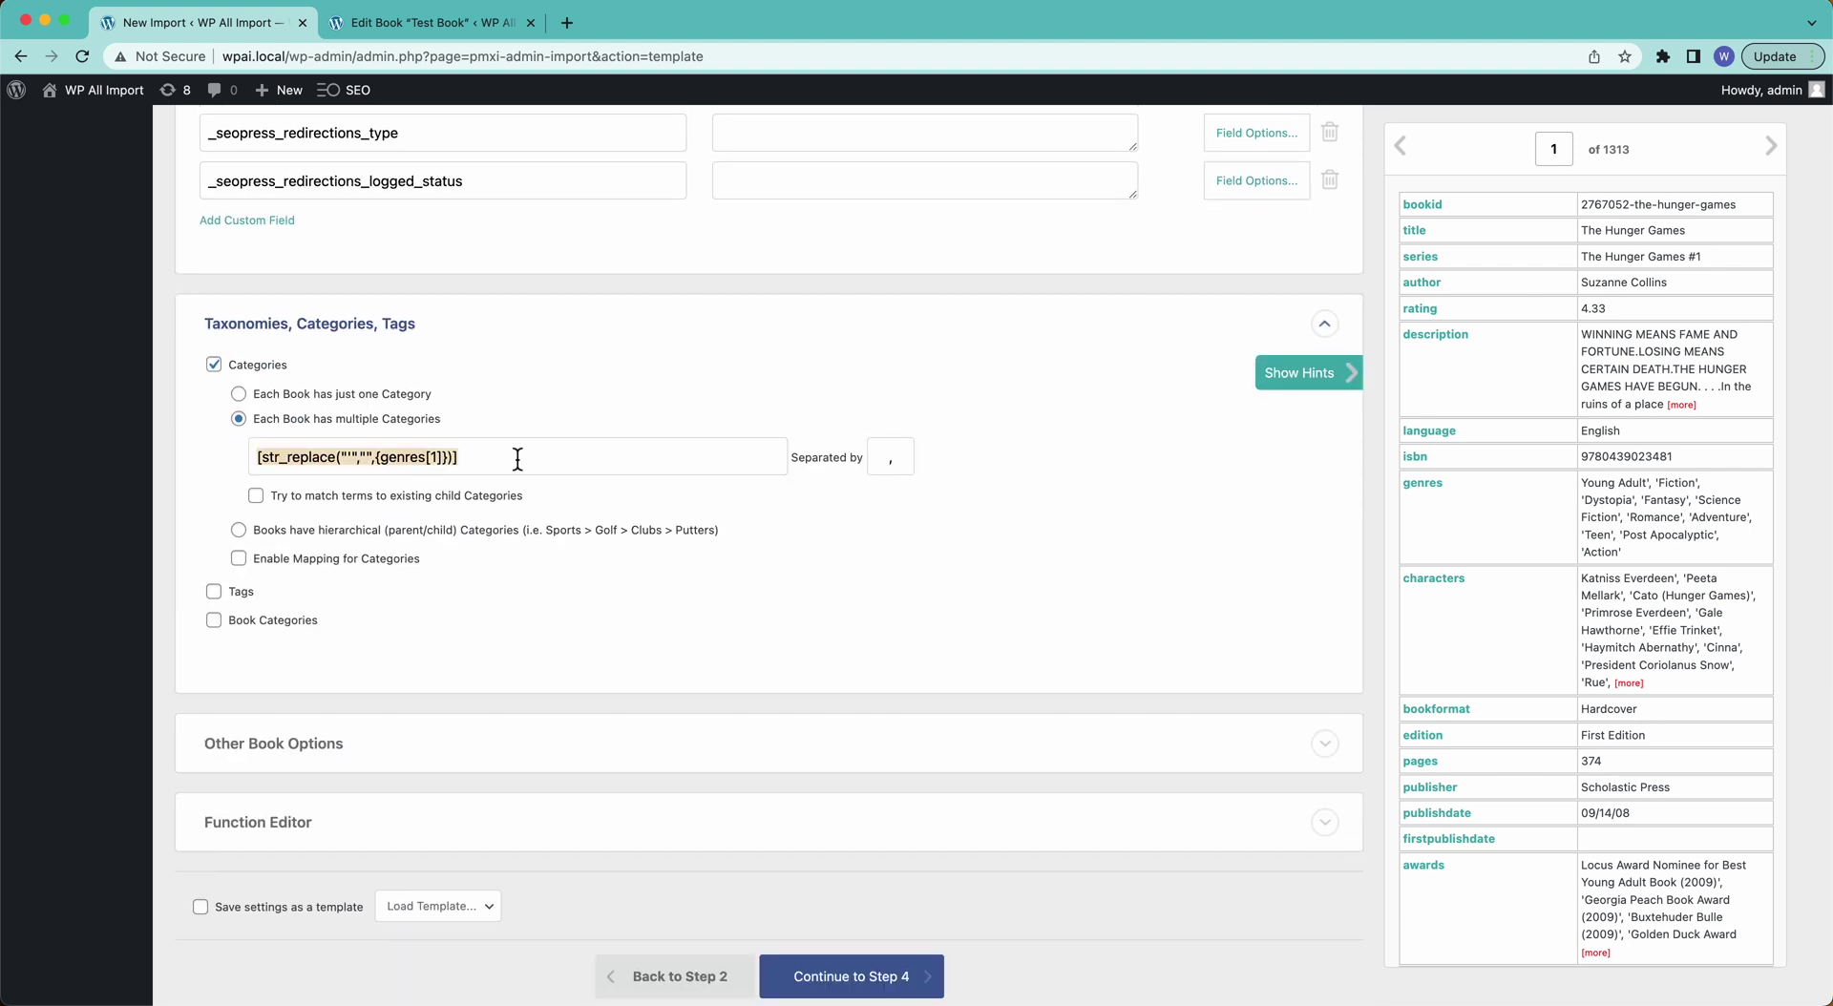
scroll(518, 455, up, 12)
scroll(522, 458, up, 9)
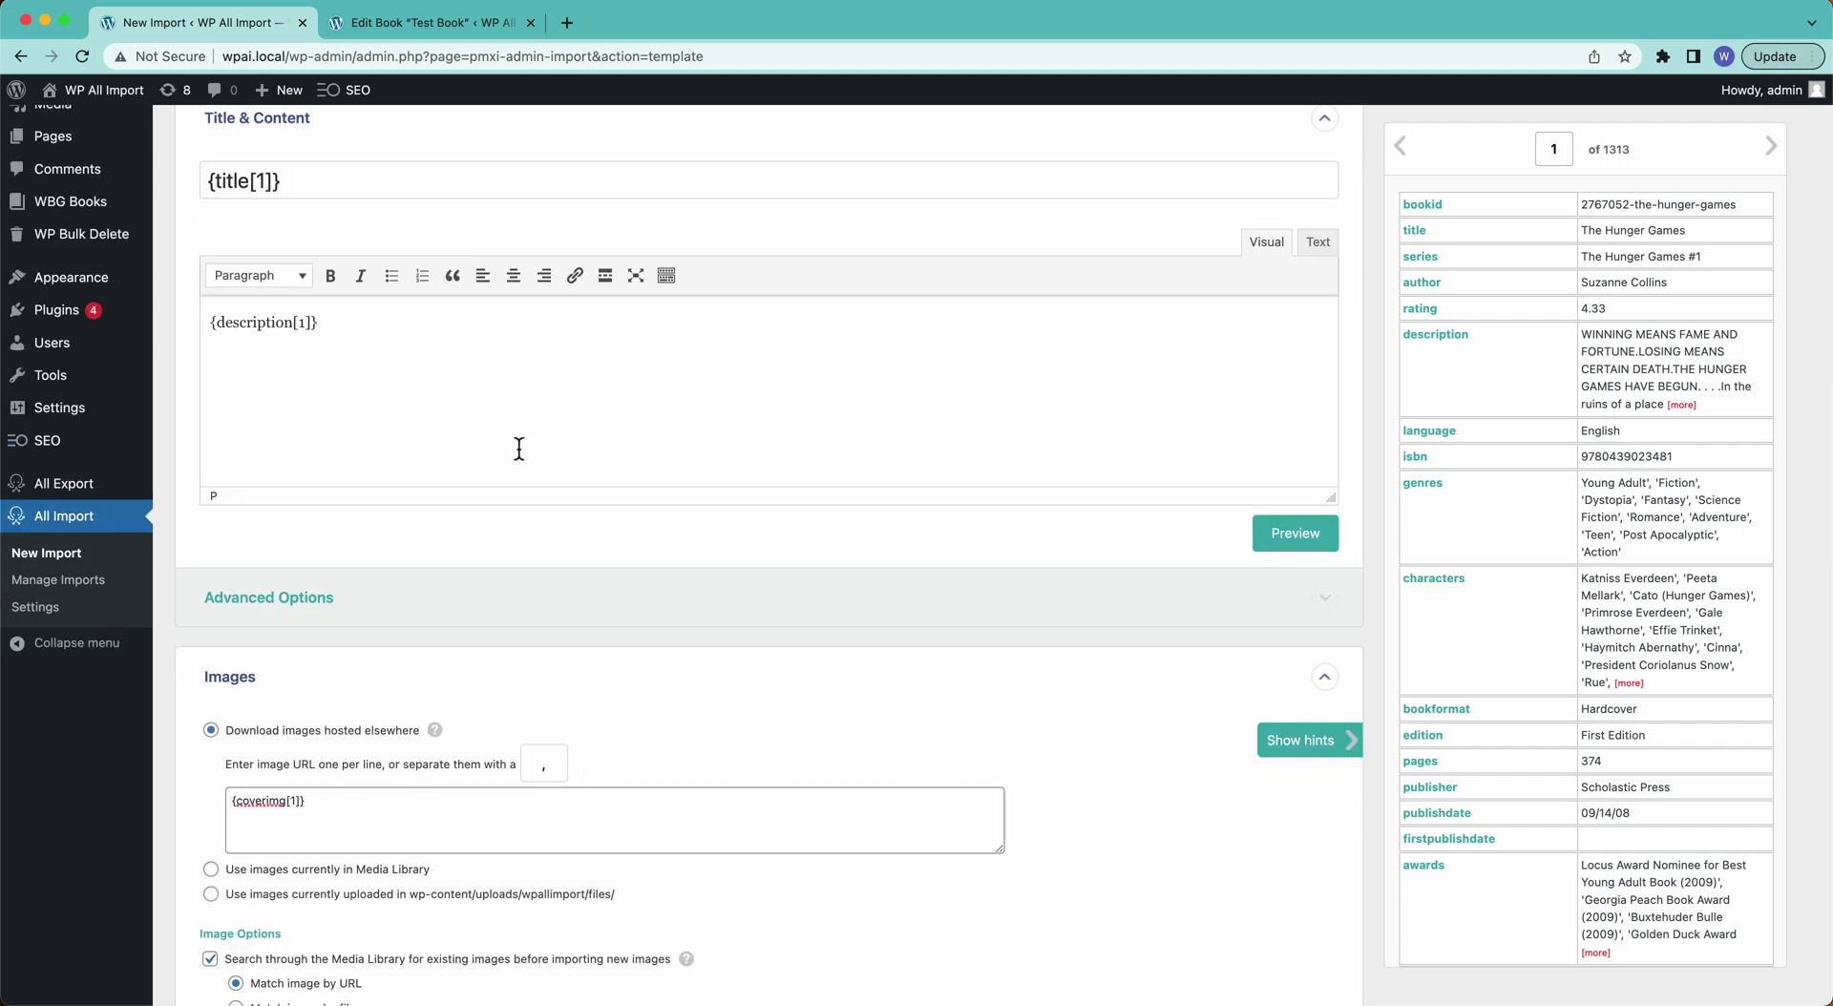
key(super+Left)
key(Return)
text([str_replace("'","",{genres[1]})])
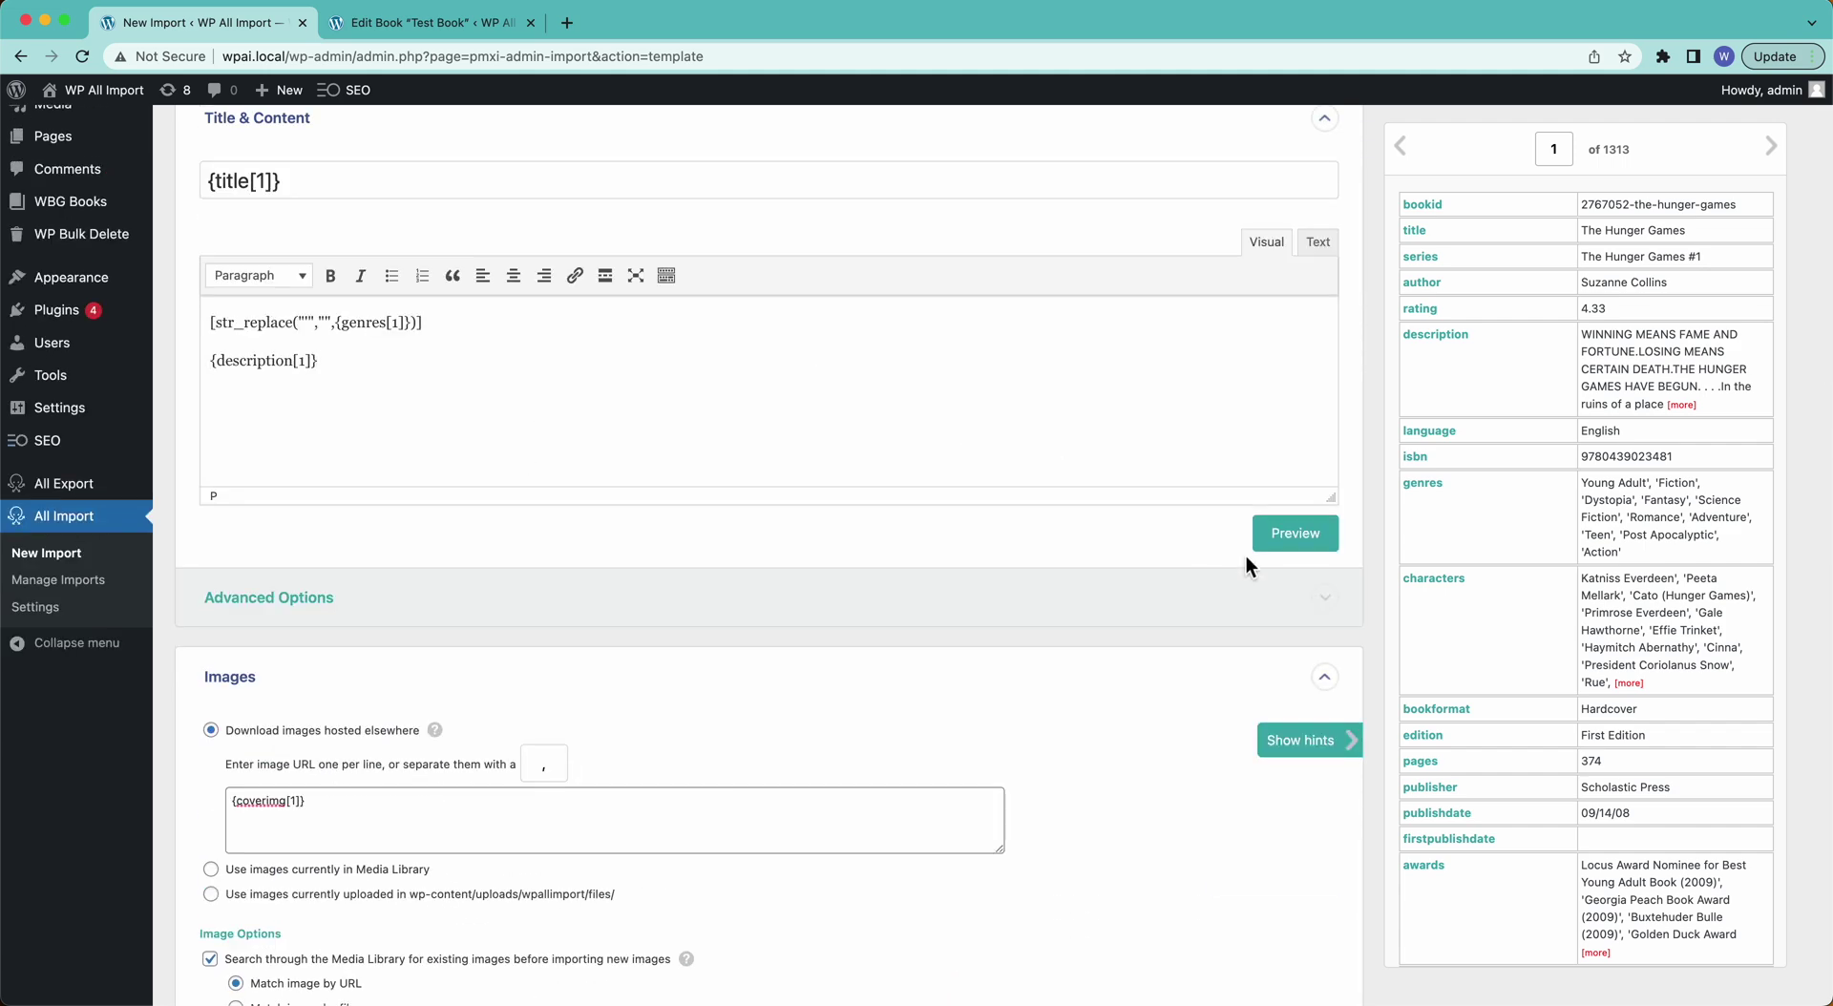
Preview the first record's content to check the genre list produced by the function, and dismiss the preview.
click(1296, 533)
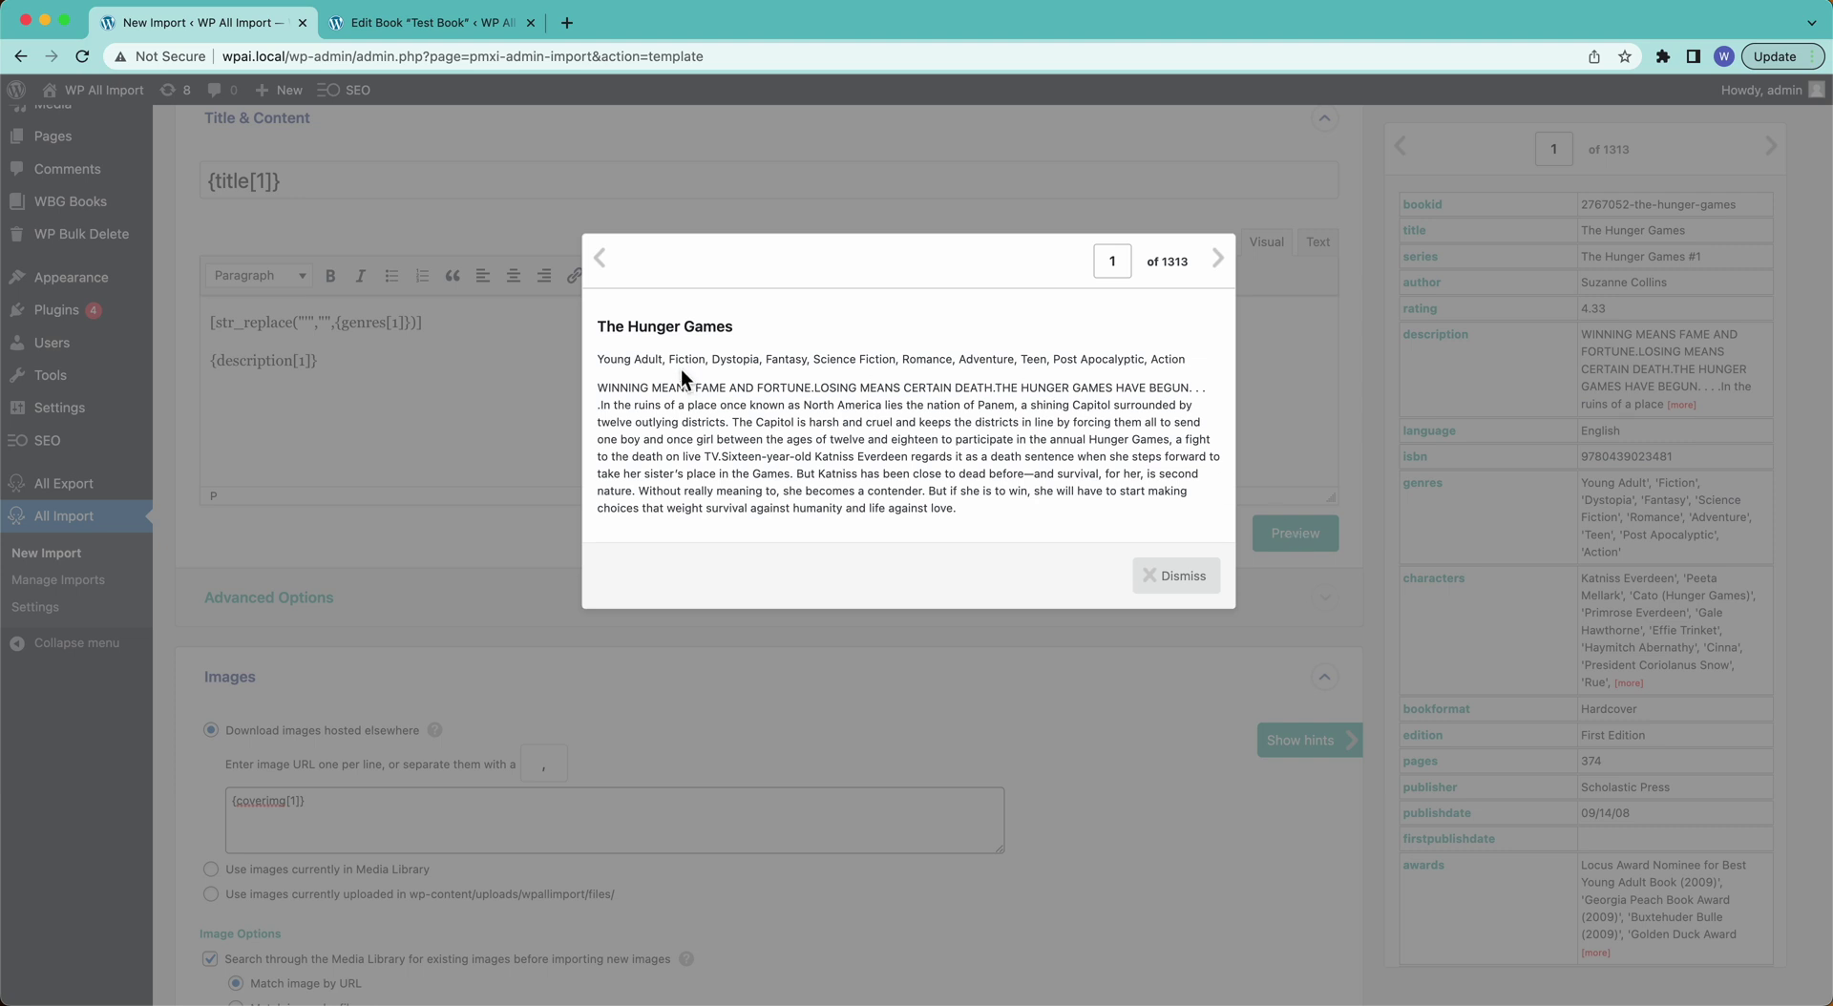
drag(677, 361, 1060, 368)
click(1061, 368)
click(1146, 566)
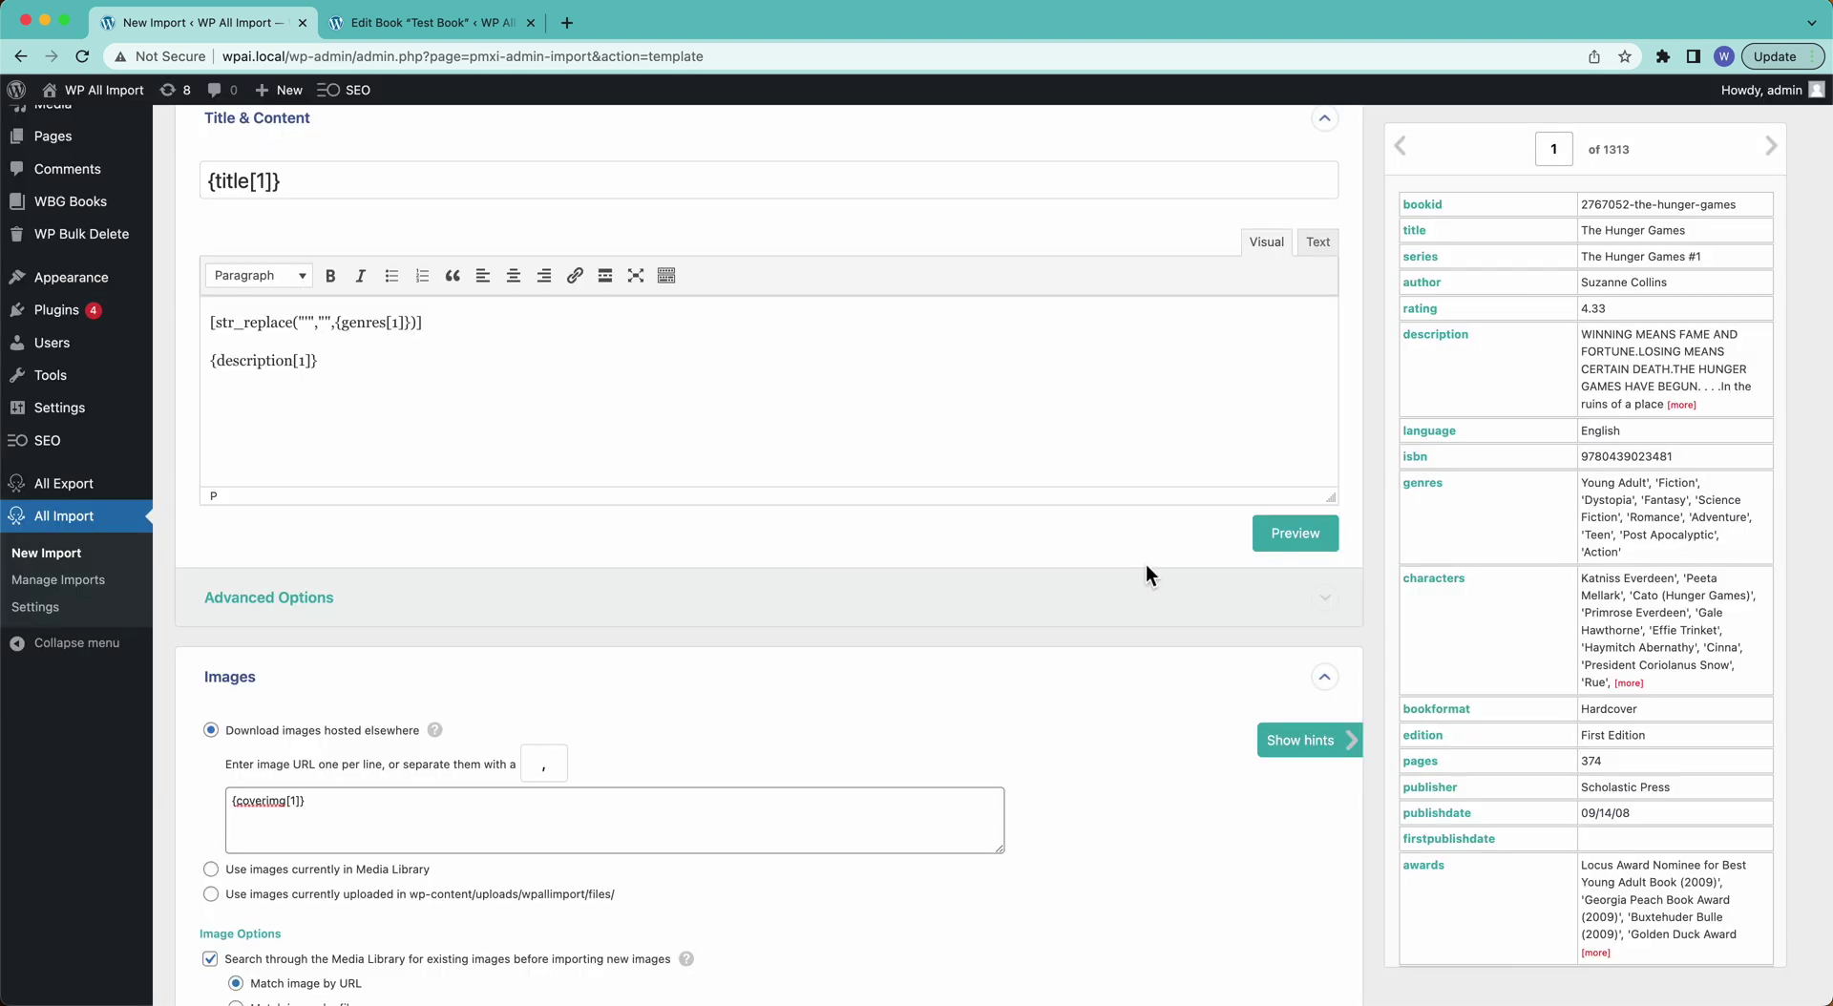
Remove the str_replace line from the book content, leaving only the description element.
click(401, 367)
key(BackSpace)
key(super+BackSpace)
scroll(401, 366, down, 15)
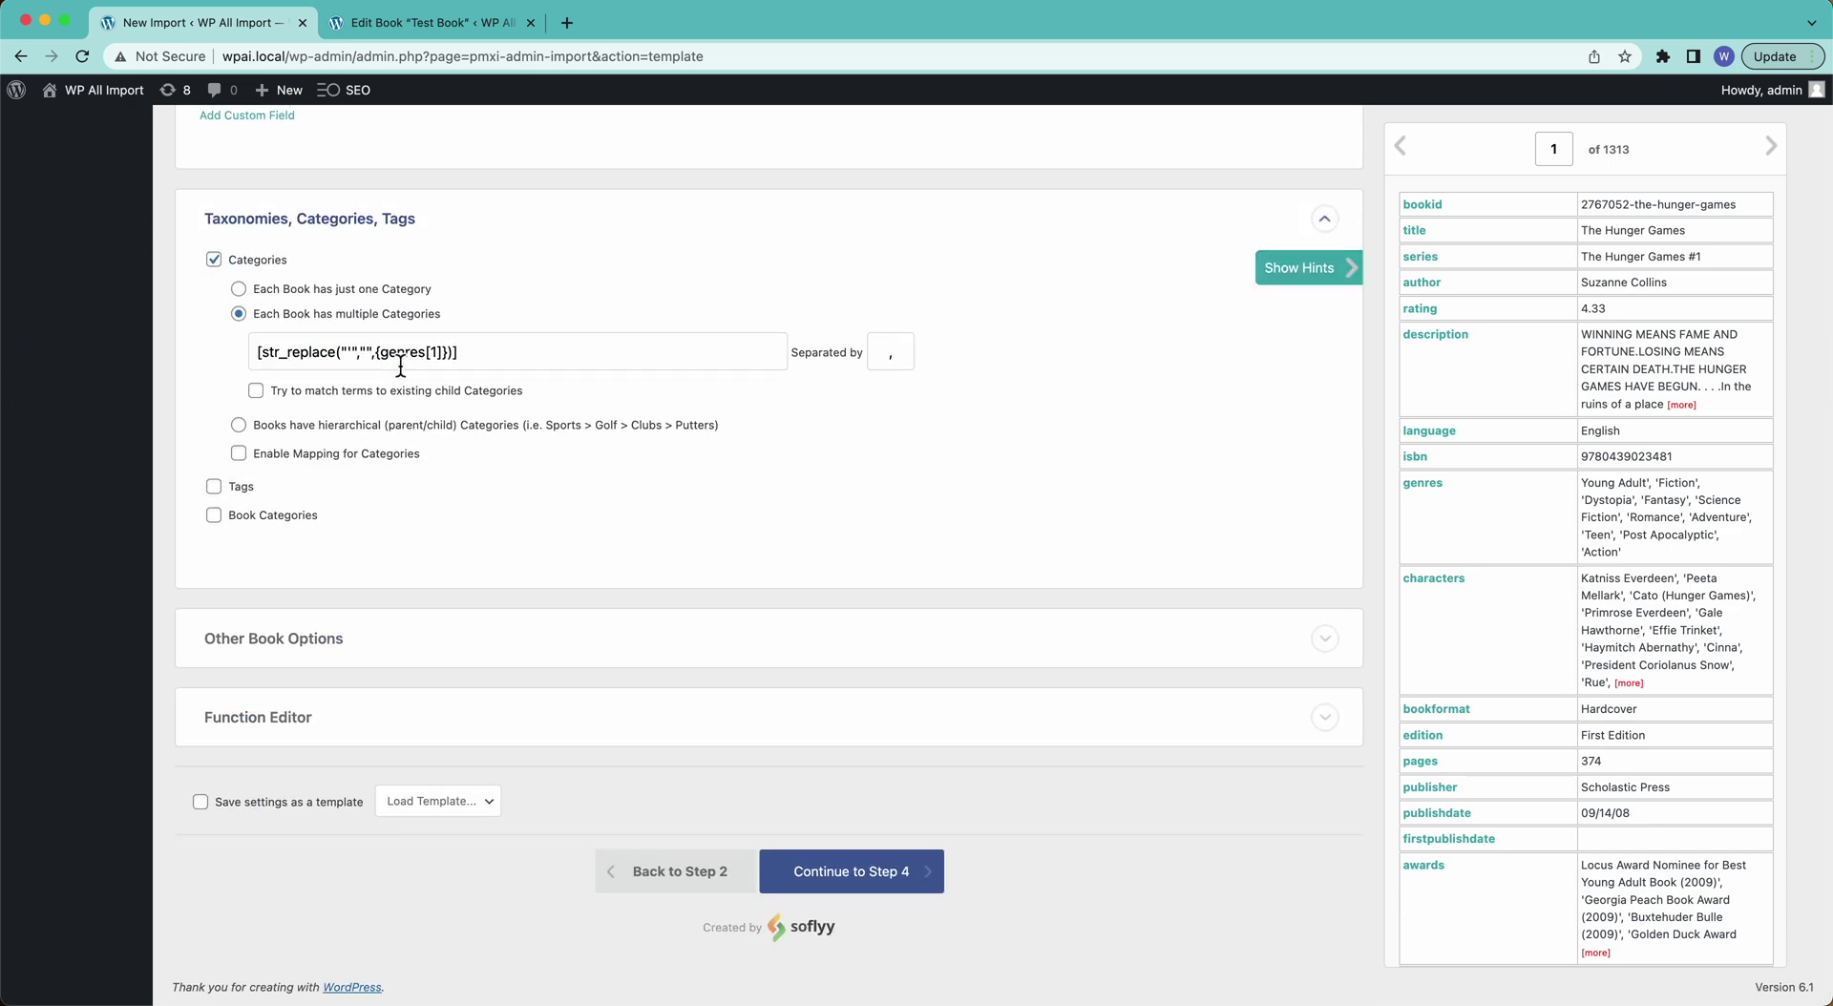
Expand the Other Book Options section to view its settings, and collapse it again.
scroll(399, 362, up, 8)
scroll(399, 363, down, 8)
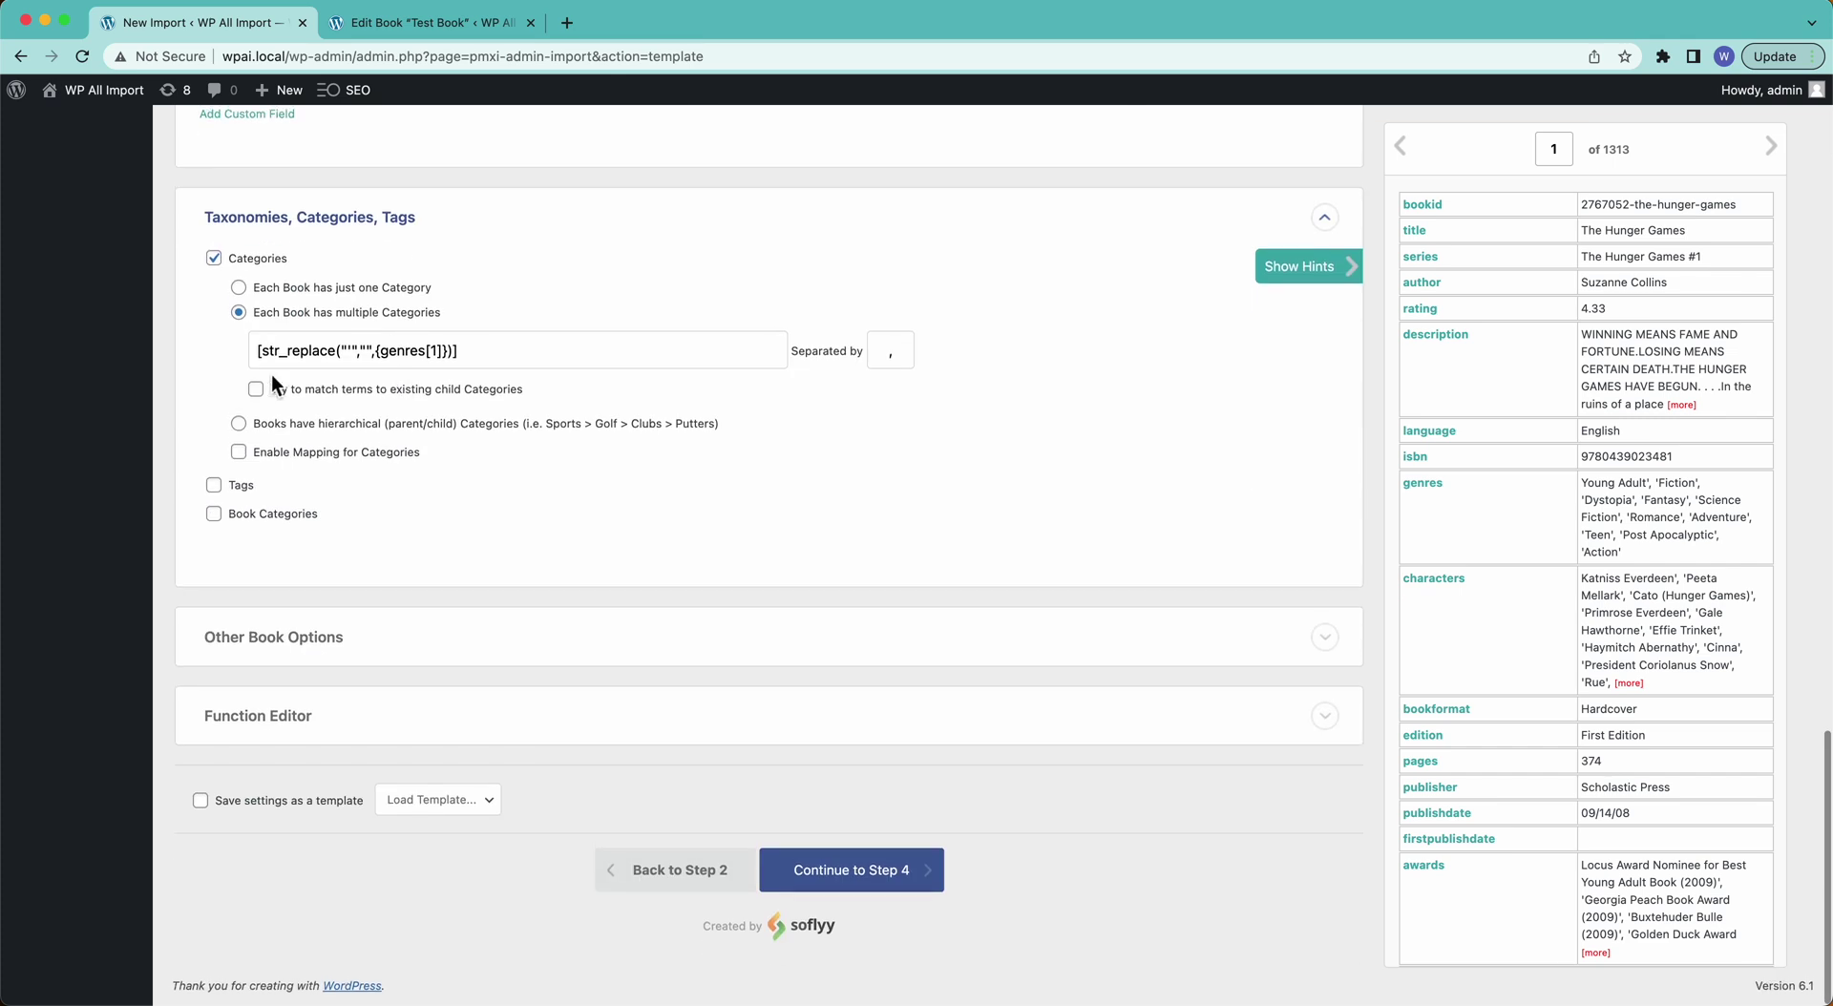
click(441, 654)
scroll(447, 643, down, 3)
click(335, 405)
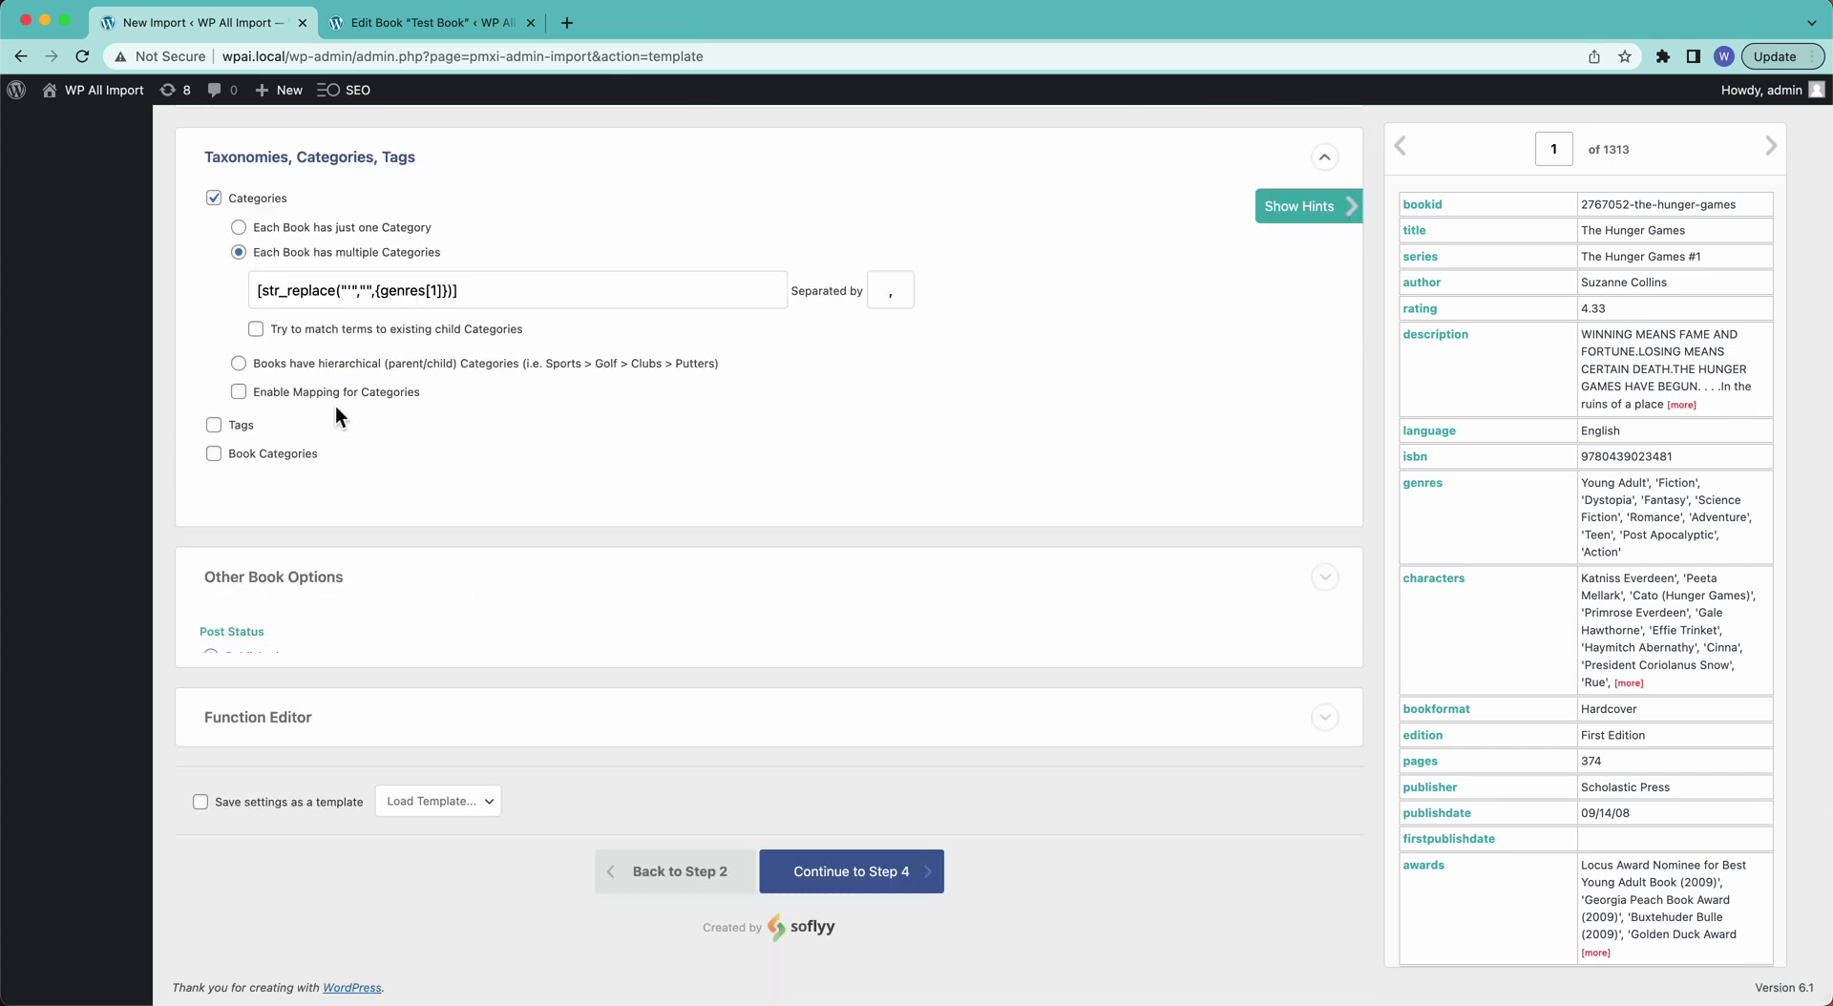
Continue to the import settings, auto-detect the unique identifier, and confirm and run the import.
click(880, 891)
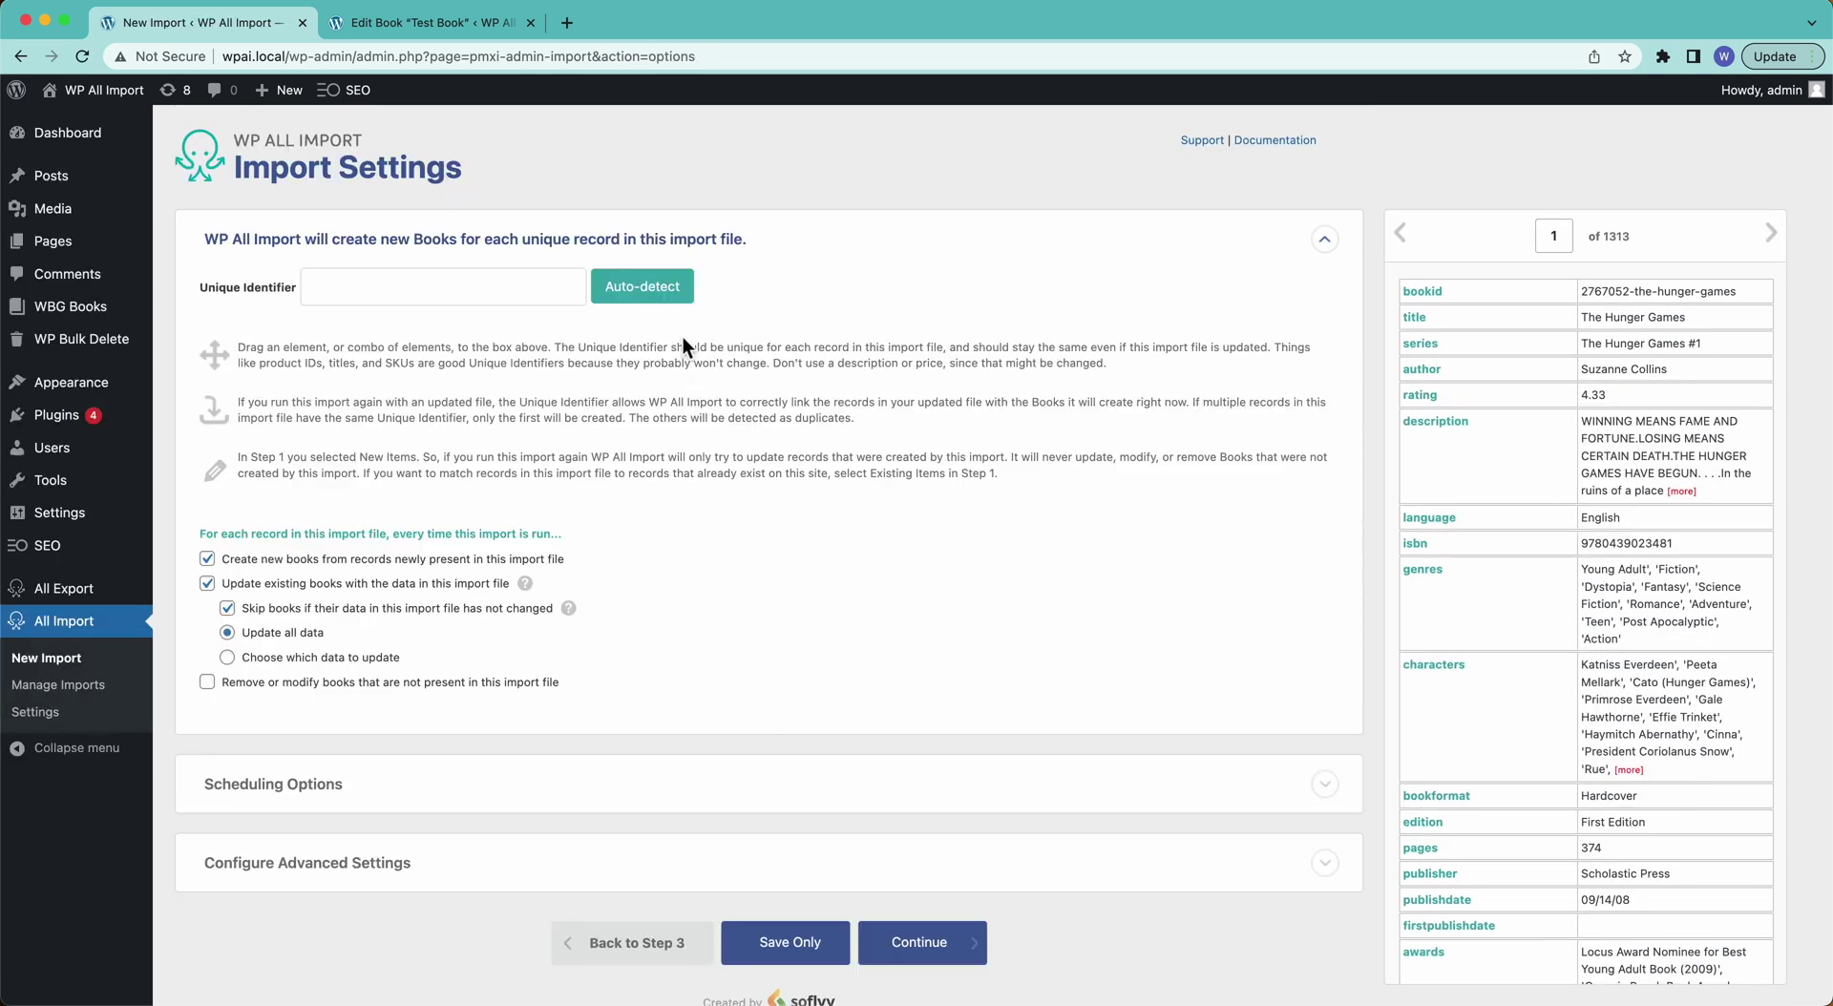
click(688, 296)
click(920, 945)
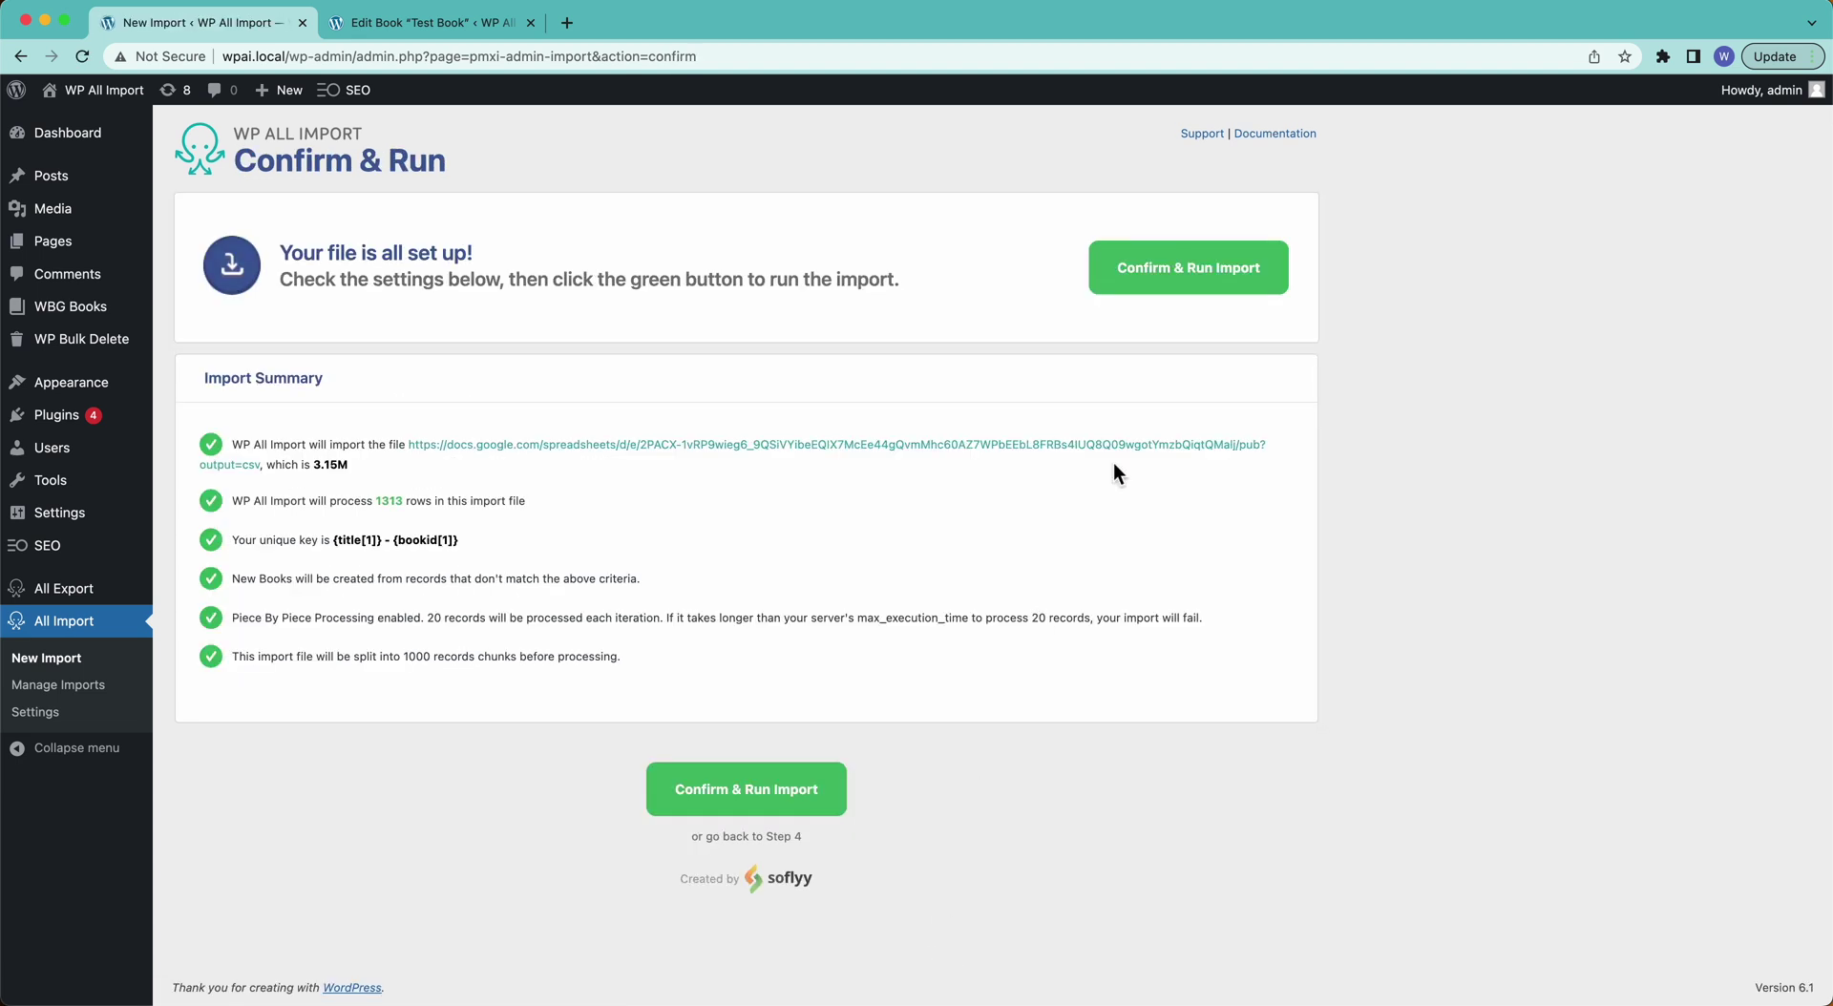
click(1257, 278)
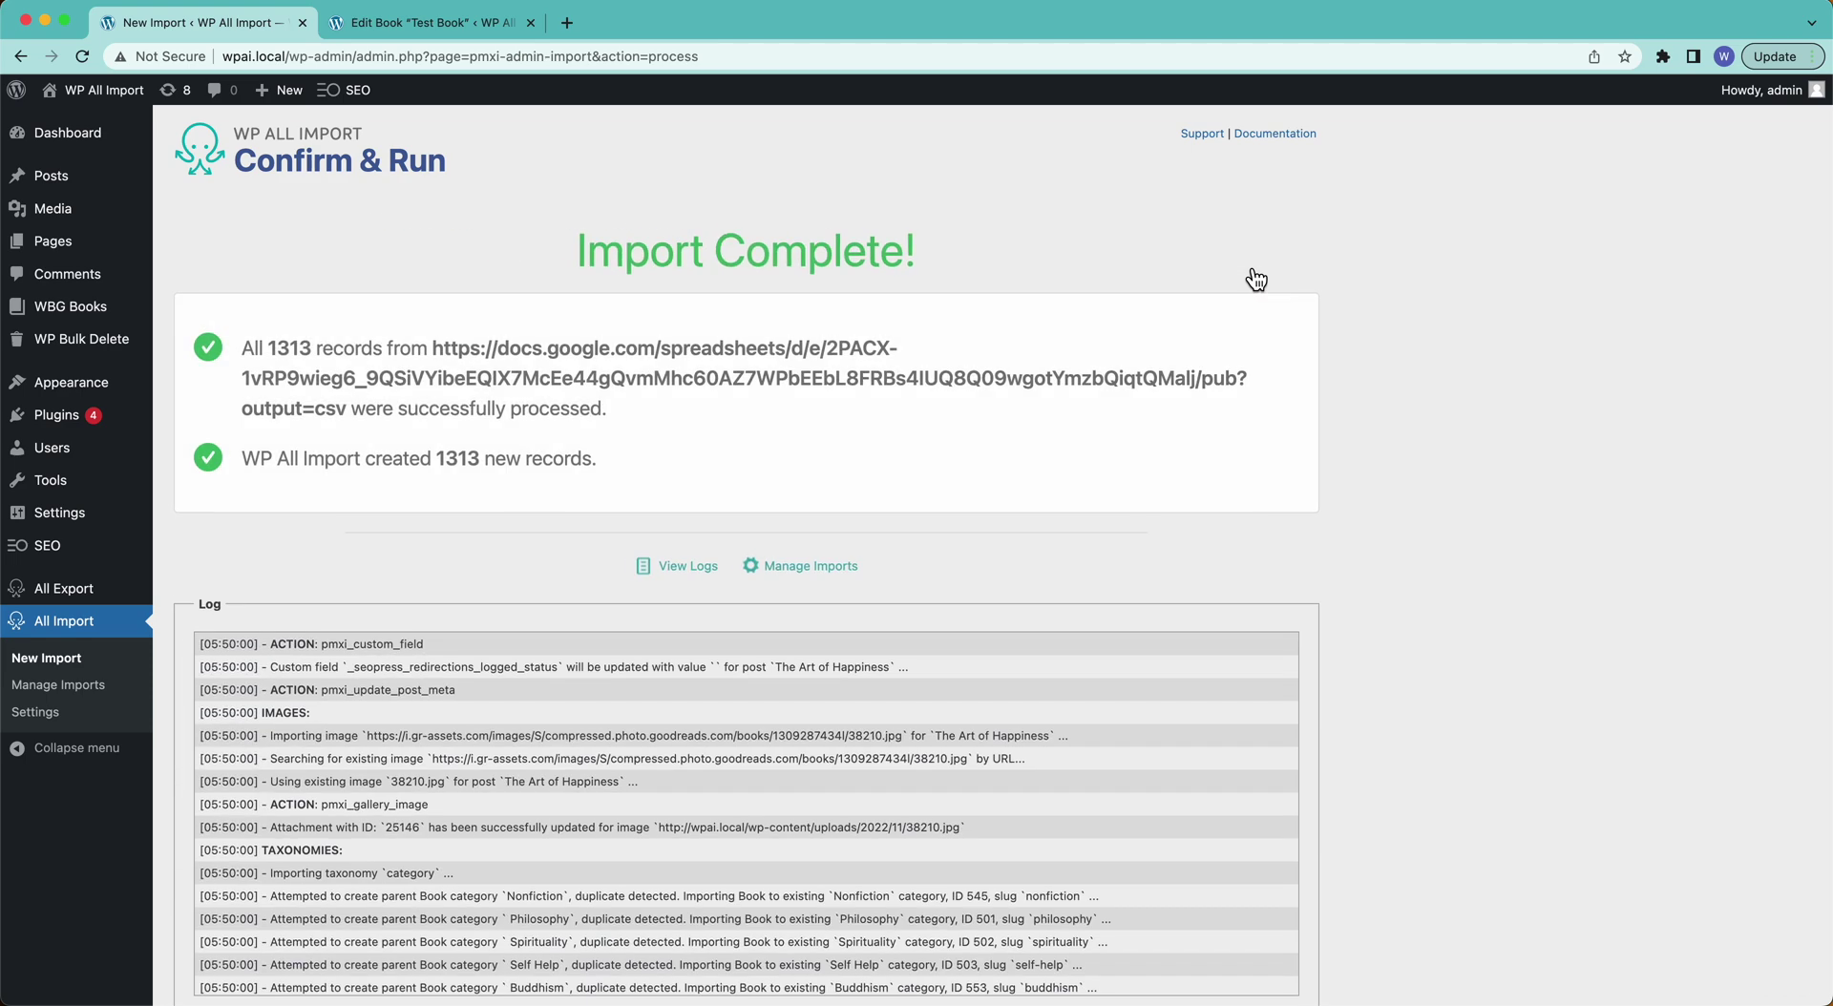
Open the list of all WBG books in a new tab and examine the imported books' details and Book Status.
mouse_move(125, 315)
super+click(192, 323)
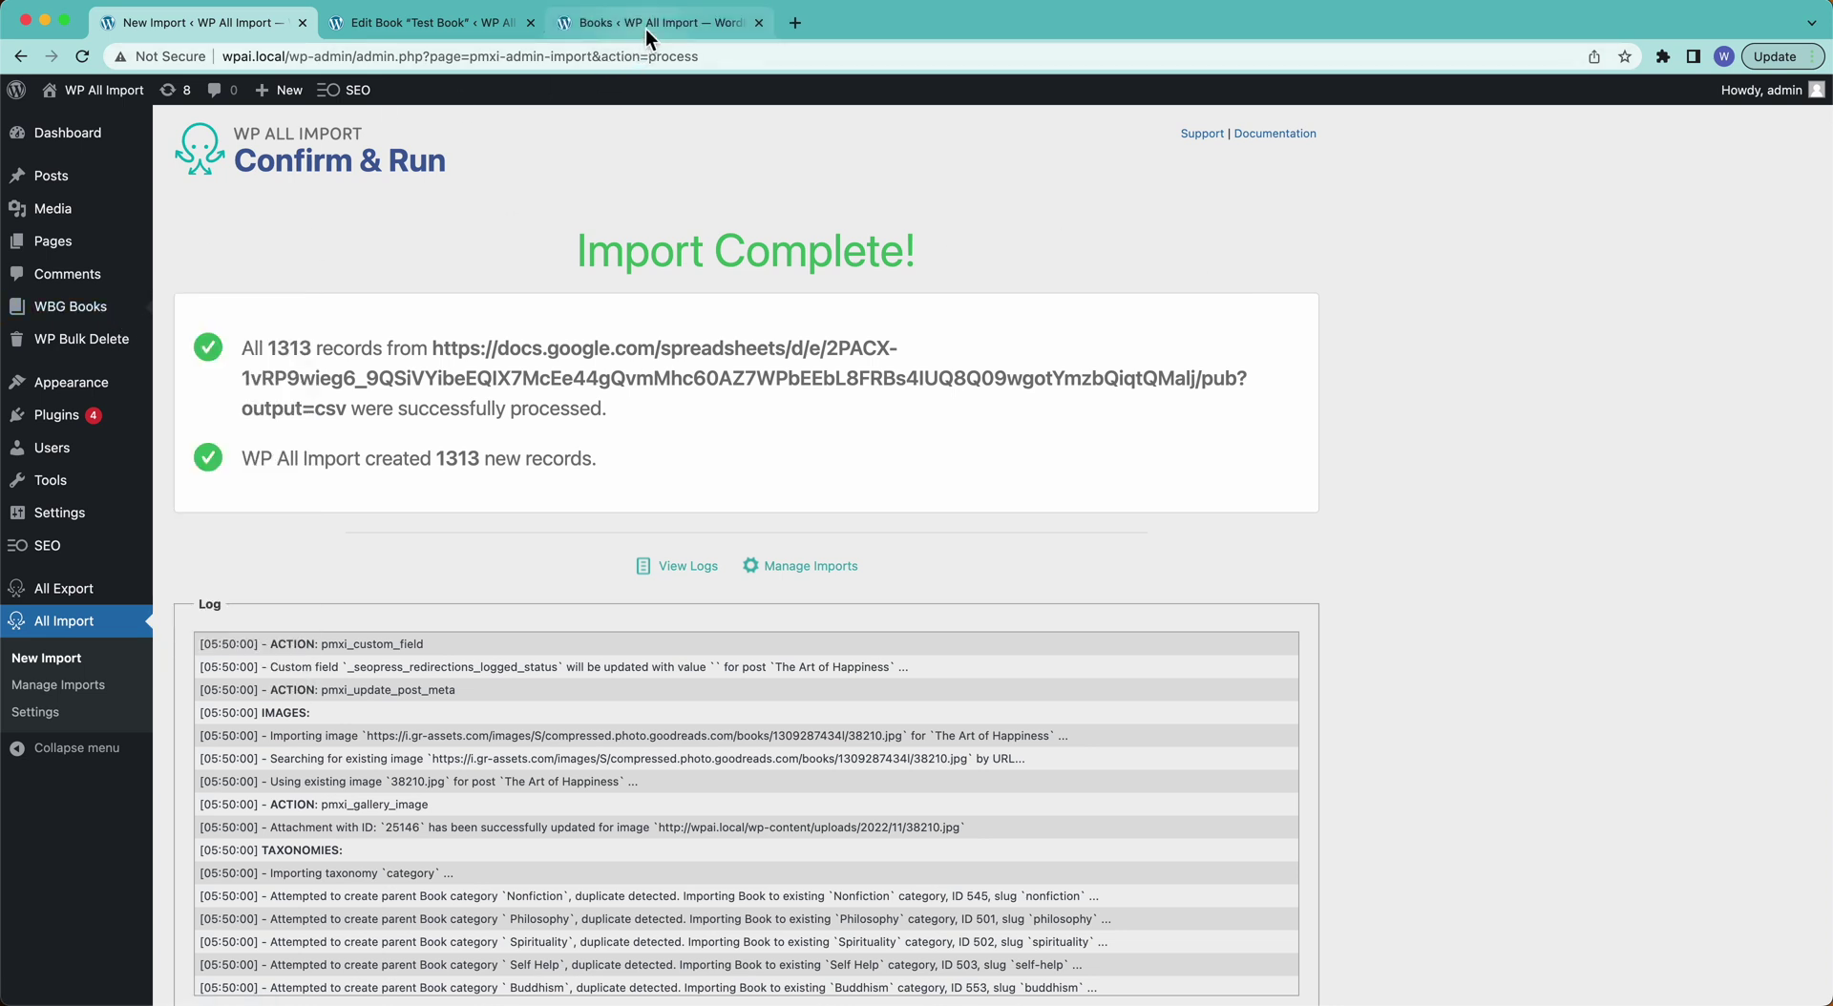
click(646, 28)
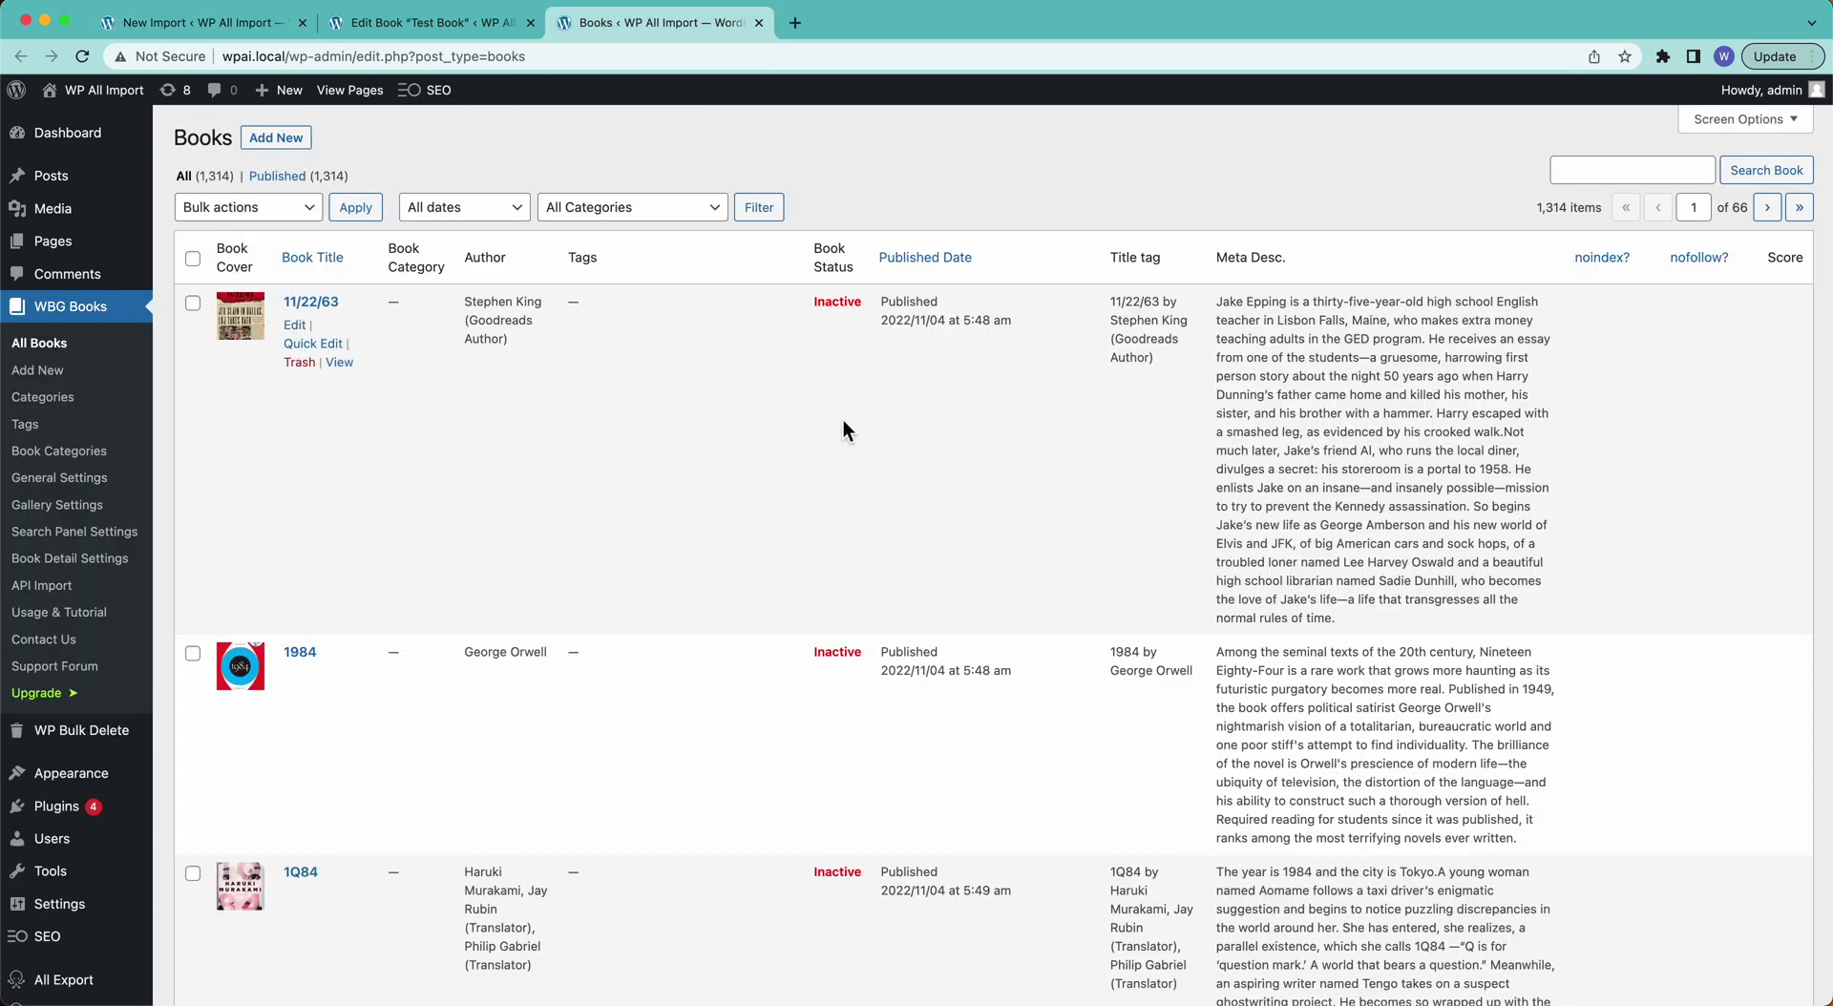
double_click(840, 302)
double_click(841, 302)
click(750, 444)
scroll(750, 444, down, 8)
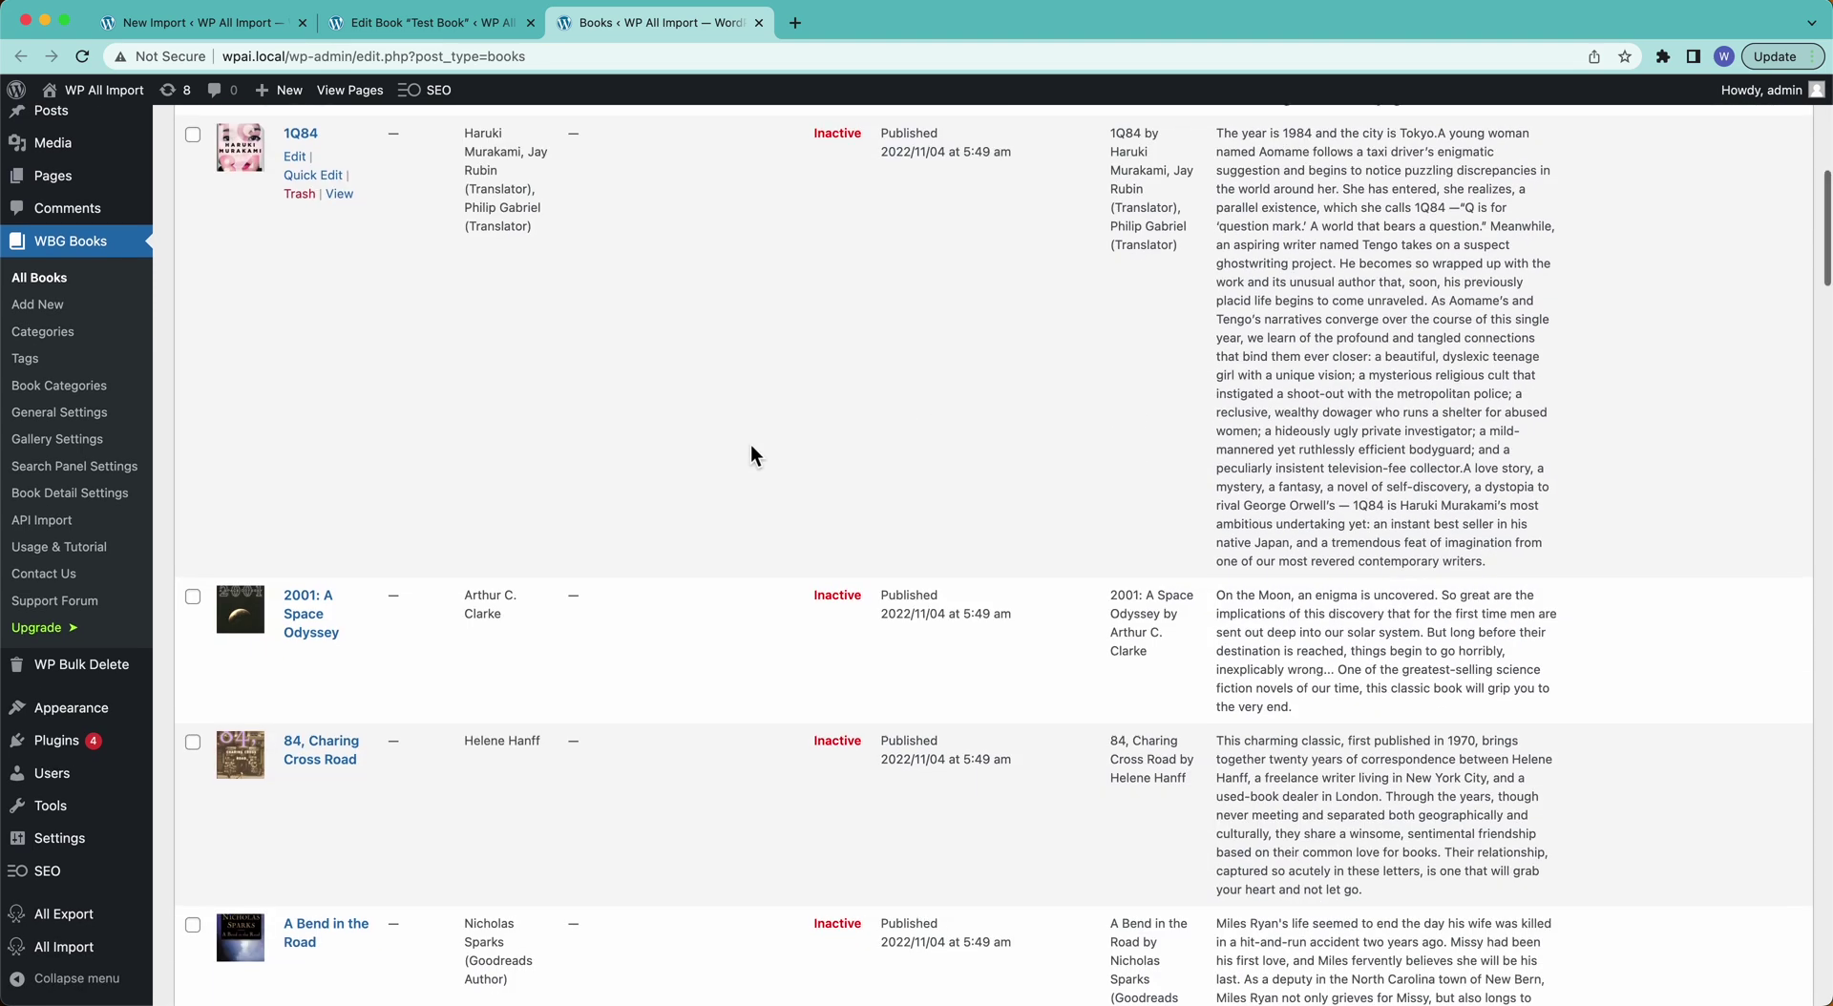
scroll(750, 444, up, 8)
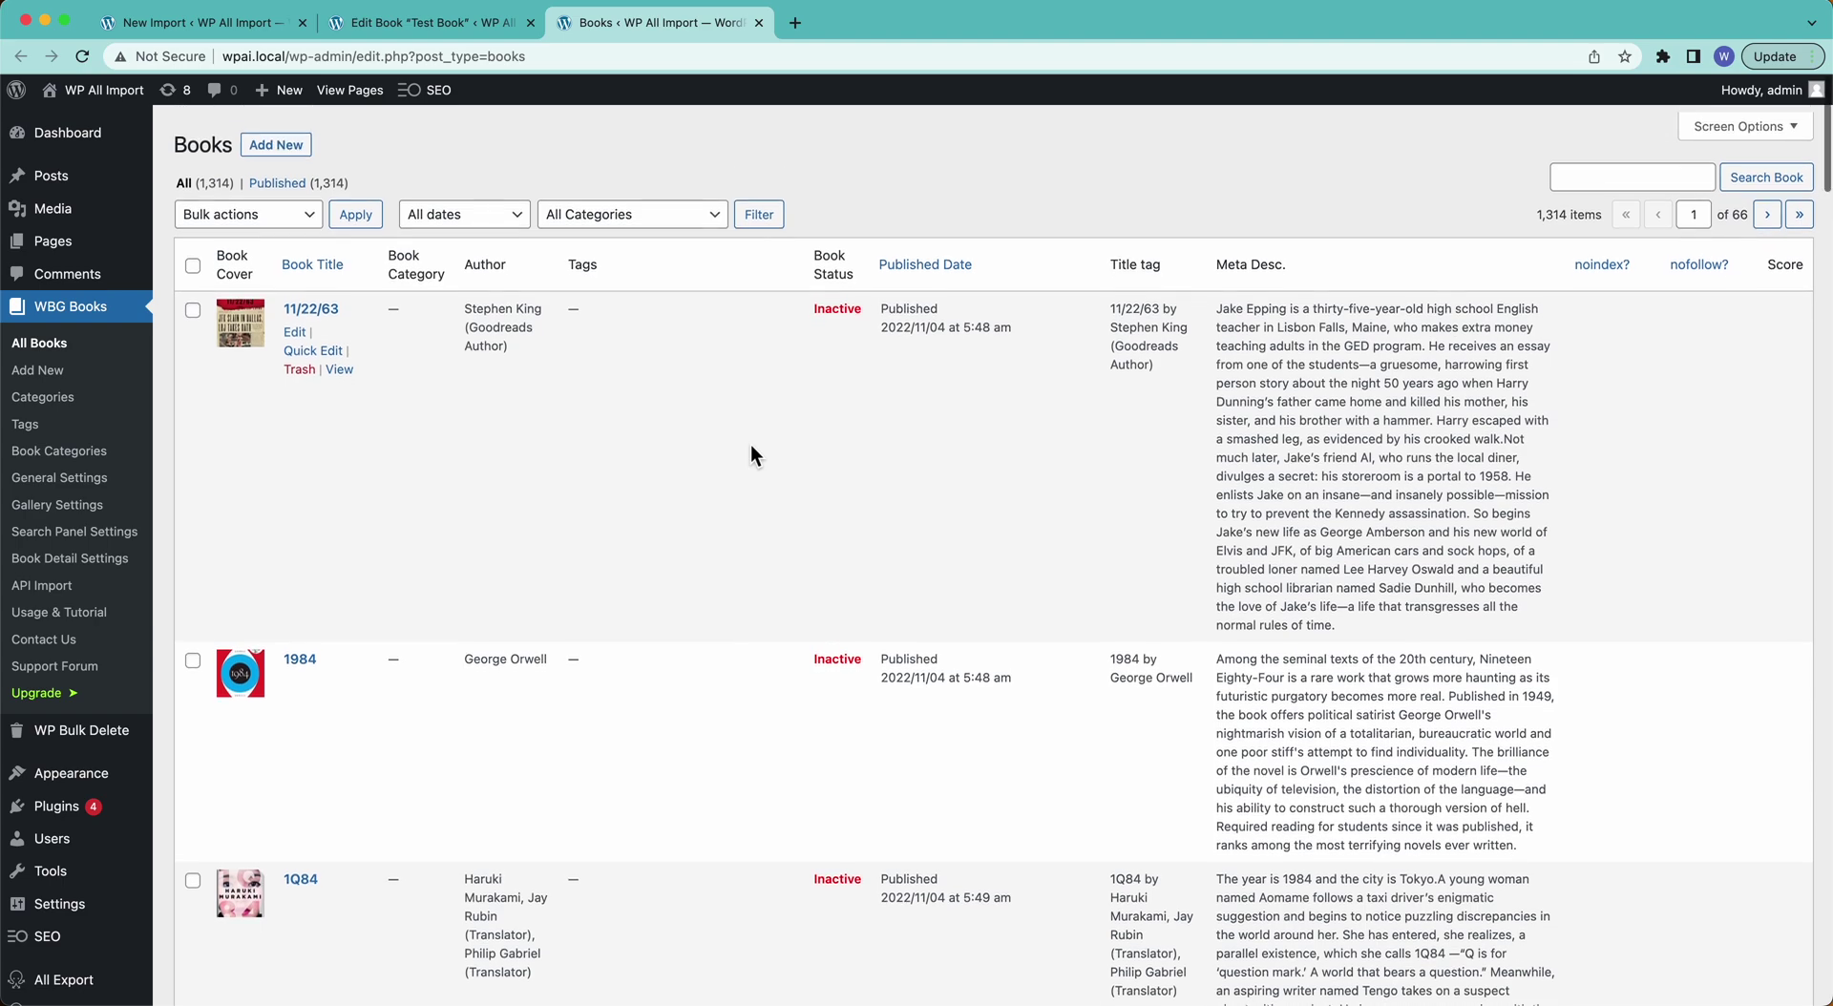
Check the front-end book gallery at wpai.local/books in a new tab and compare it with the admin list's Book Status.
key(super+t)
text(wpai.local/books)
key(Return)
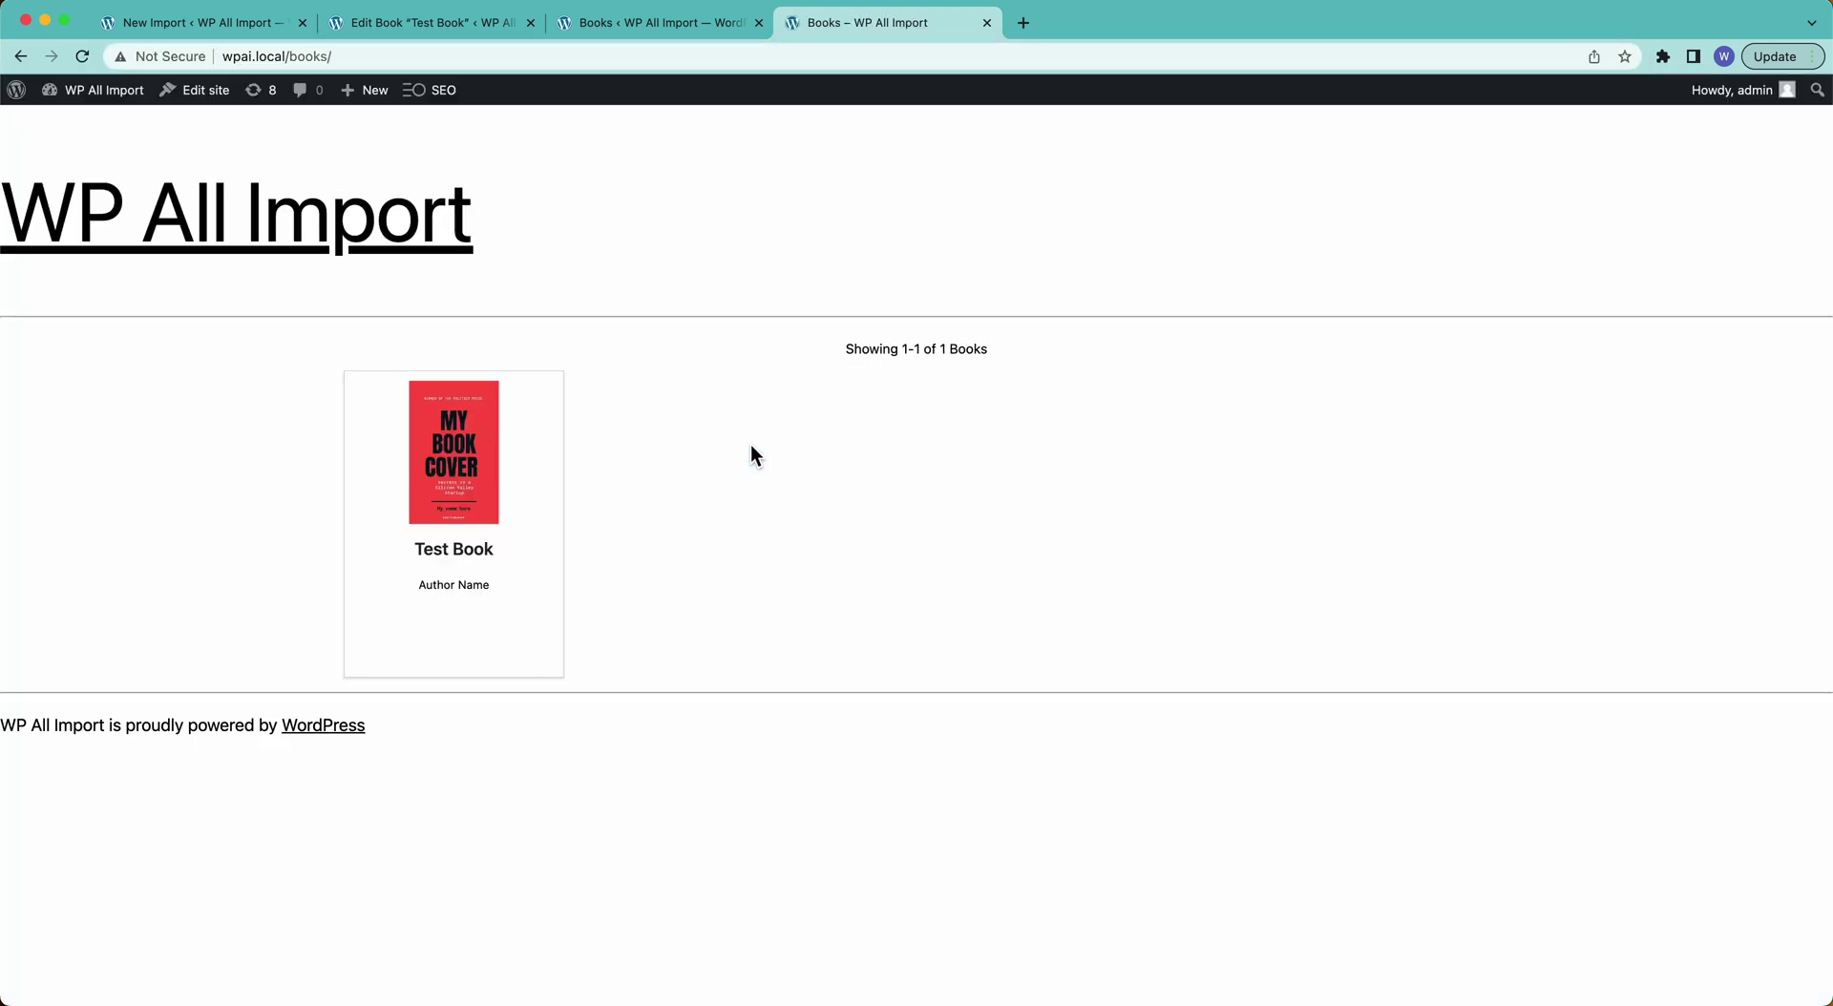
click(703, 36)
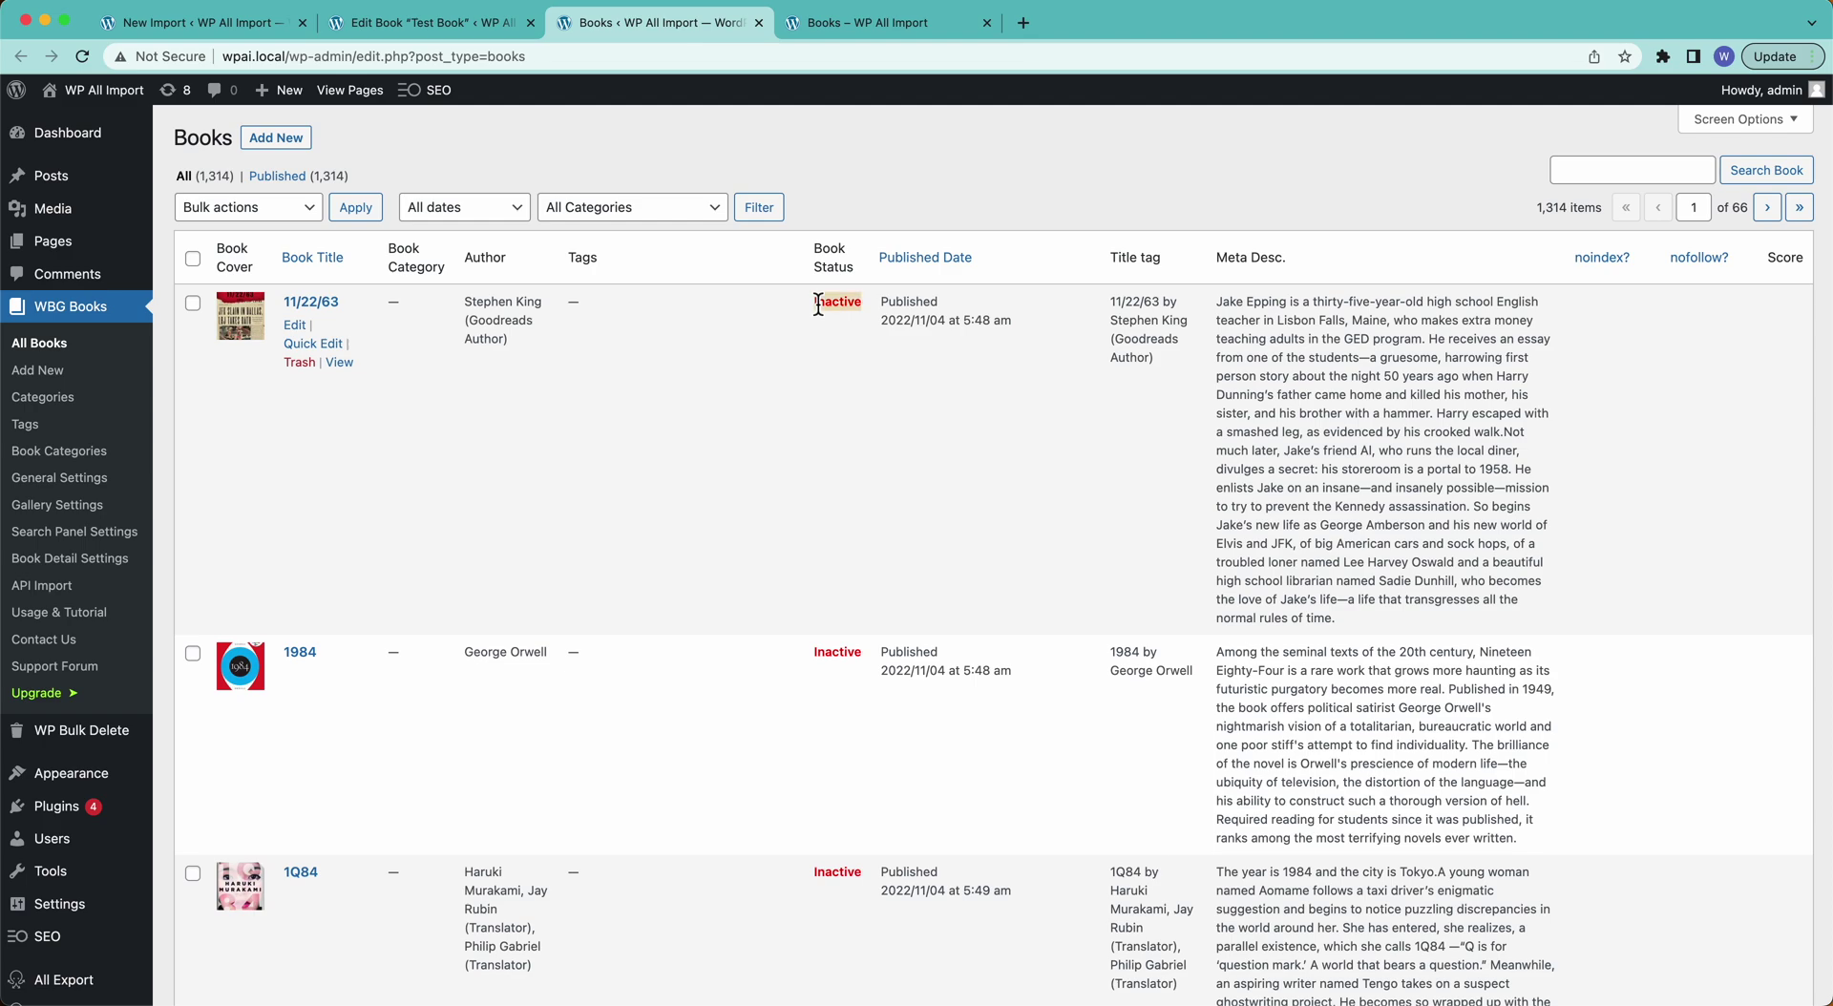
scroll(722, 483, down, 5)
scroll(722, 482, up, 5)
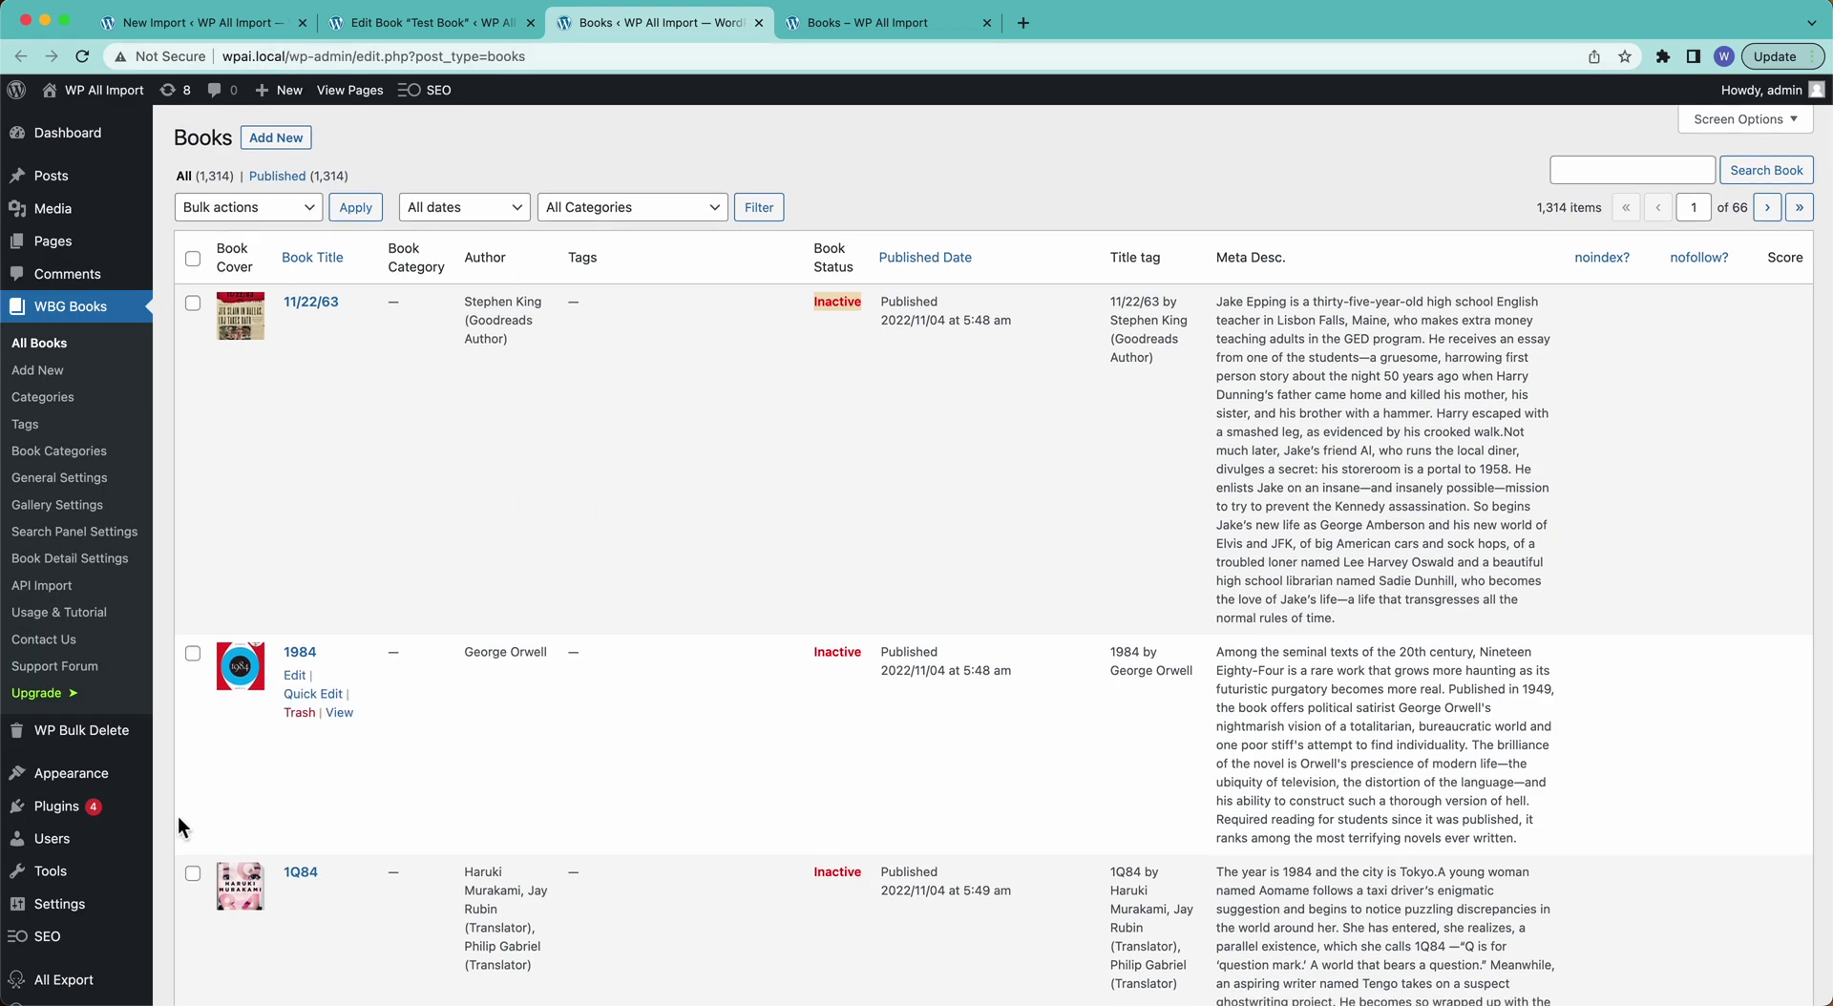
Go to Manage Imports and open the template of import 61 for editing.
scroll(84, 878, down, 4)
scroll(84, 878, down, 1)
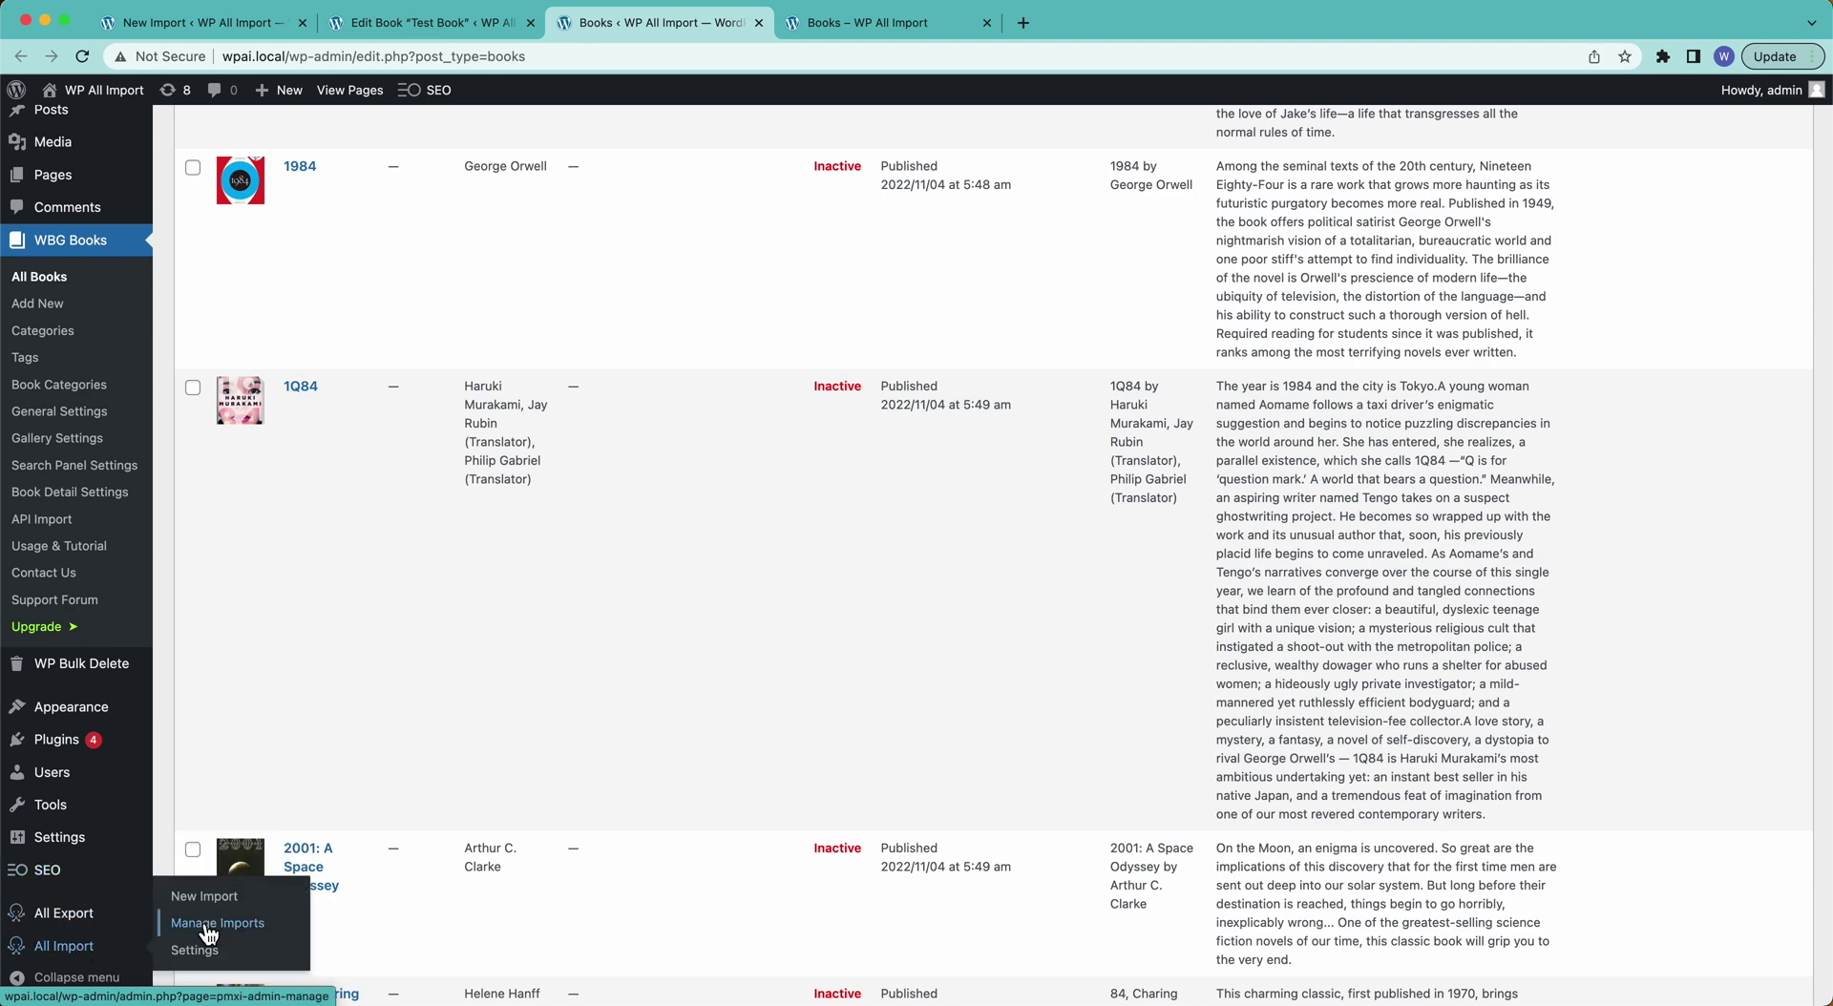
click(212, 927)
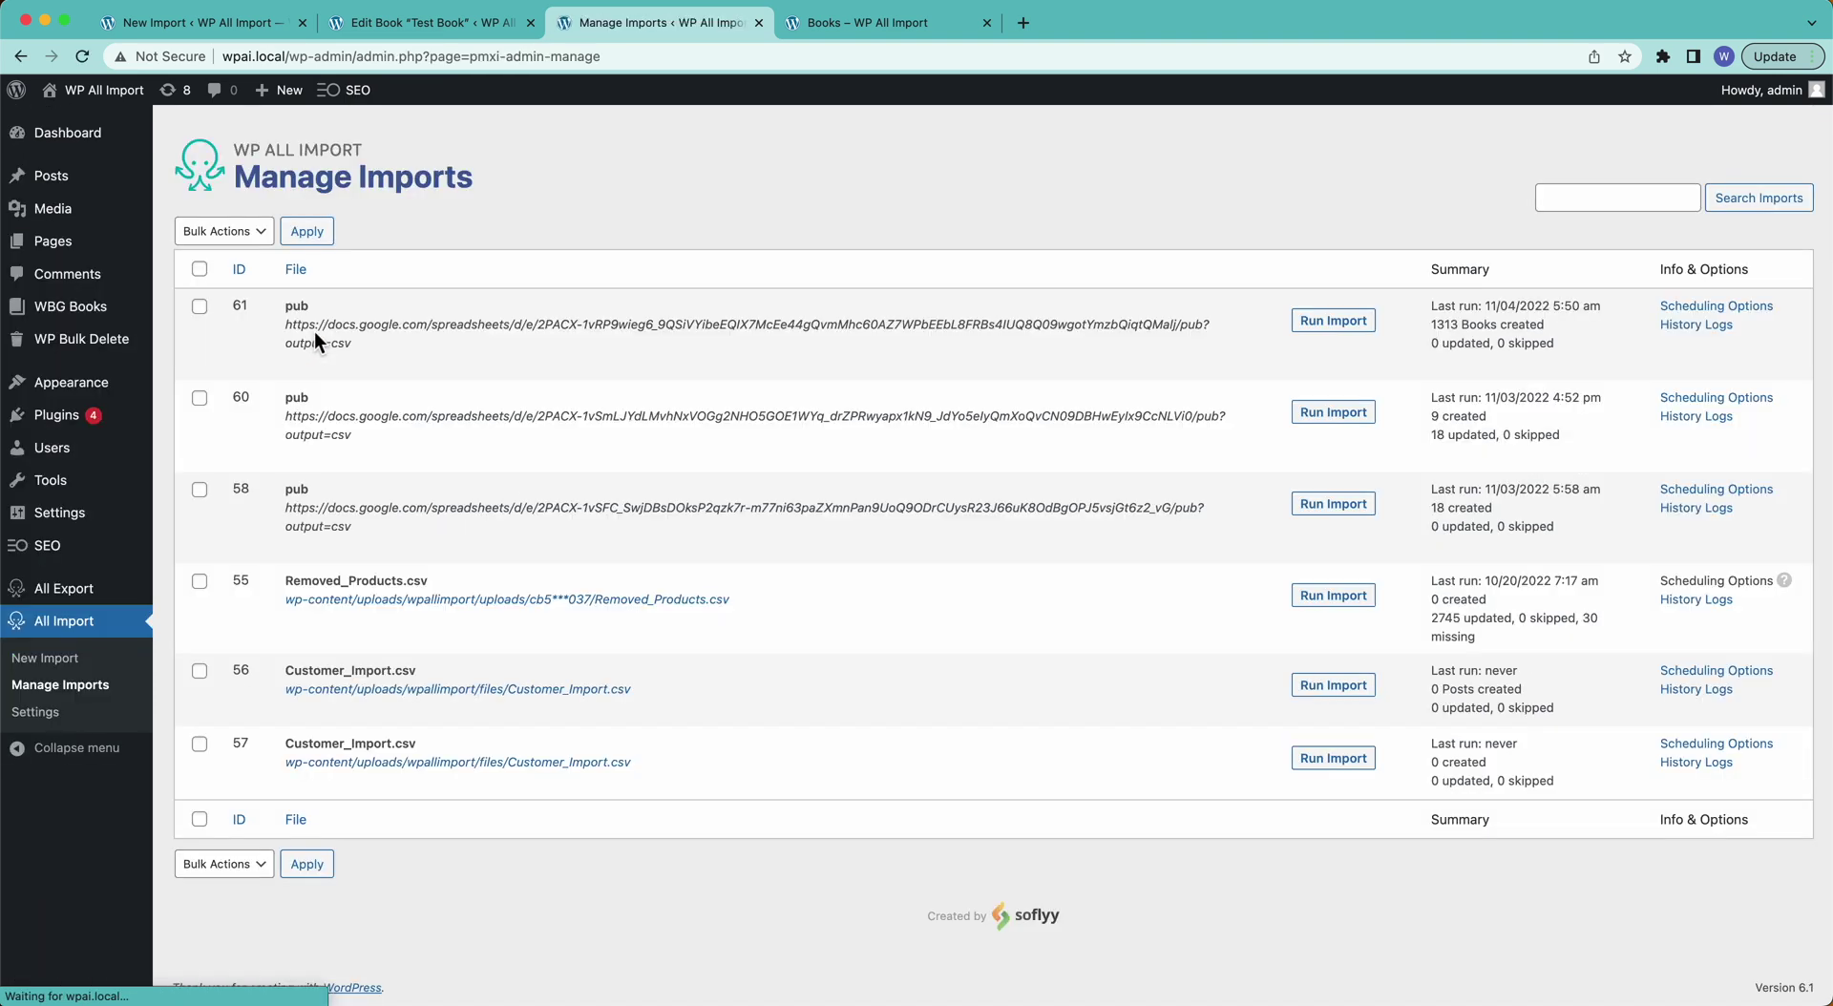
mouse_move(313, 330)
click(313, 371)
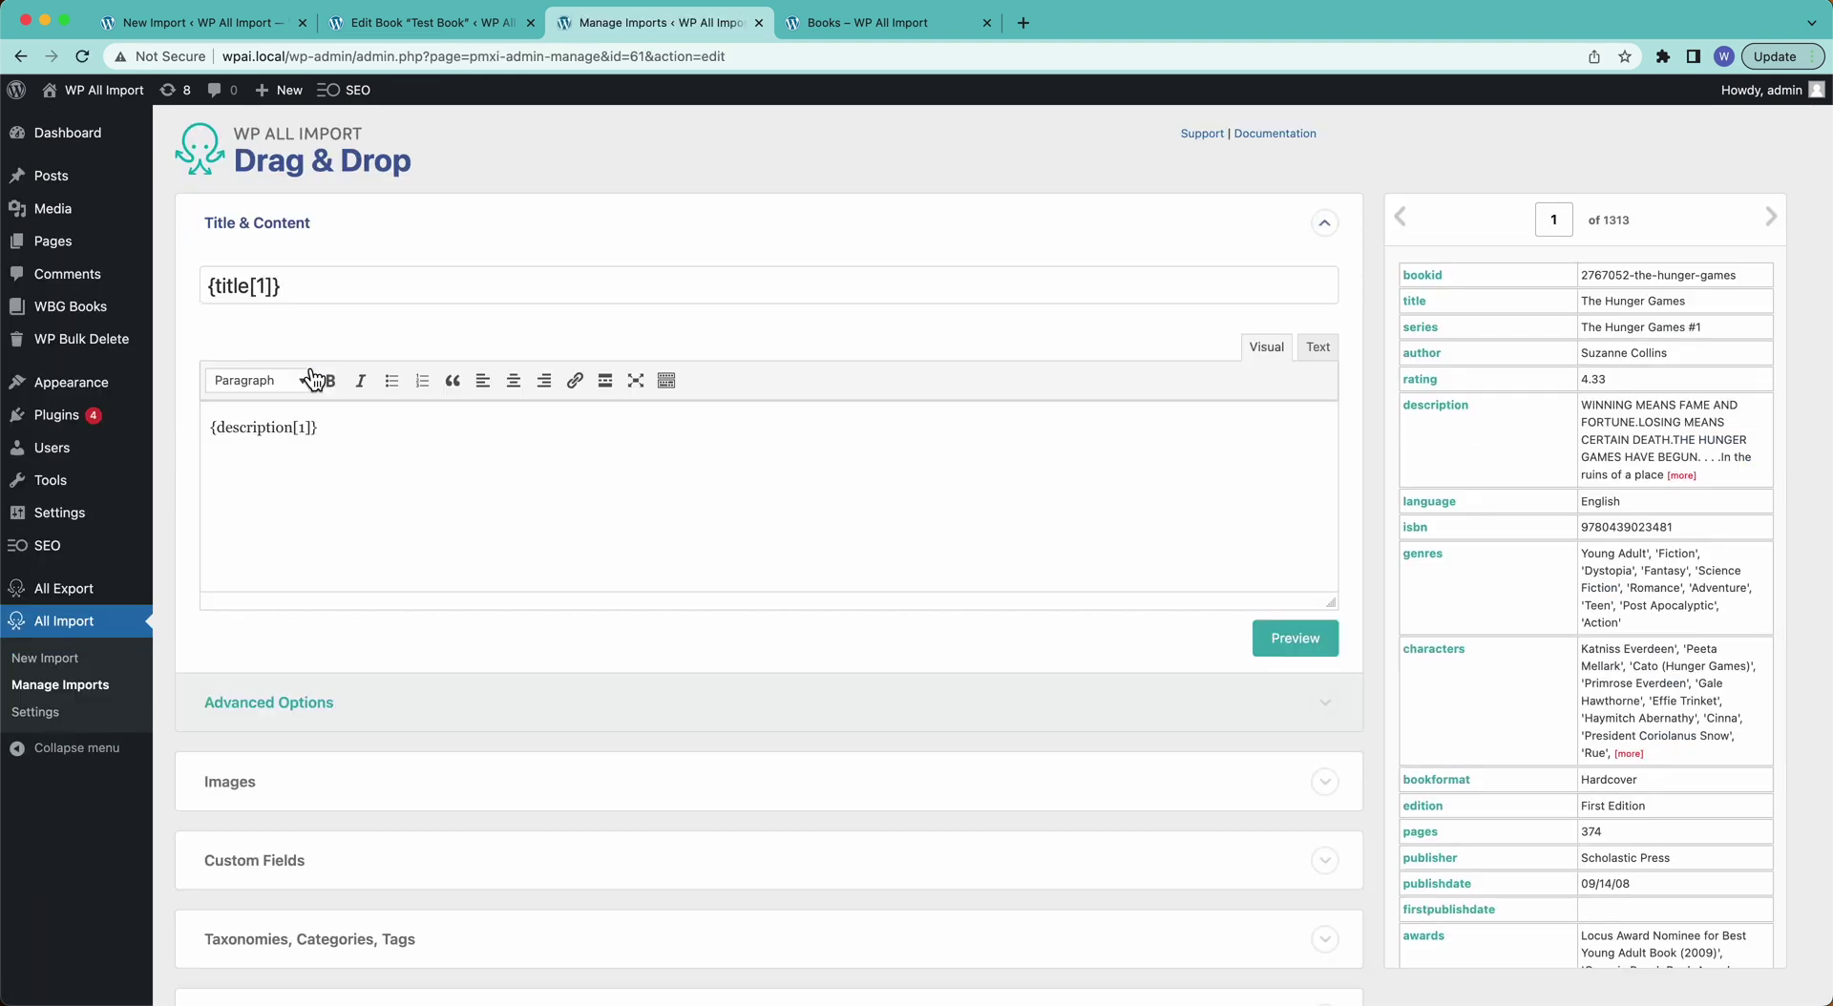
Set the wbg_status custom field to active in the import template and save it.
scroll(313, 380, down, 5)
click(315, 489)
scroll(315, 496, down, 3)
scroll(308, 488, down, 2)
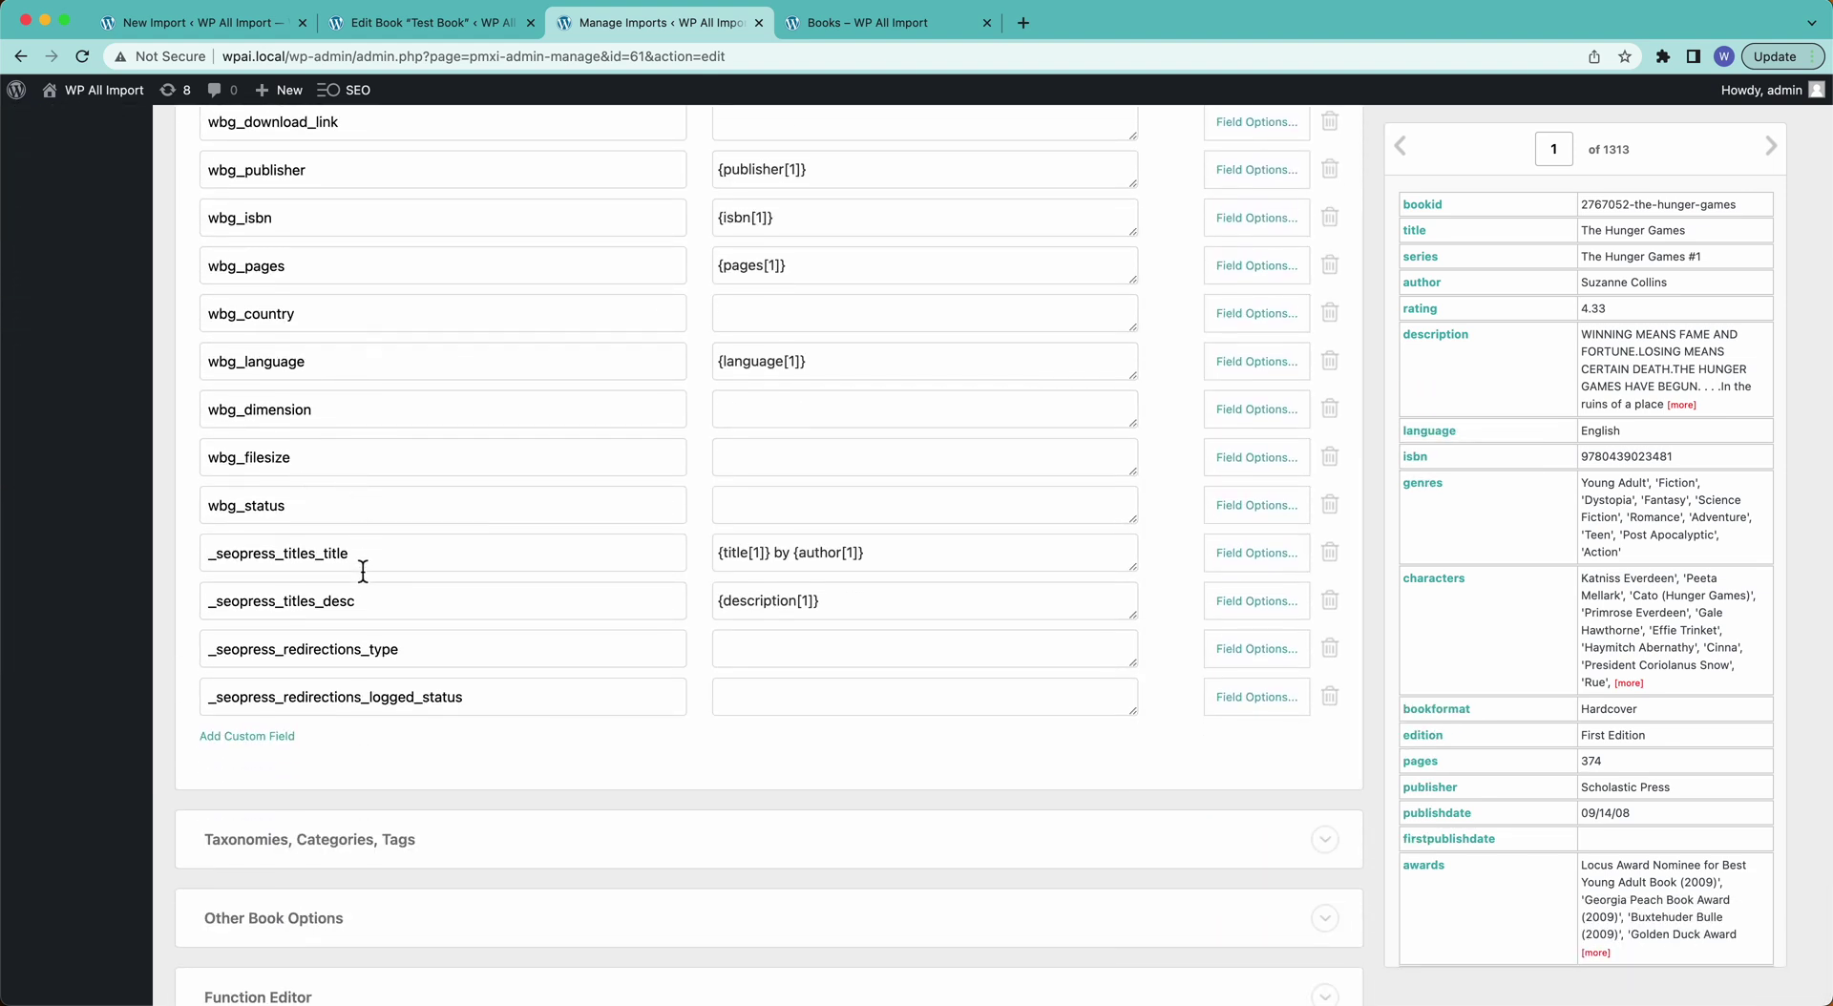
click(773, 514)
text(active)
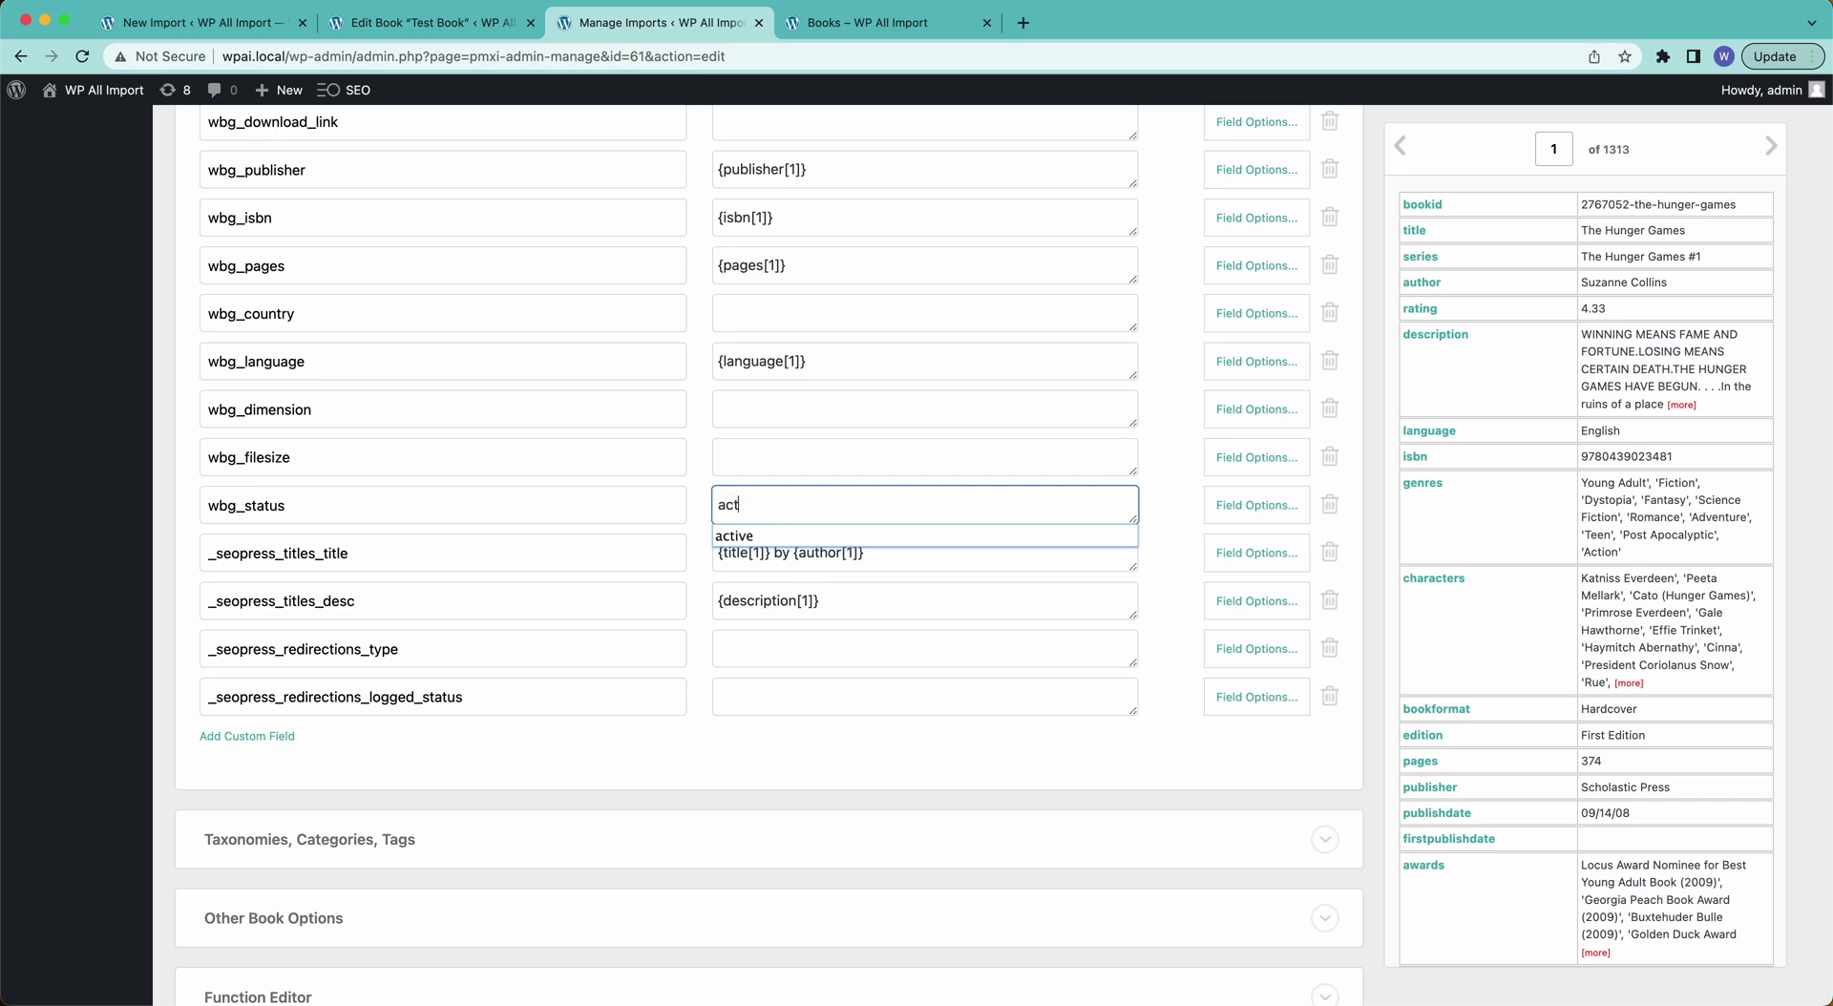
click(1170, 508)
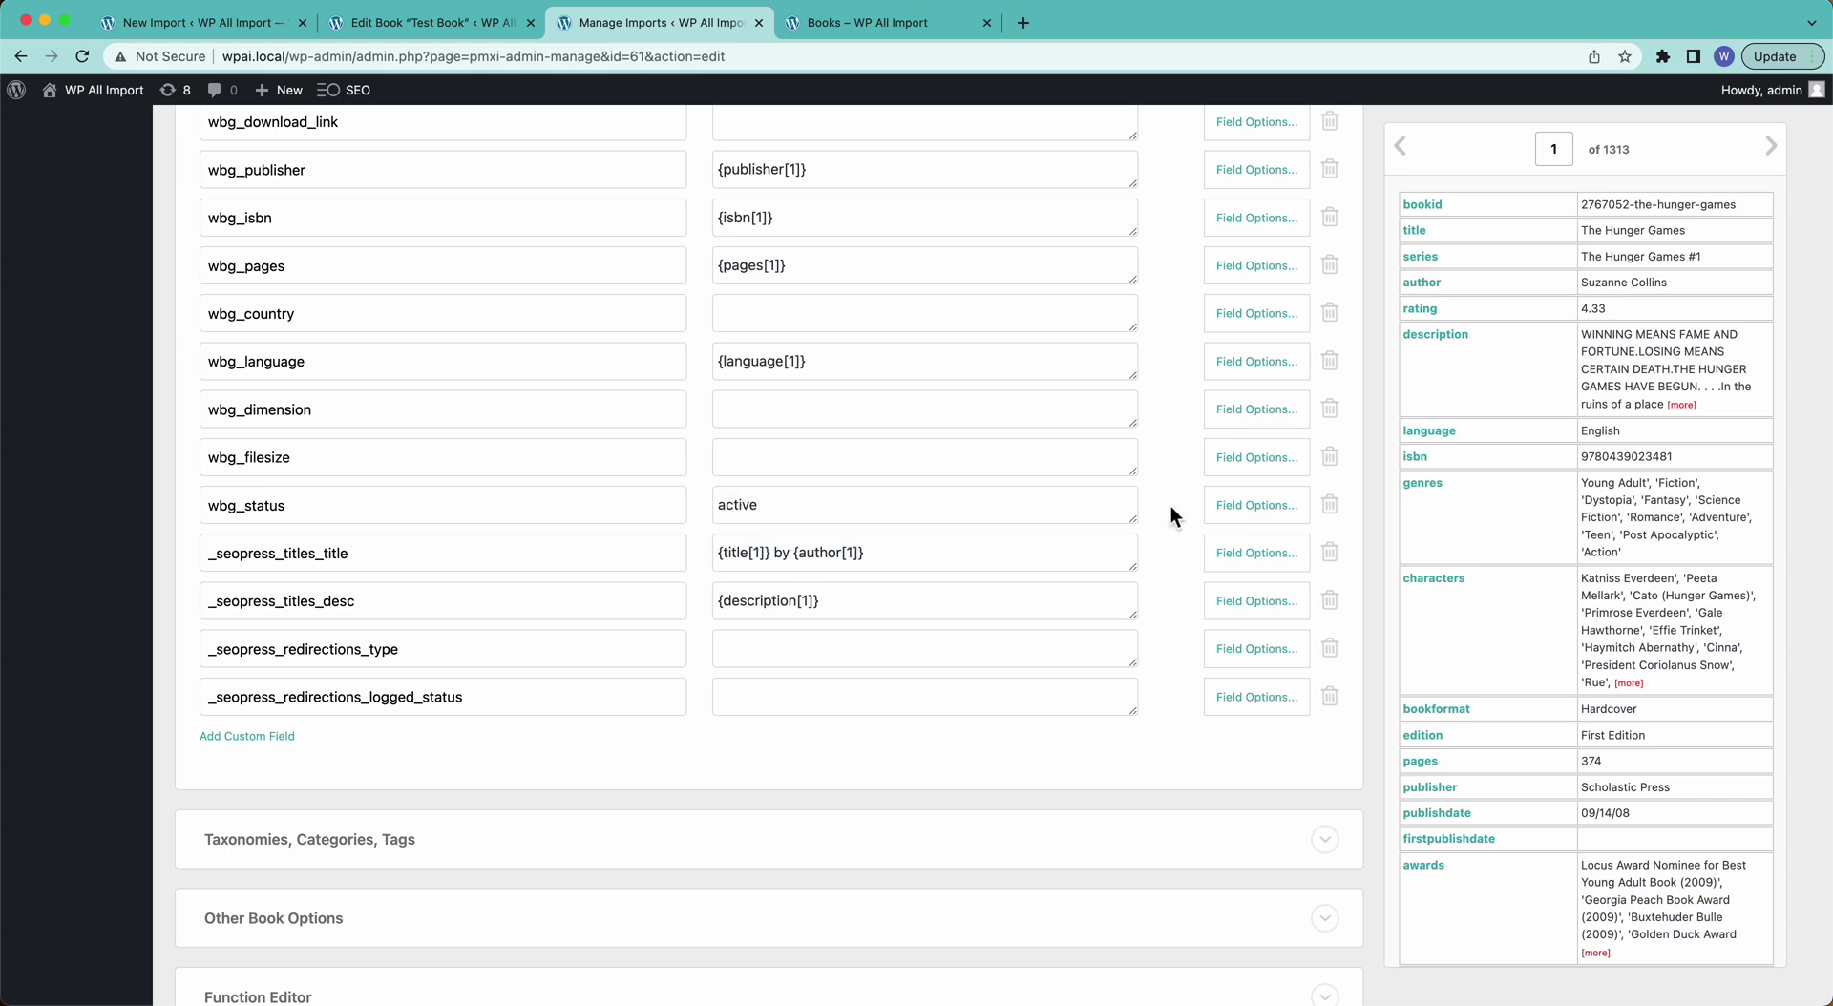
scroll(1171, 506, down, 3)
click(893, 877)
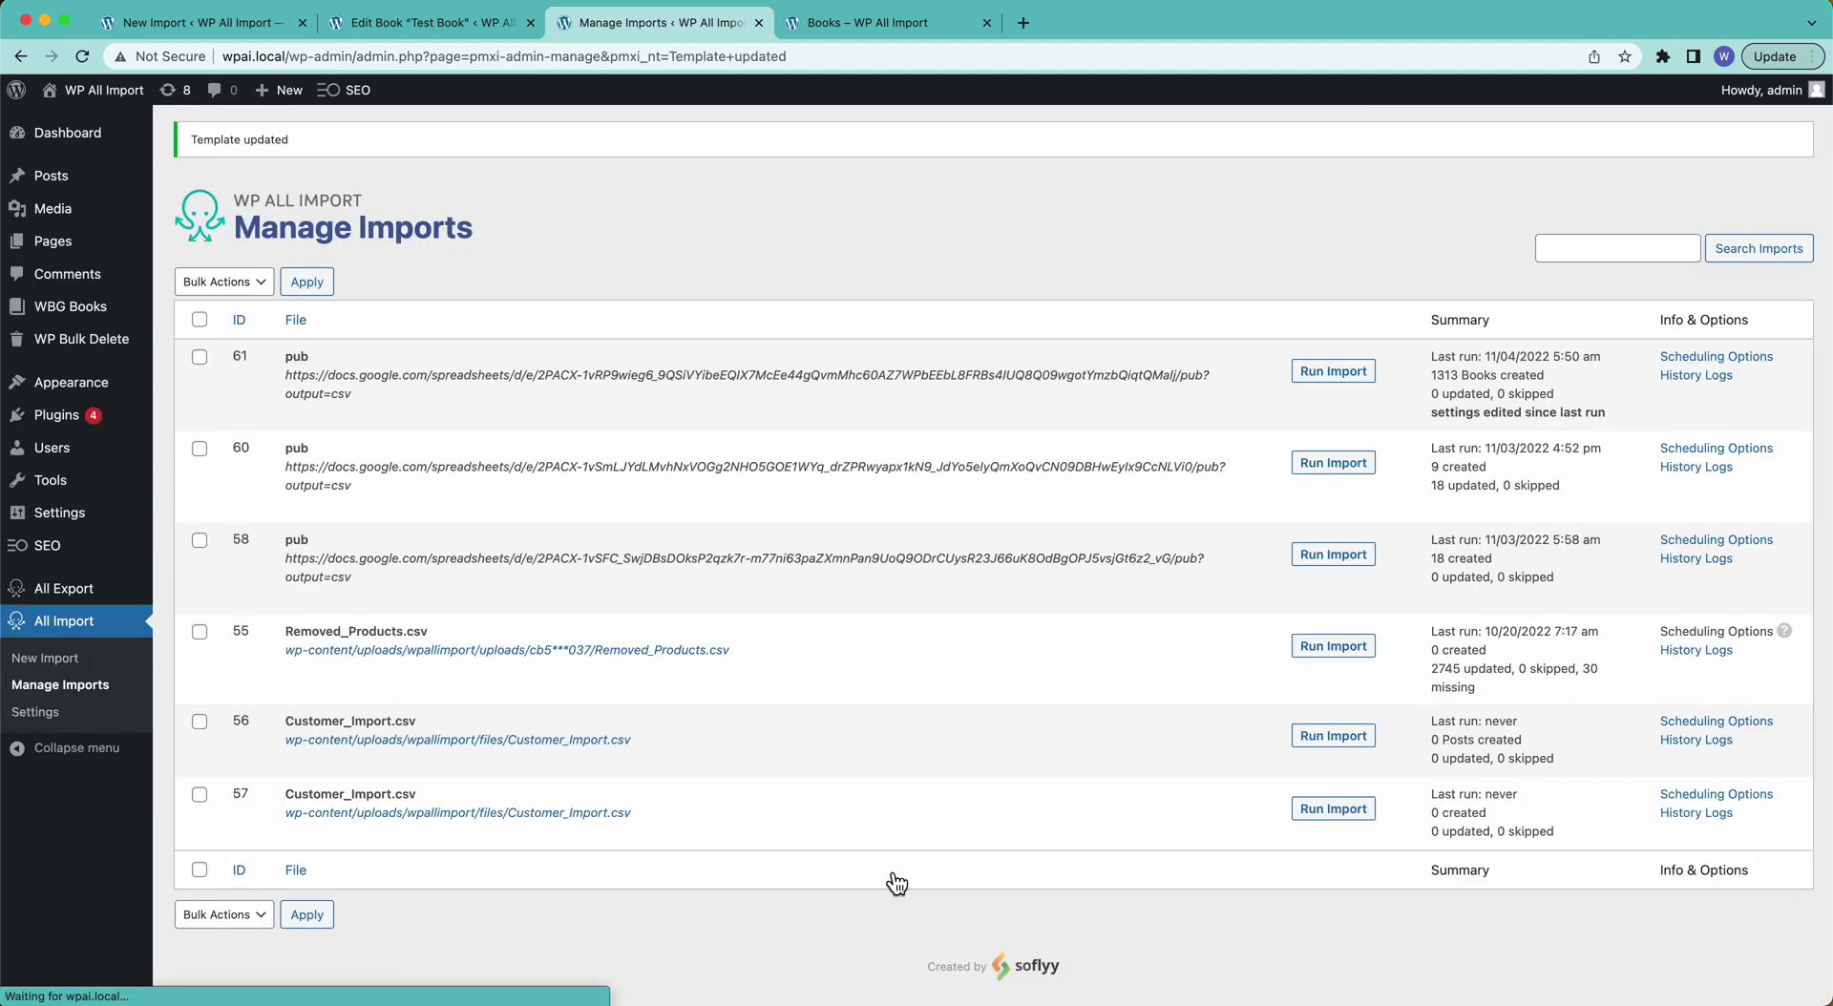
In import 61's settings, choose which data to update on existing books and leave only Custom Fields selected.
mouse_move(445, 426)
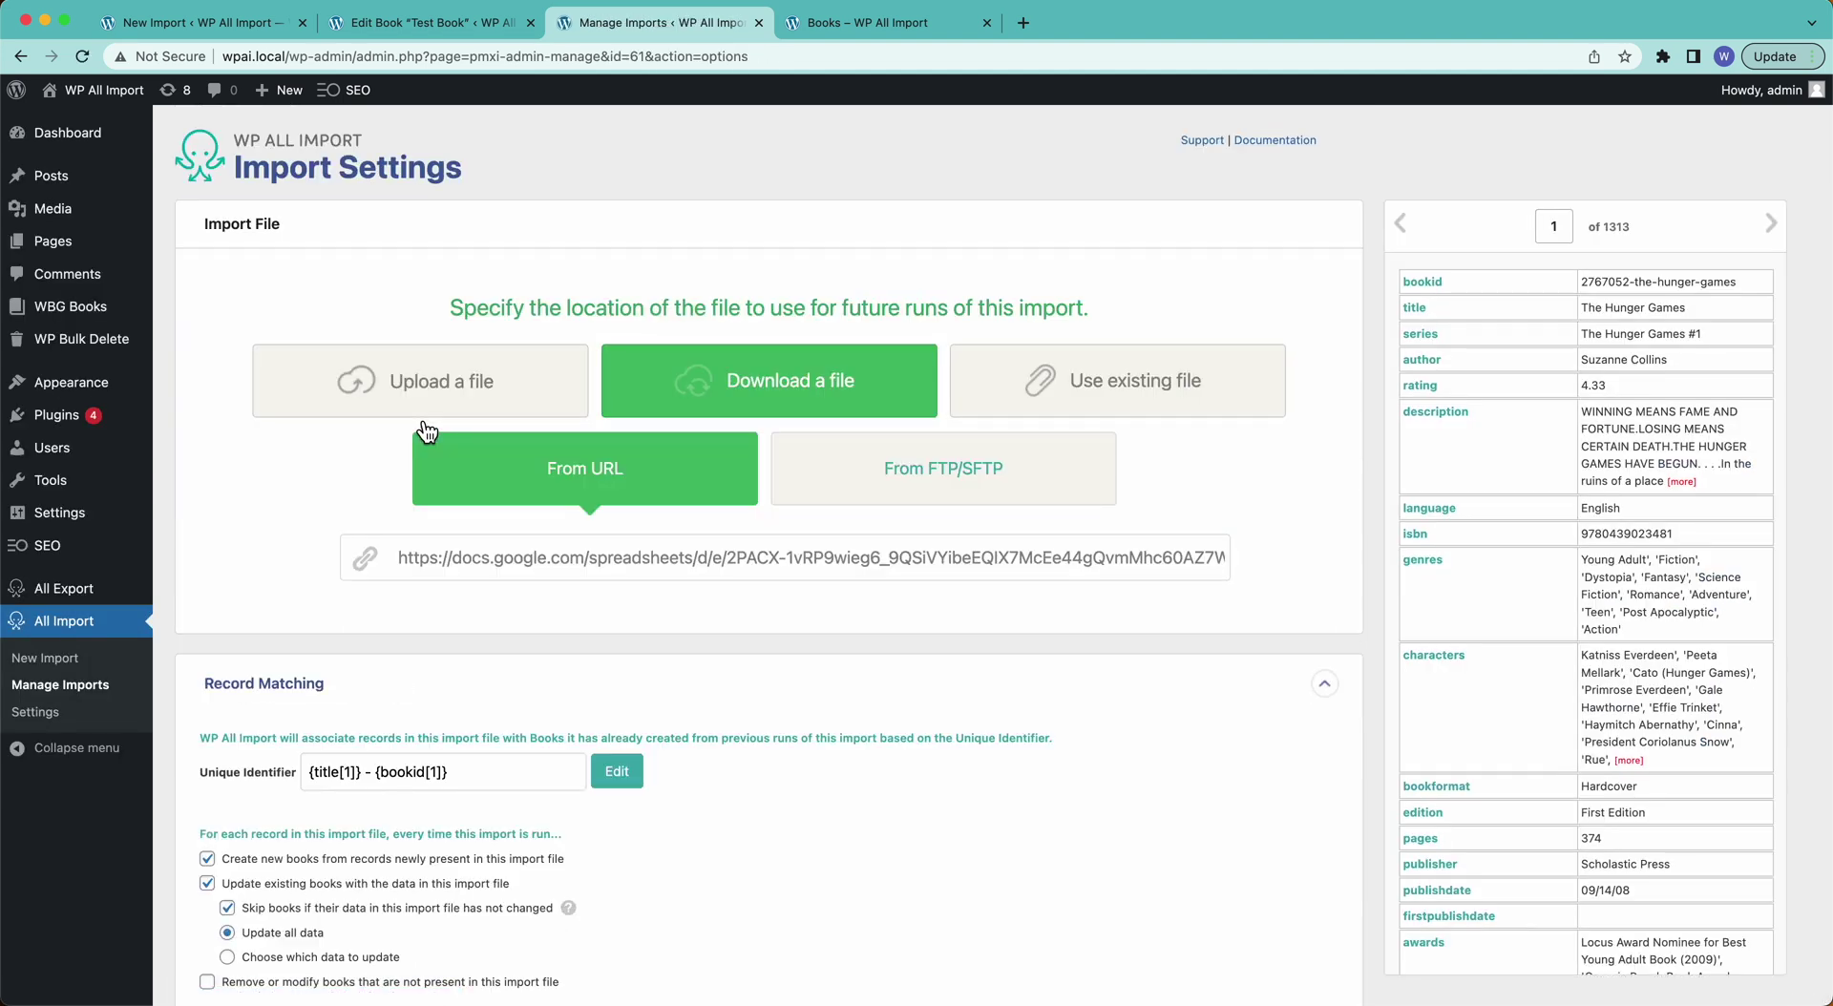
scroll(426, 433, down, 3)
click(322, 584)
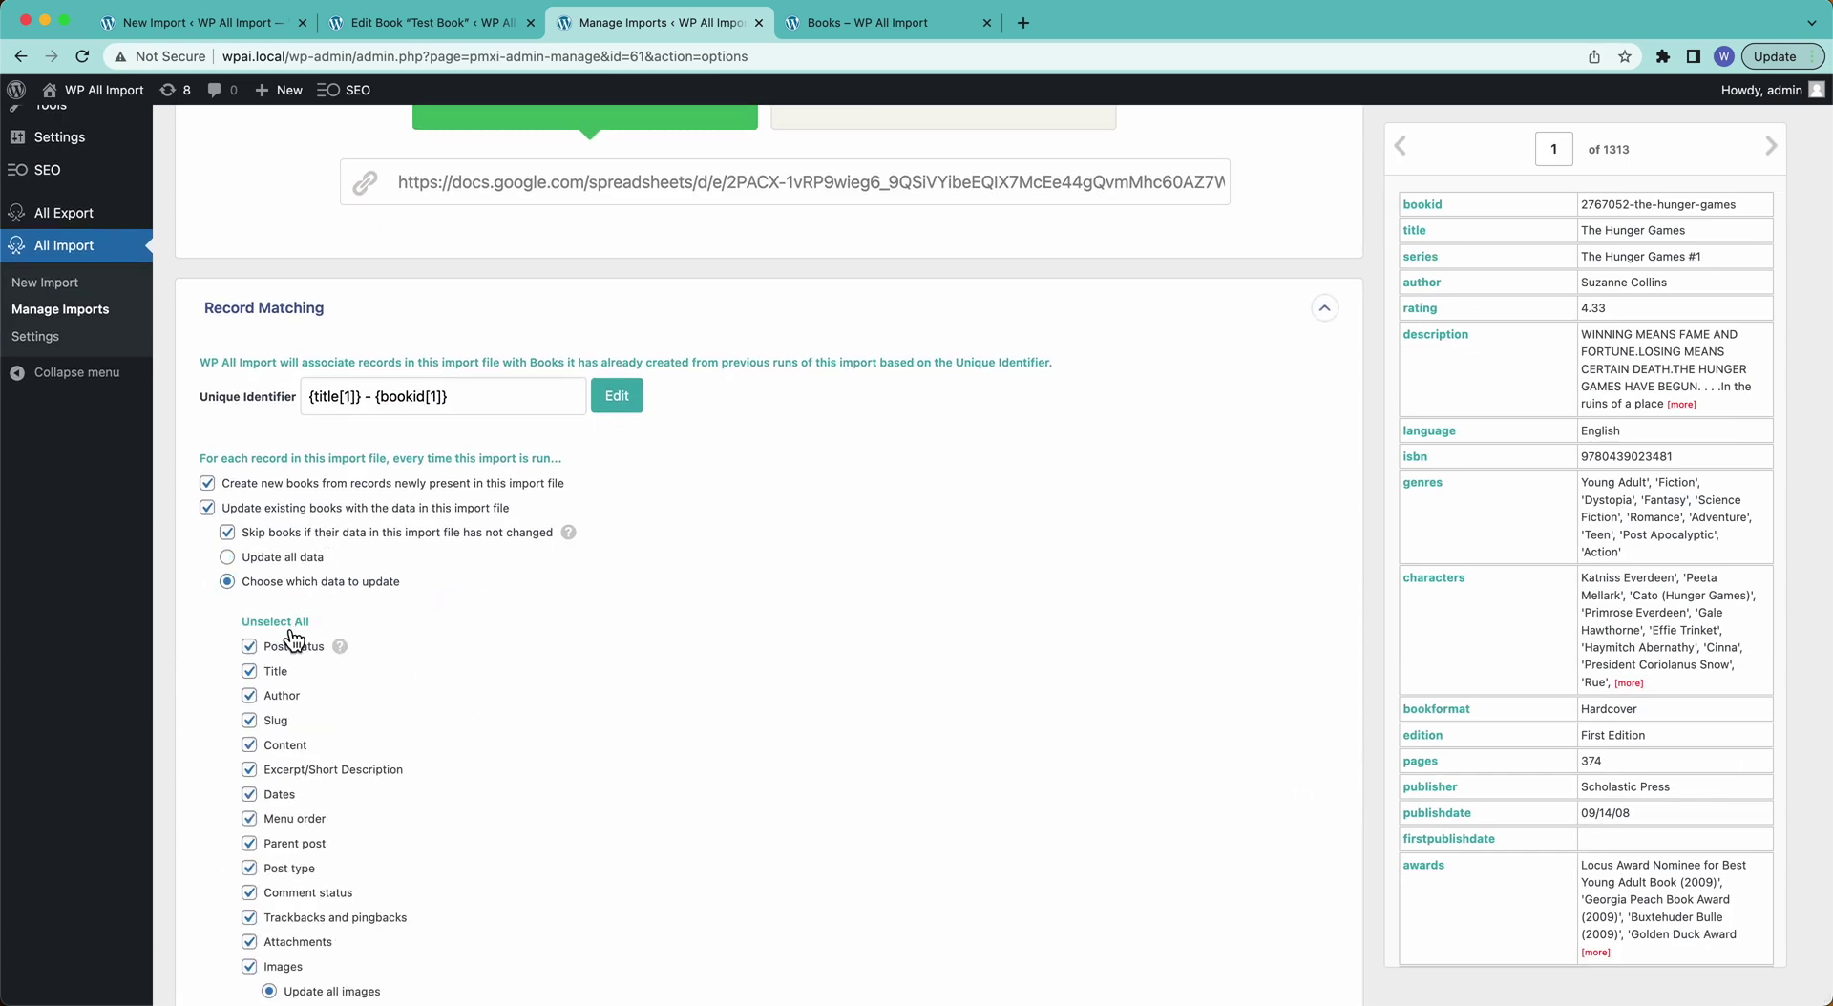
click(291, 627)
scroll(295, 634, down, 5)
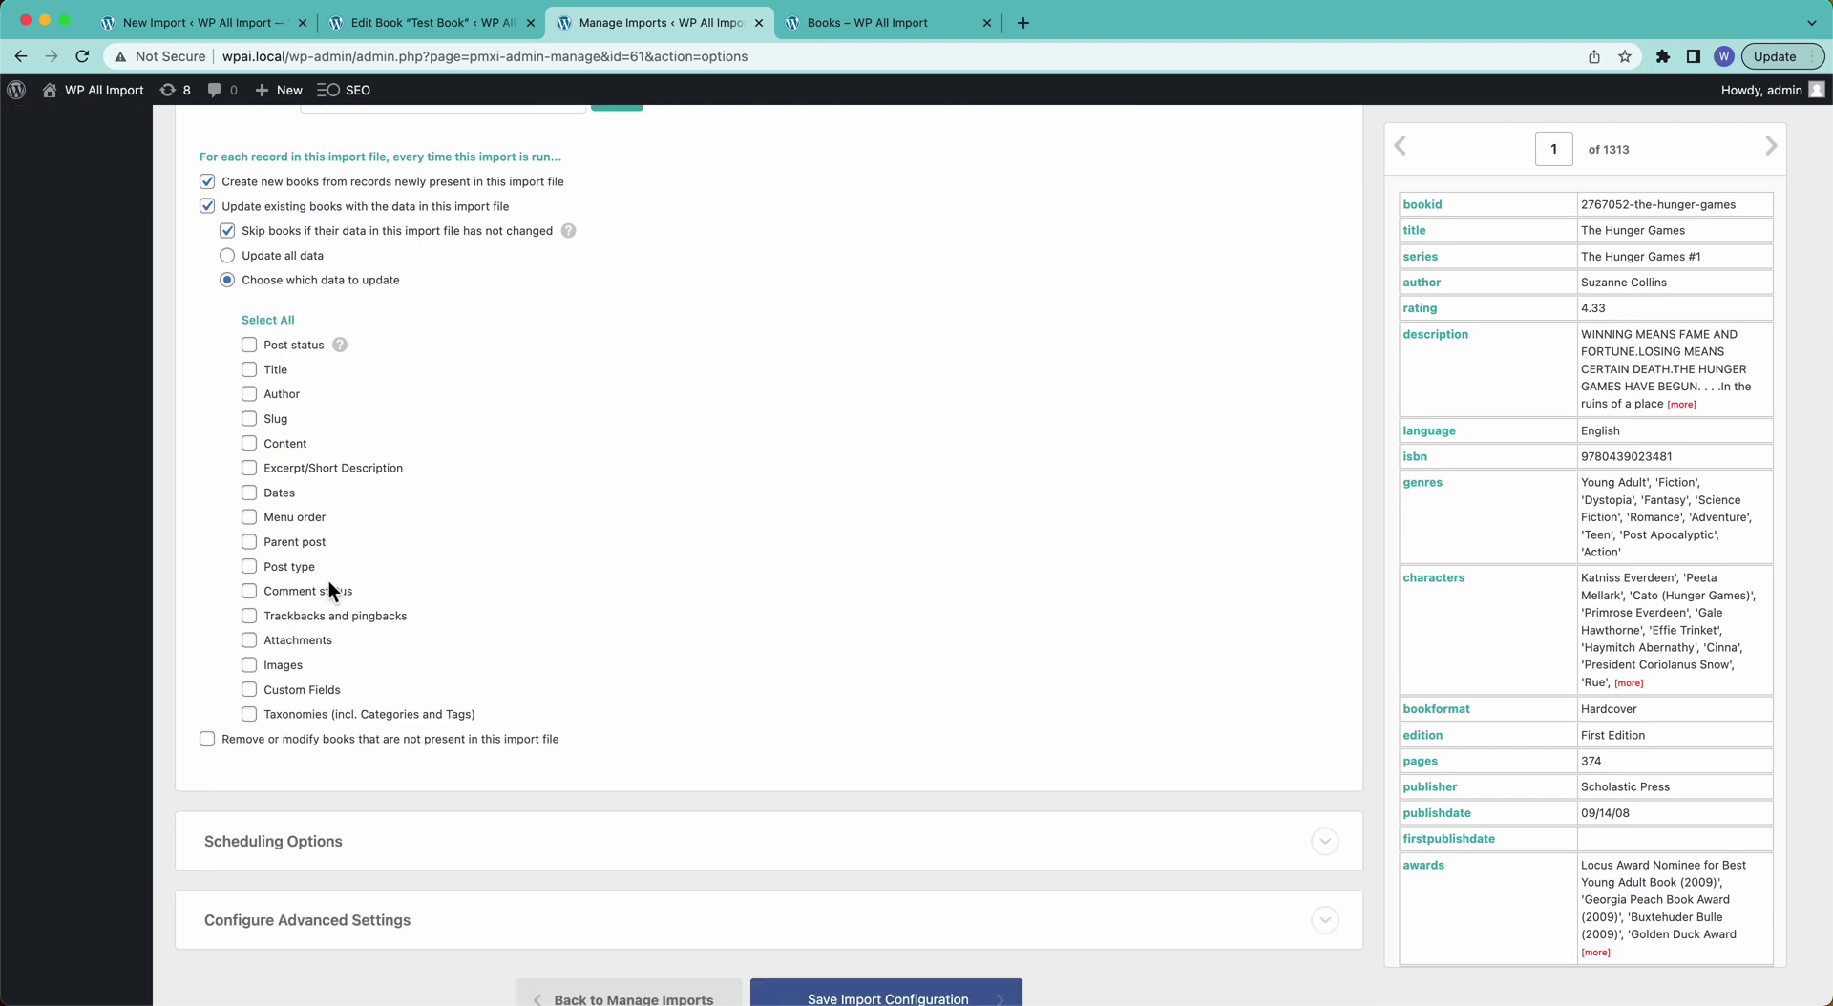
click(295, 691)
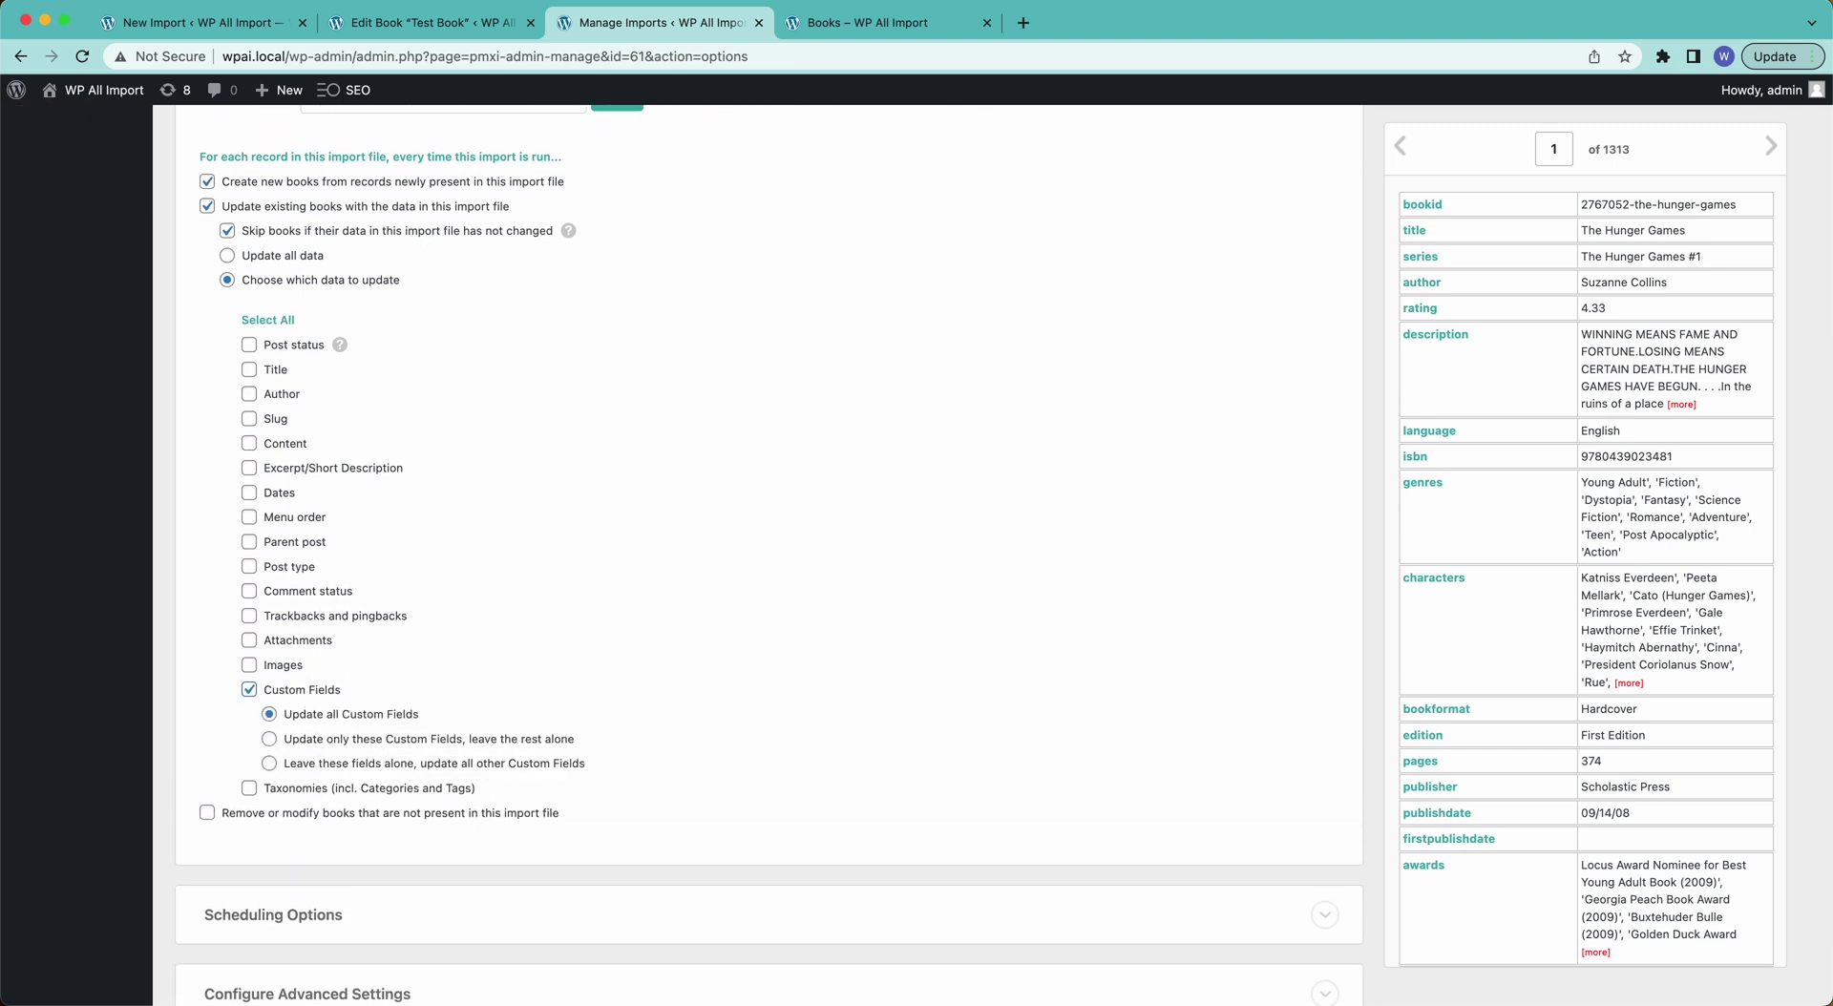
Limit the custom field updates to only wbg_status, leaving the rest alone.
click(372, 744)
click(363, 784)
text(actor)
key(BackSpace)
key(BackSpace)
key(BackSpace)
key(BackSpace)
key(BackSpace)
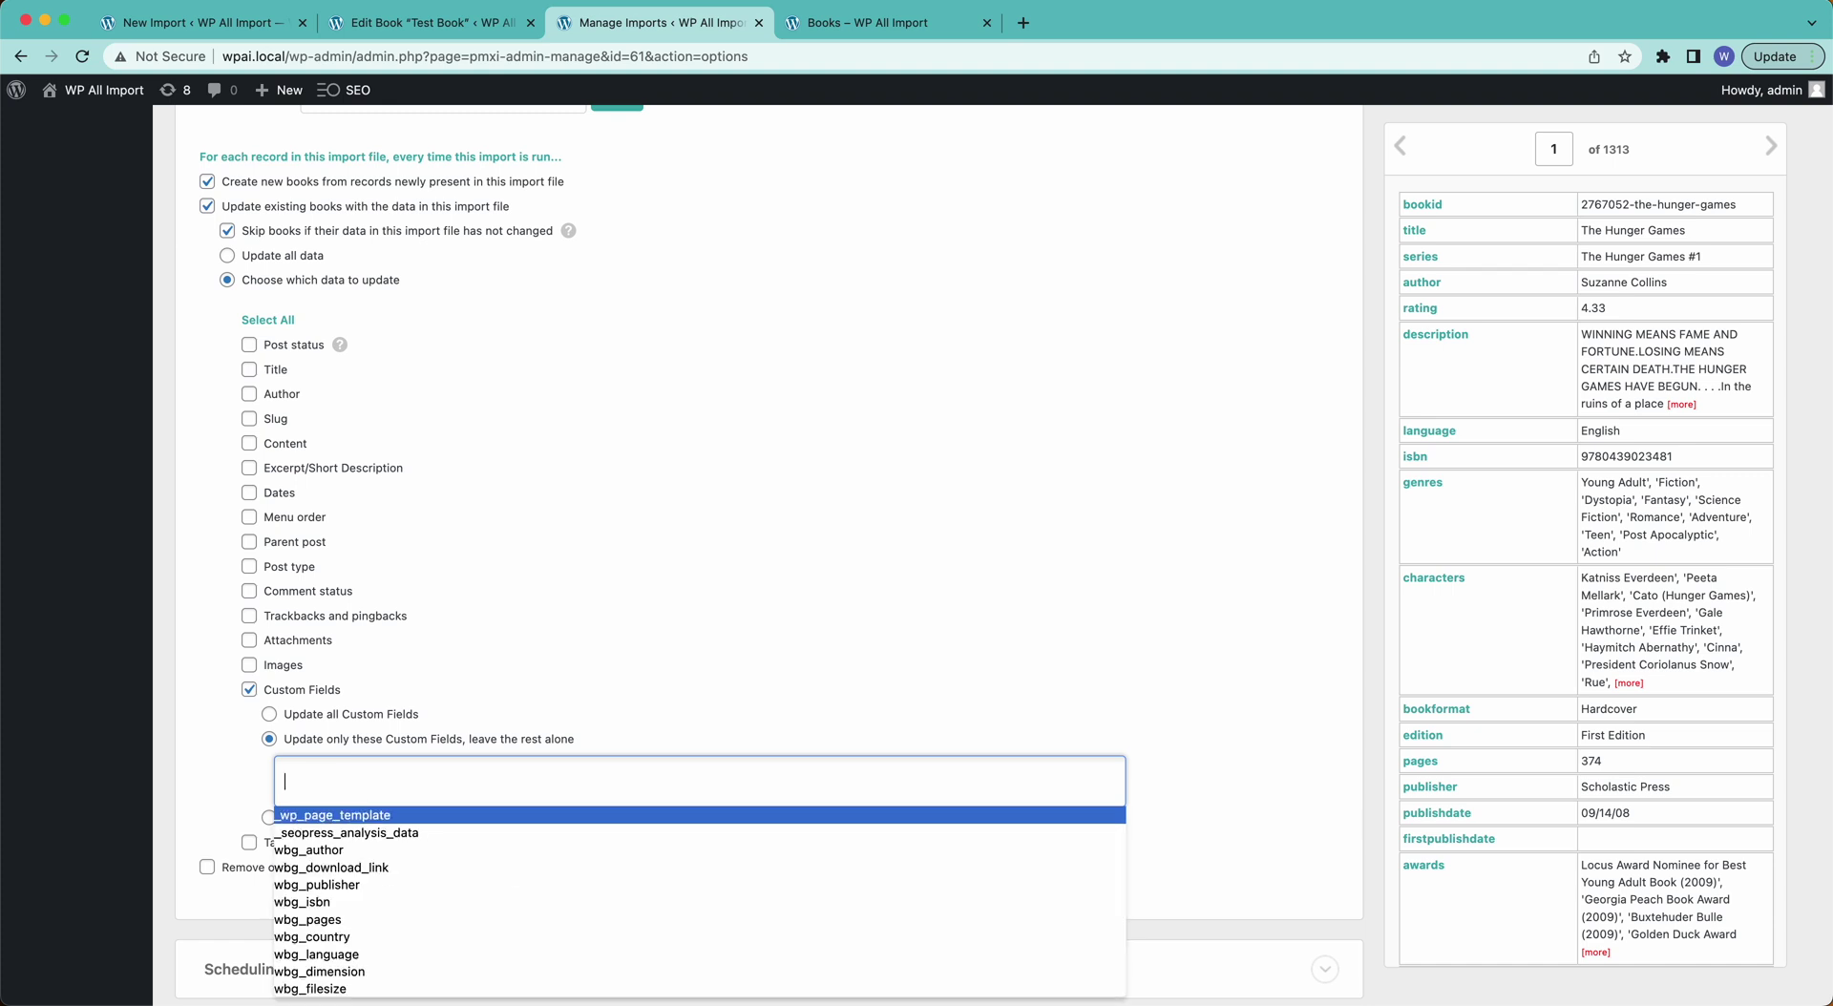
text(wbg)
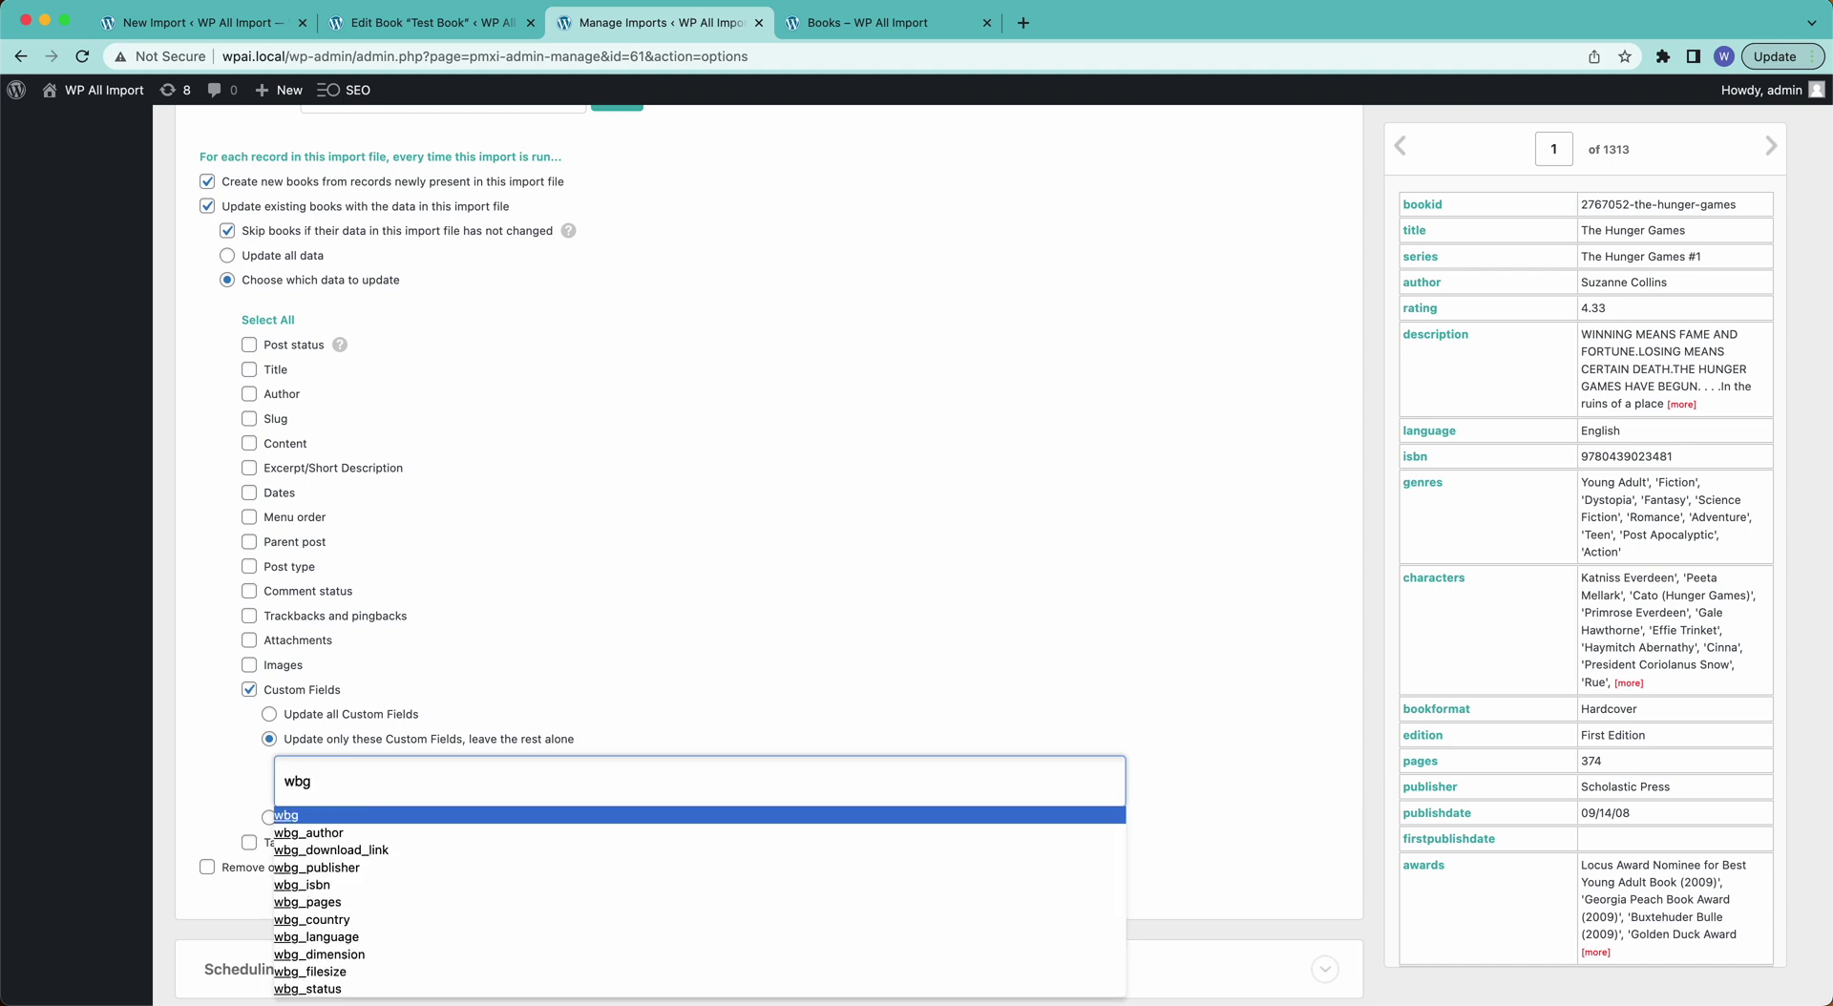
text(_st)
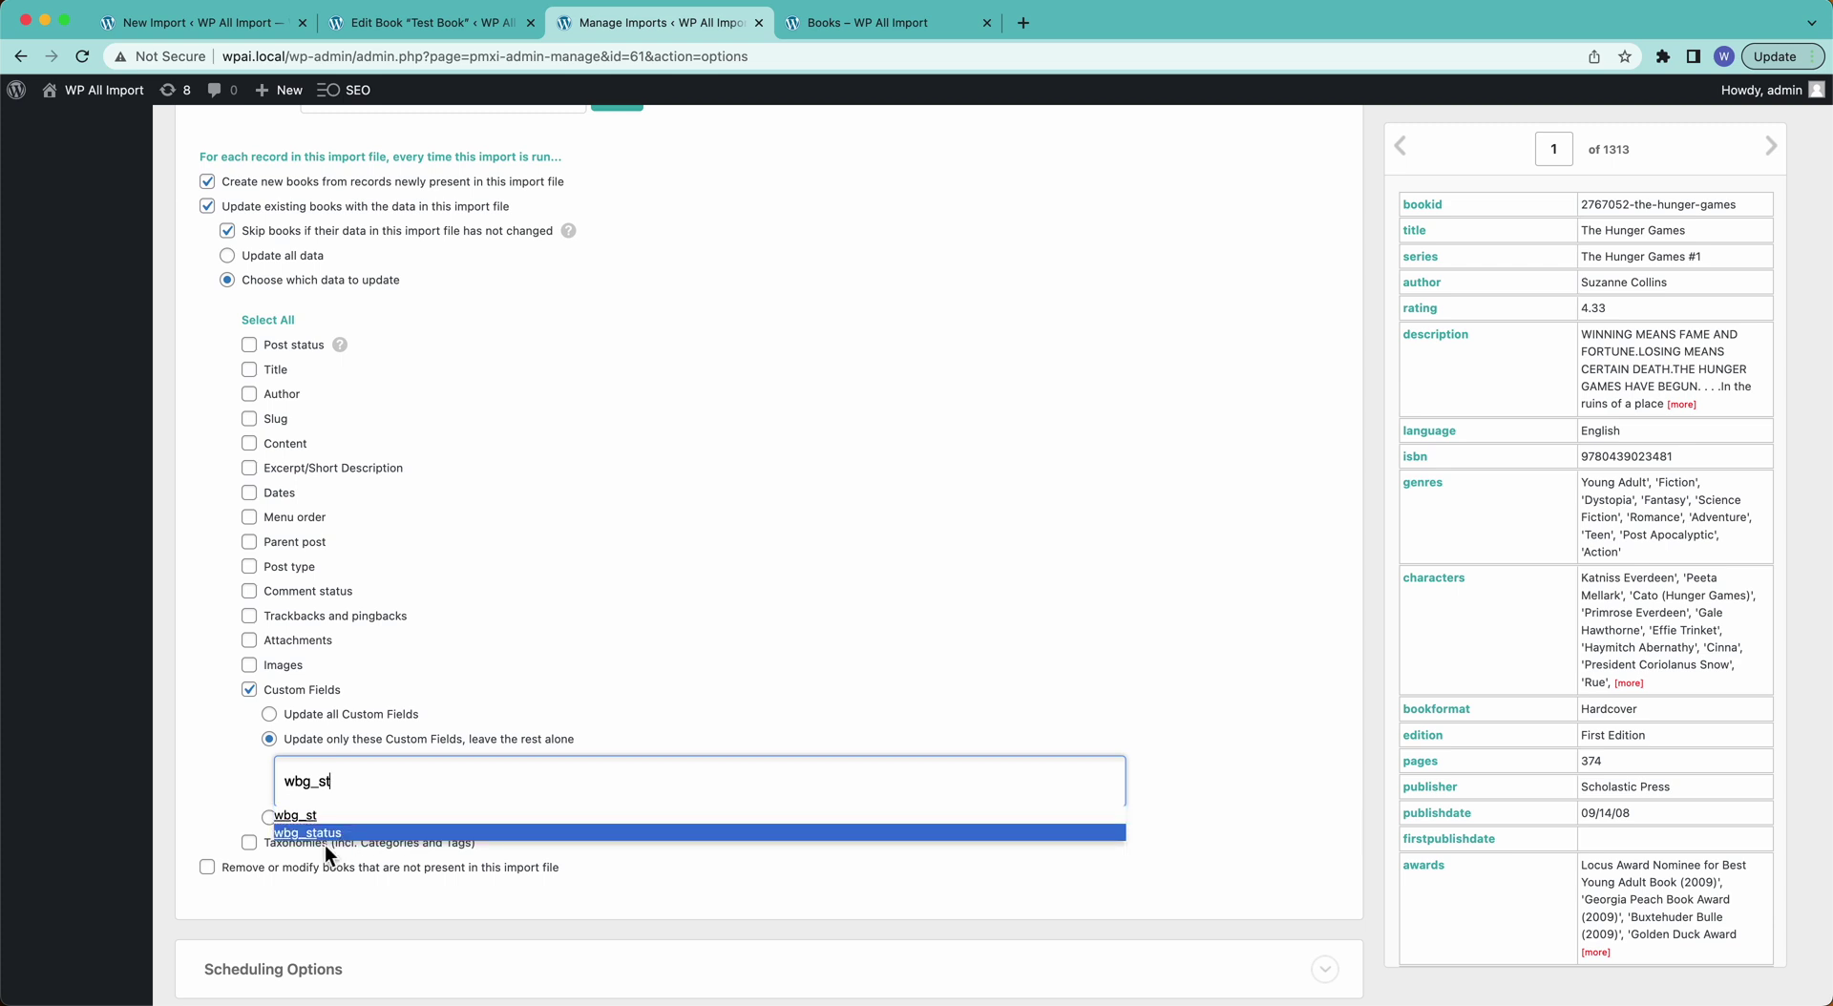
click(325, 837)
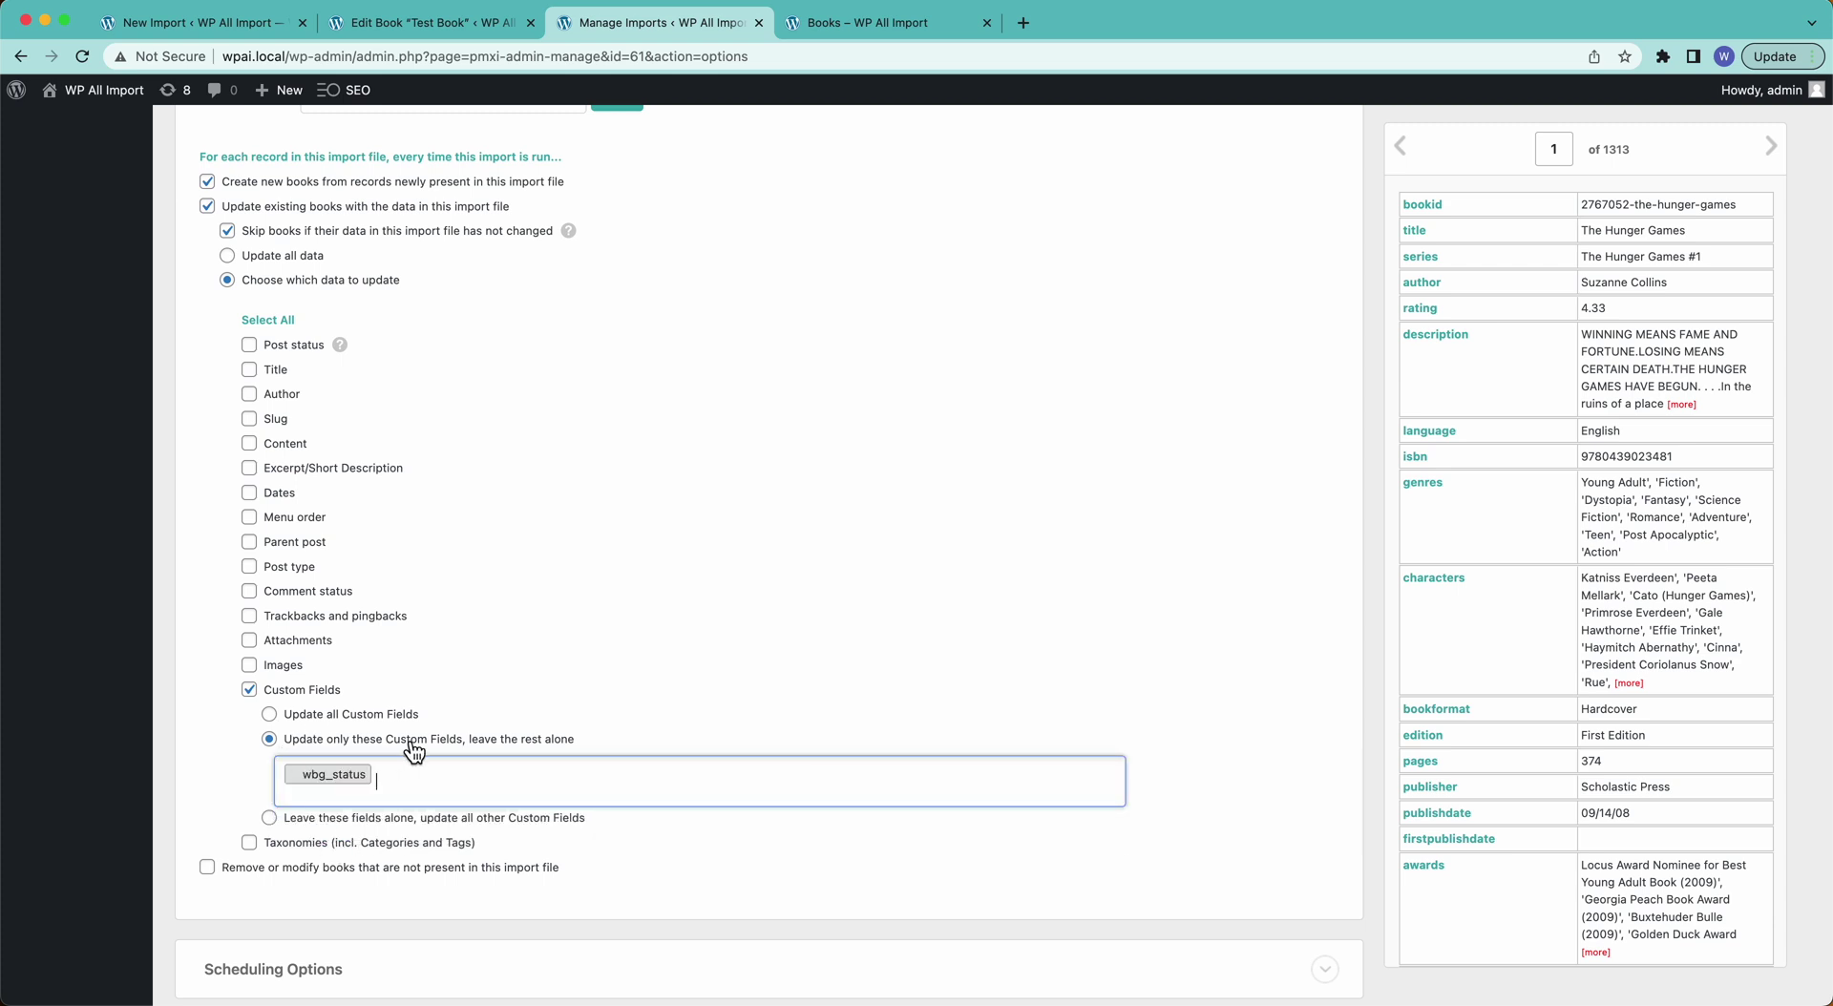
Save the import configuration, then confirm and run import 61 again.
scroll(413, 753, down, 5)
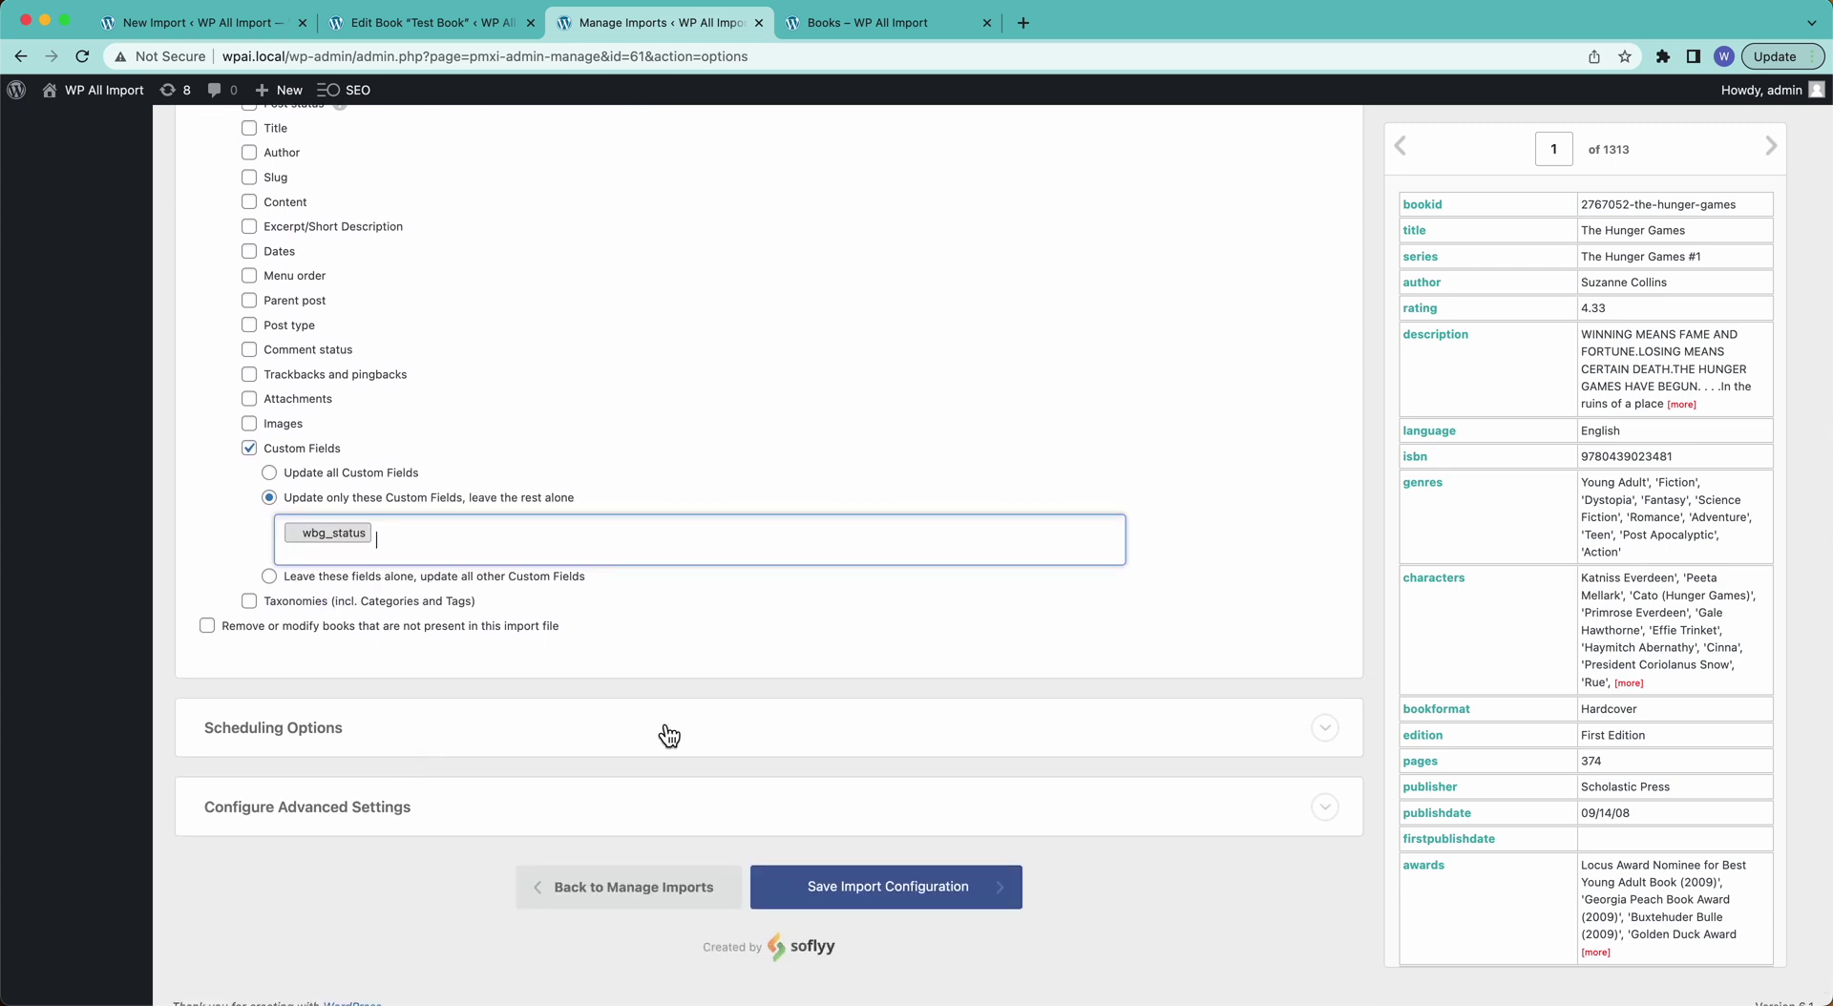
click(894, 894)
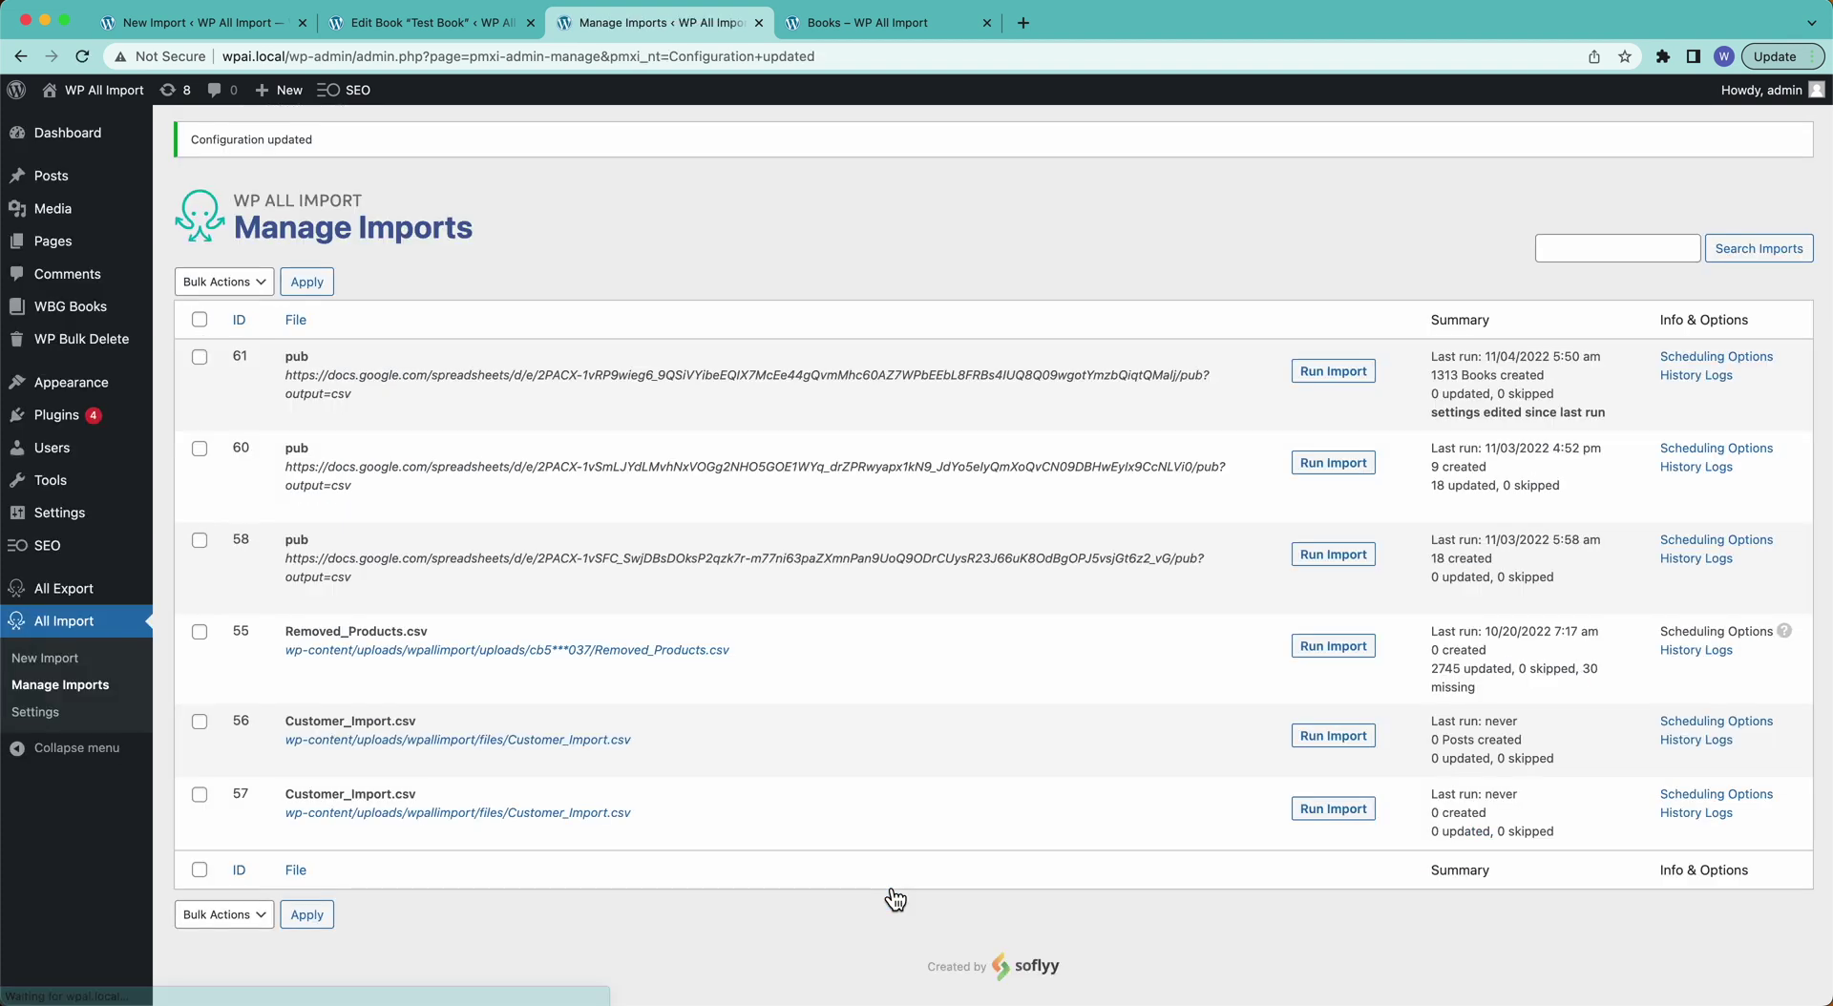
click(1333, 371)
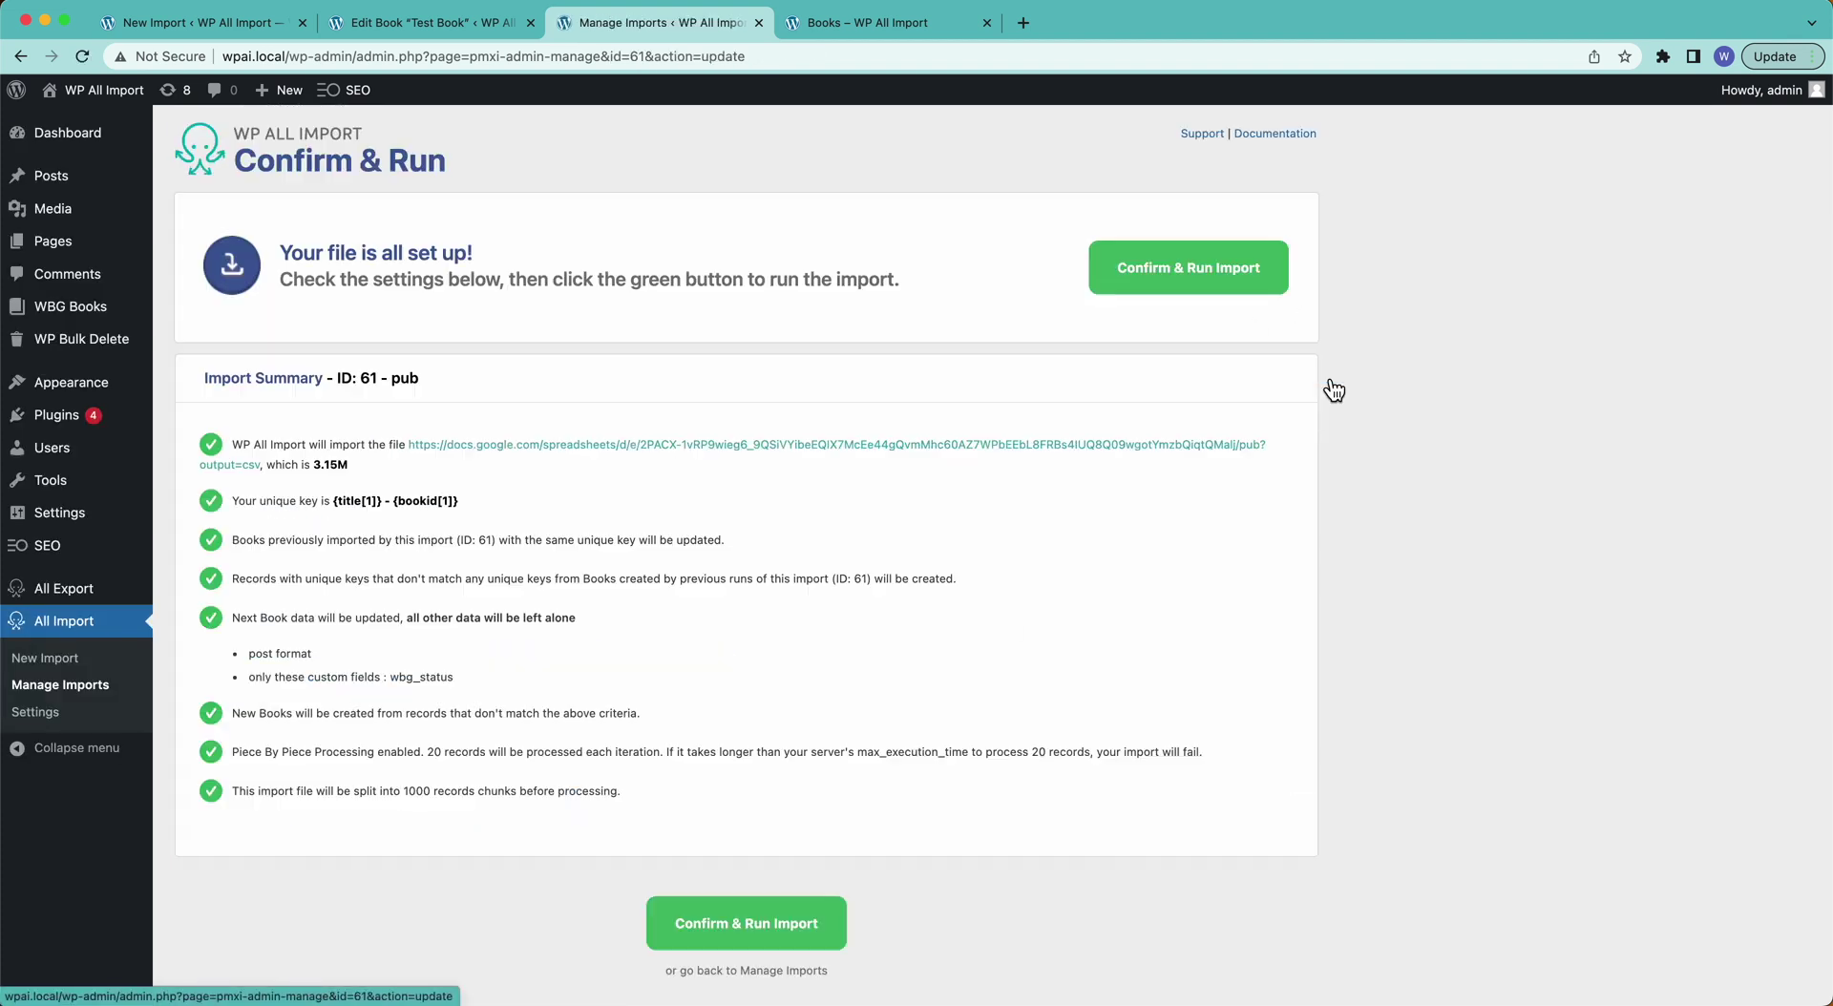
click(1158, 292)
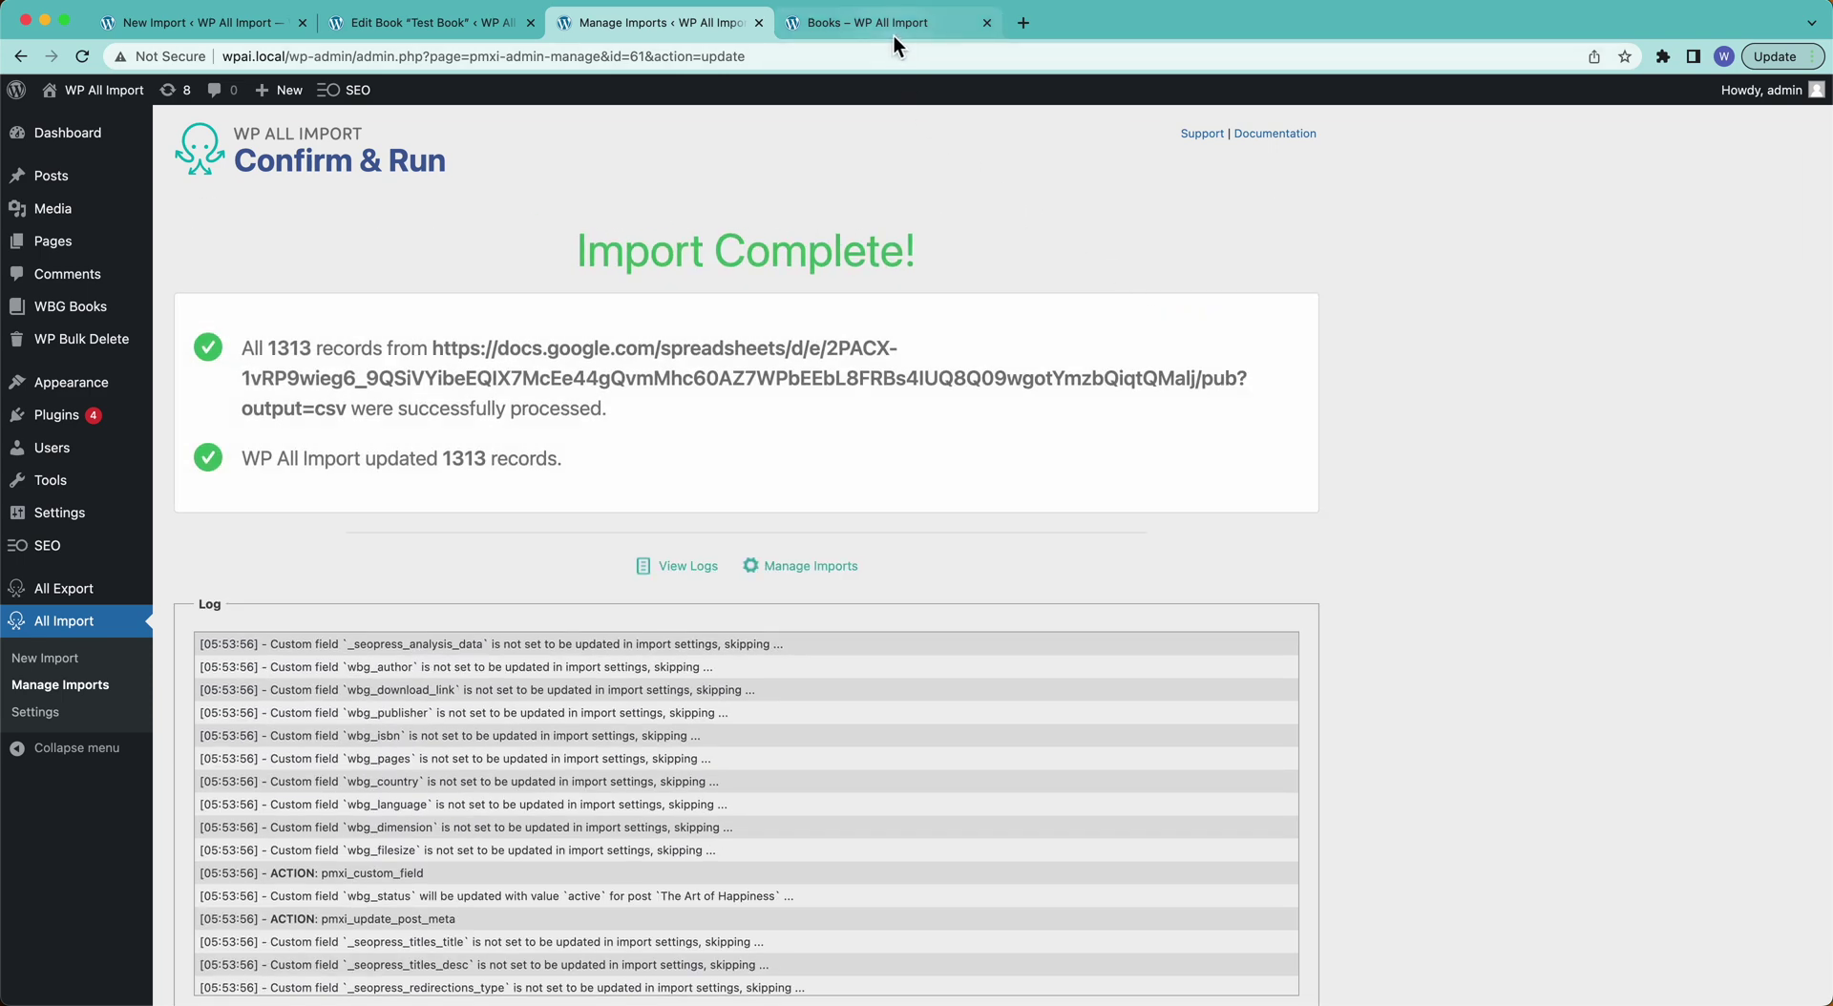
Reload the front-end book gallery, check the number of books shown, and examine the detail page of the book 11/22/63.
click(893, 37)
key(super+r)
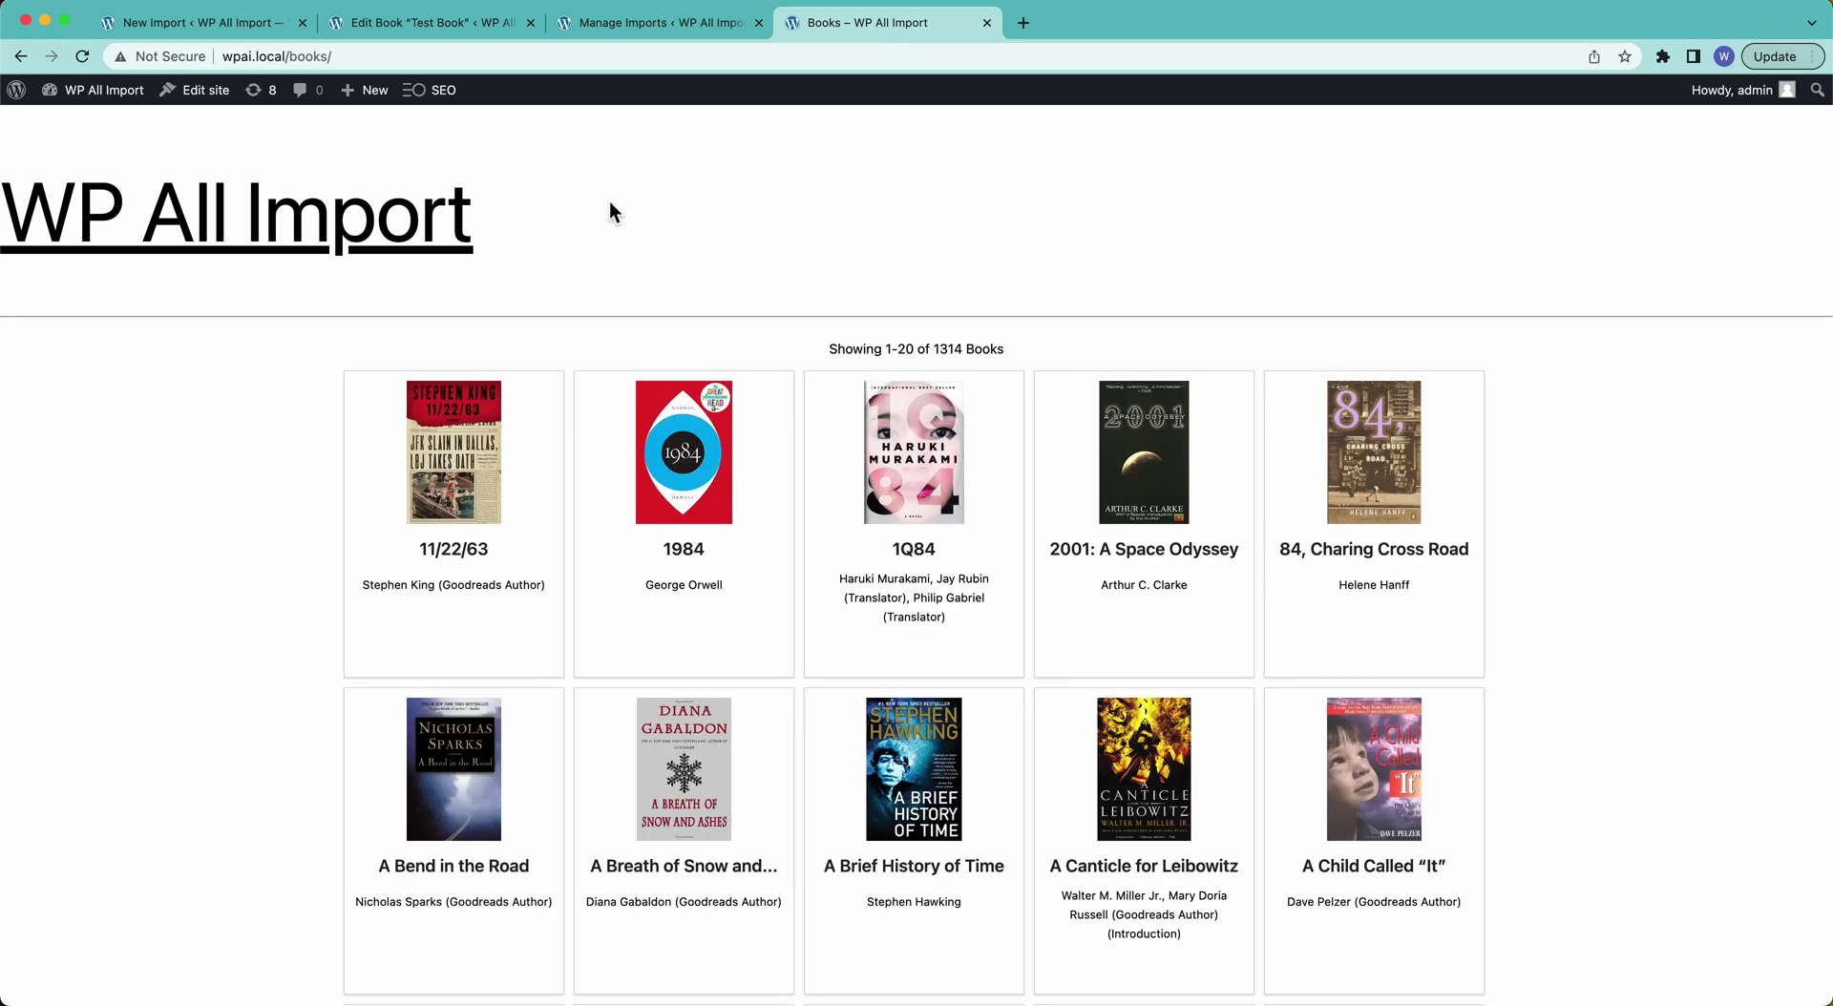
scroll(609, 212, down, 1)
drag(931, 336, 991, 348)
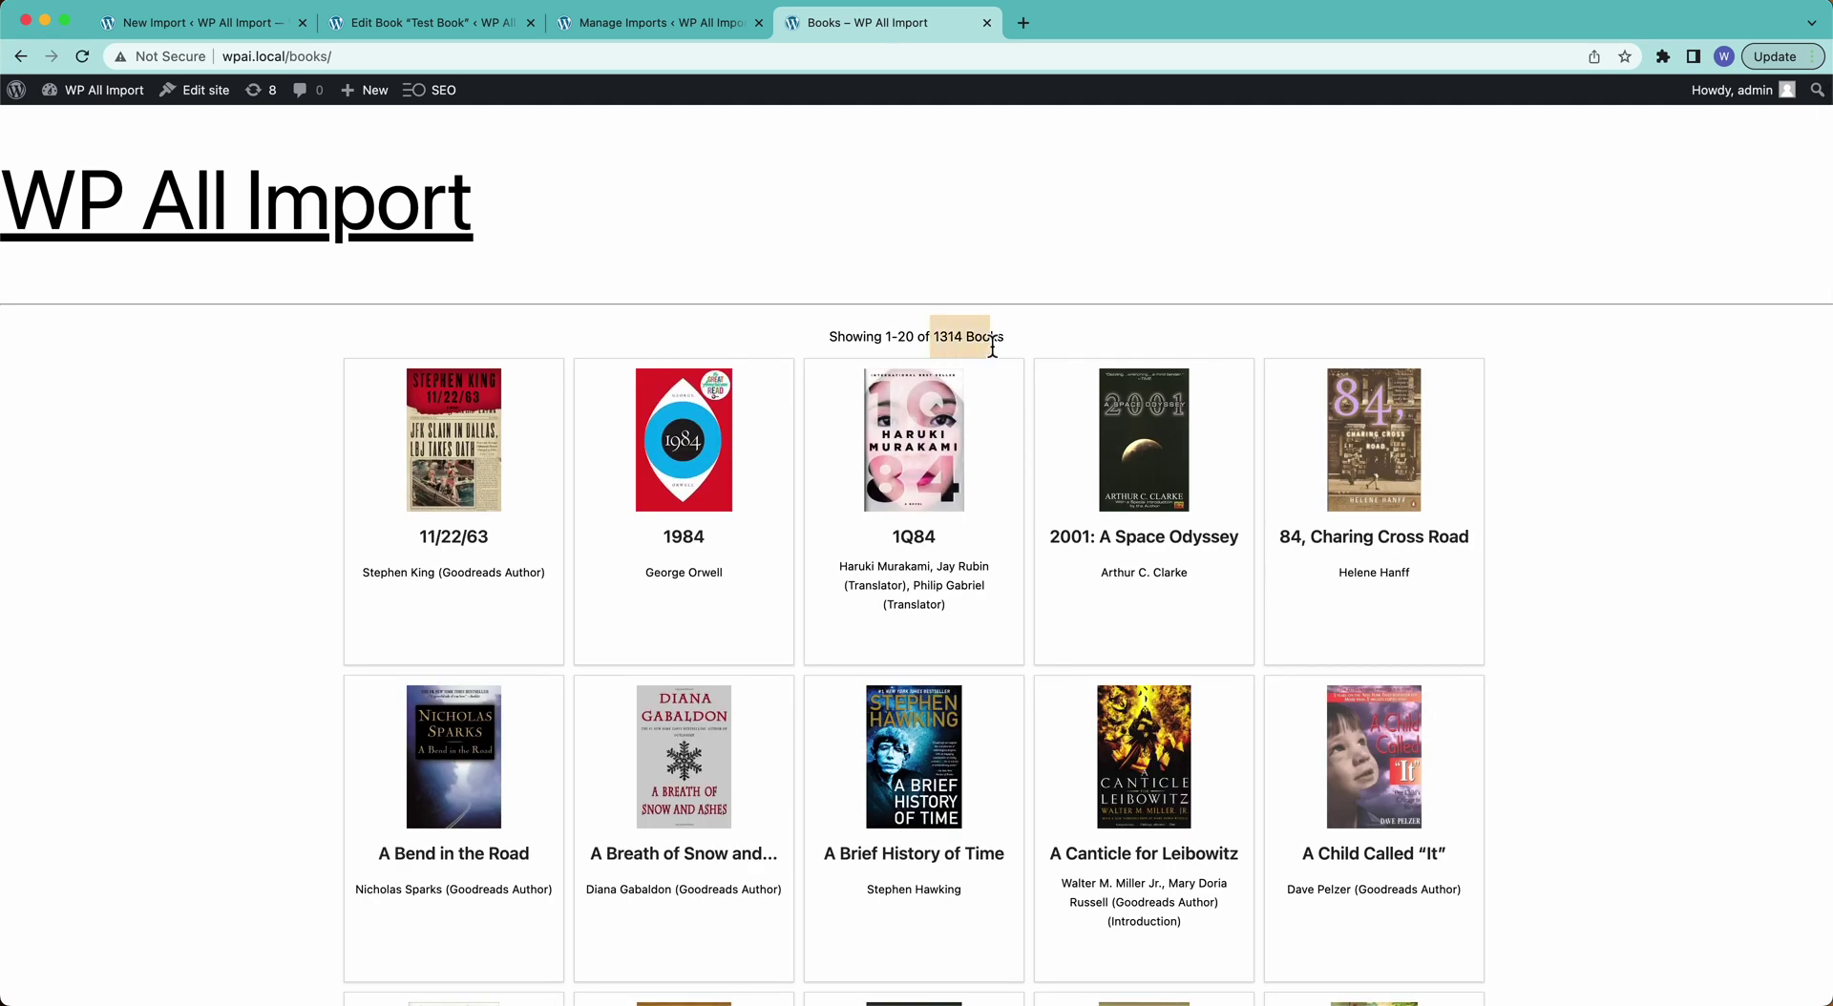
click(441, 482)
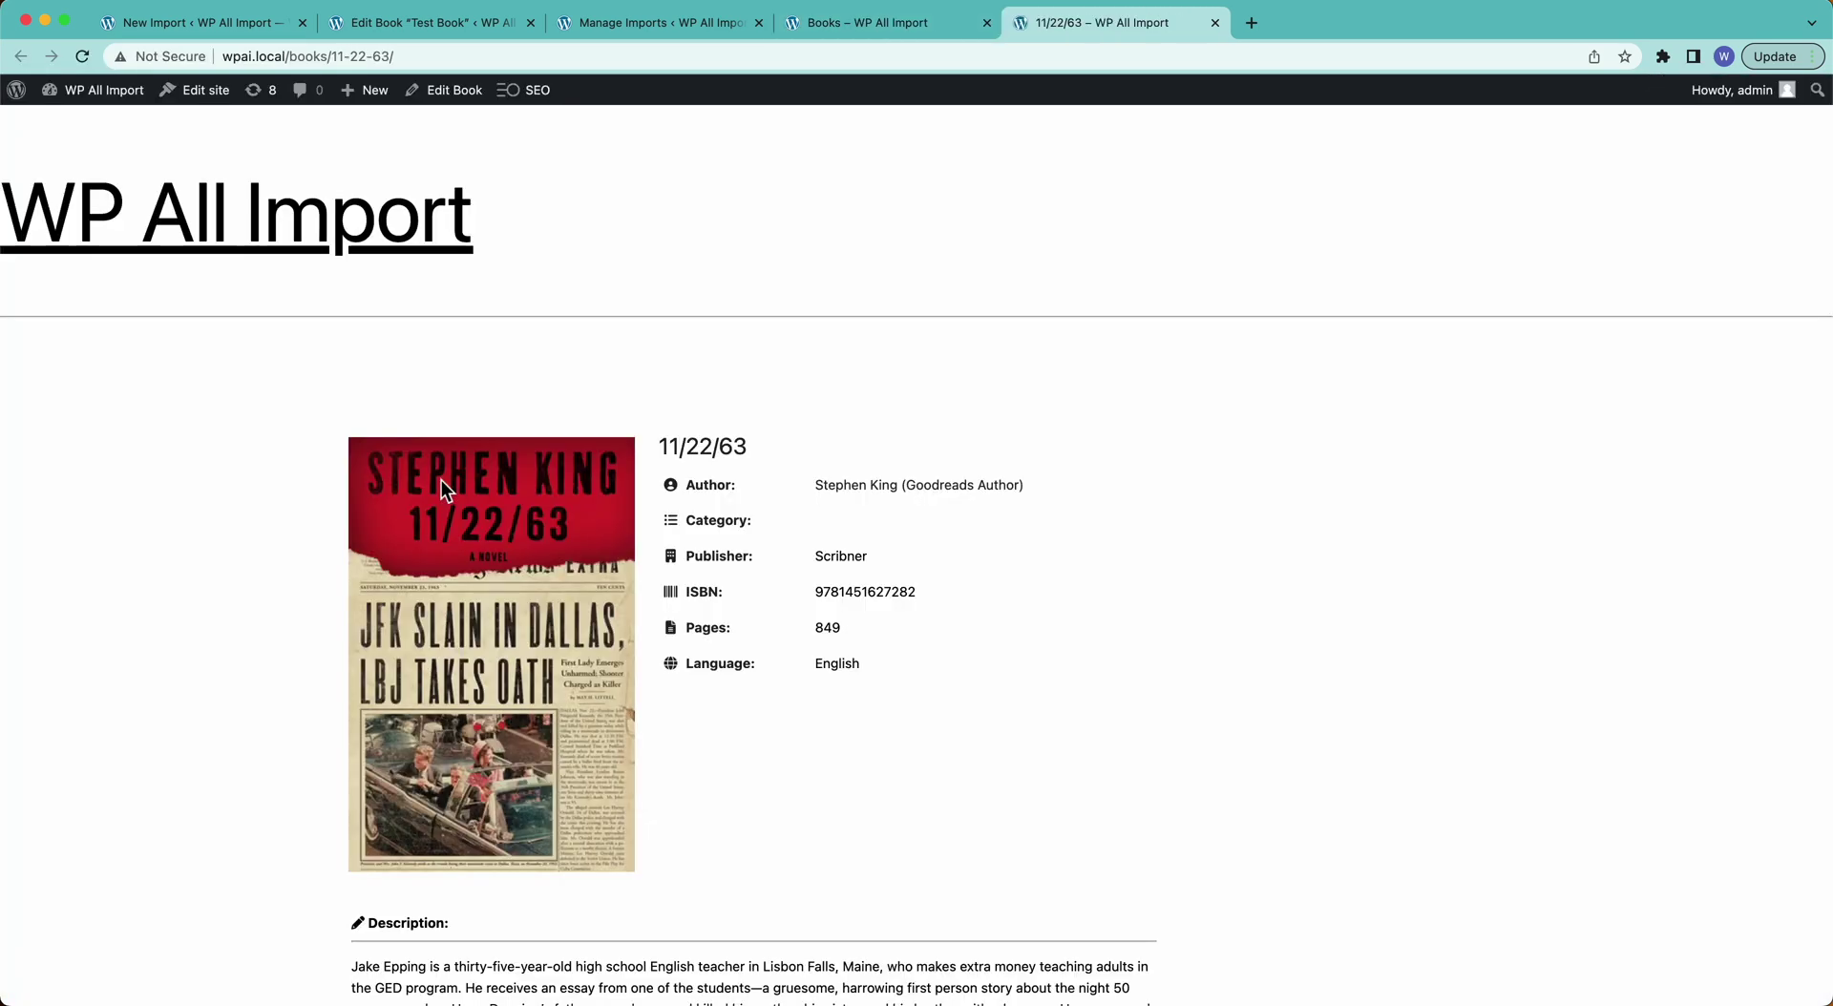
scroll(441, 490, down, 2)
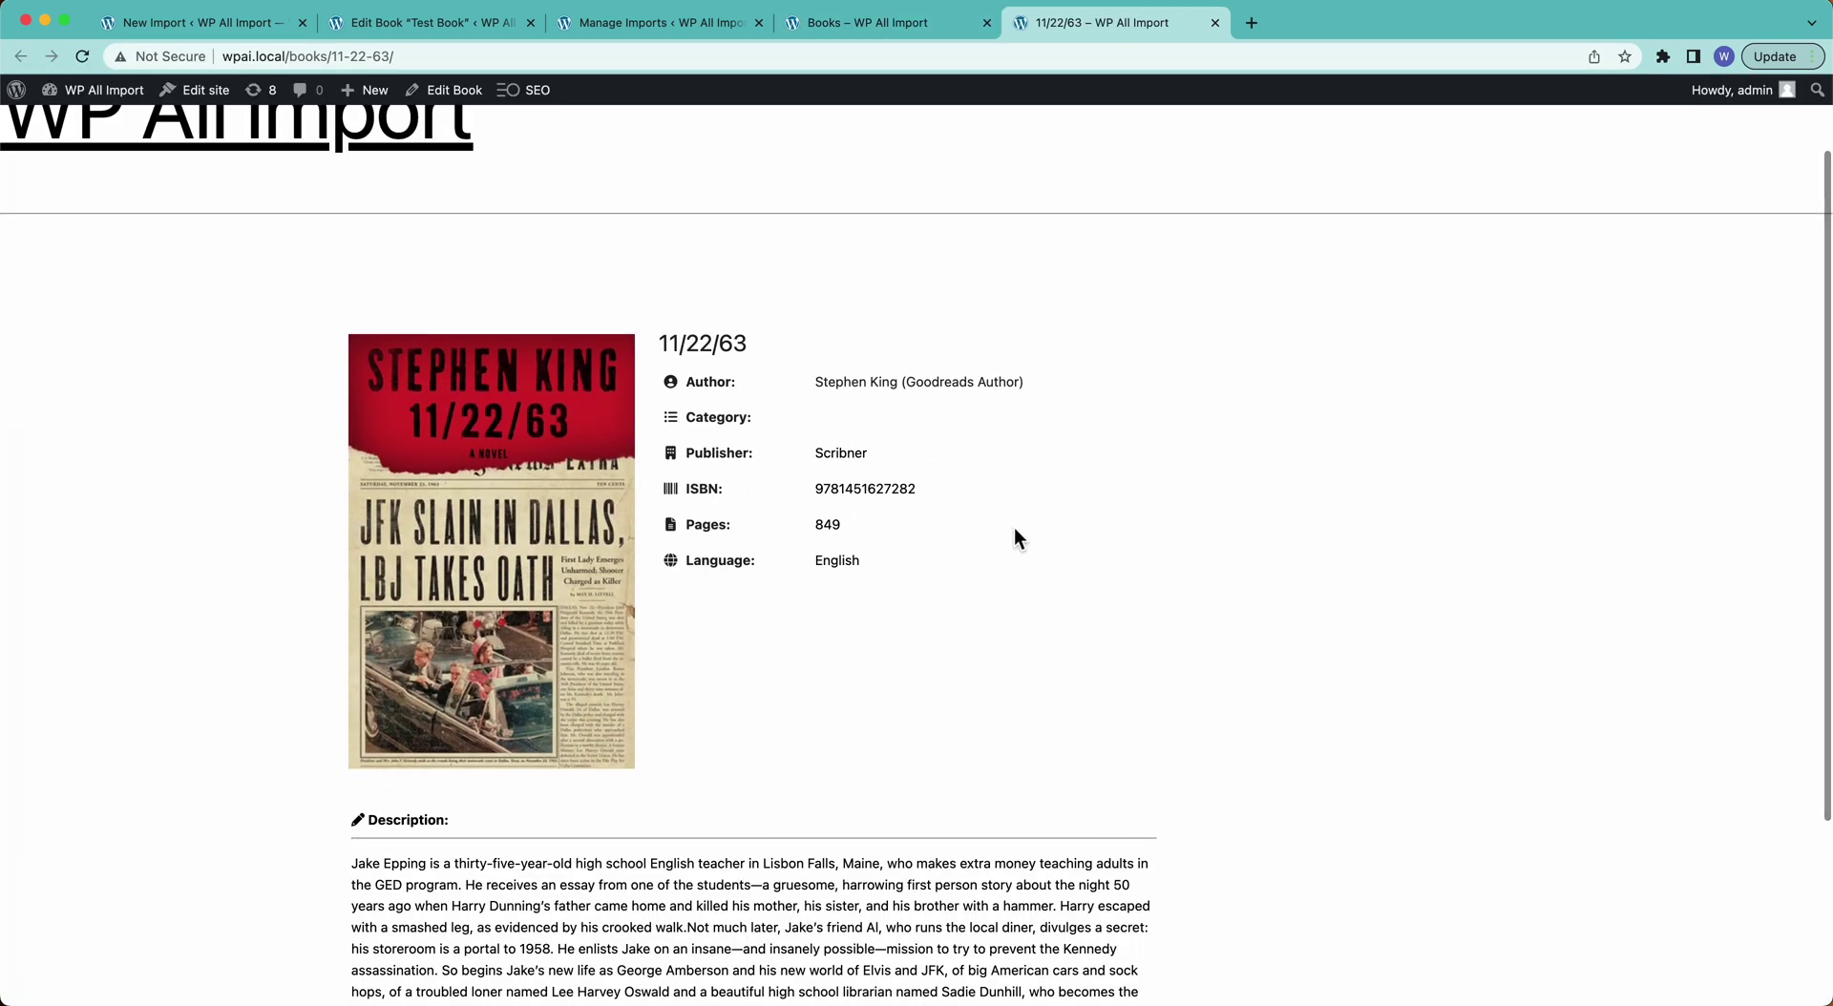